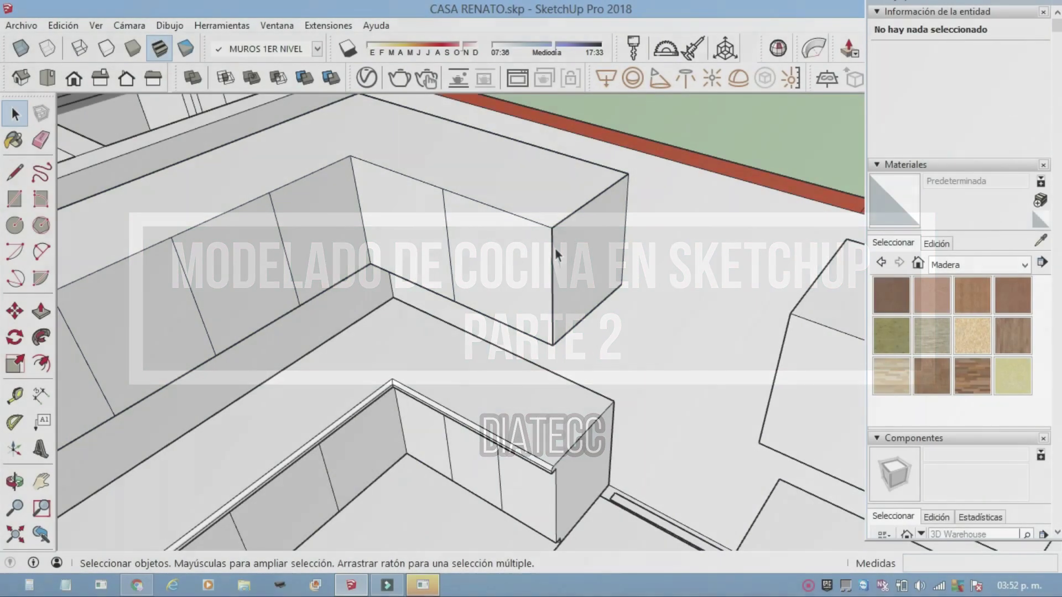
Step: Group the cabinet end face and edges together with Crear grupo
click(559, 249)
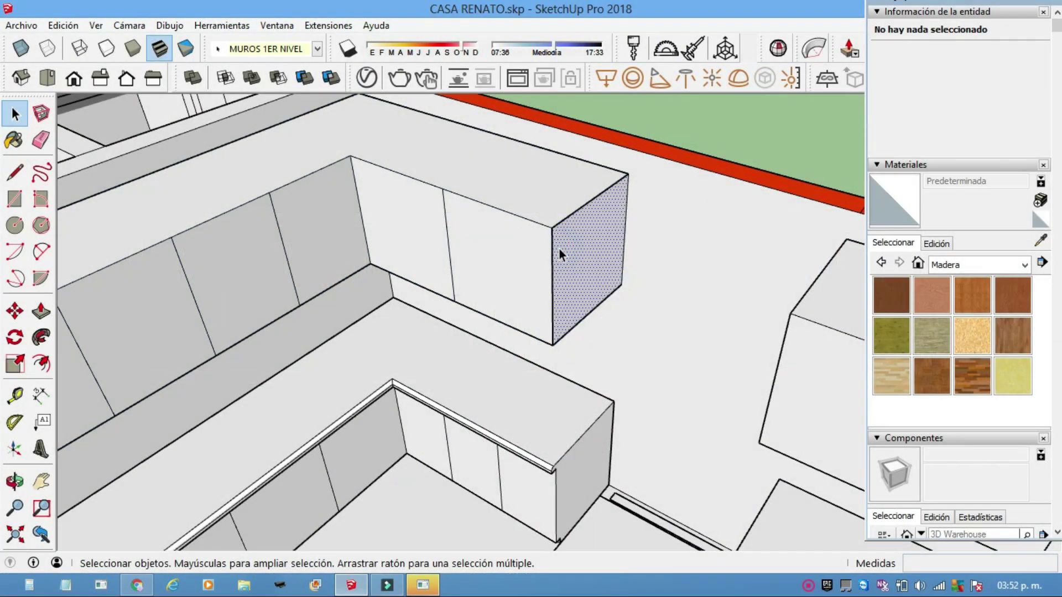
shift+click(544, 211)
right_click(542, 214)
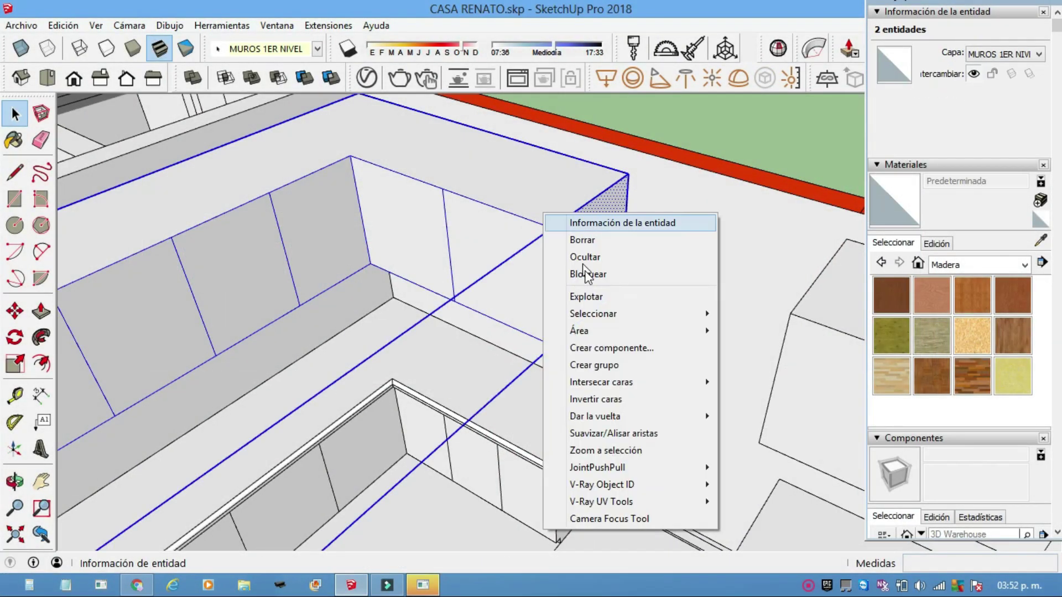
click(595, 362)
scroll(614, 331, down, 2)
mouse_move(722, 426)
middle_down()
mouse_move(373, 372)
mouse_move(641, 374)
mouse_move(589, 312)
middle_up()
scroll(591, 307, up, 2)
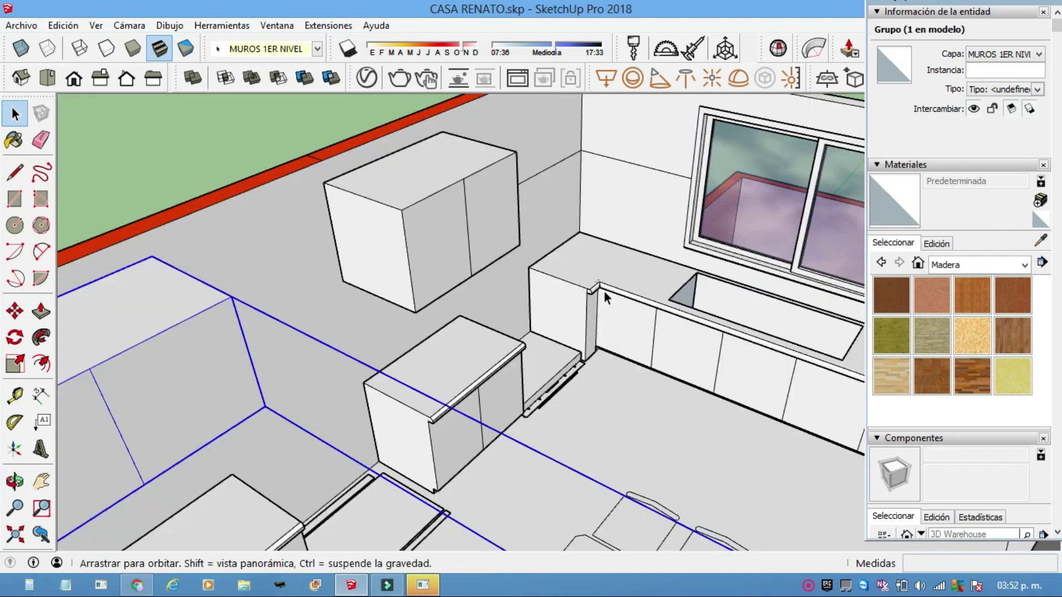
scroll(603, 291, up, 2)
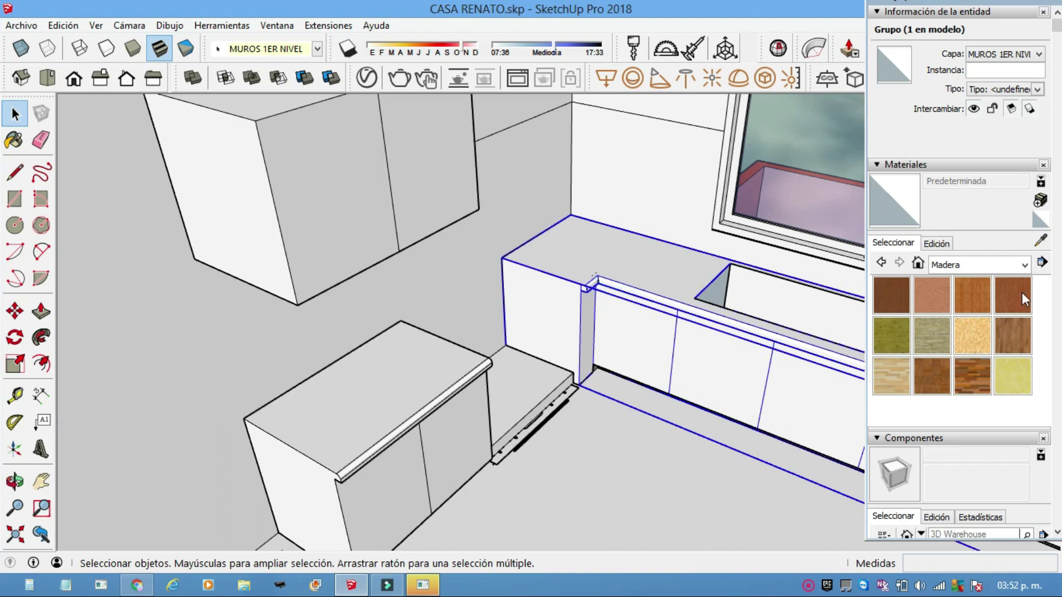
Step: Pick Piedra de mármol from the Piedra category and paint the window counter with it
click(1024, 264)
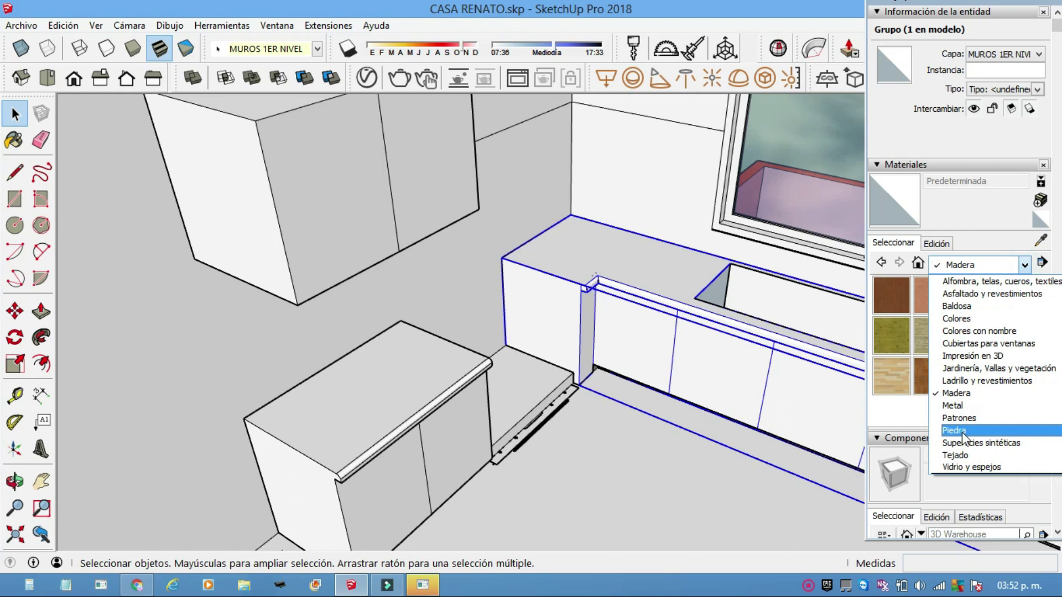
click(987, 430)
middle_drag(822, 398, 651, 371)
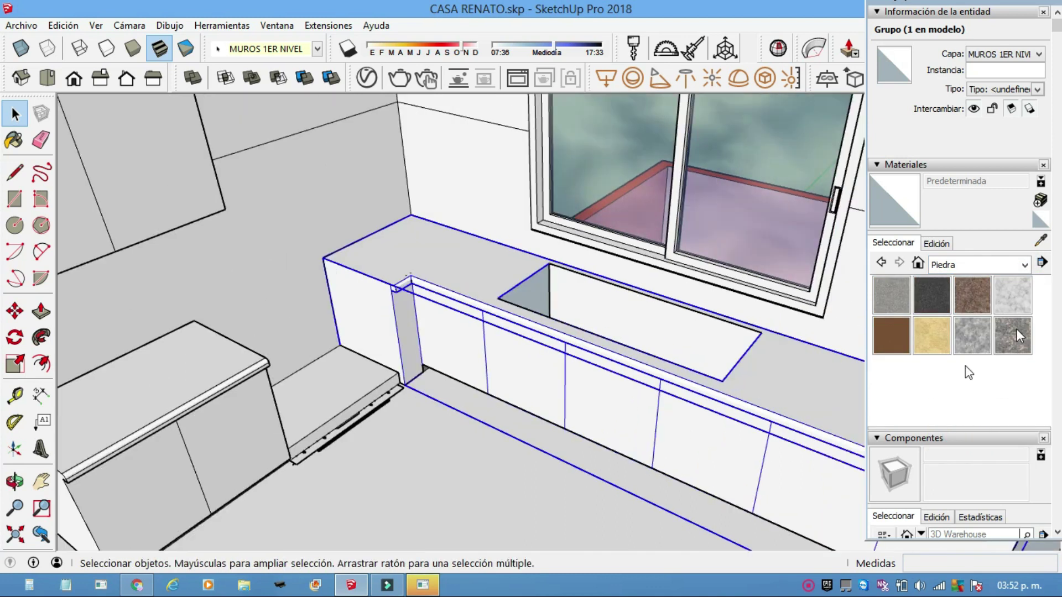
click(1013, 335)
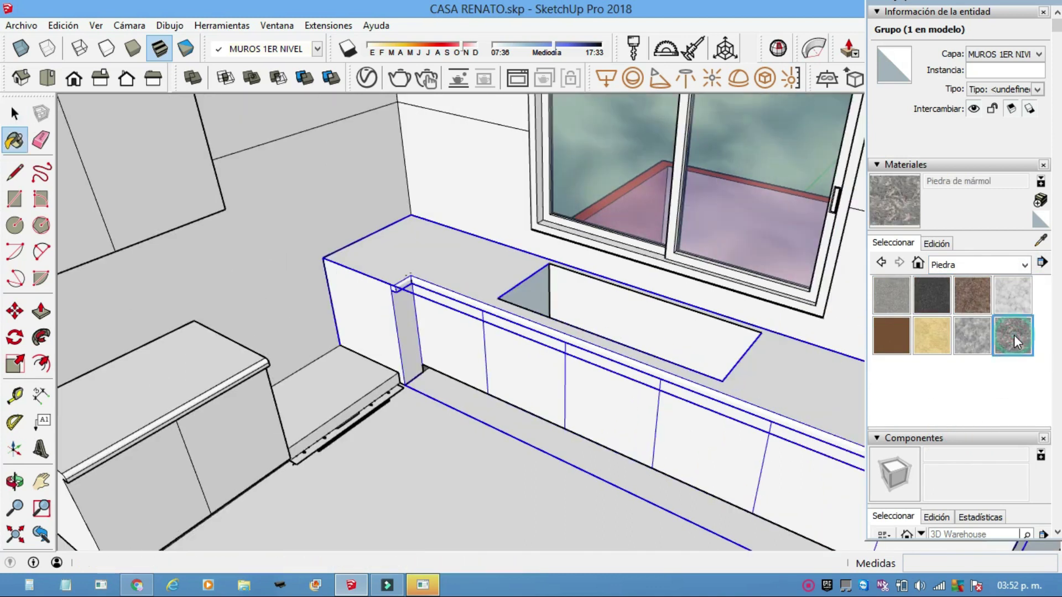
click(801, 358)
Step: Paint the wall cabinets and lower-left counter with Piedra de mármol
middle_drag(509, 343, 369, 275)
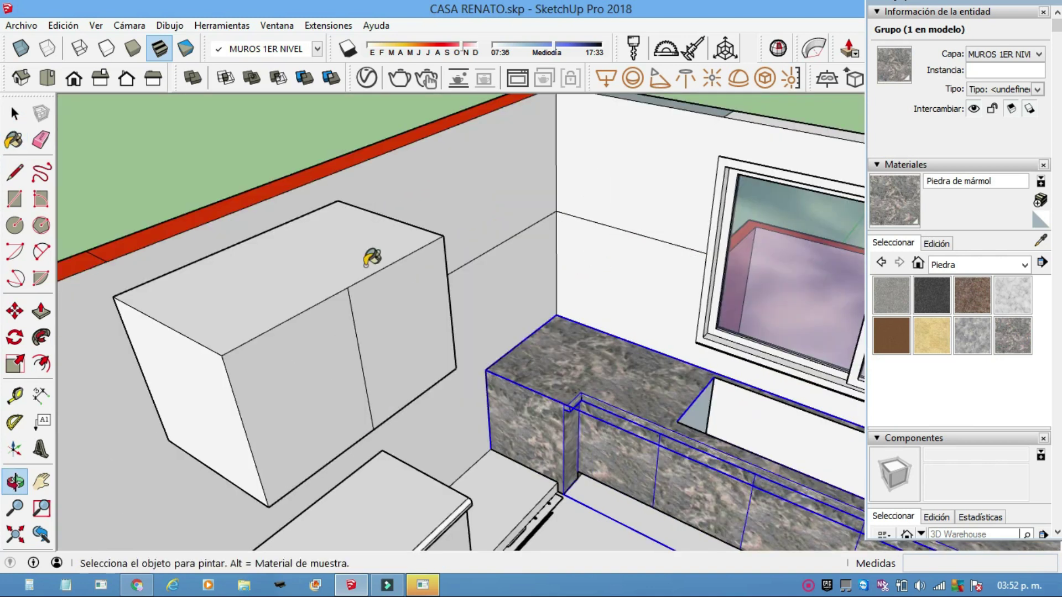
click(369, 274)
middle_drag(389, 367, 475, 342)
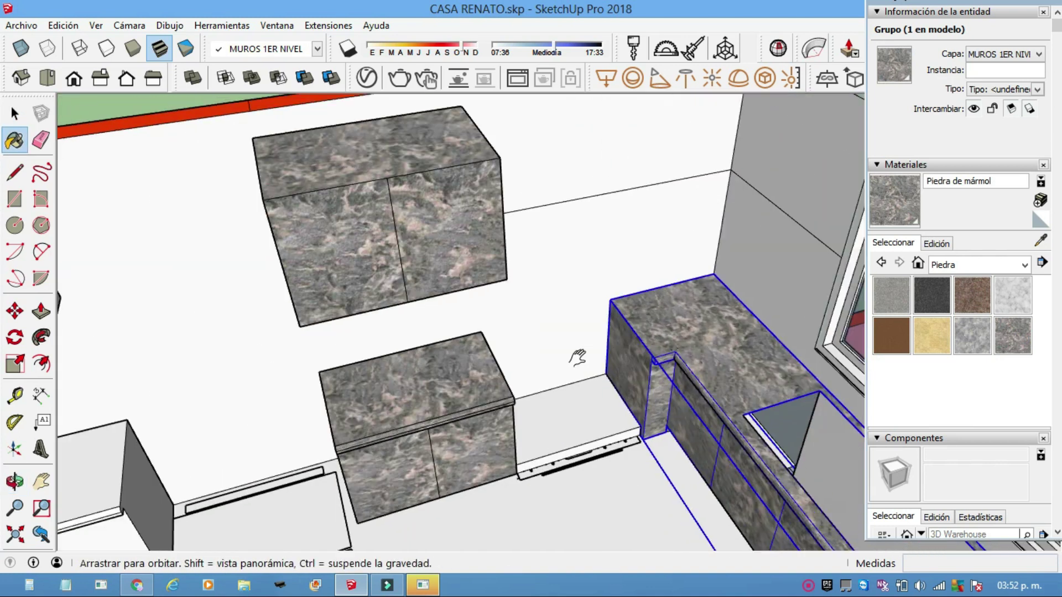
middle_drag(294, 398, 205, 187)
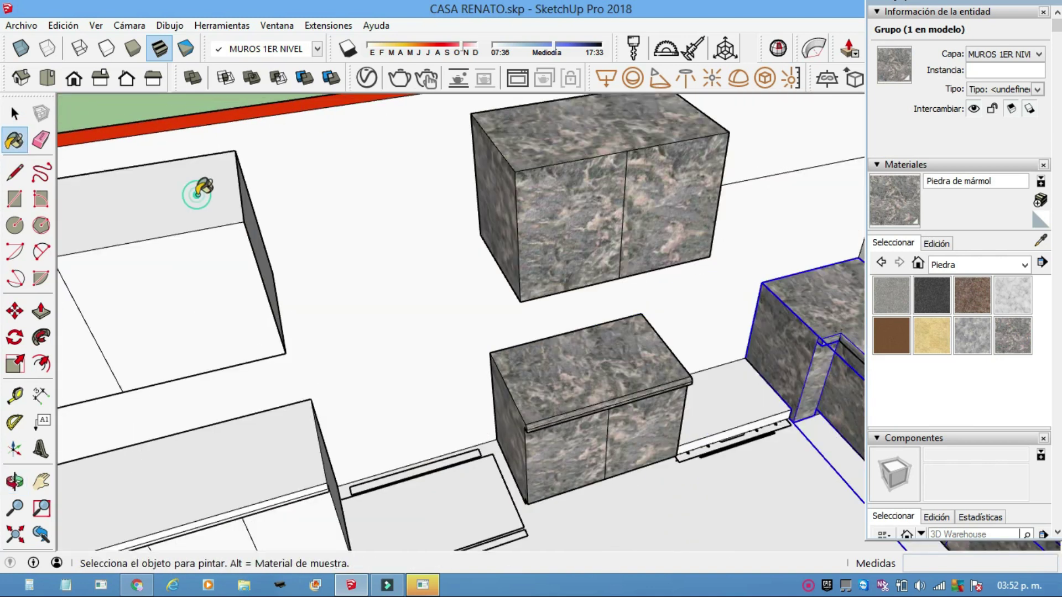
click(197, 194)
click(242, 441)
mouse_move(293, 445)
middle_down()
mouse_move(242, 479)
mouse_move(504, 446)
mouse_move(344, 380)
mouse_move(504, 441)
middle_up()
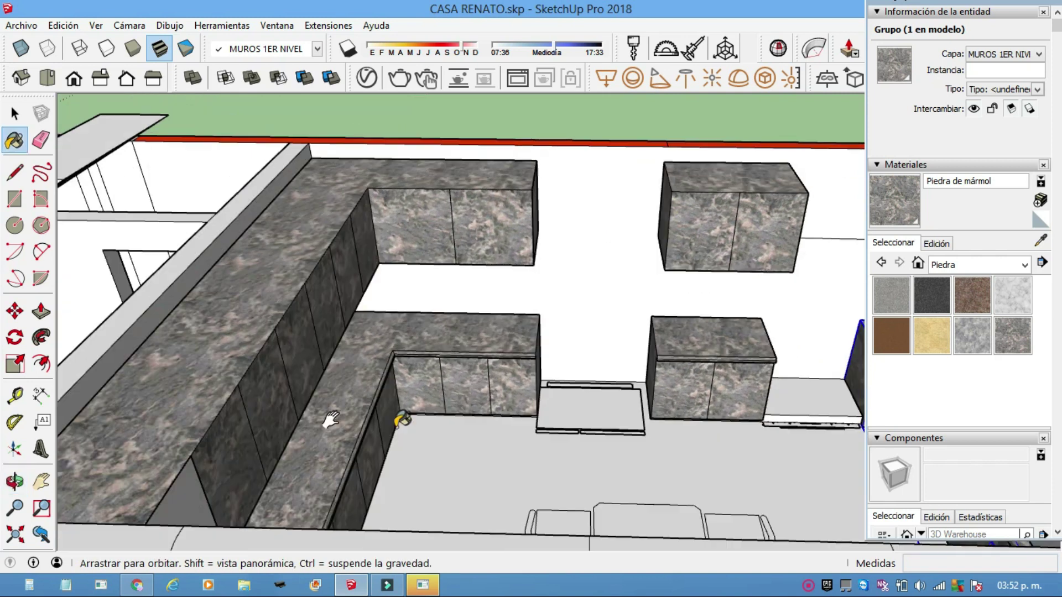
middle_drag(624, 408, 620, 355)
mouse_move(547, 301)
middle_down()
mouse_move(439, 278)
mouse_move(693, 334)
middle_up()
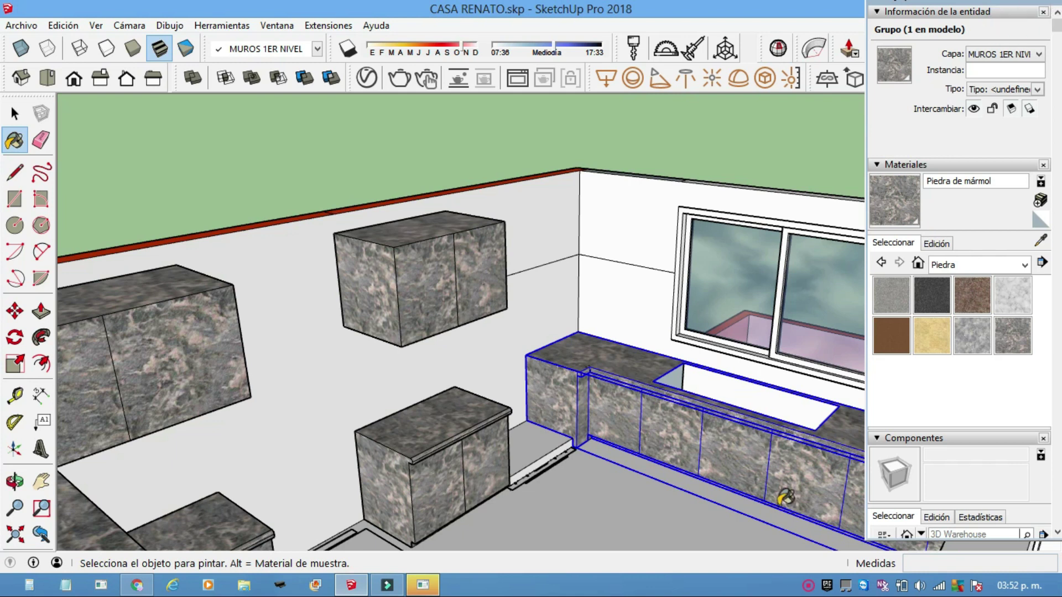
click(15, 113)
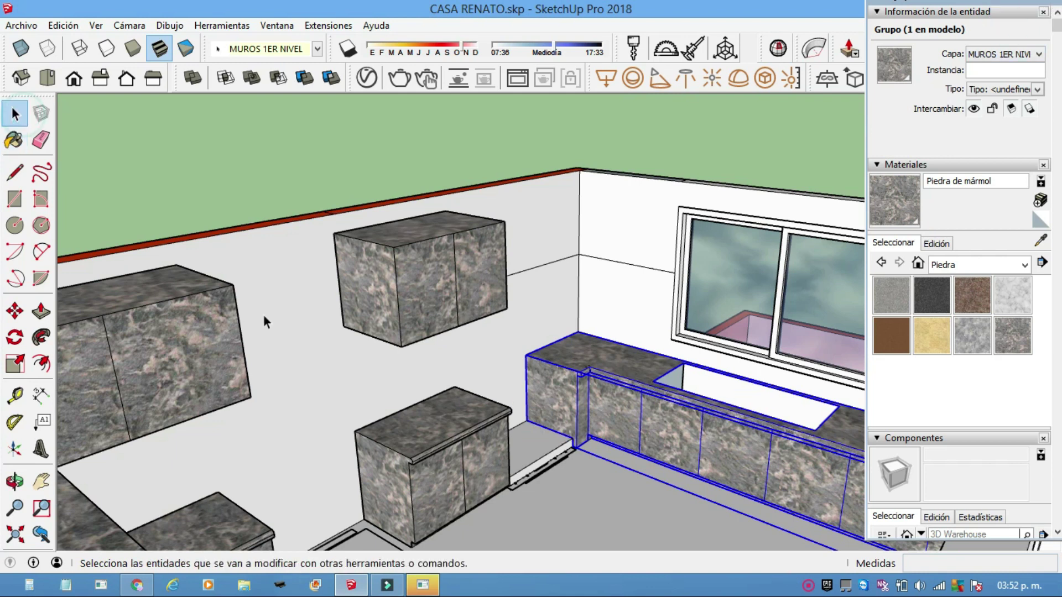
Step: Explode the lower cabinet group into loose geometry with Explotar
scroll(537, 464, up, 3)
mouse_move(536, 463)
middle_down()
mouse_move(532, 354)
mouse_move(474, 367)
middle_up()
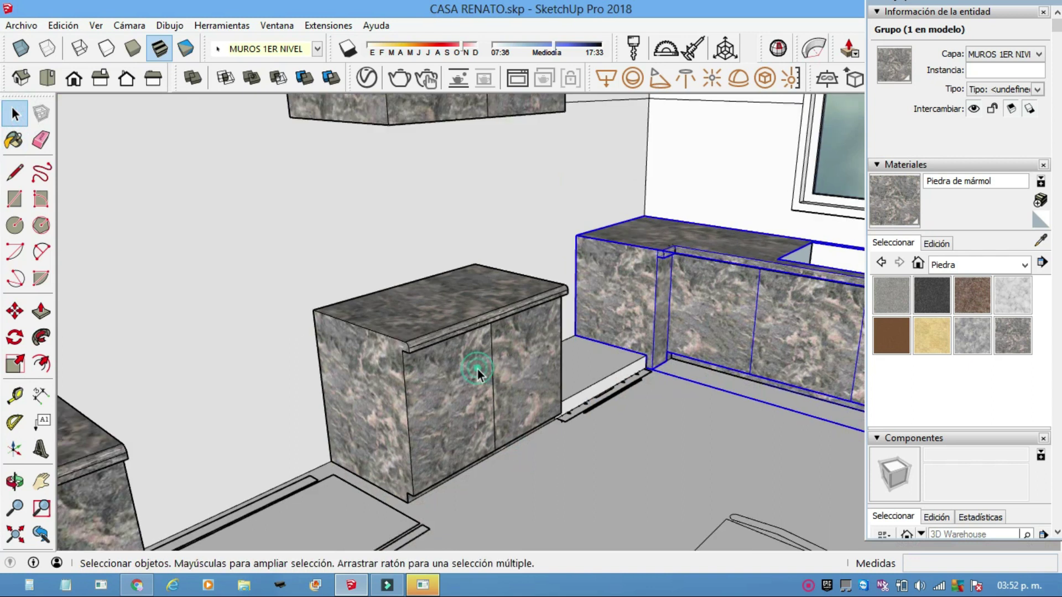
click(464, 383)
scroll(463, 383, up, 3)
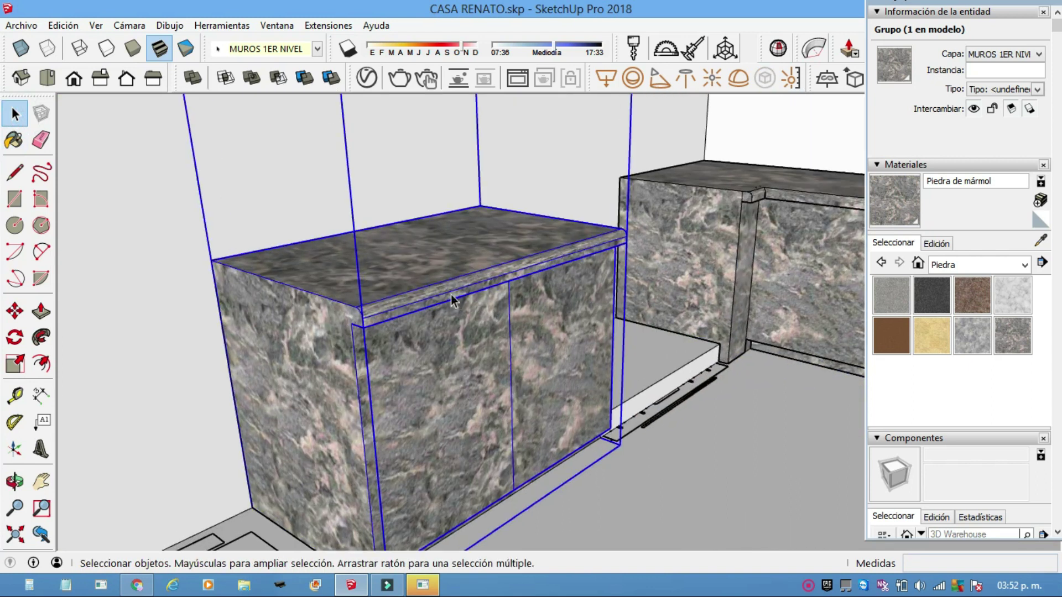
scroll(470, 326, up, 2)
right_click(480, 330)
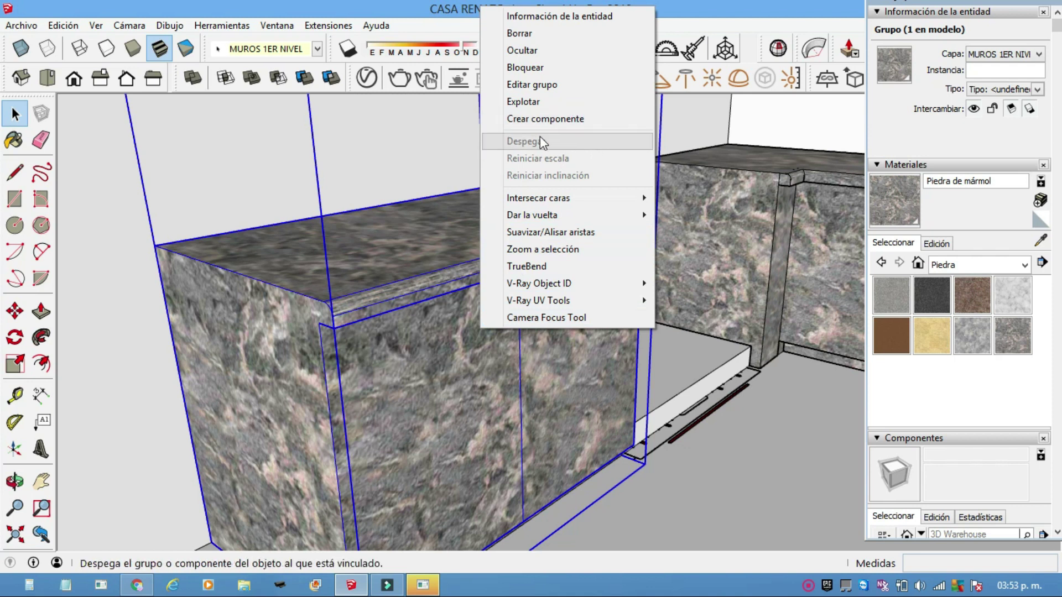
click(522, 102)
Step: Try copying the cabinet's front panel with Move, then undo the misplaced copy
mouse_move(466, 443)
middle_down()
mouse_move(410, 356)
mouse_move(42, 365)
middle_up()
click(410, 356)
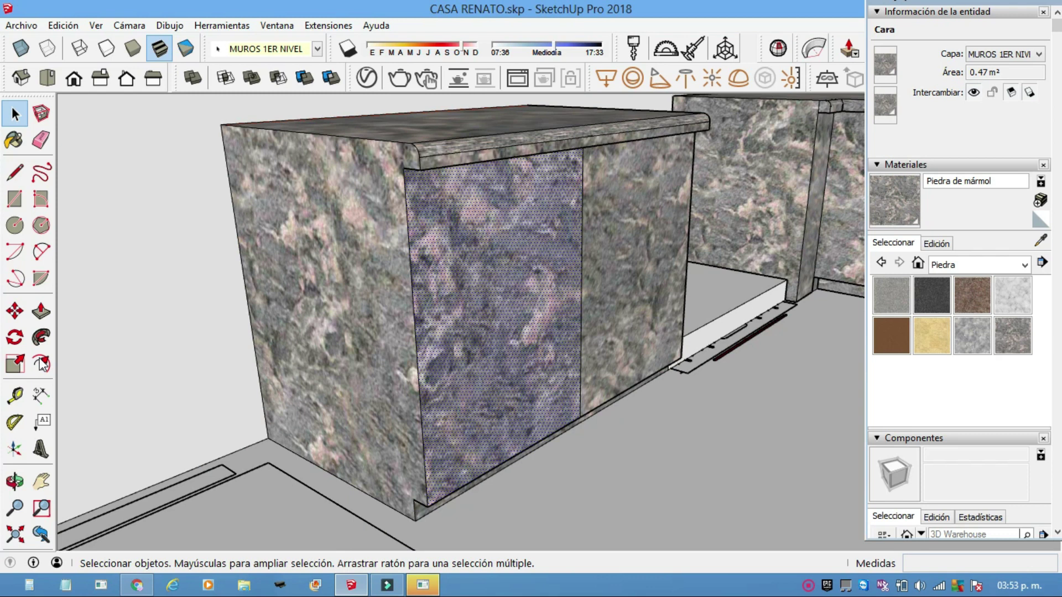
key(m)
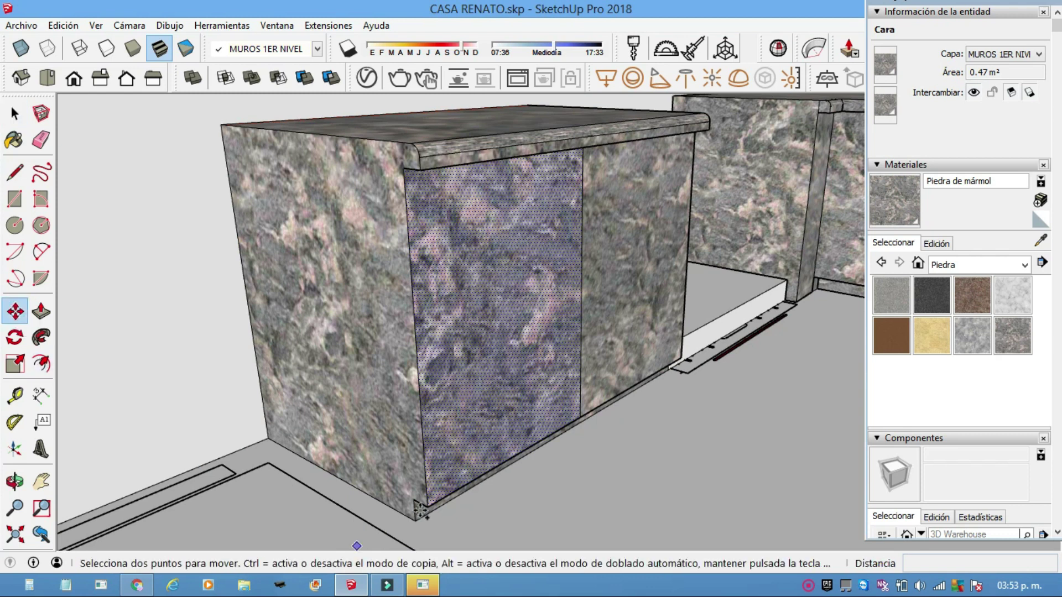
key(ctrl)
click(442, 514)
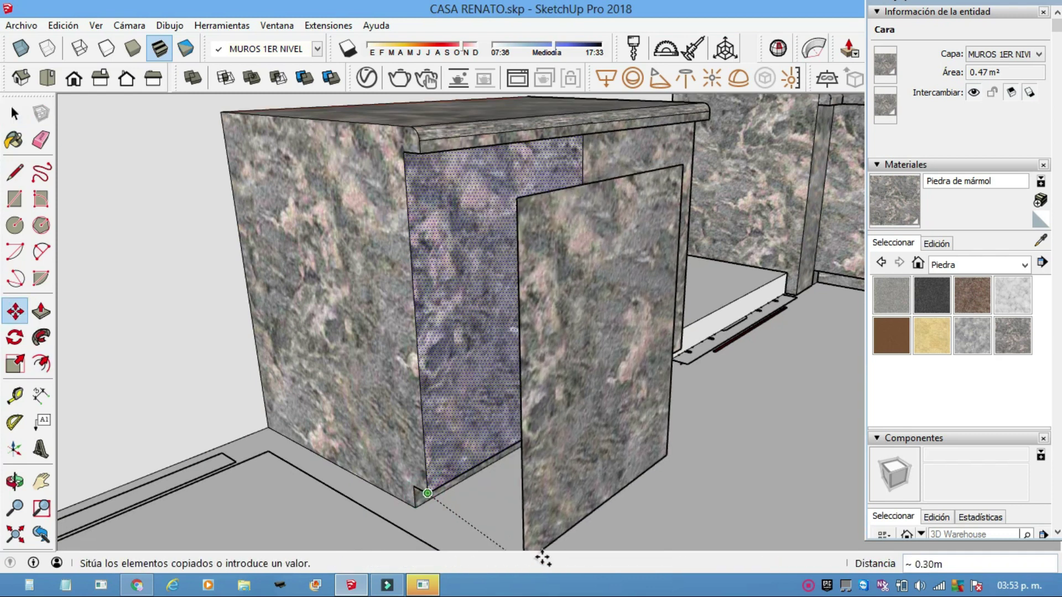
shift+middle_drag(543, 558, 557, 412)
click(575, 425)
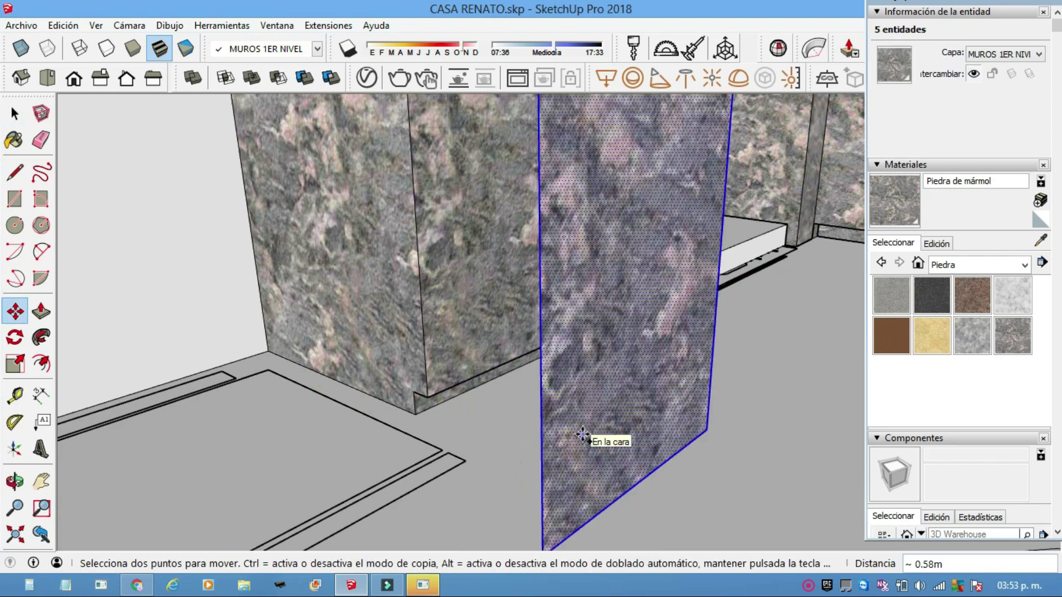
key(ctrl+z)
click(12, 115)
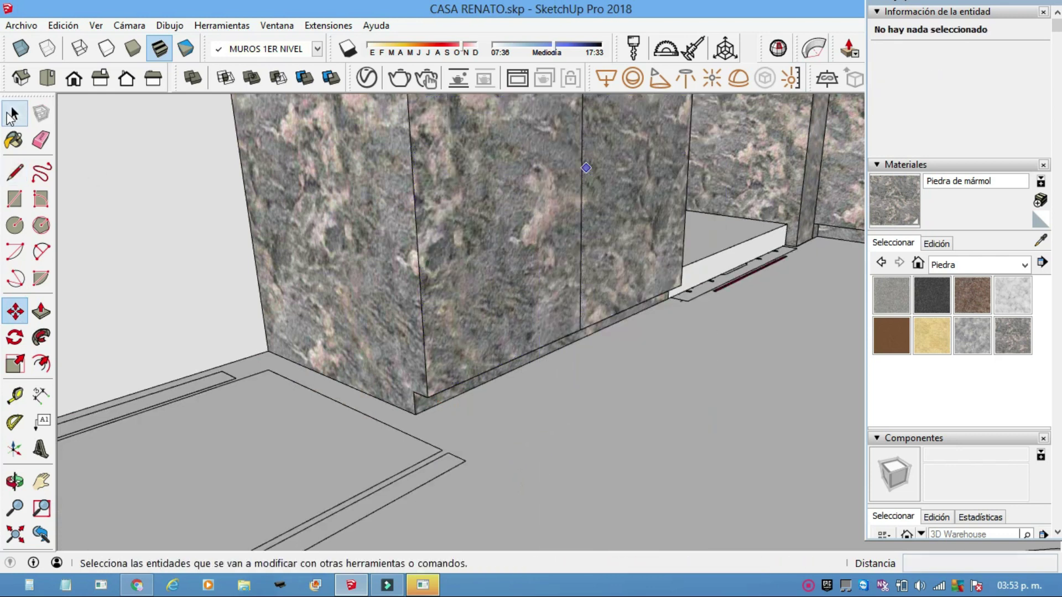
Step: Copy the cabinet's front panel about 0.48 m out in front
click(469, 228)
click(16, 314)
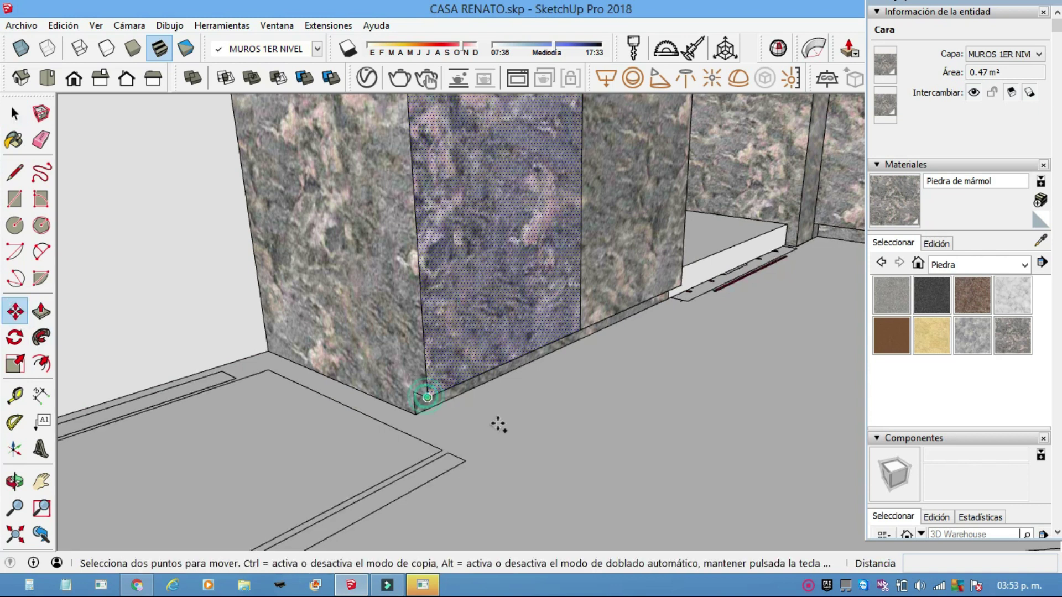
key(ctrl)
click(427, 397)
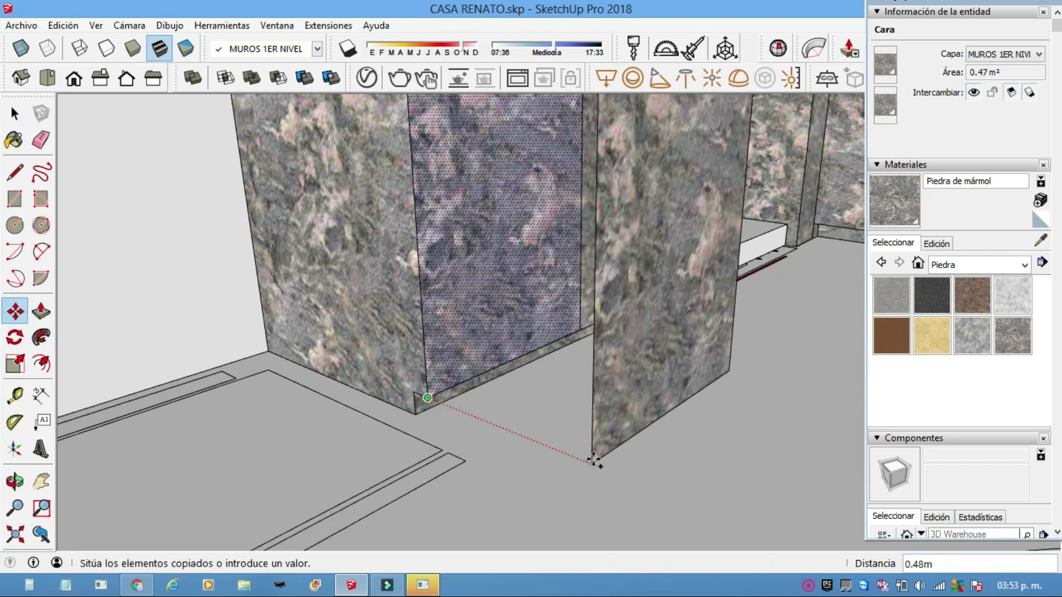
click(598, 463)
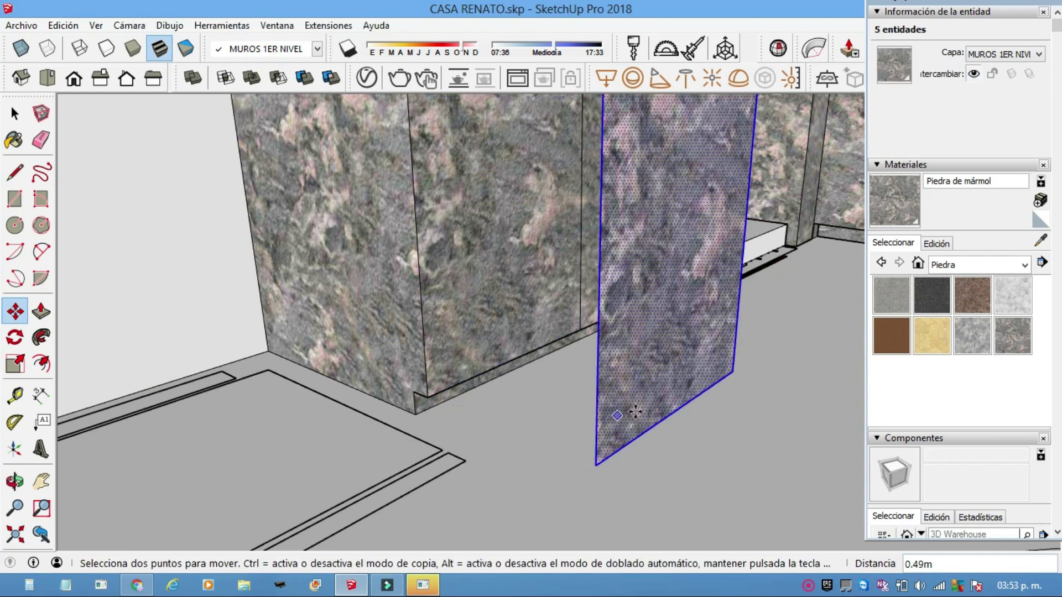
middle_drag(598, 463, 591, 484)
middle_drag(939, 316, 938, 318)
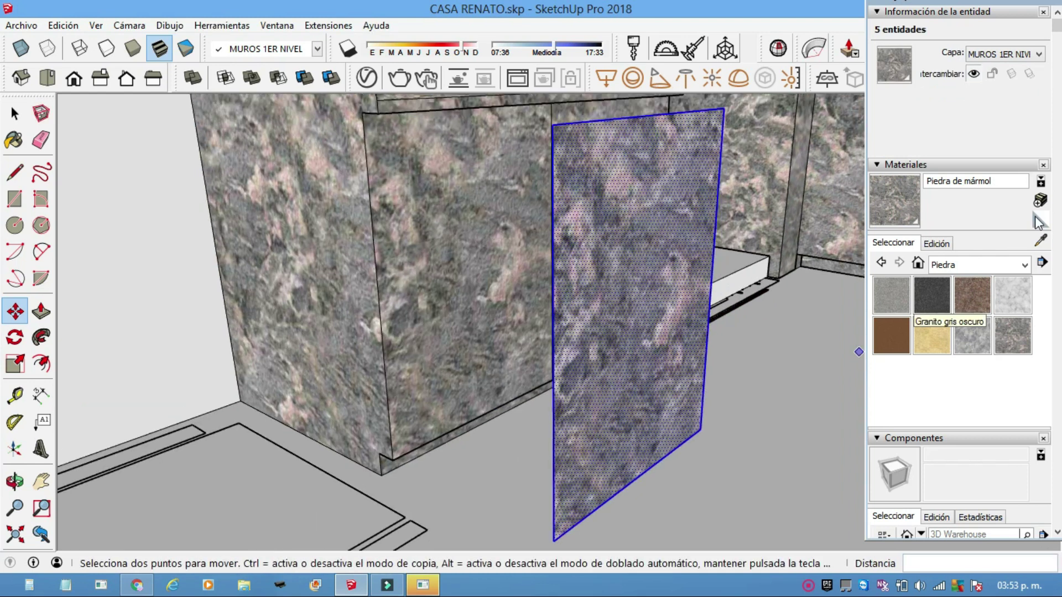
Step: Paint the copied door panel with Madera de bambú from the Madera category
click(1027, 265)
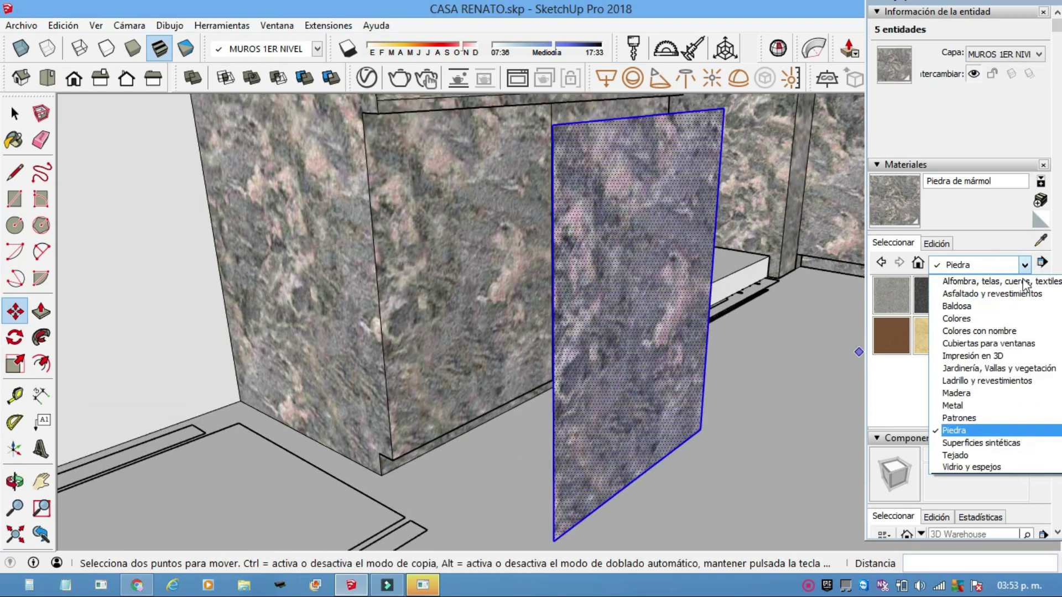
click(979, 392)
click(975, 295)
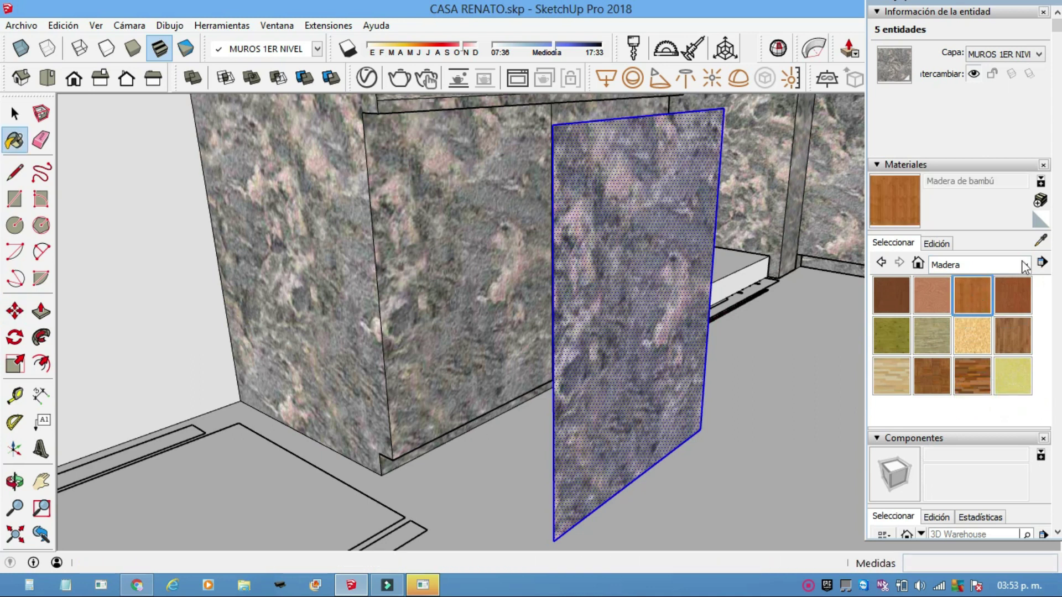
click(1041, 241)
click(667, 265)
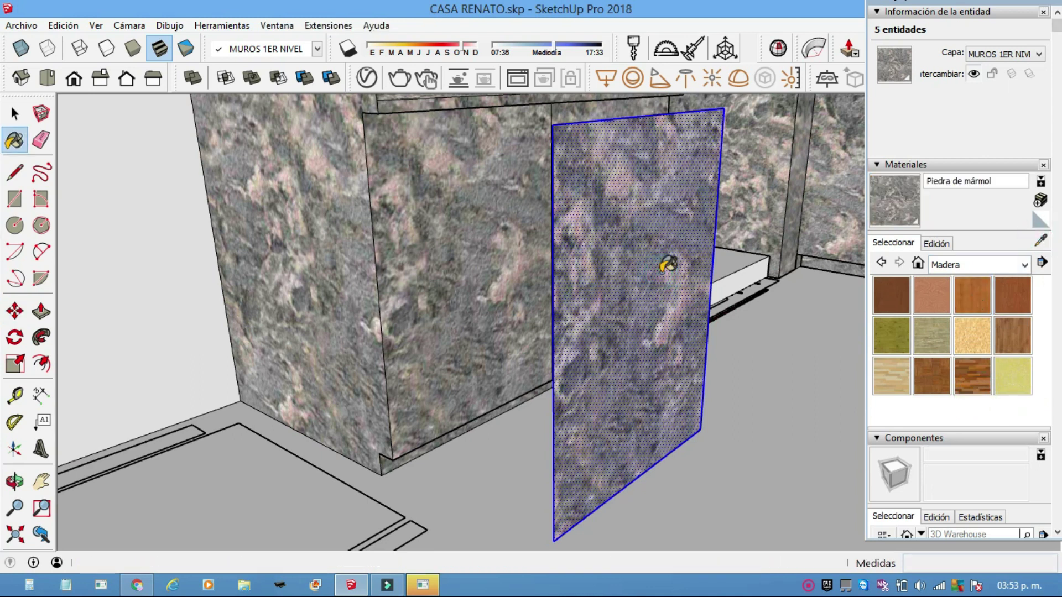
click(968, 291)
click(687, 242)
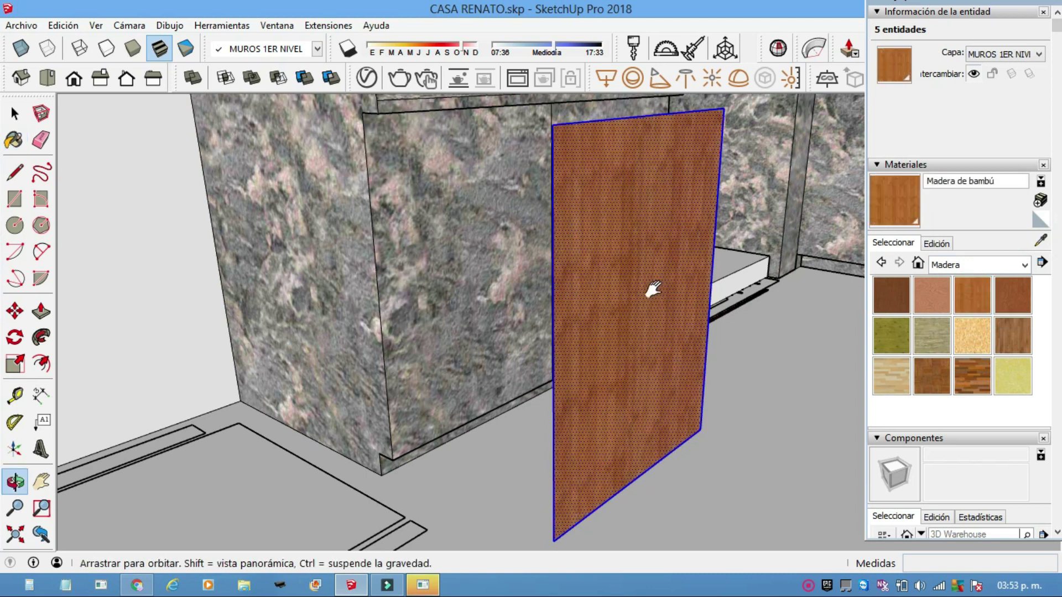
middle_drag(645, 289, 630, 290)
click(983, 297)
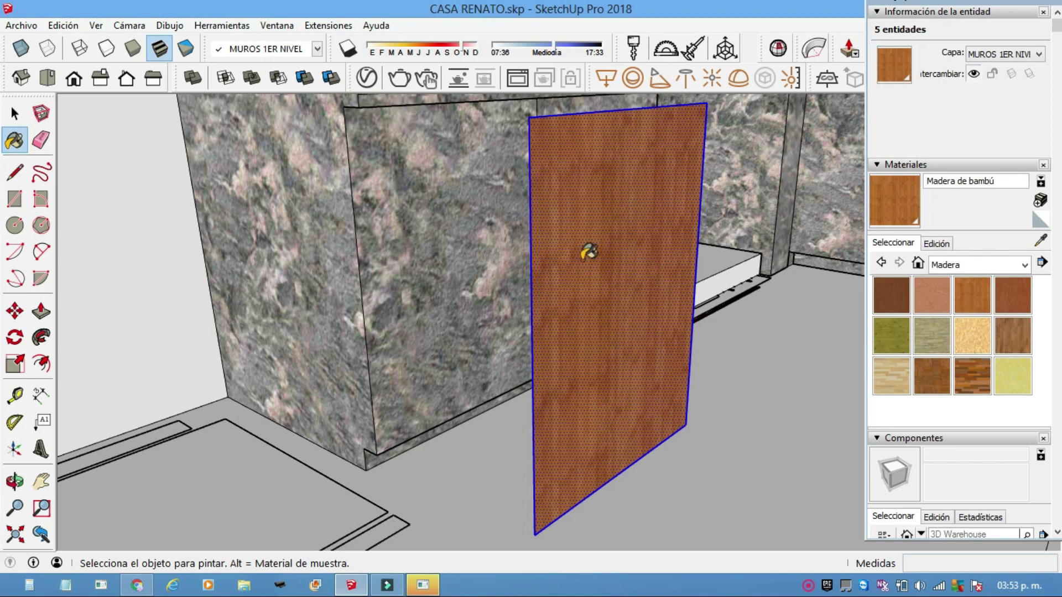
mouse_move(587, 253)
middle_down()
mouse_move(578, 244)
mouse_move(549, 266)
mouse_move(582, 249)
mouse_move(426, 208)
middle_up()
click(22, 116)
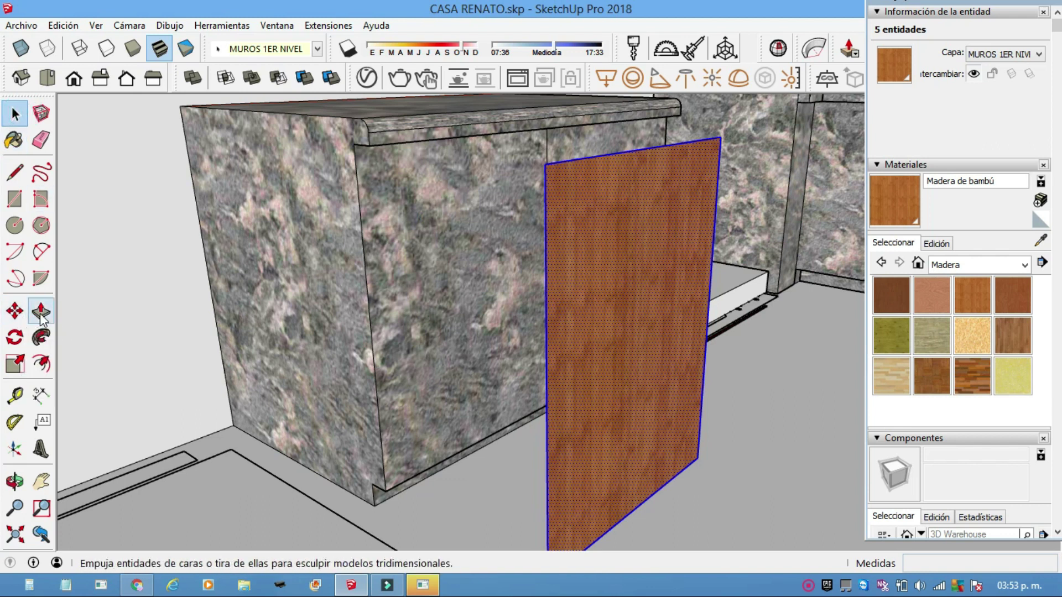
Step: Push/Pull the wood face into a door slab 0.02 m thick
click(41, 311)
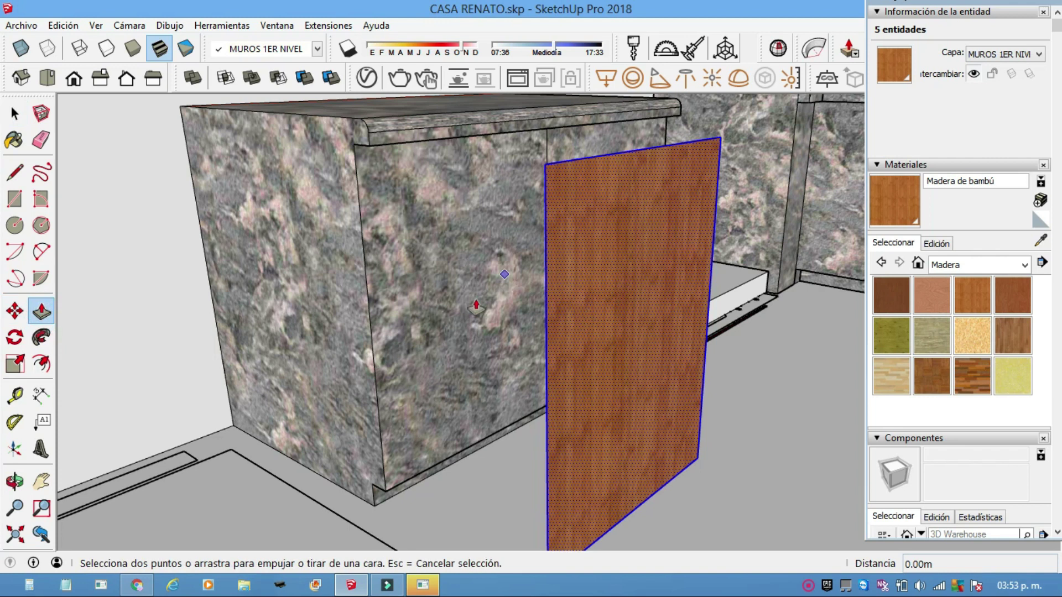
middle_drag(476, 306, 450, 291)
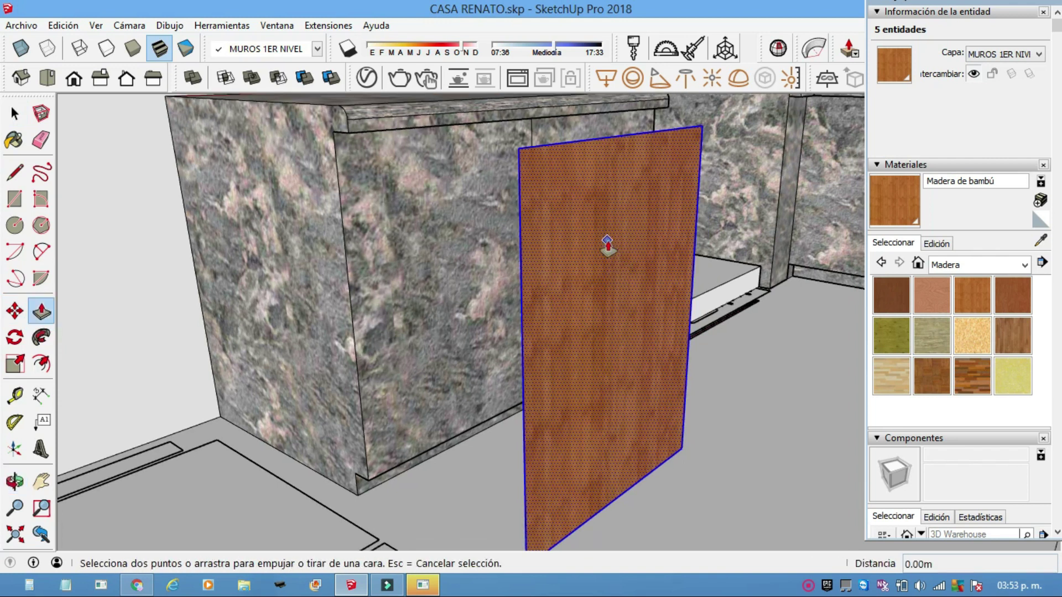
click(607, 246)
click(626, 260)
text(.02)
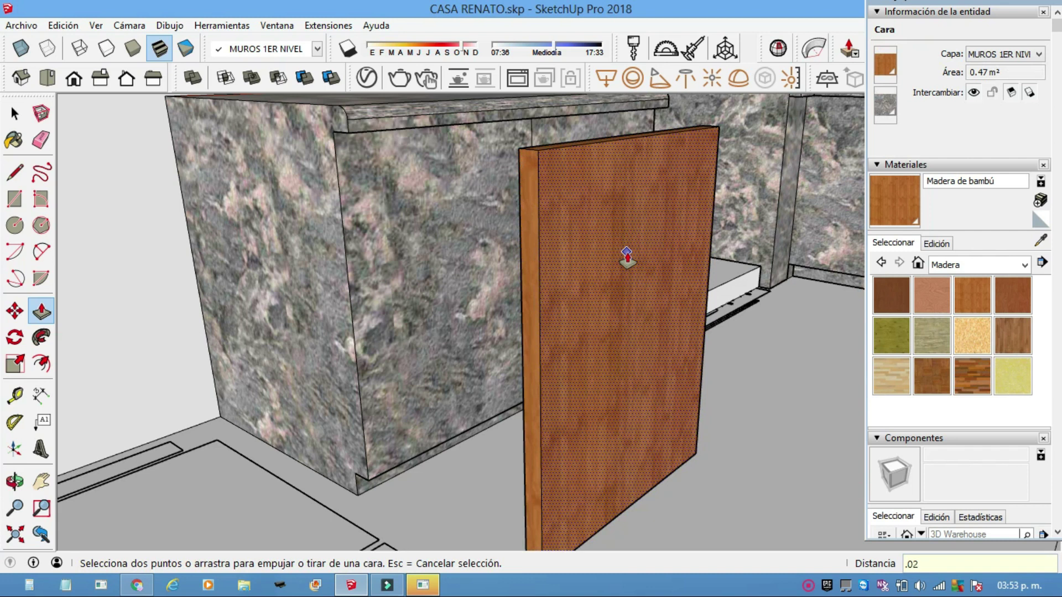
key(Return)
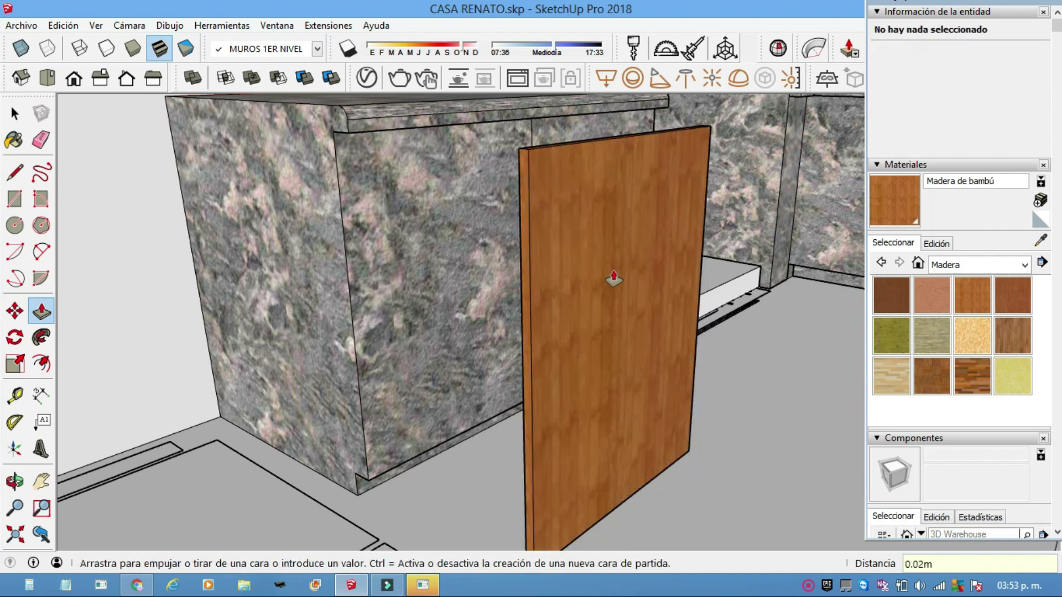
double_click(602, 348)
Step: Offset the door face inward to outline an inner rectangle
click(41, 252)
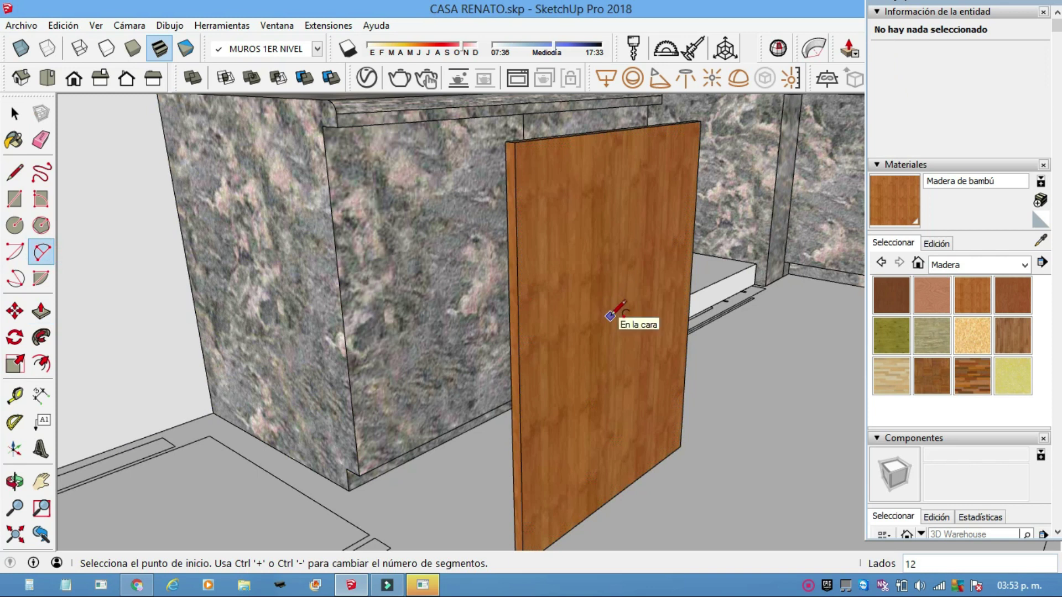
click(45, 362)
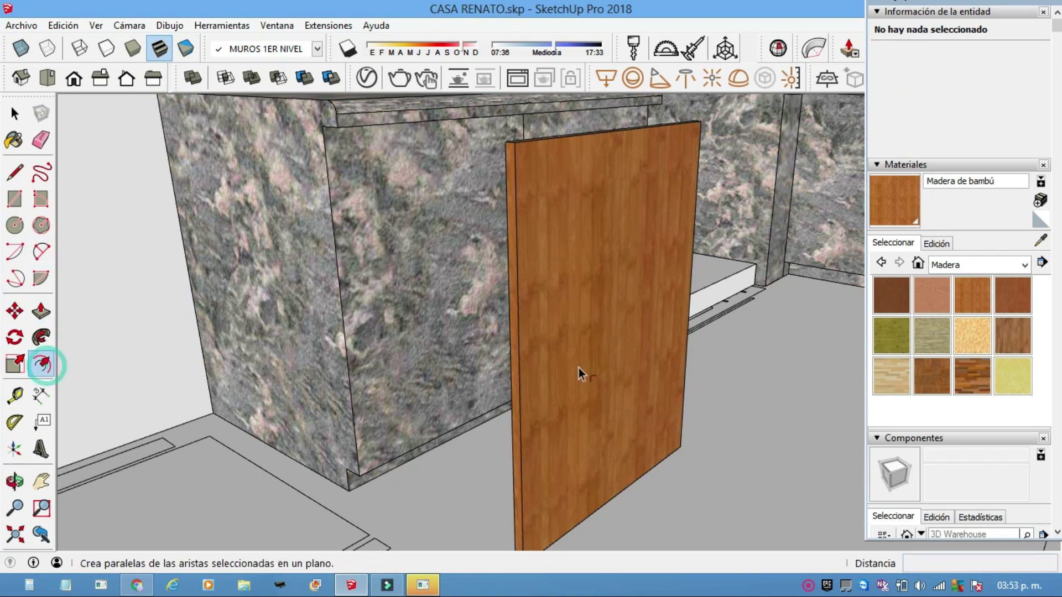
click(608, 331)
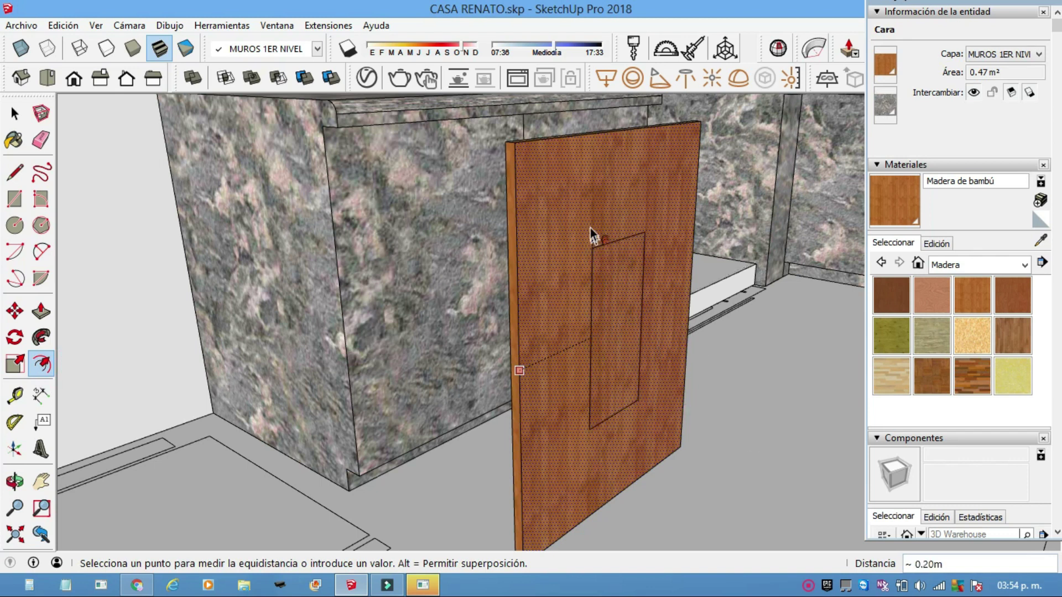
click(589, 271)
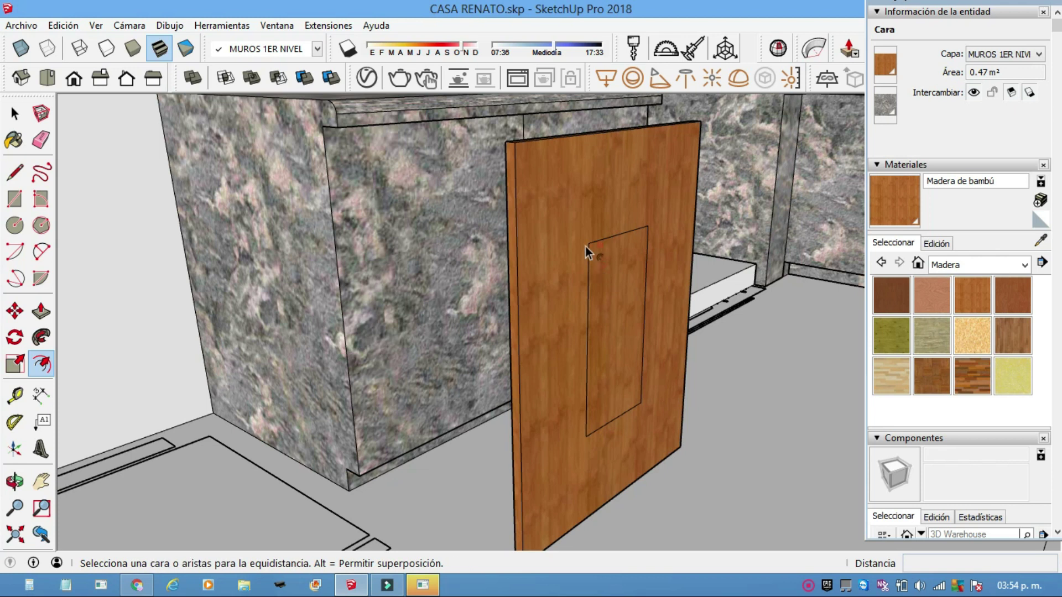
click(586, 248)
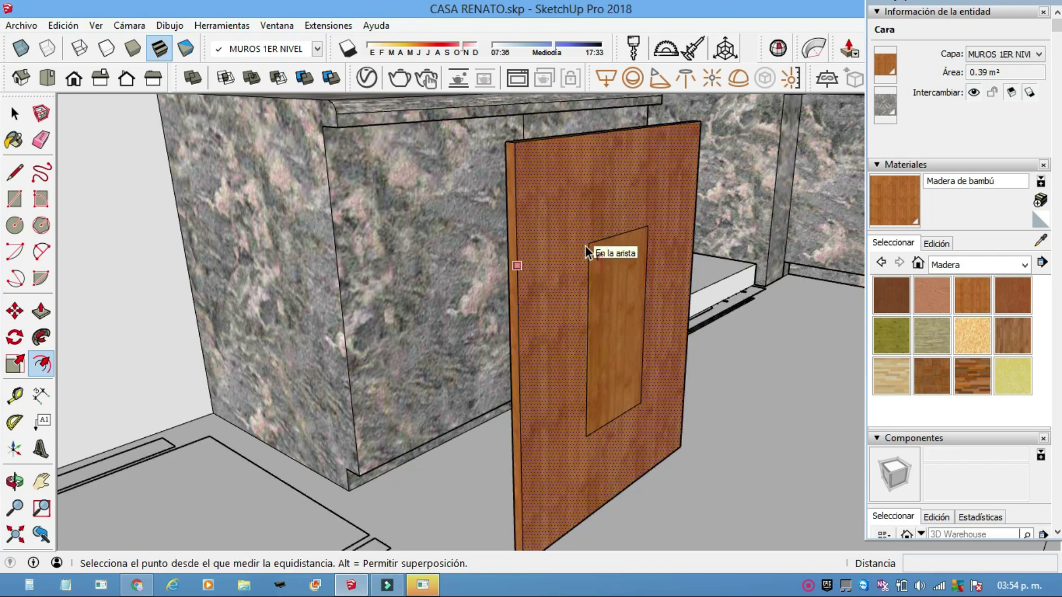
Step: Push the marble cabinet face back 0.04 m
click(41, 310)
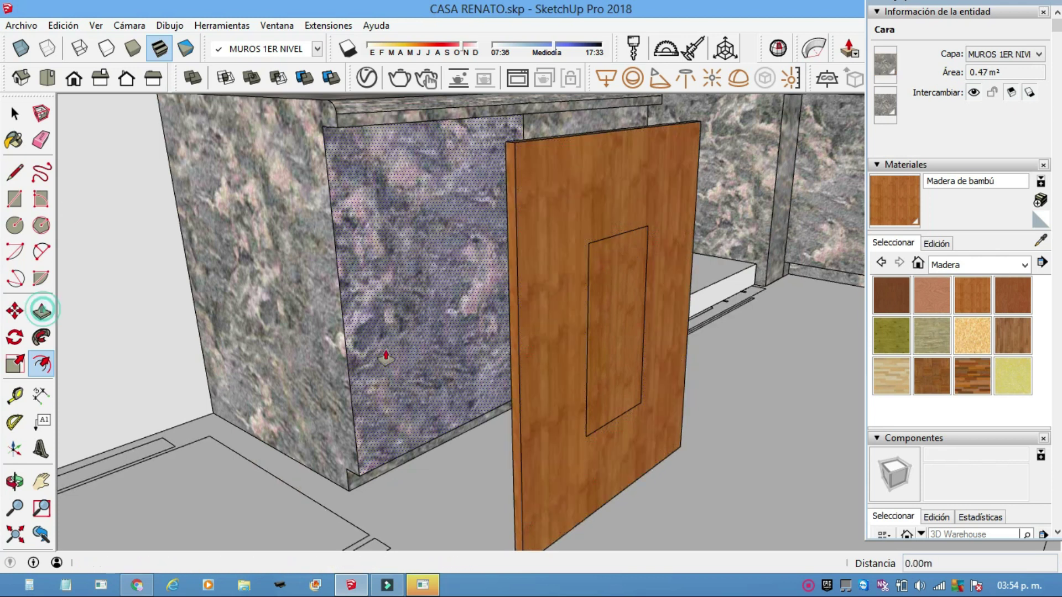
click(624, 310)
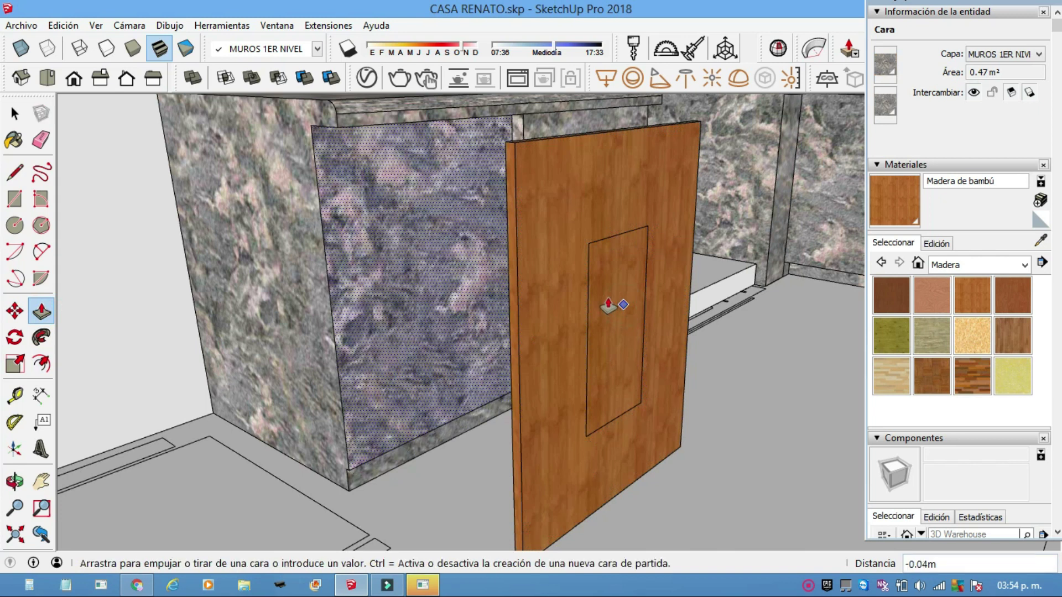
click(608, 307)
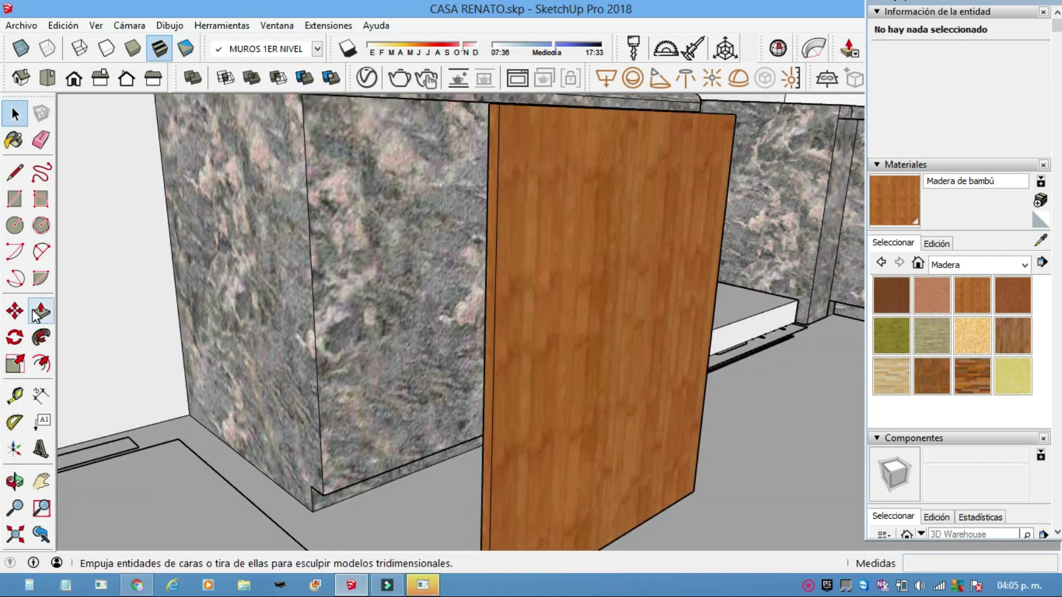
Step: Offset the bamboo door face inward to outline an evenly inset central rectangle
click(41, 363)
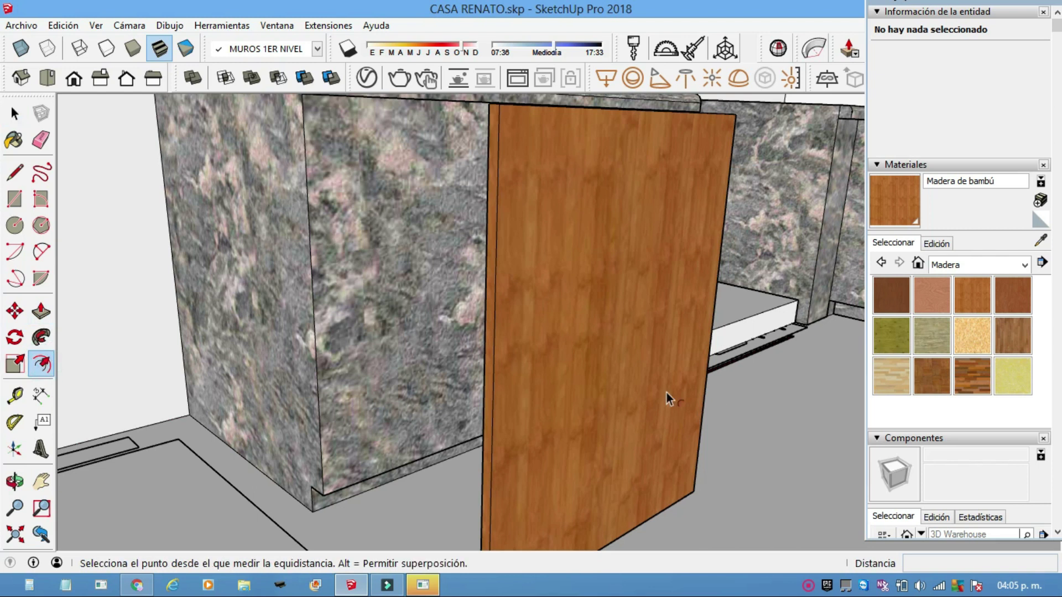
click(623, 324)
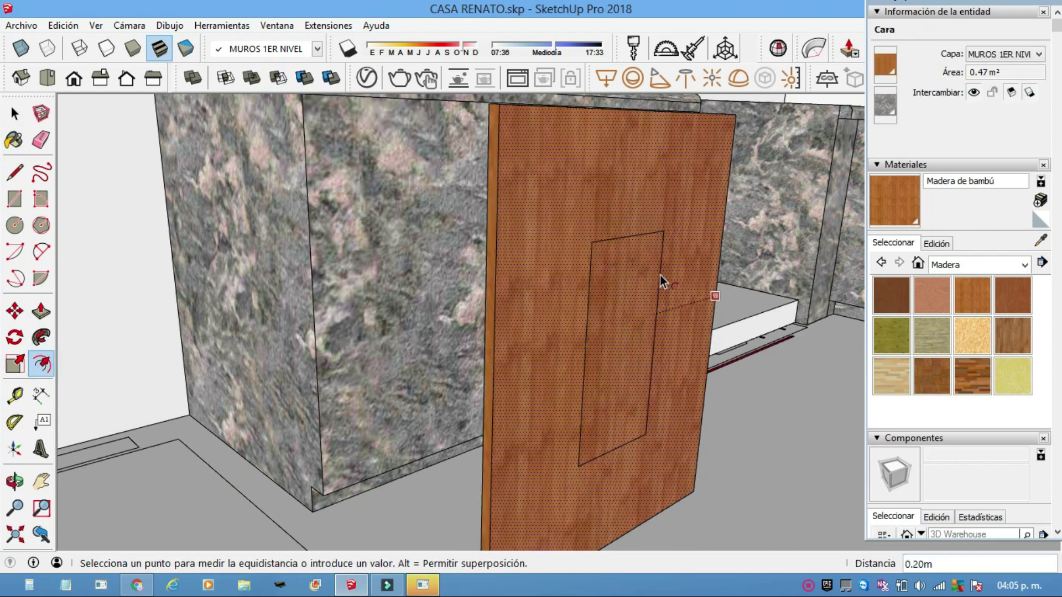
click(666, 284)
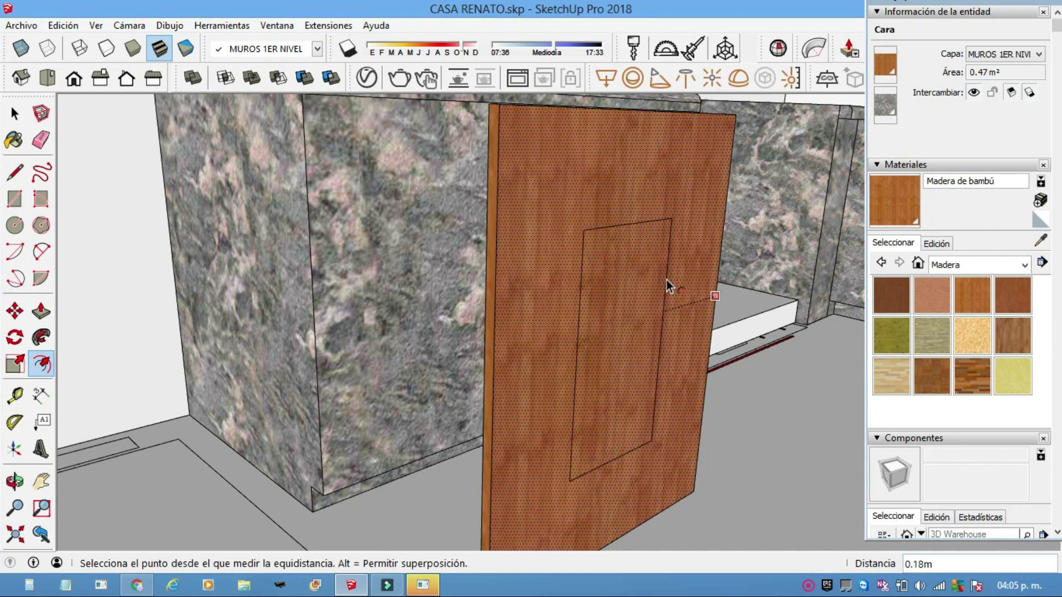
middle_drag(652, 284, 164, 316)
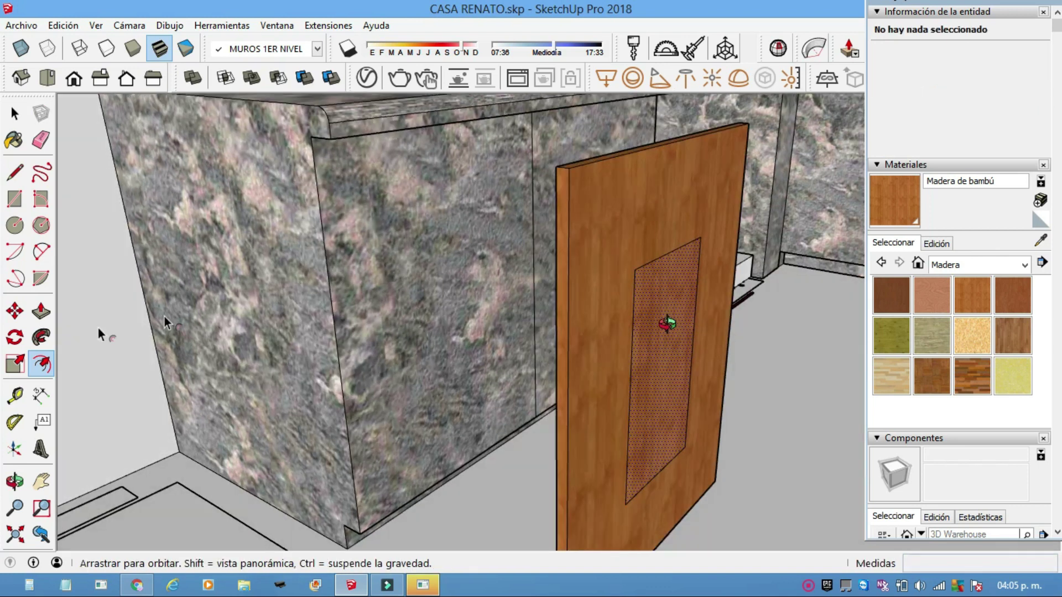
scroll(164, 316, up, 3)
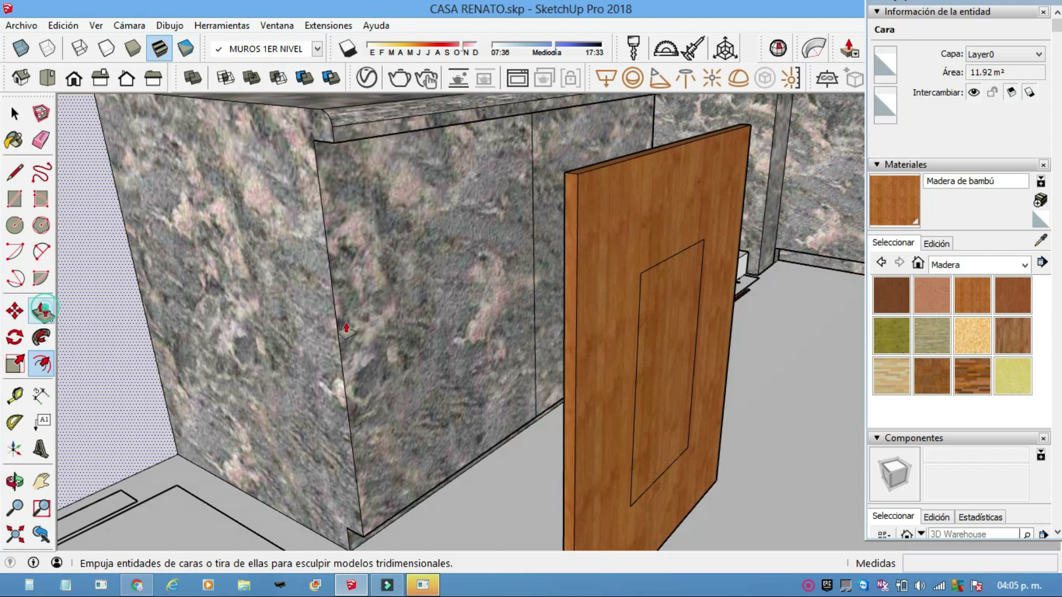
Step: Push the door's inner rectangle through its thickness to cut a rectangular opening
click(667, 311)
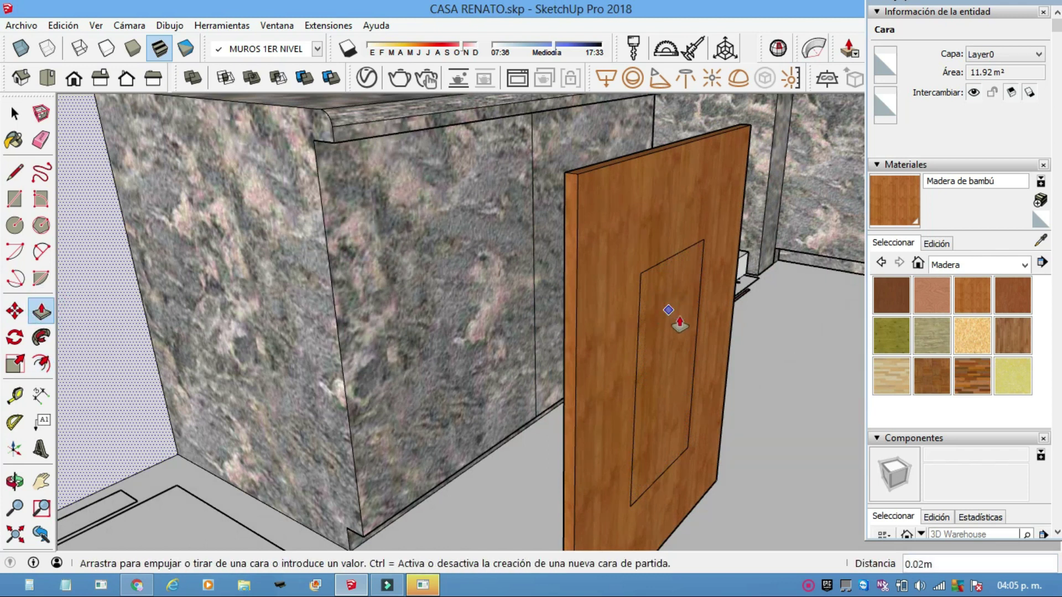
click(679, 324)
click(650, 326)
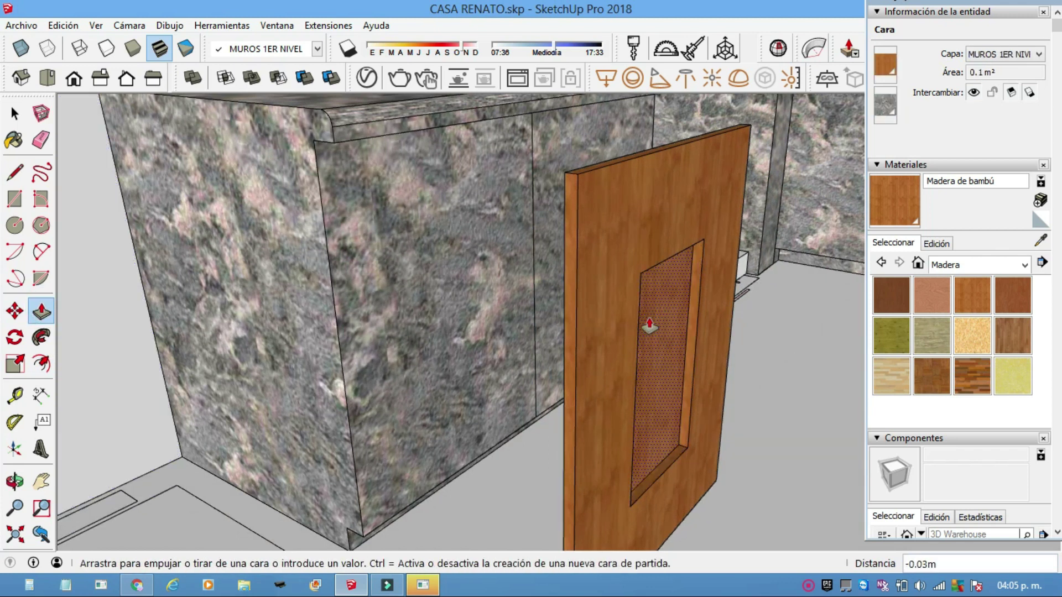
click(650, 326)
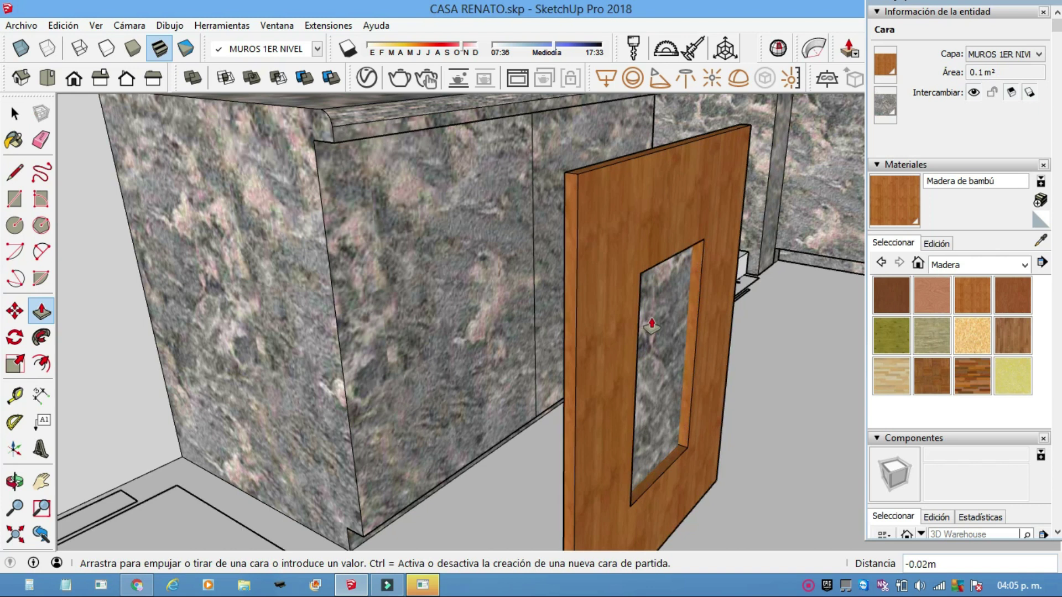
click(671, 346)
double_click(671, 338)
mouse_move(671, 319)
middle_down()
mouse_move(714, 350)
mouse_move(632, 354)
mouse_move(628, 320)
middle_up()
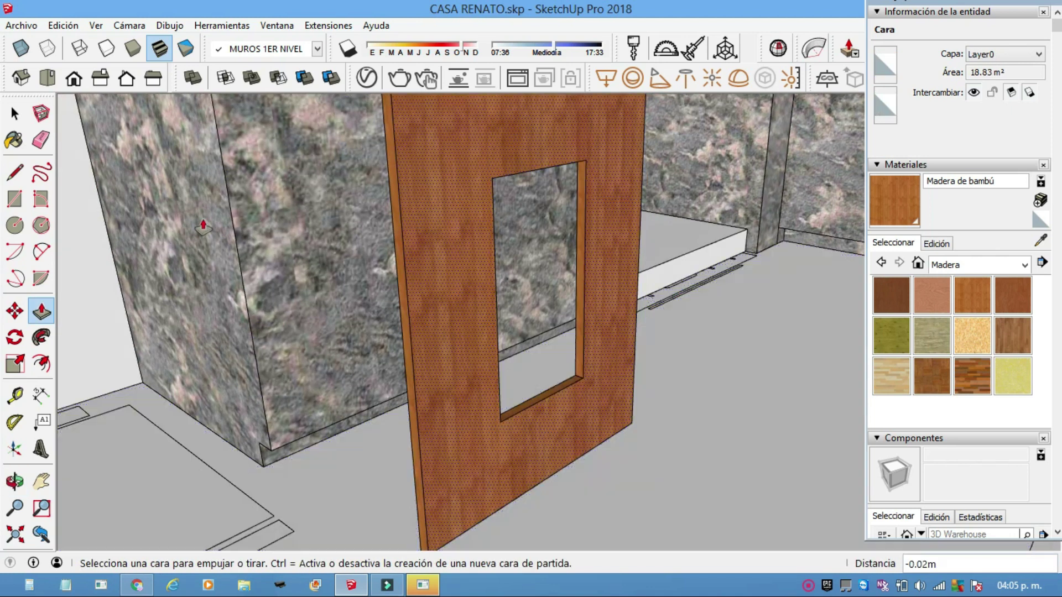
click(16, 202)
mouse_move(456, 298)
middle_down()
mouse_move(612, 374)
mouse_move(569, 375)
mouse_move(578, 381)
middle_up()
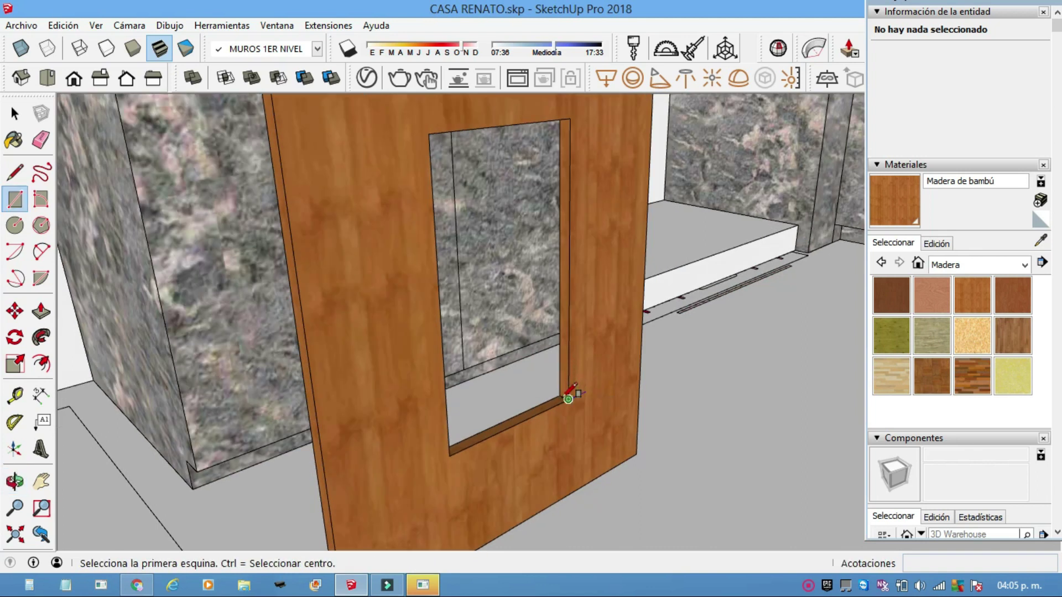
Step: Trace rectangles between opposite corners of the door opening
scroll(570, 397, up, 3)
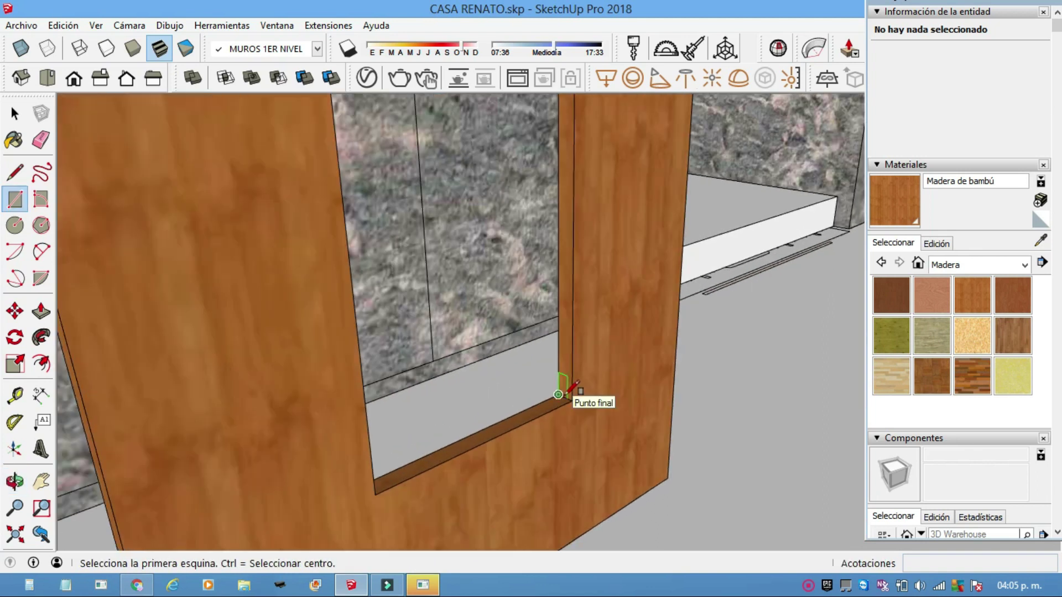
scroll(571, 400, down, 2)
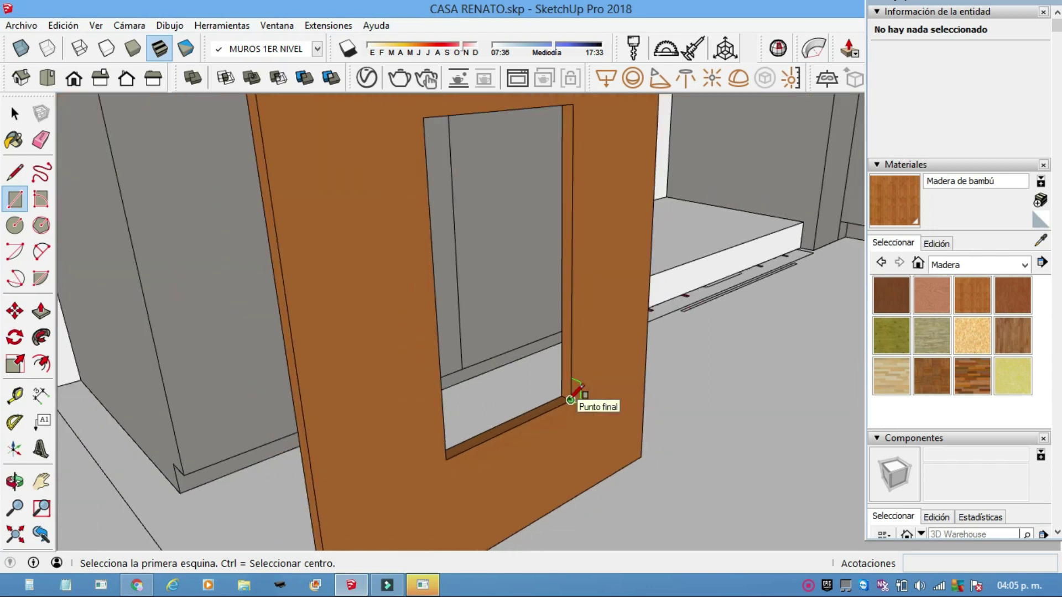
click(570, 399)
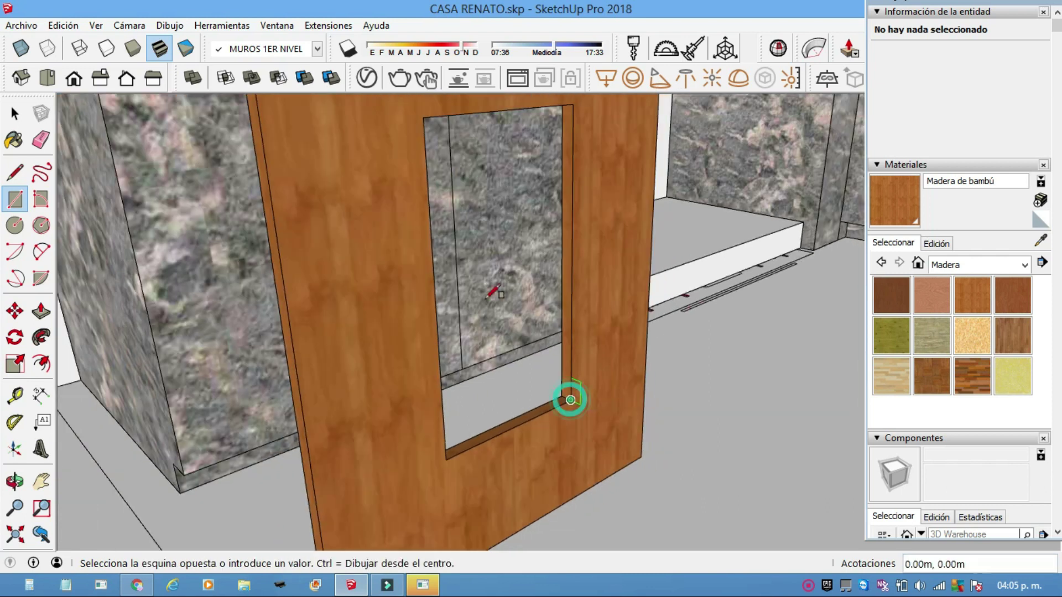
click(423, 117)
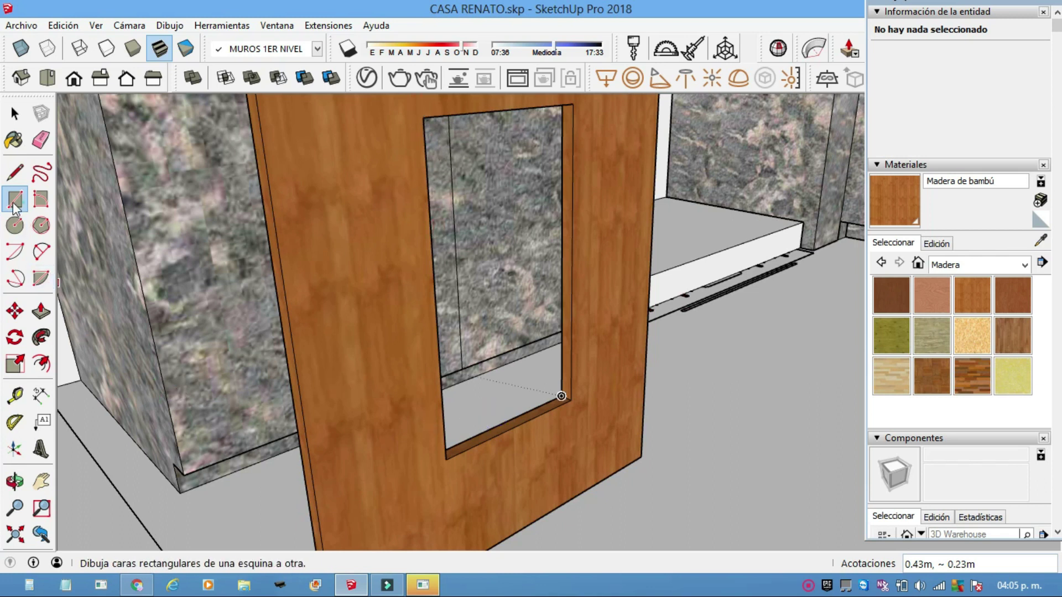
click(445, 460)
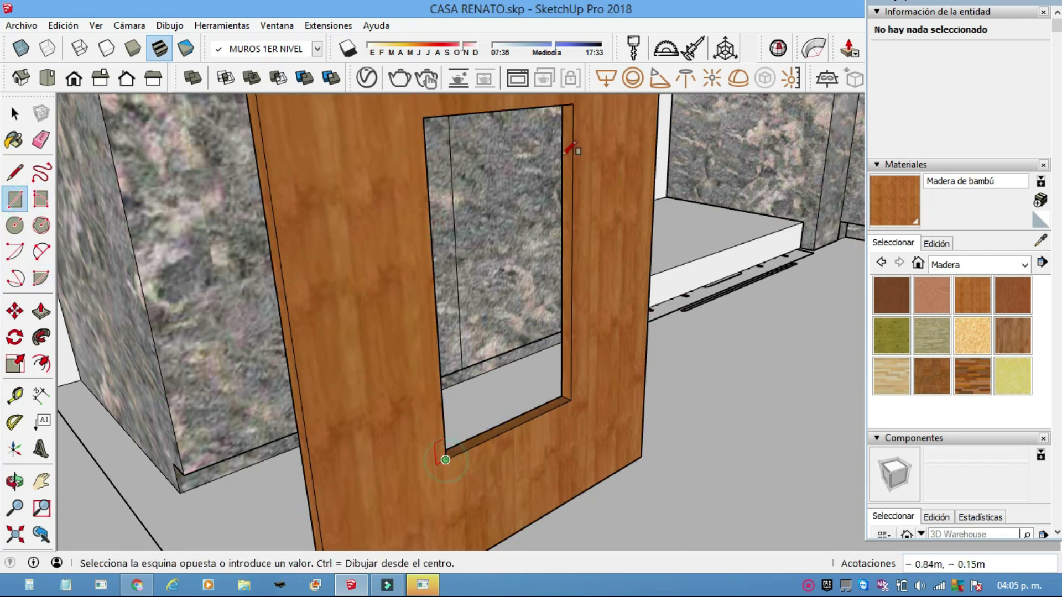
click(573, 107)
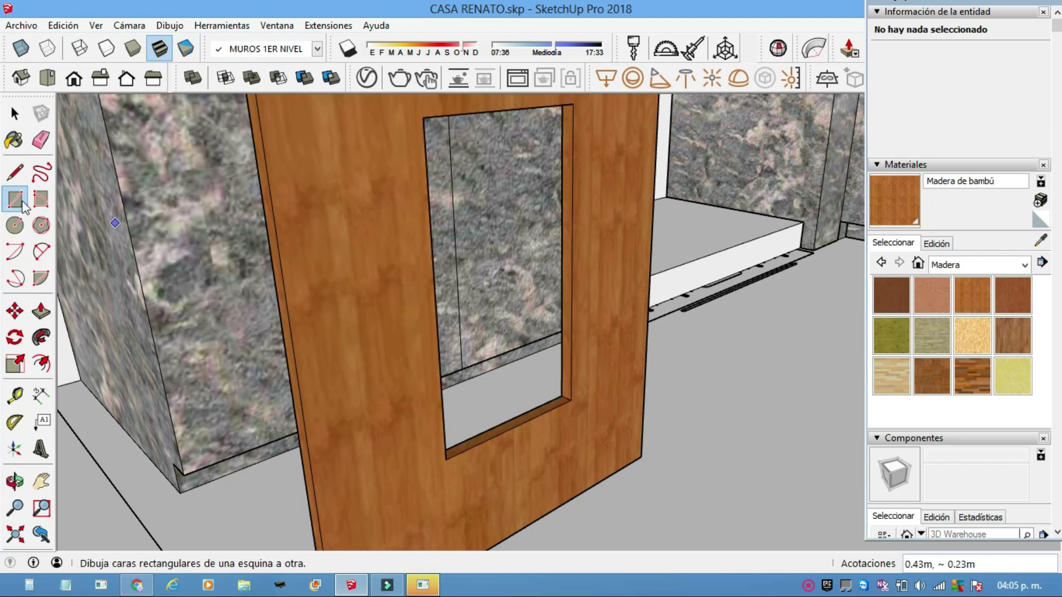
scroll(558, 396, up, 2)
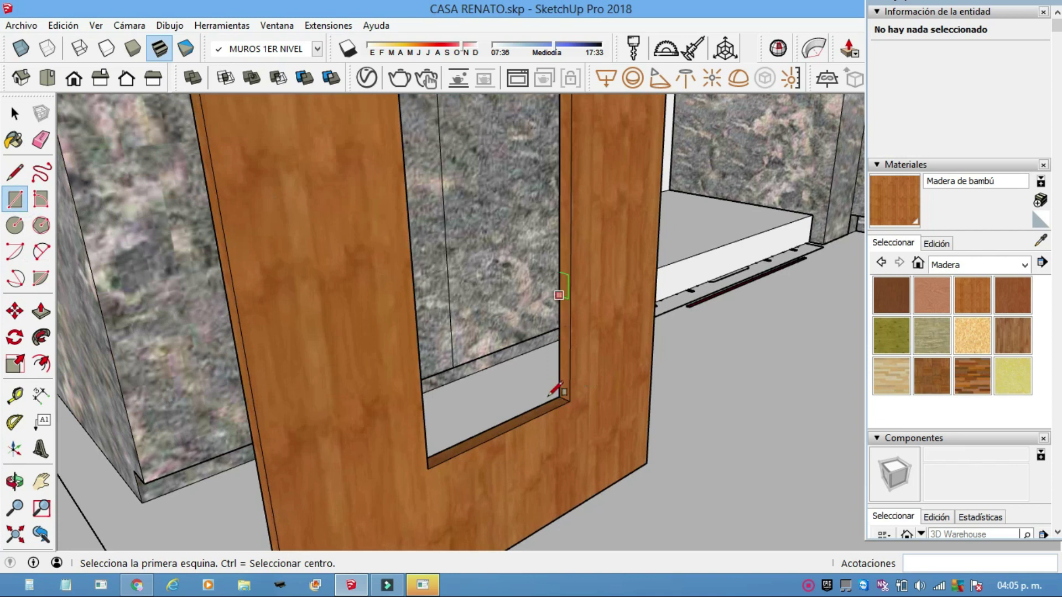
scroll(558, 396, up, 1)
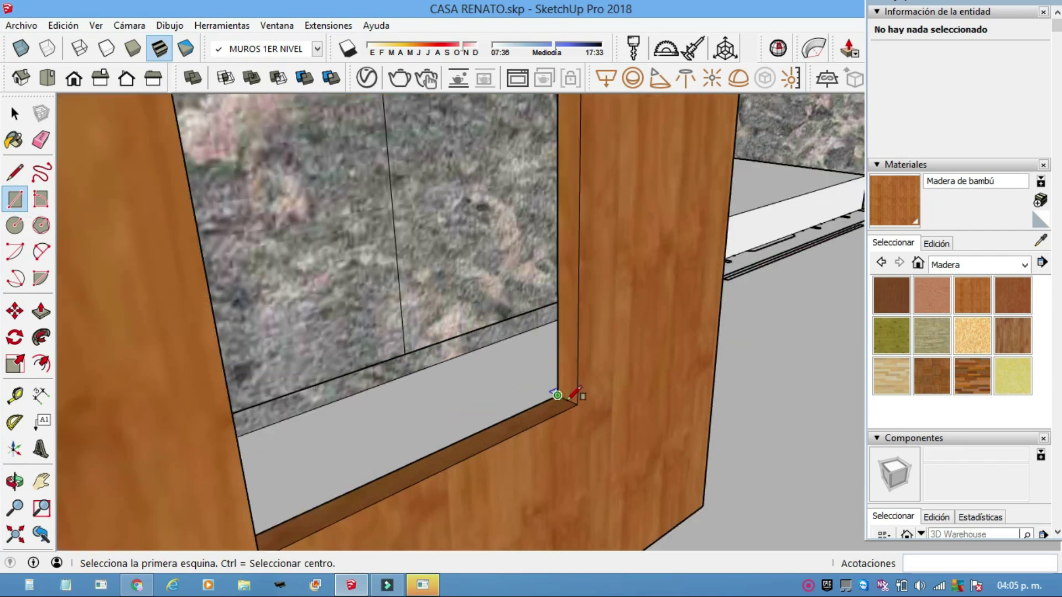
scroll(557, 395, up, 1)
Step: Attempt another rectangle across the opening from its lower-right corner, then cancel it
click(572, 399)
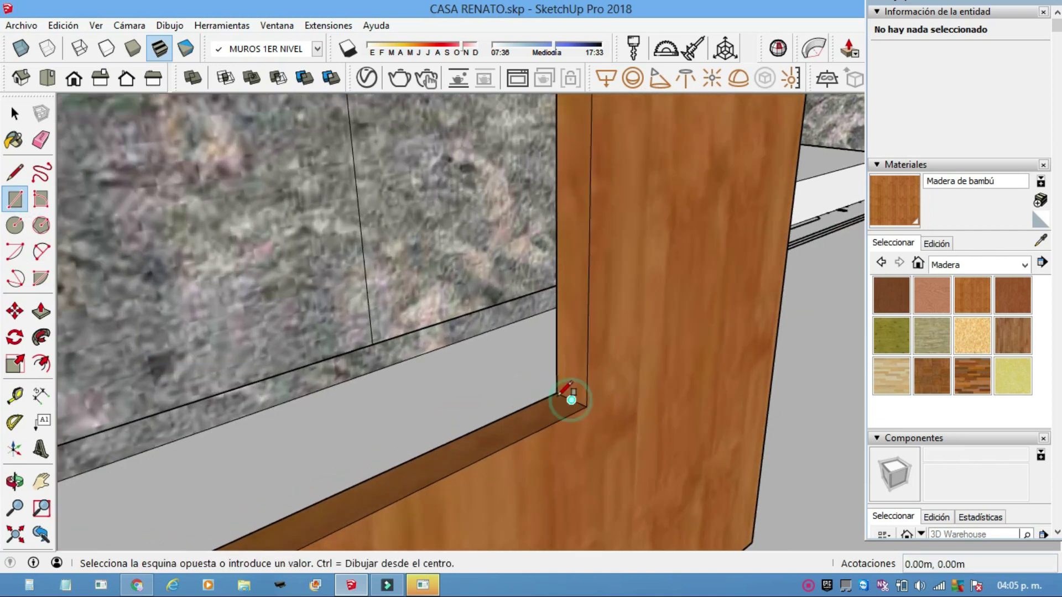
scroll(559, 396, down, 2)
scroll(560, 396, down, 1)
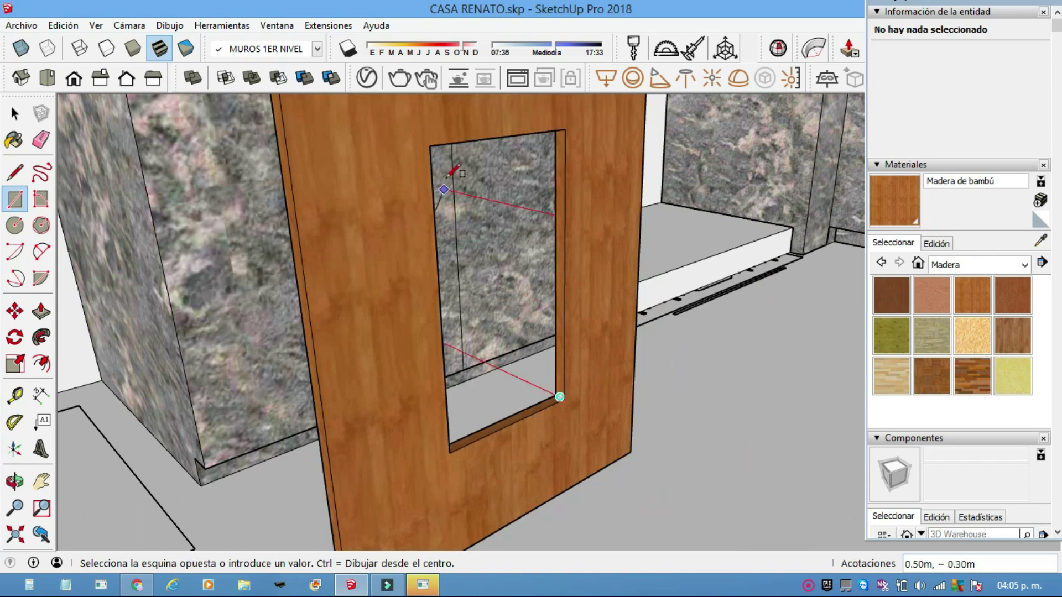
click(430, 146)
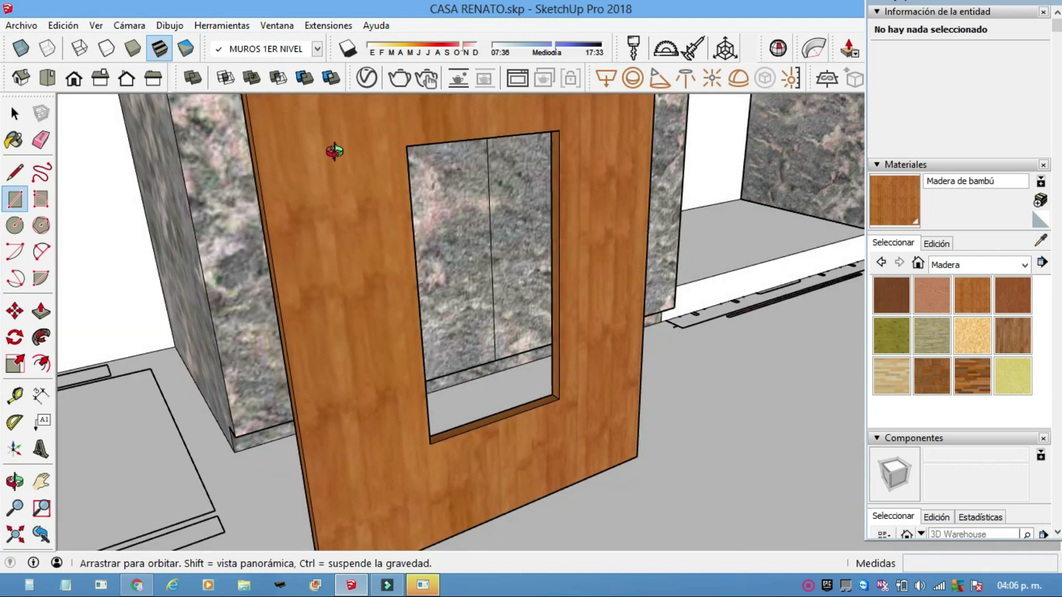
mouse_move(404, 150)
middle_down()
mouse_move(360, 112)
mouse_move(391, 76)
middle_up()
scroll(387, 121, up, 2)
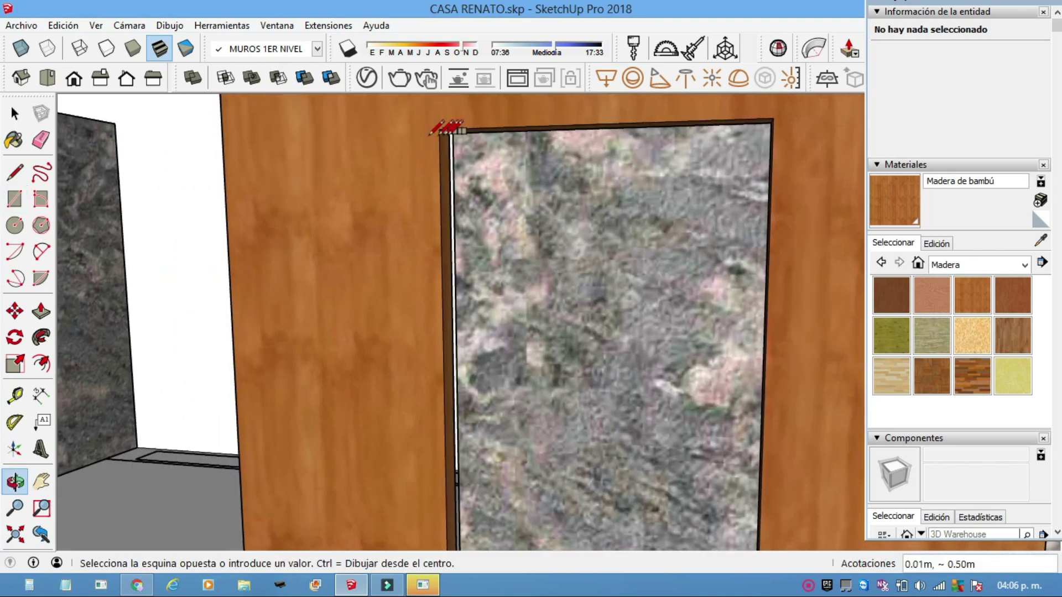
middle_drag(454, 128, 448, 133)
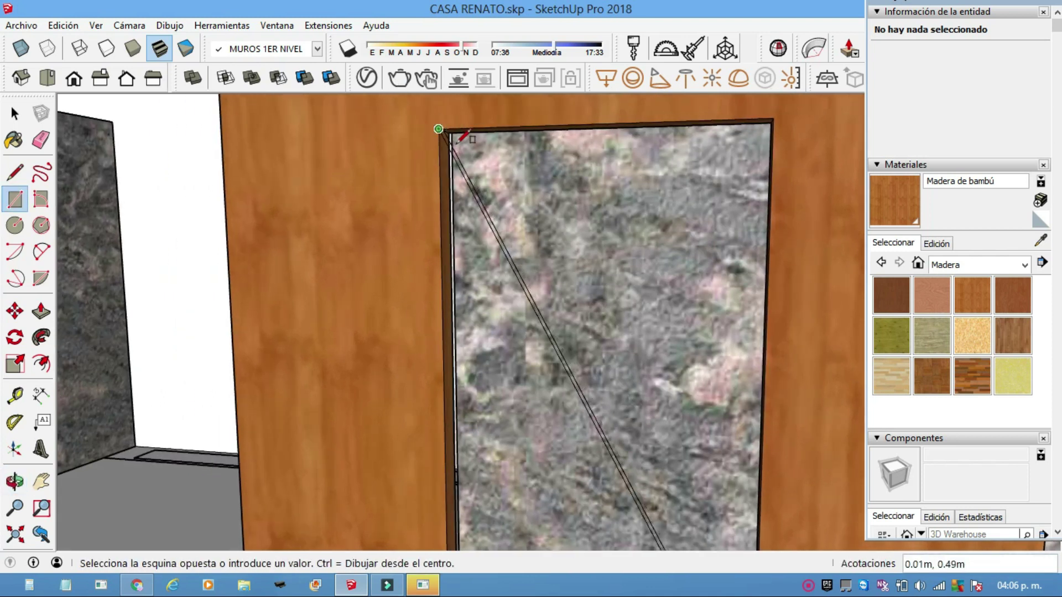
scroll(439, 127, up, 3)
scroll(437, 130, down, 1)
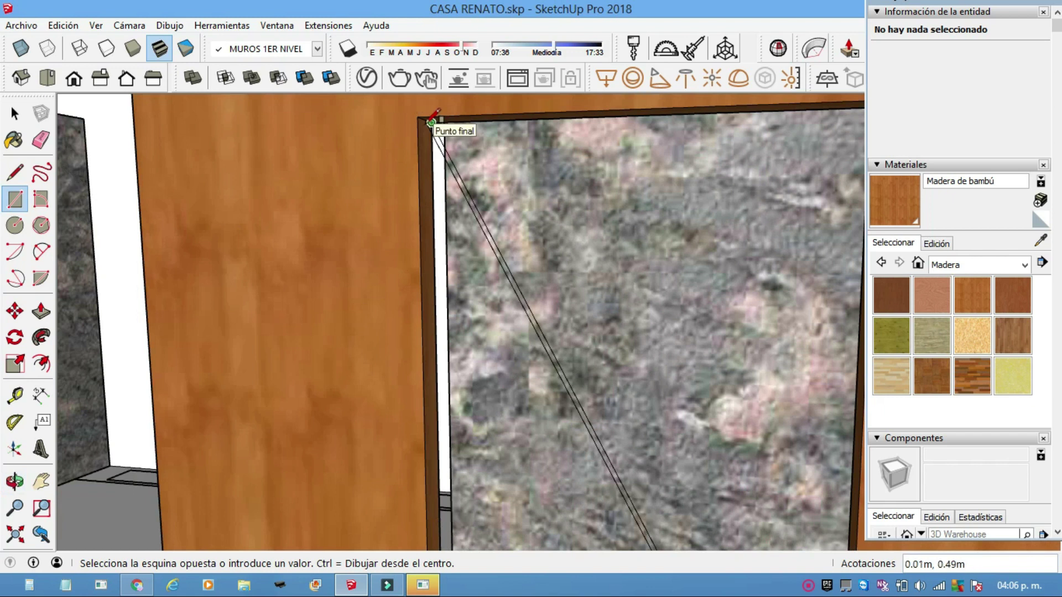
scroll(453, 260, down, 5)
mouse_move(467, 289)
middle_down()
mouse_move(605, 385)
mouse_move(671, 379)
mouse_move(699, 401)
mouse_move(669, 351)
mouse_move(612, 353)
mouse_move(687, 351)
middle_up()
key(Escape)
Step: Draw a rectangle from the opening's top-left corner to its opposite corner
middle_drag(600, 360, 653, 344)
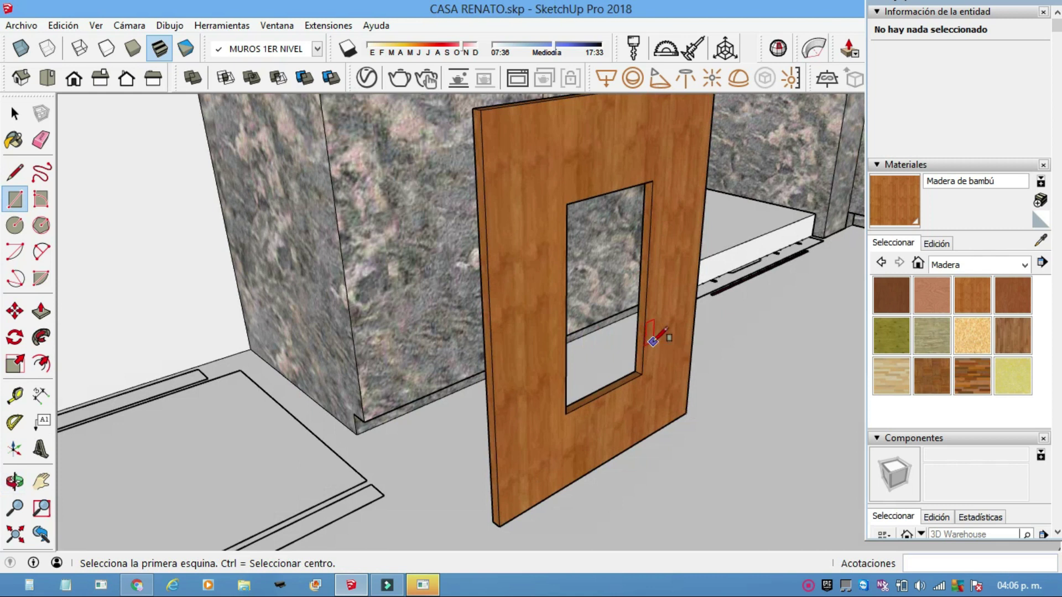
scroll(651, 344, up, 2)
click(17, 200)
click(539, 162)
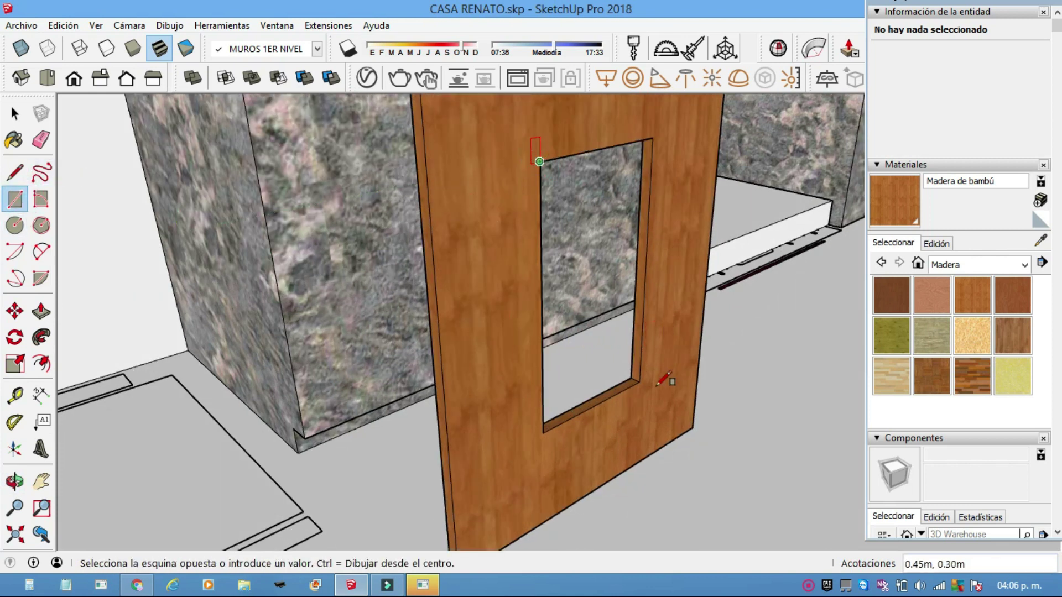
click(639, 382)
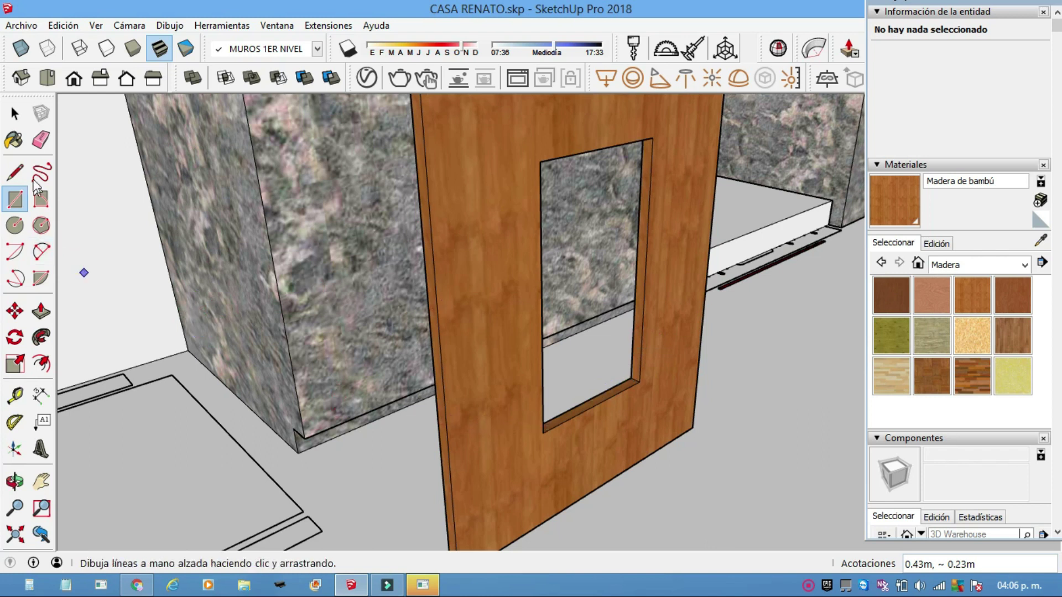
Step: Draw a diagonal across the opening to create a face, then erase the diagonal
click(15, 172)
click(545, 432)
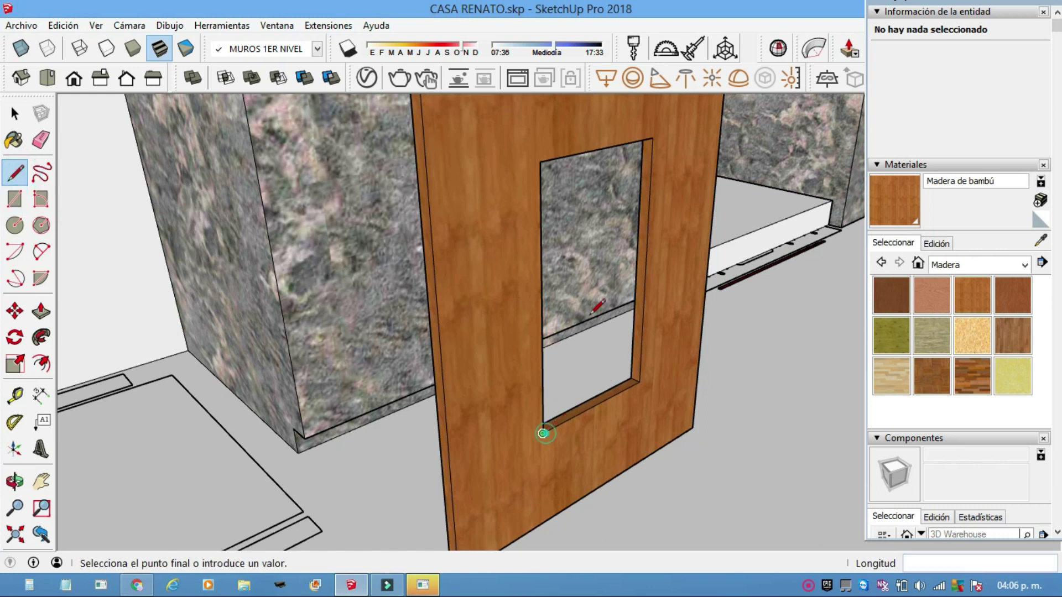
click(653, 140)
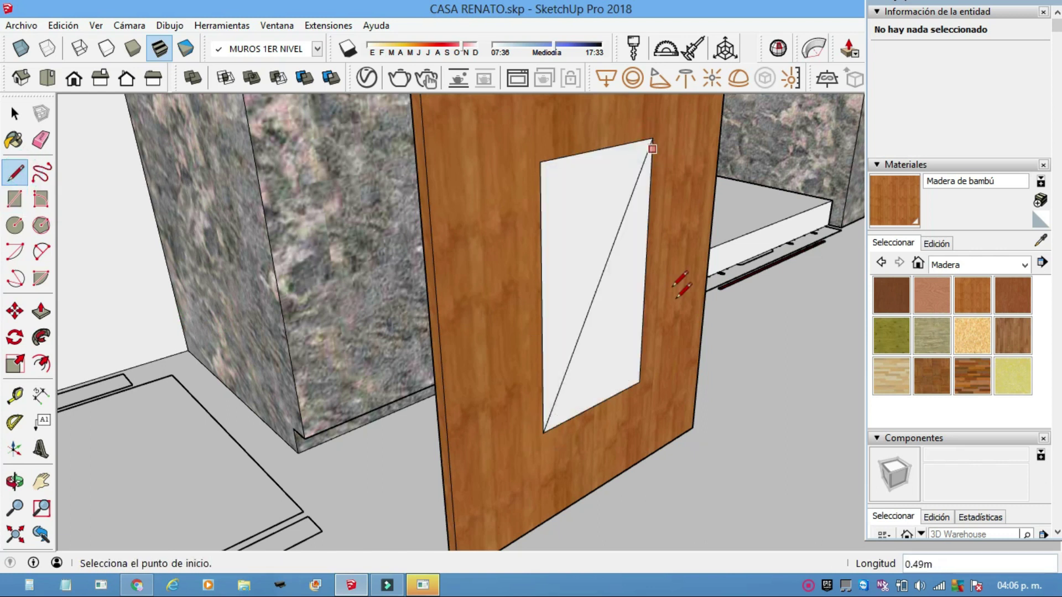
click(41, 140)
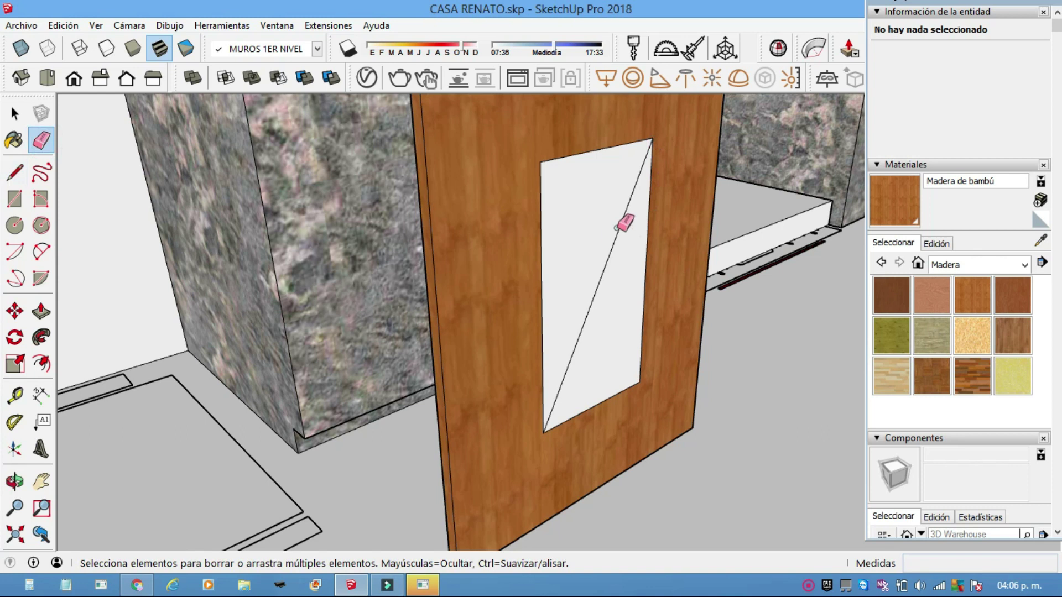
click(619, 231)
key(l)
key(space)
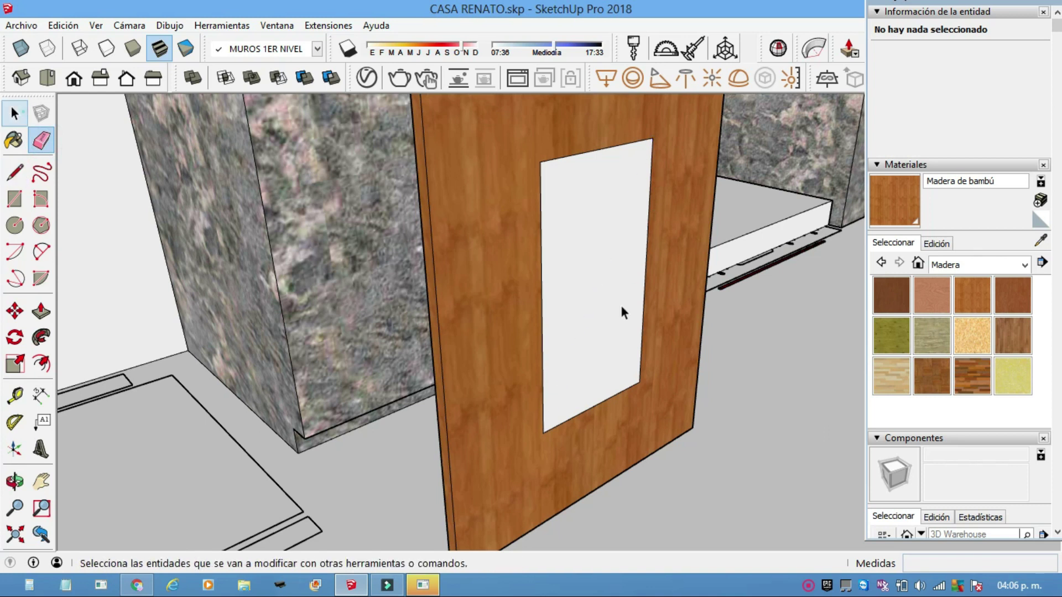
Step: Nudge the new opening face slightly with Move, using X-ray view temporarily
click(595, 399)
scroll(596, 398, up, 2)
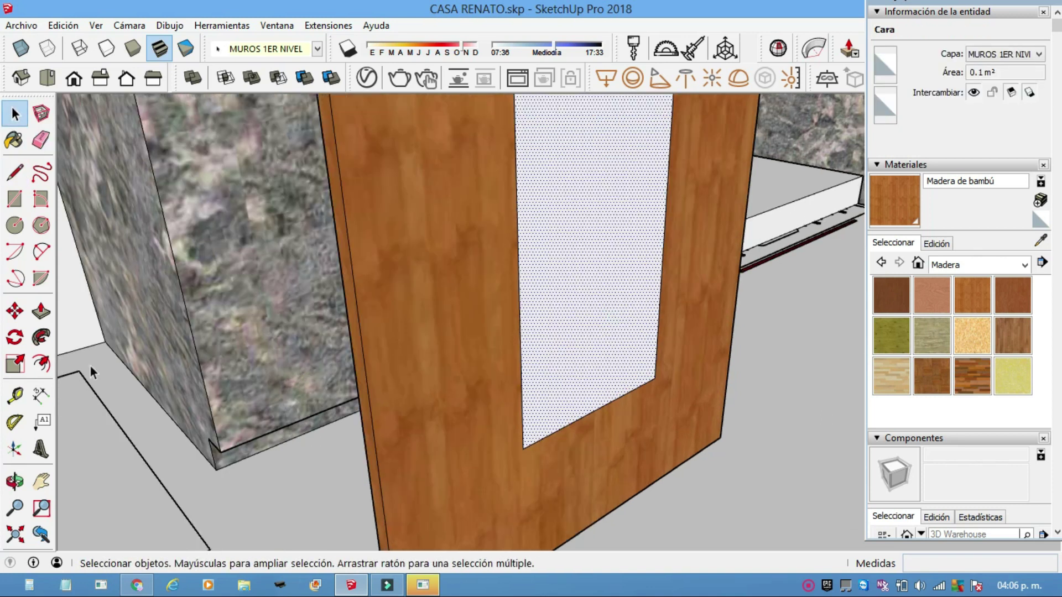
click(17, 313)
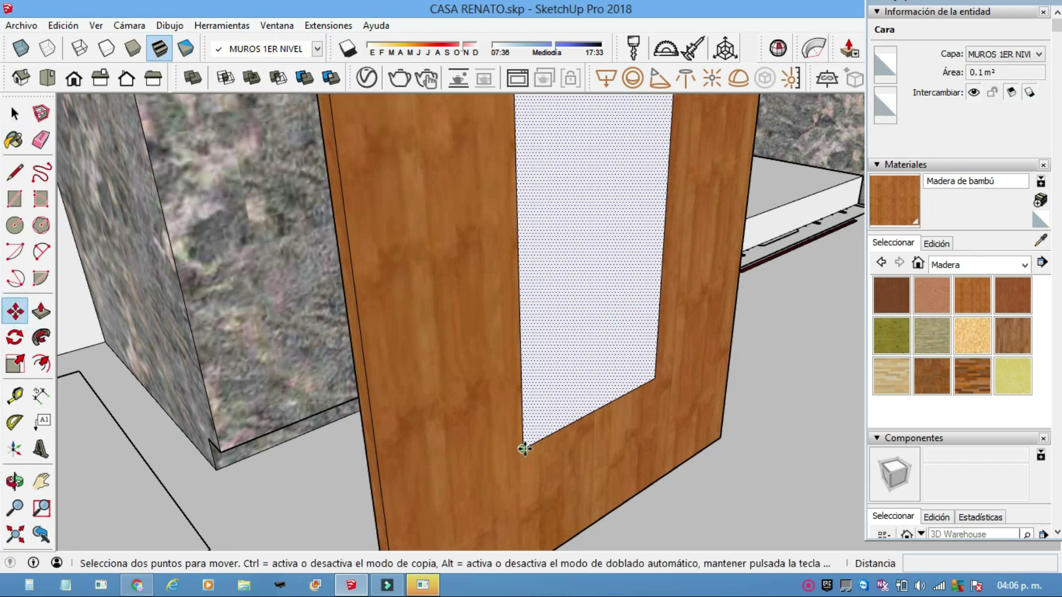
click(21, 48)
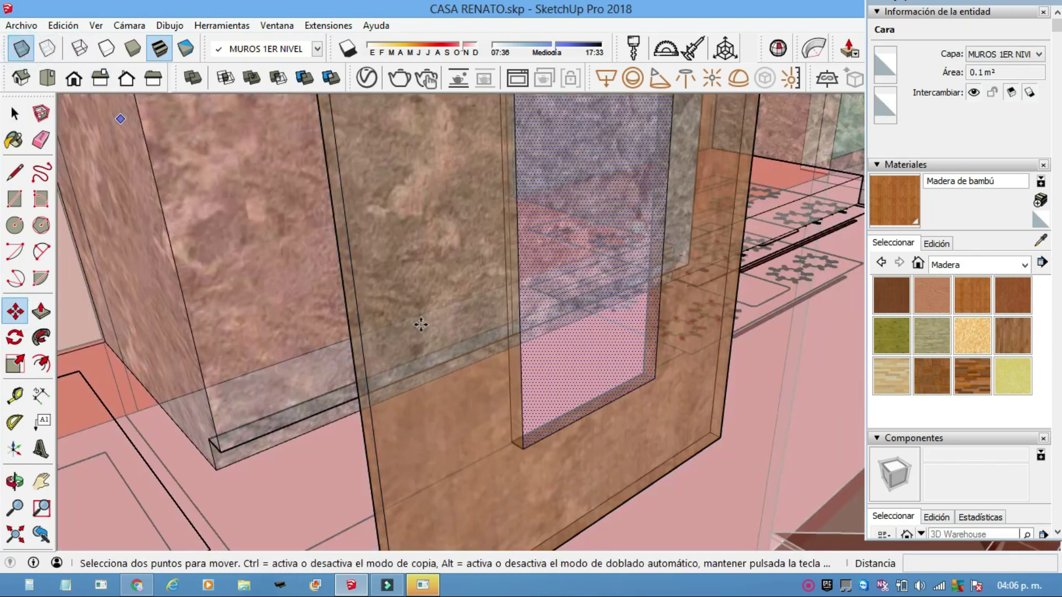
click(523, 447)
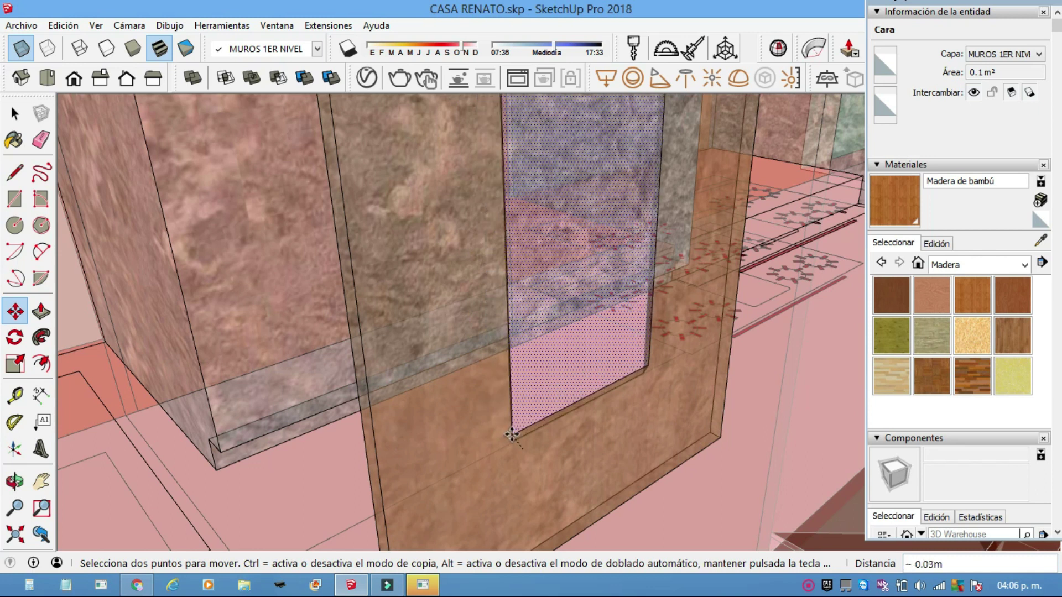
click(516, 426)
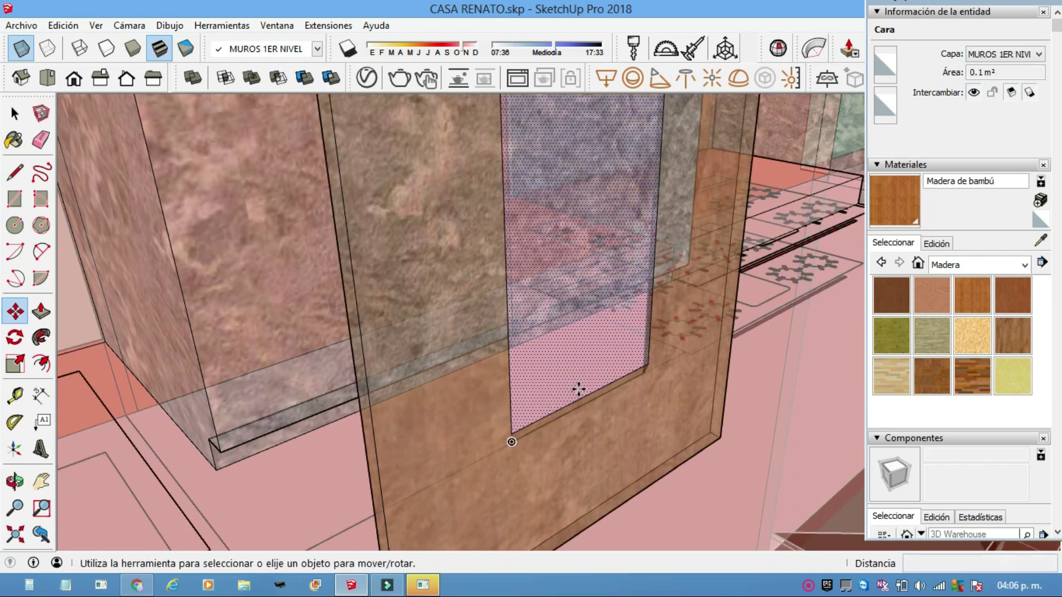
click(21, 48)
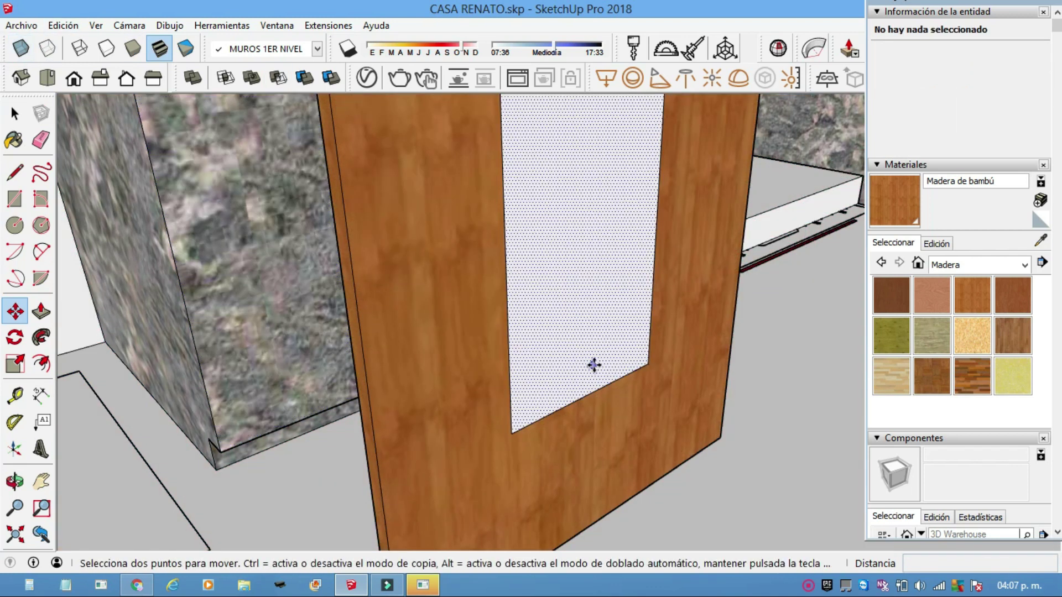
middle_drag(593, 365, 606, 374)
middle_drag(487, 288, 486, 287)
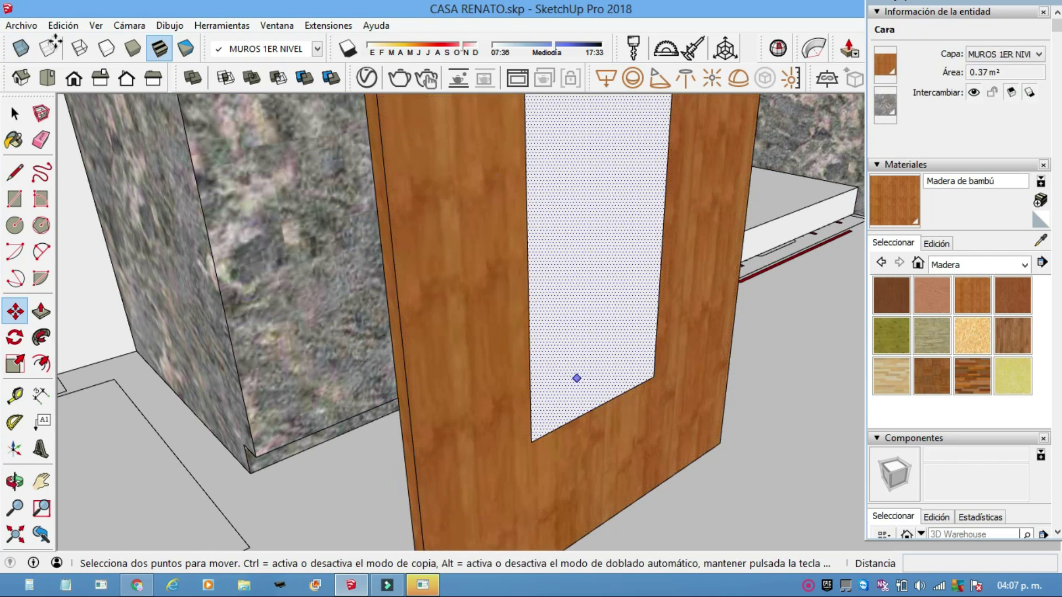
key(ctrl+z)
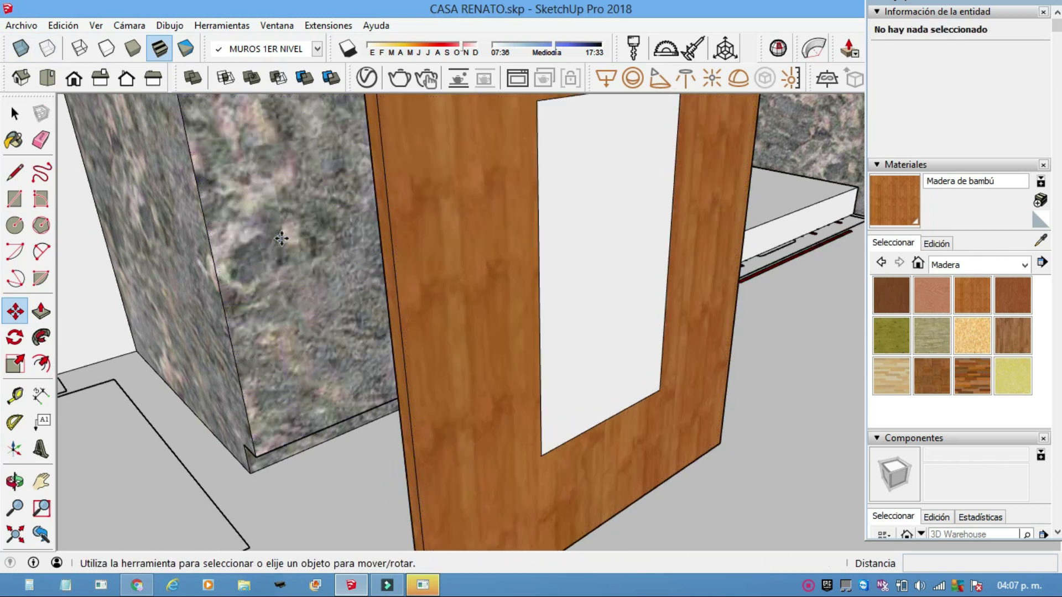
Step: Erase the diagonal edge across the door opening and select its white face in X-ray view
click(41, 138)
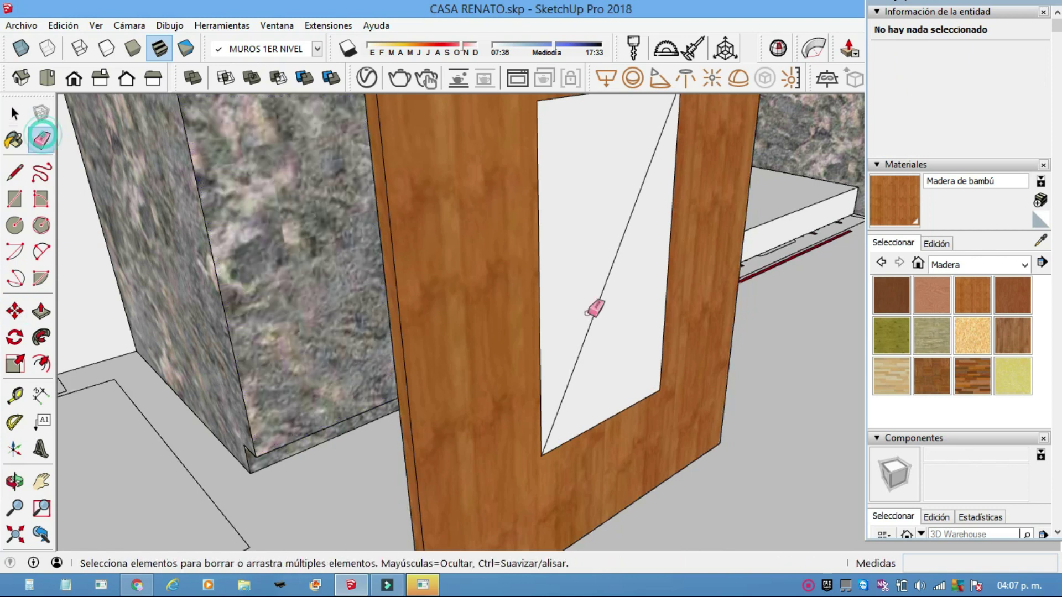
click(608, 281)
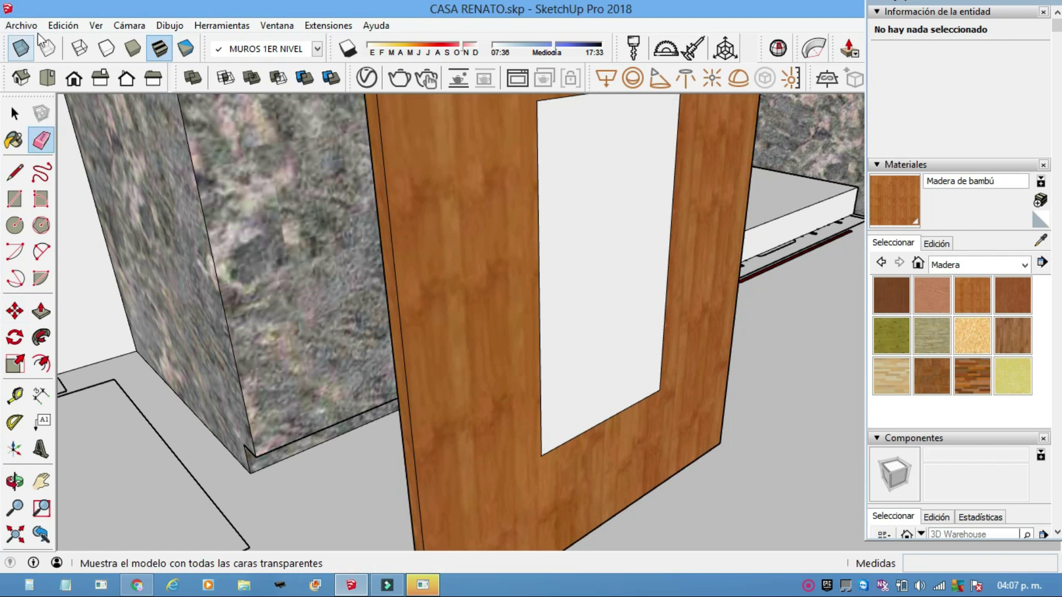
click(16, 113)
click(612, 219)
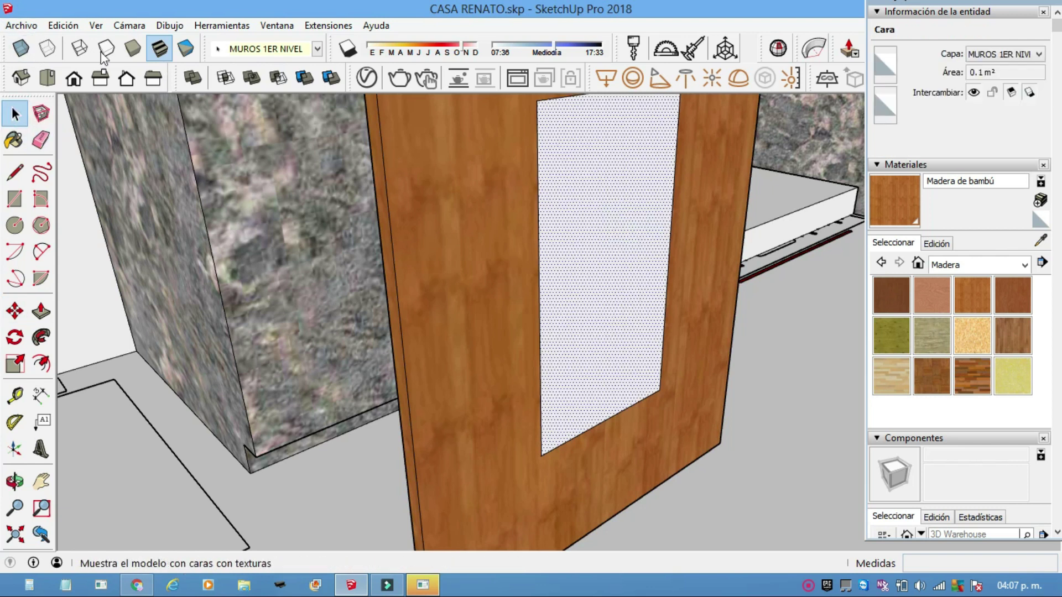
click(30, 50)
scroll(550, 465, up, 1)
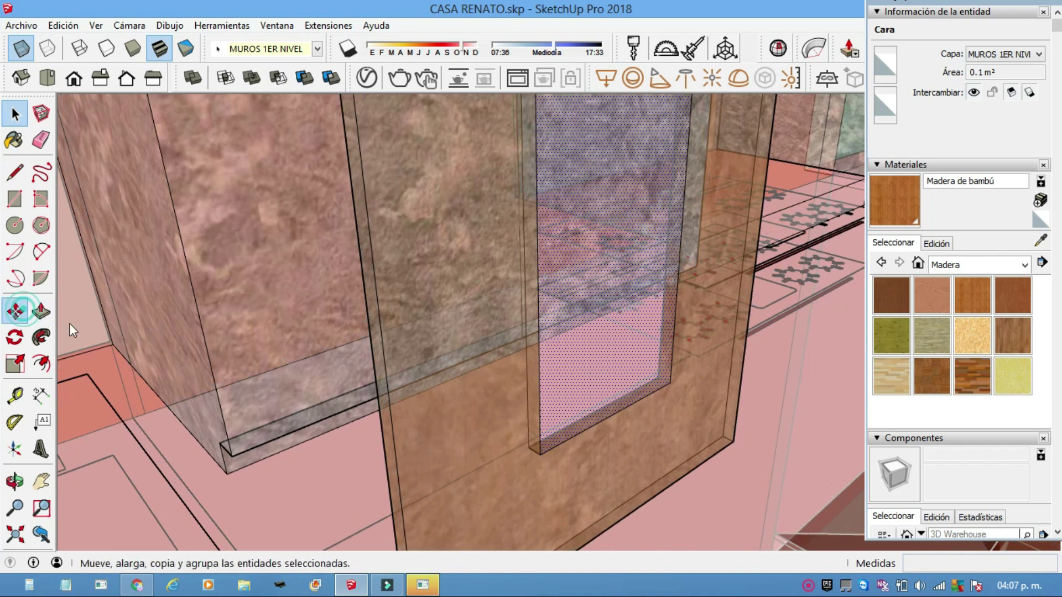
Step: Copy the white opening face, placing the copy at the corner endpoint
click(15, 312)
scroll(559, 454, up, 2)
scroll(545, 452, up, 1)
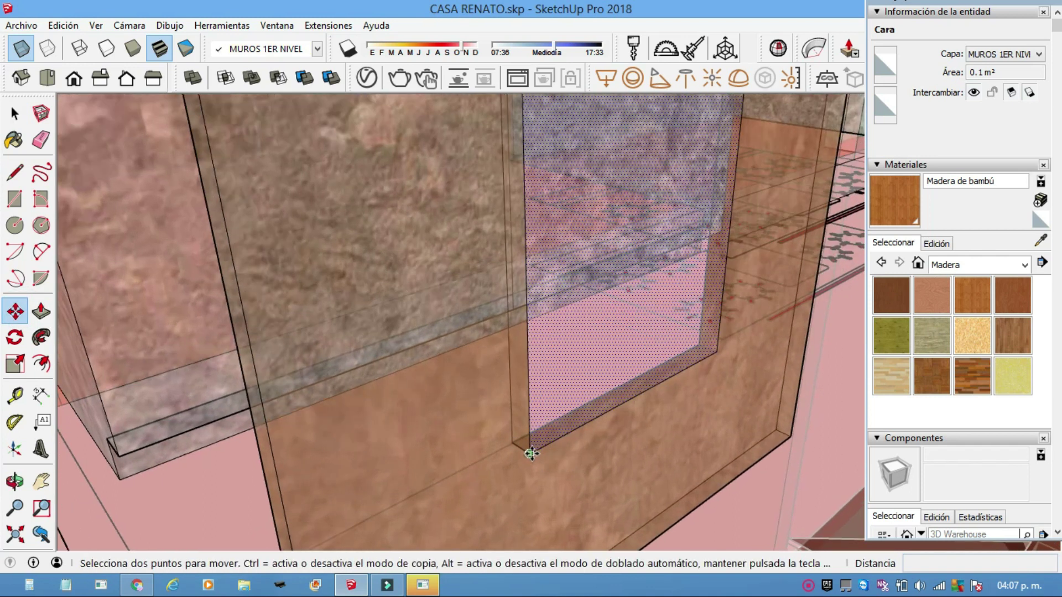
ctrl+click(529, 453)
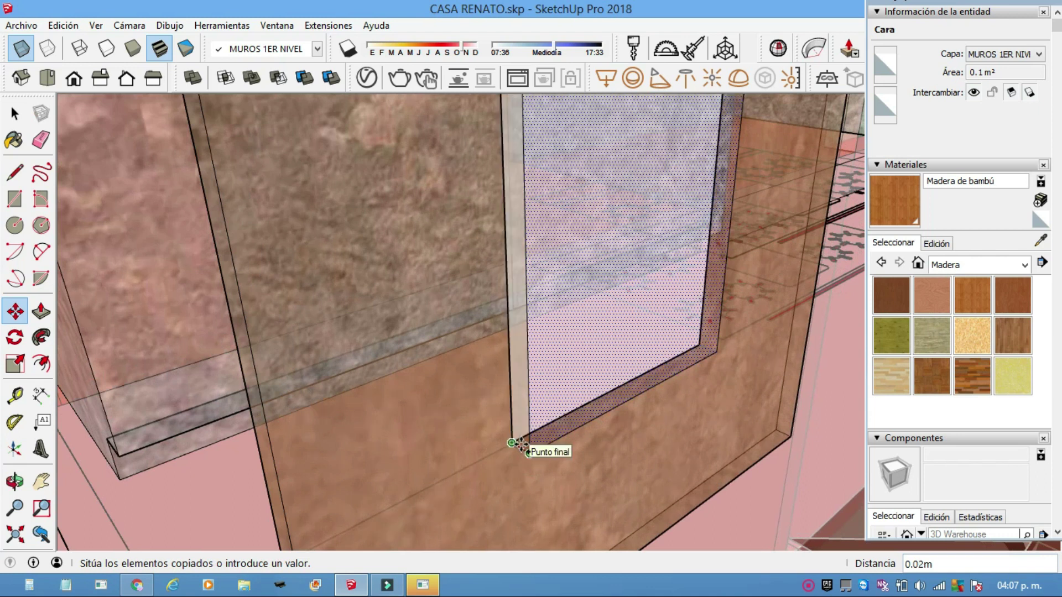
click(521, 445)
scroll(519, 445, up, 1)
scroll(521, 440, up, 1)
scroll(516, 438, up, 1)
scroll(539, 475, up, 1)
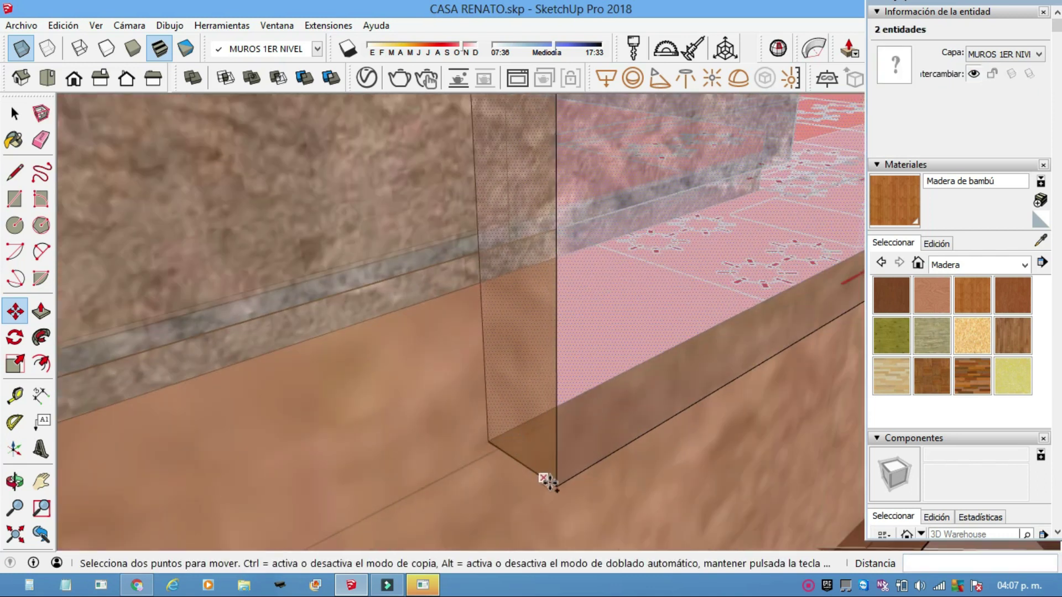
click(556, 486)
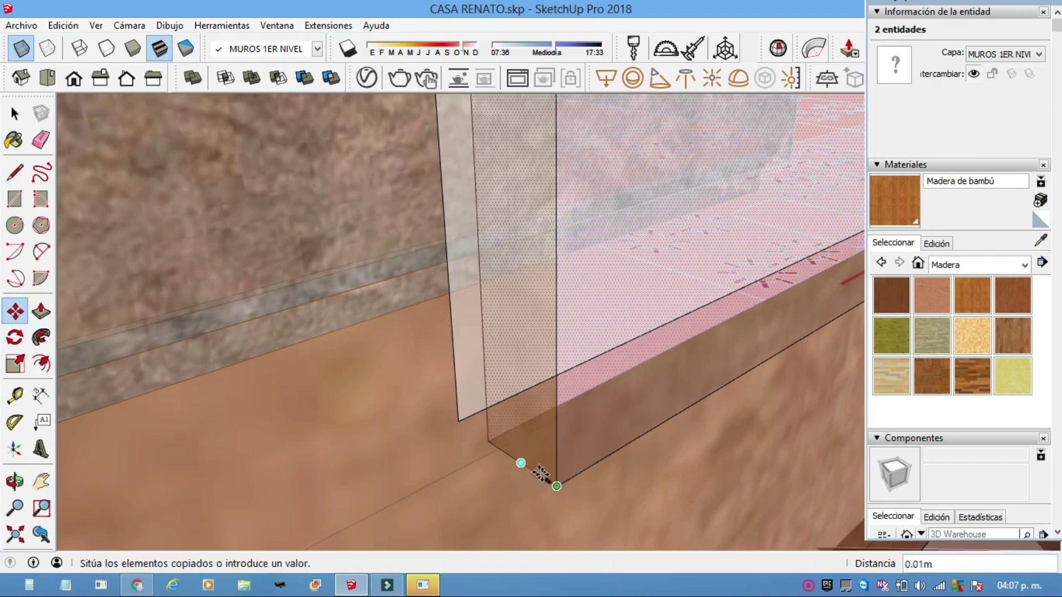
click(557, 486)
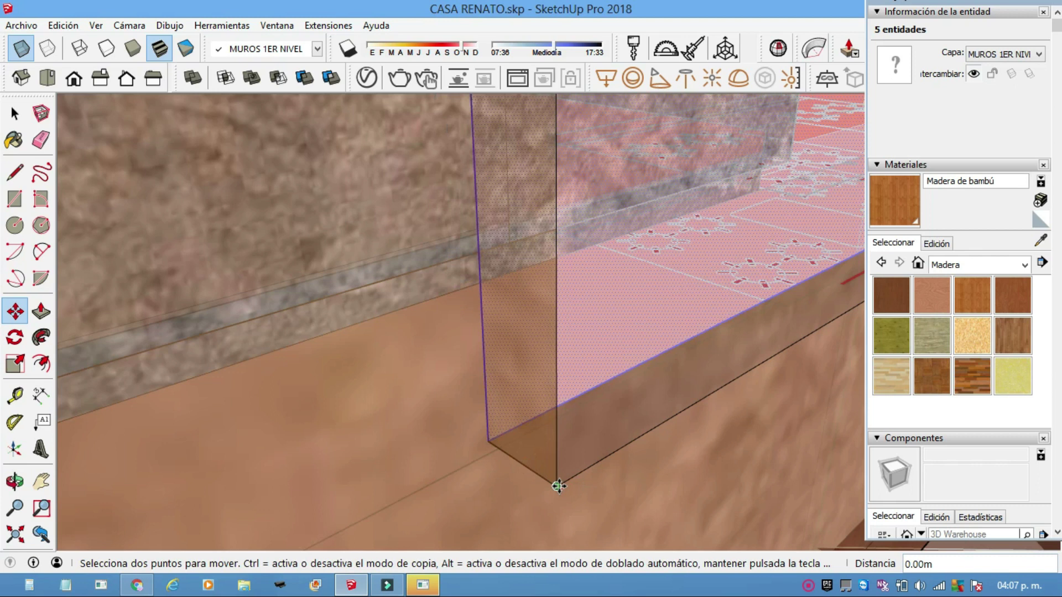
Step: Copy the box's front face slightly offset from the wall corner
key(space)
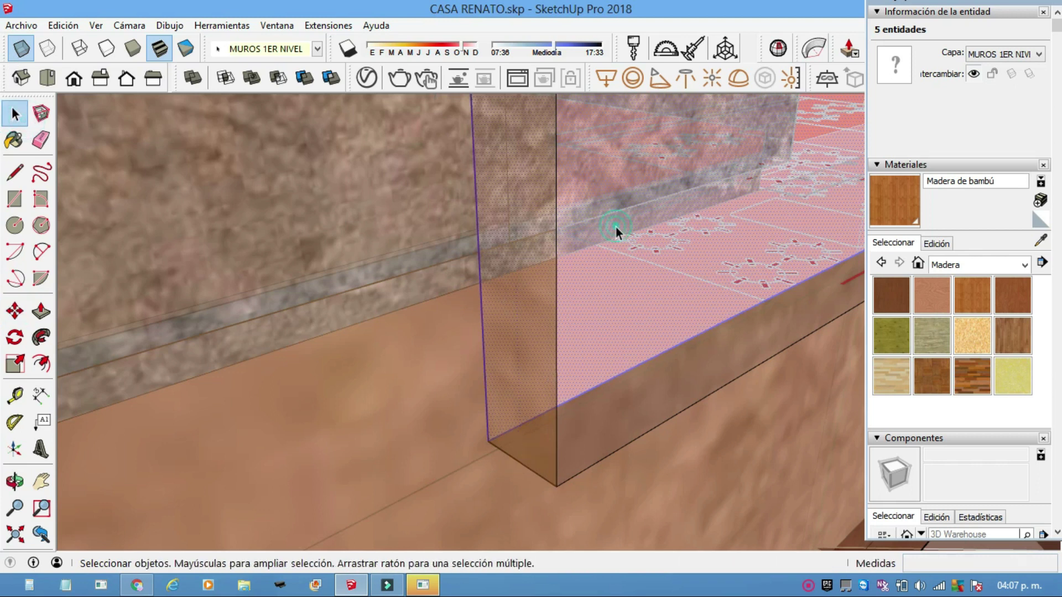
click(589, 390)
click(16, 310)
mouse_move(576, 386)
middle_down()
mouse_move(616, 429)
mouse_move(554, 506)
middle_up()
click(554, 505)
key(ctrl)
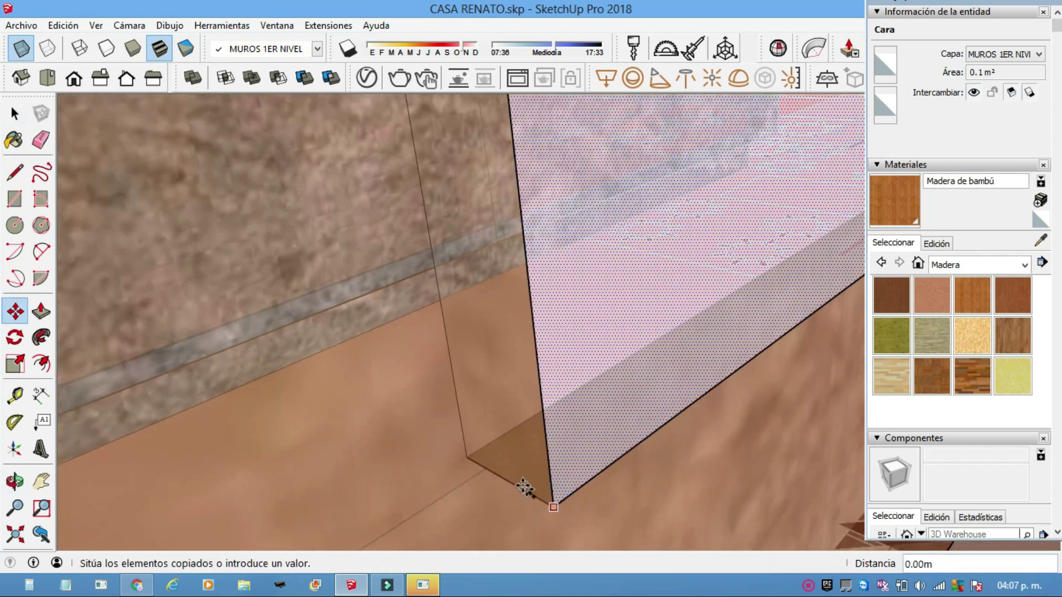
click(525, 488)
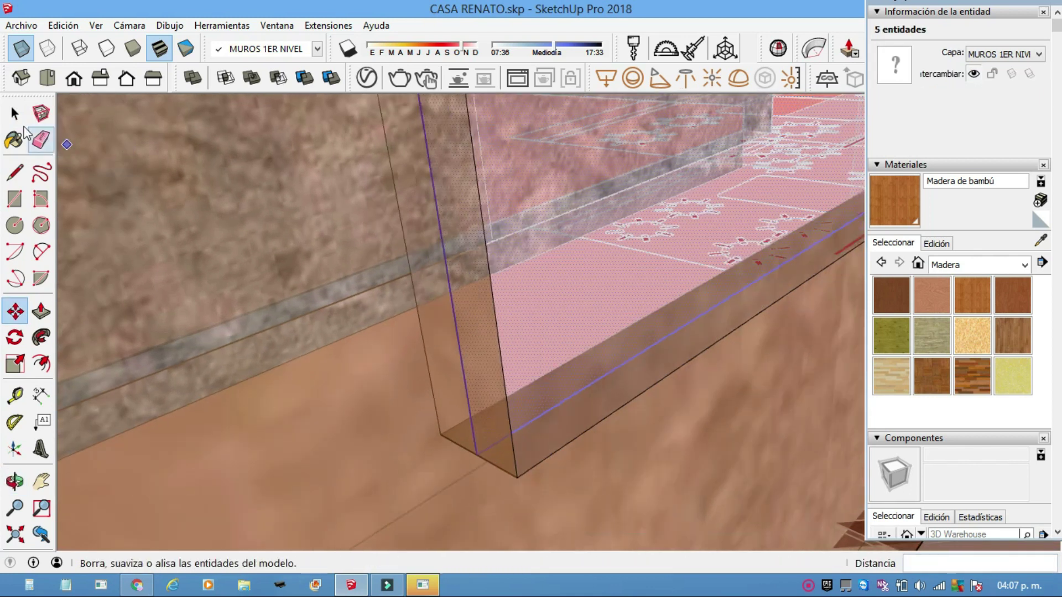
Step: Turn X-ray off and check the glass pane face recessed in the door's window opening
click(15, 114)
click(590, 306)
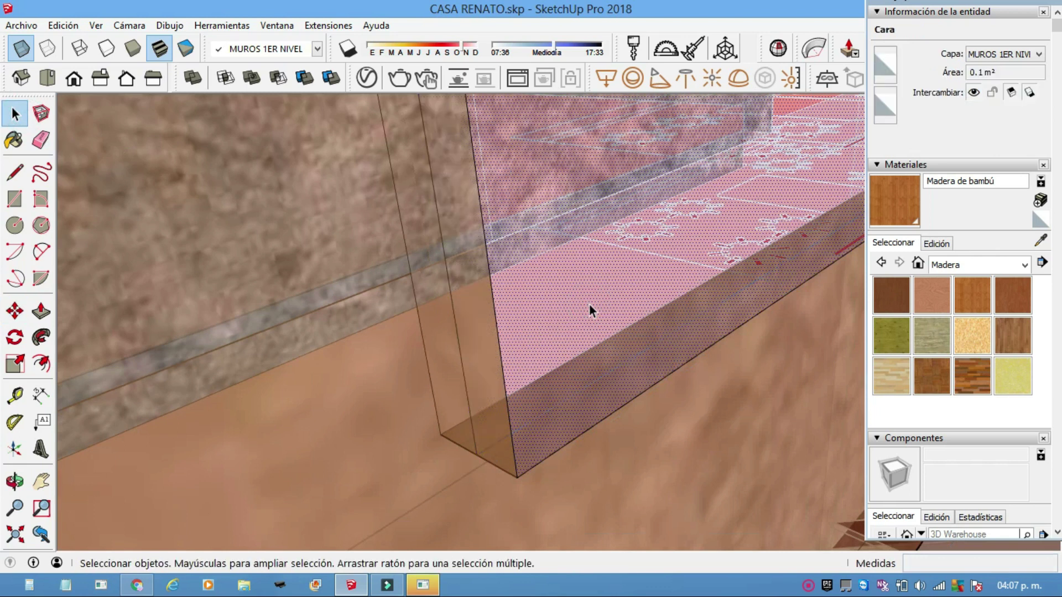
scroll(605, 316, down, 3)
scroll(605, 316, down, 2)
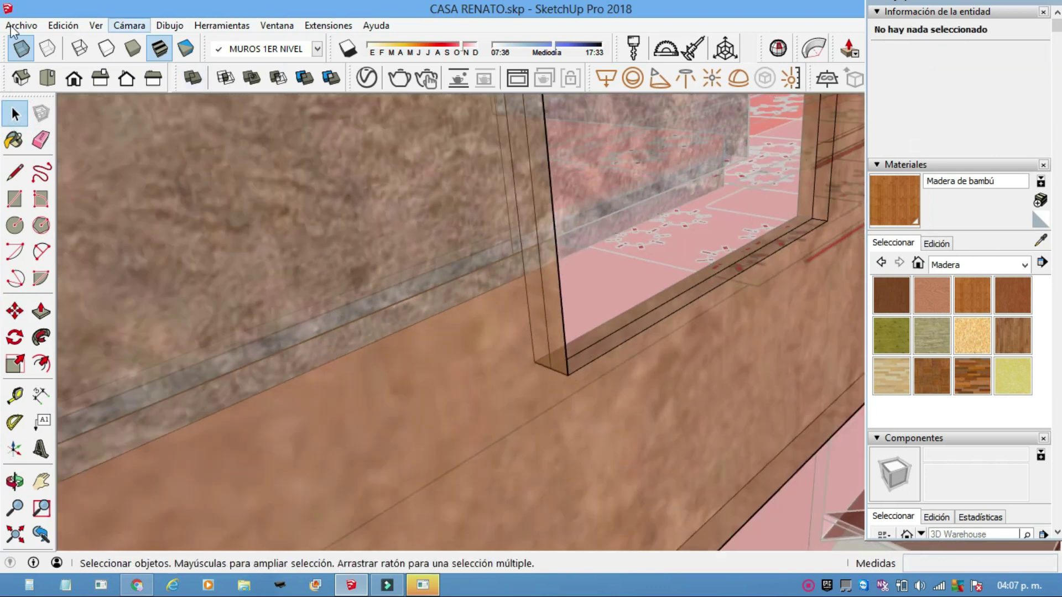
click(21, 48)
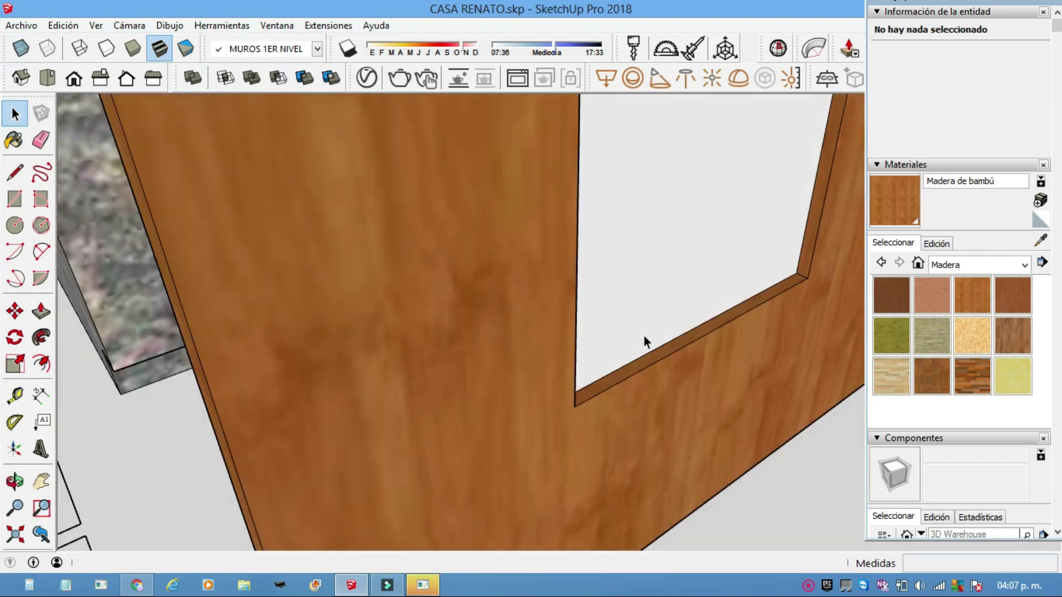
scroll(647, 335, down, 3)
scroll(652, 332, down, 3)
mouse_move(651, 354)
middle_down()
mouse_move(679, 387)
mouse_move(841, 391)
mouse_move(796, 239)
middle_up()
click(785, 194)
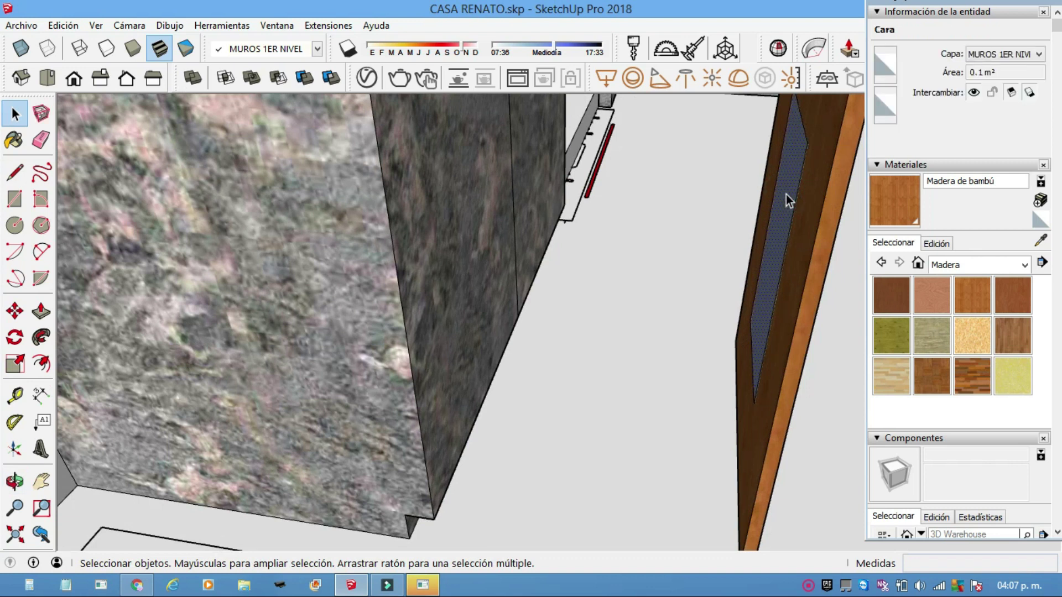
click(749, 190)
mouse_move(749, 190)
middle_down()
mouse_move(549, 163)
mouse_move(670, 313)
mouse_move(697, 318)
middle_up()
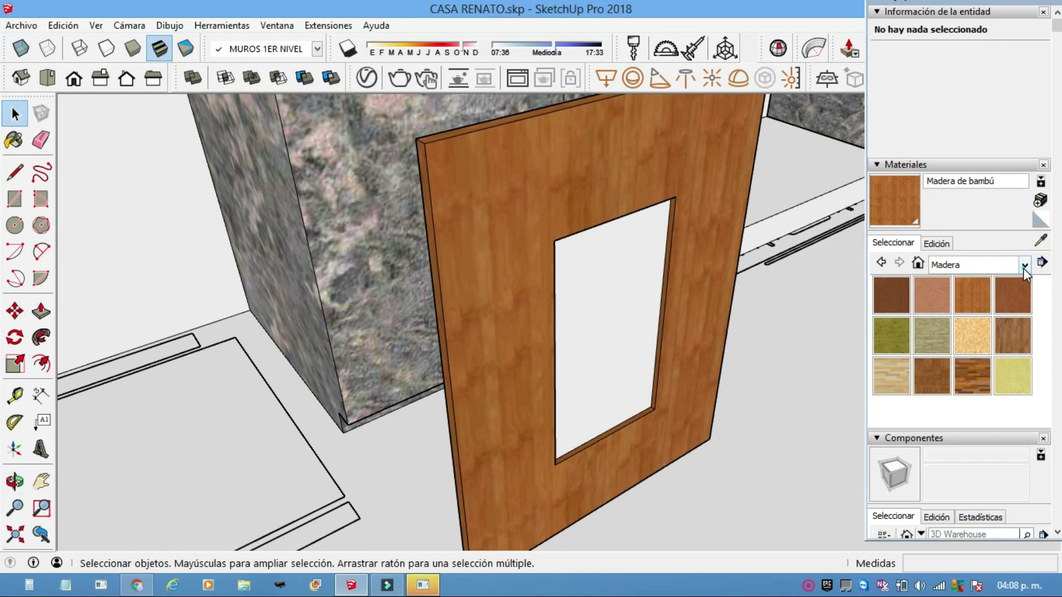
Step: Paint the door's window panel with translucent reflective glass from the Vidrio y espejos category
click(1023, 268)
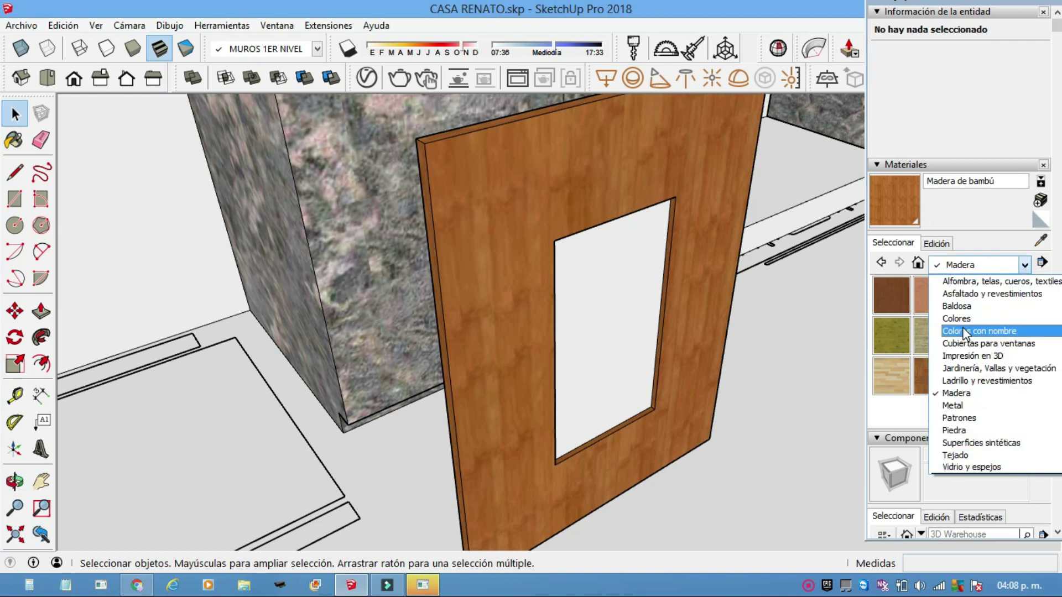
click(959, 466)
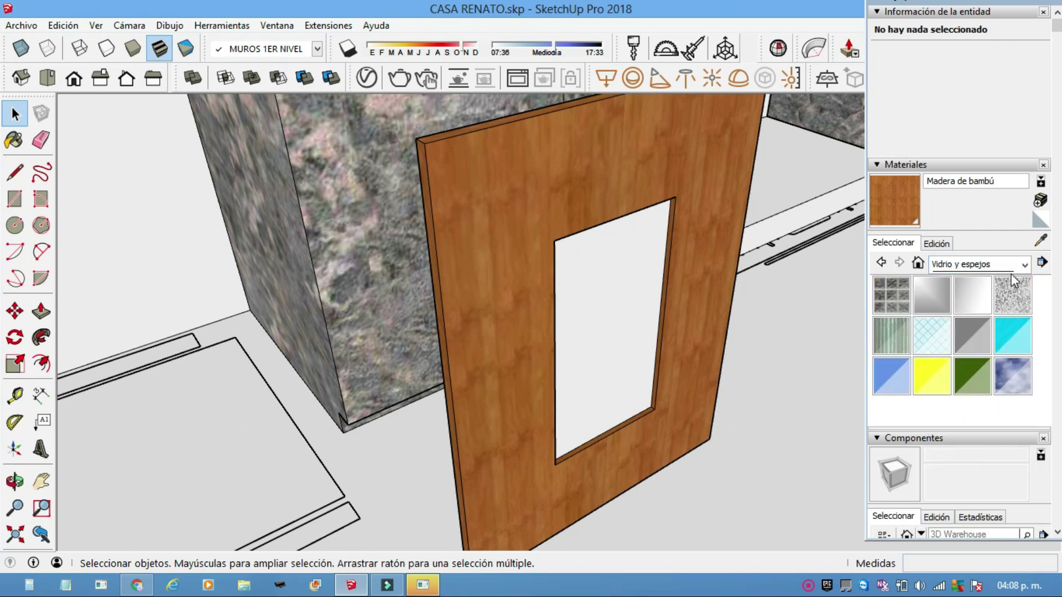
click(1013, 377)
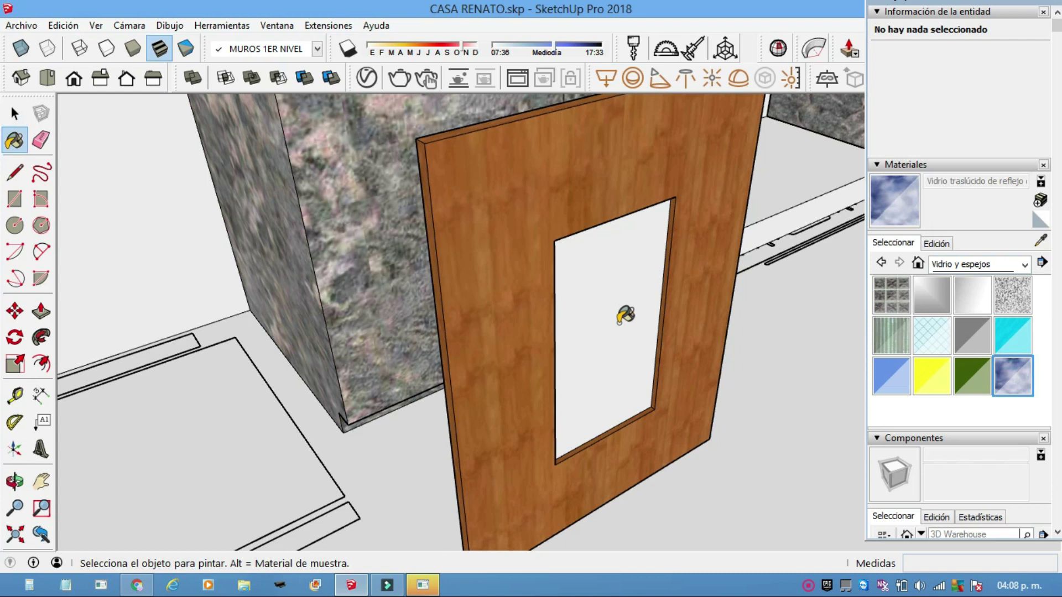
click(604, 311)
mouse_move(616, 308)
middle_down()
mouse_move(695, 332)
mouse_move(782, 256)
middle_up()
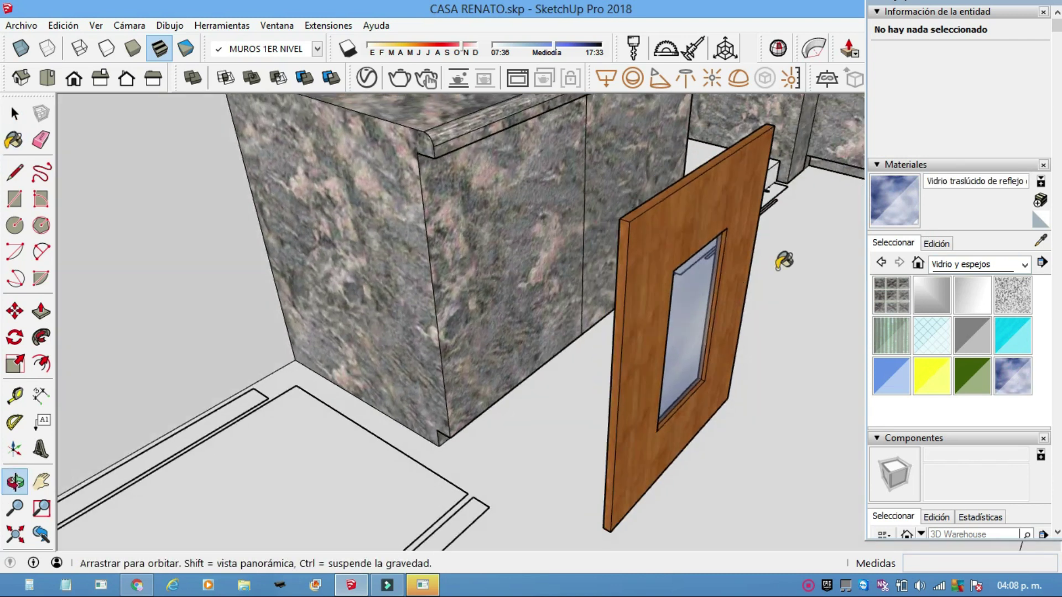
scroll(691, 235, up, 3)
scroll(633, 244, up, 3)
scroll(561, 178, up, 3)
middle_drag(588, 237, 573, 343)
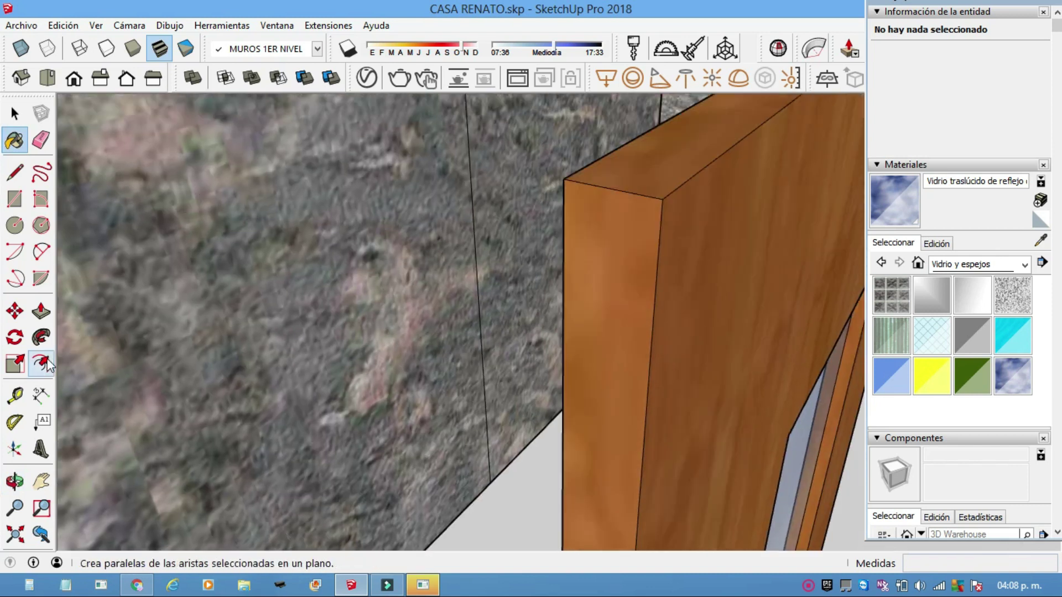
Step: Draw a small 2-point arc from the door's top corner down its edge, bulged to round it
click(41, 252)
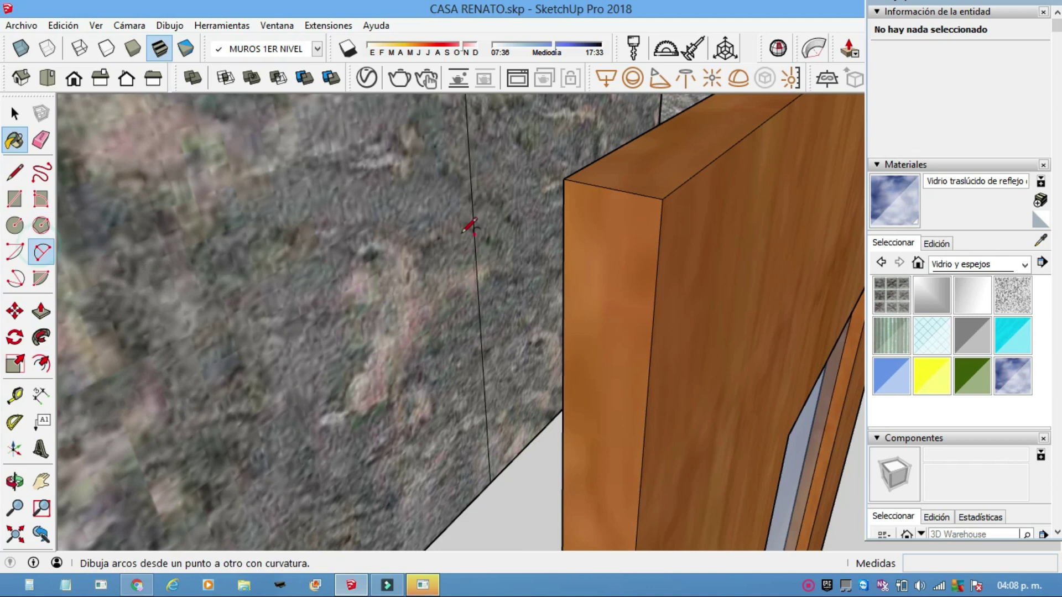
click(610, 188)
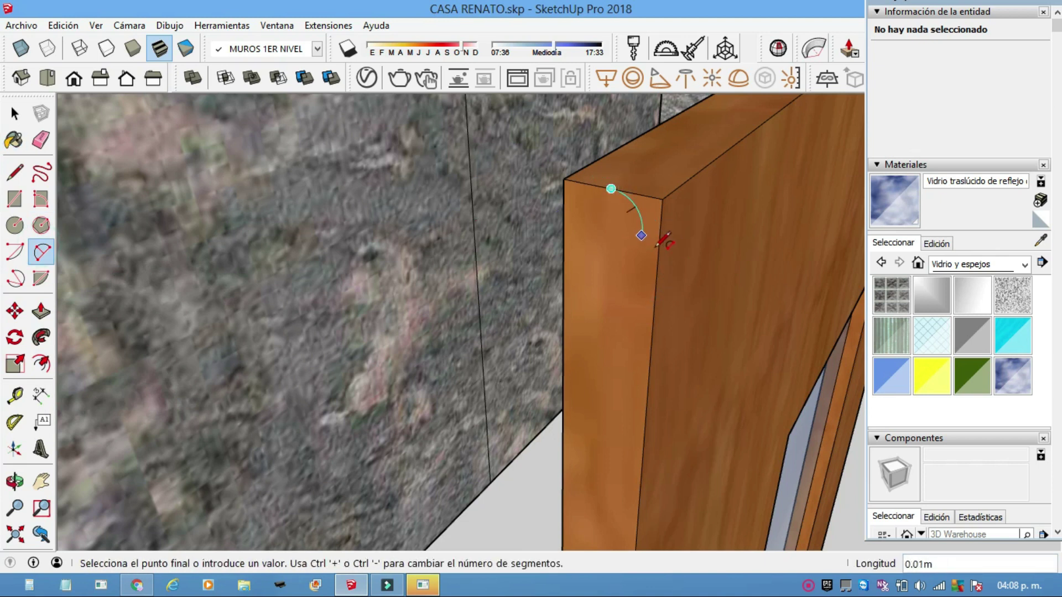
click(658, 252)
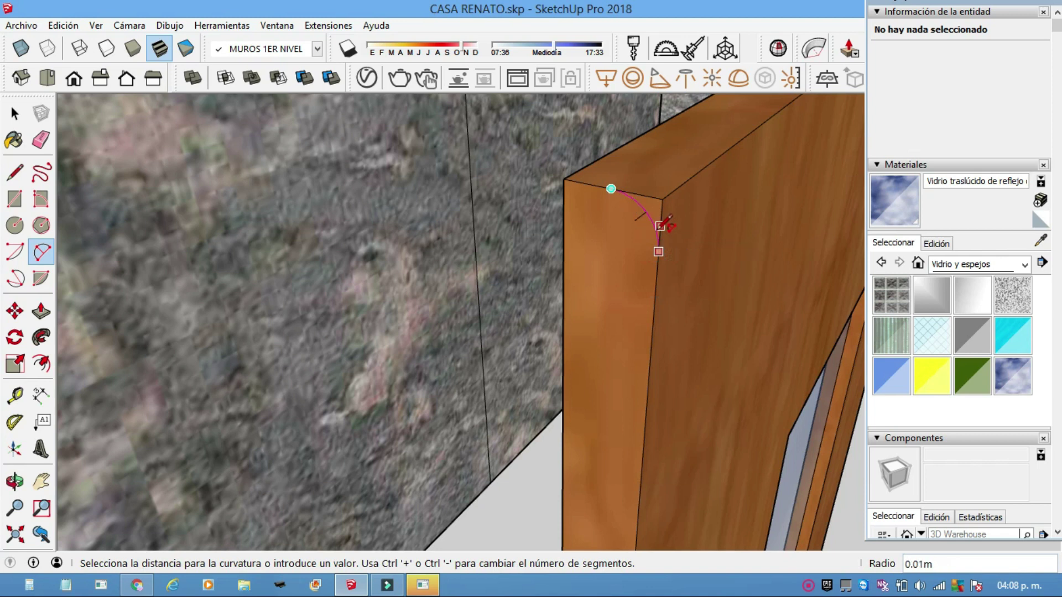
click(659, 227)
mouse_move(666, 225)
middle_down()
mouse_move(644, 208)
mouse_move(647, 221)
mouse_move(624, 231)
mouse_move(576, 230)
mouse_move(591, 260)
mouse_move(596, 231)
middle_up()
scroll(620, 233, down, 3)
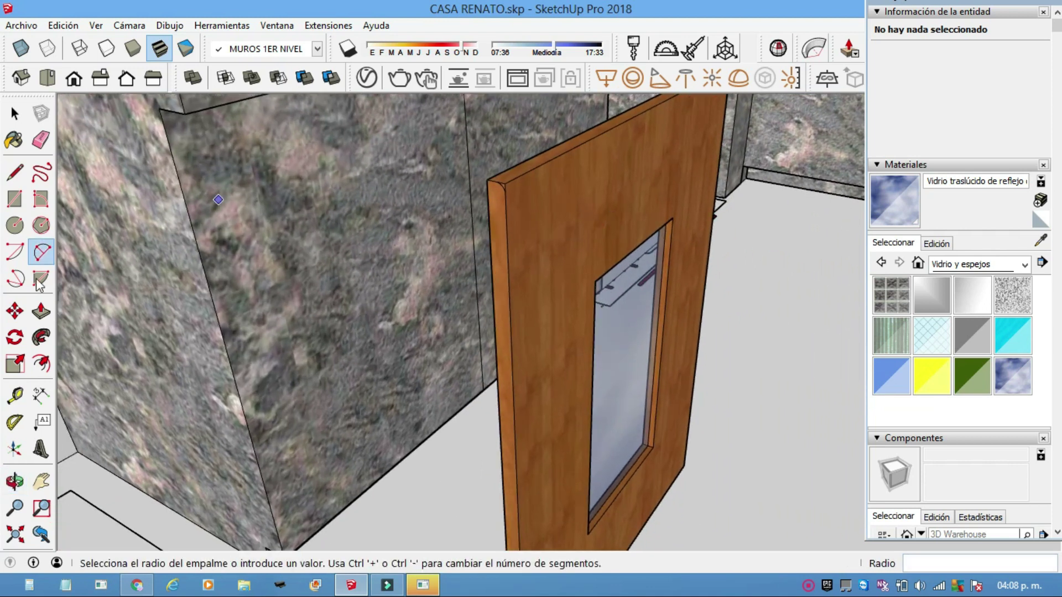
Step: Attempt a Follow Me sweep of the corner arc profile along the door's top edge
click(42, 337)
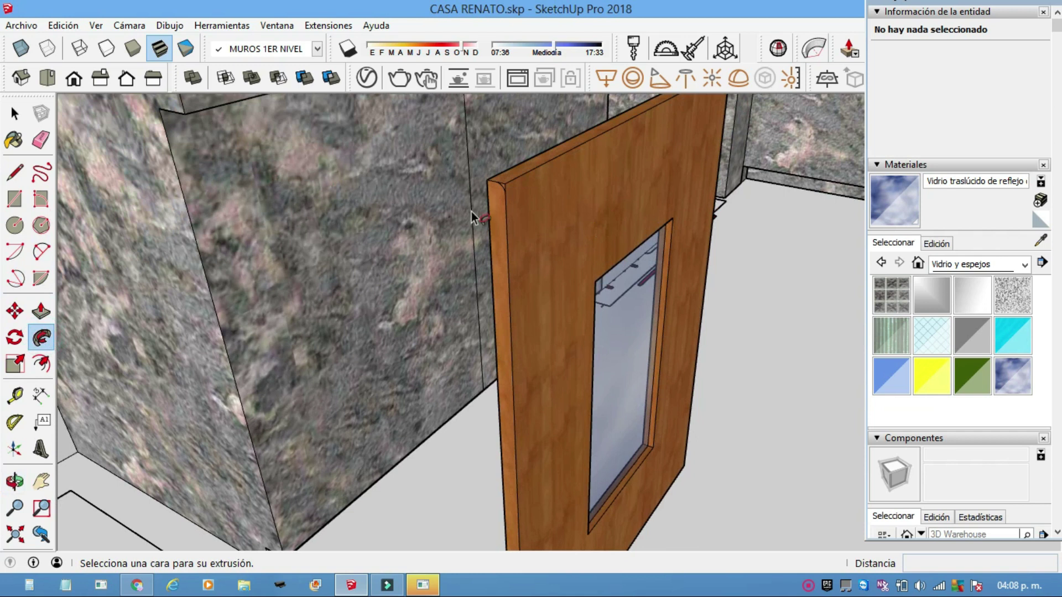
click(505, 193)
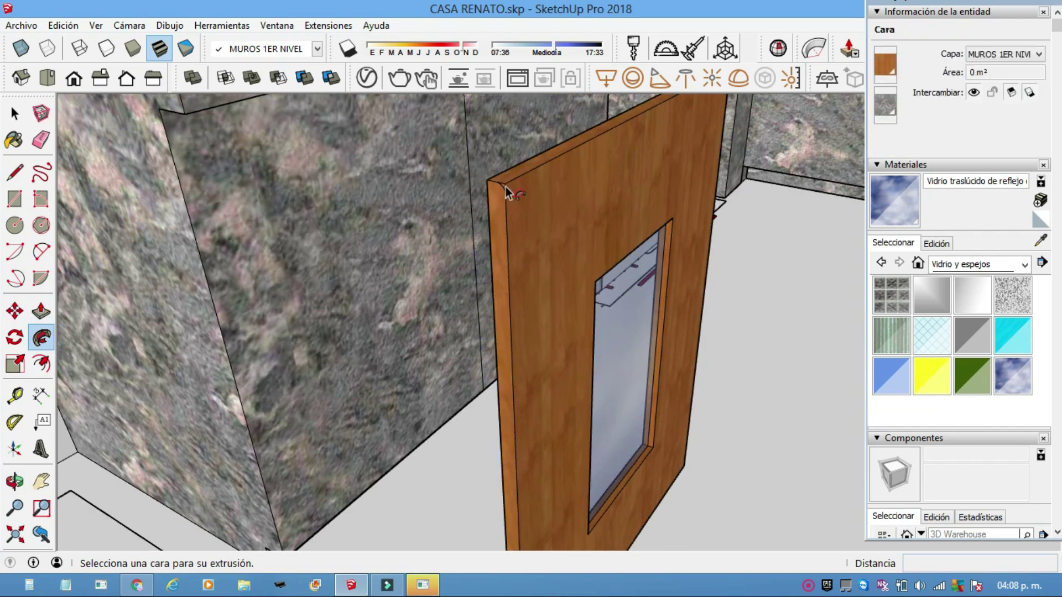
scroll(504, 193, up, 2)
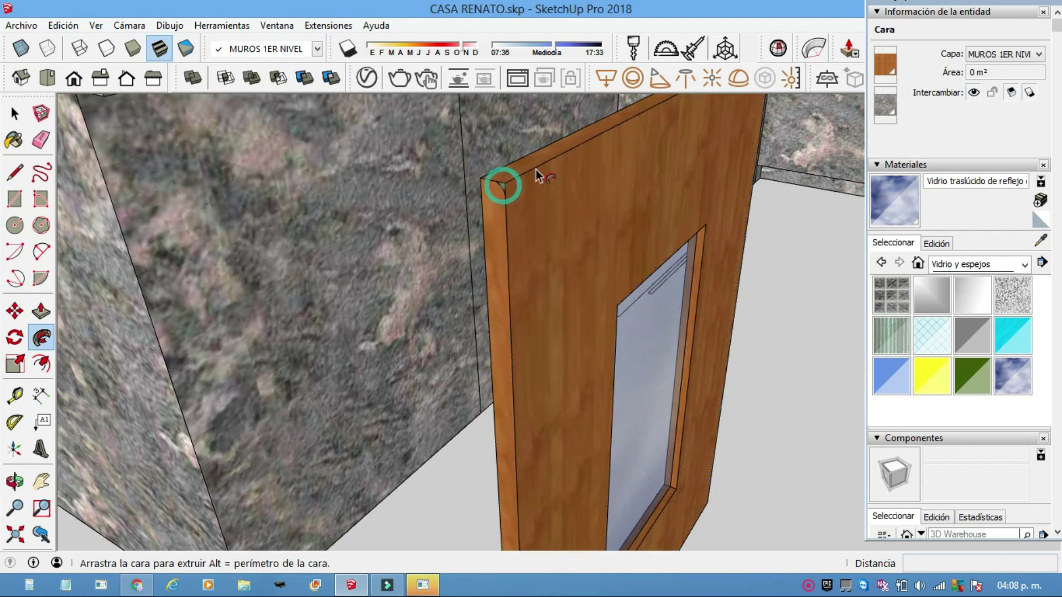
click(569, 166)
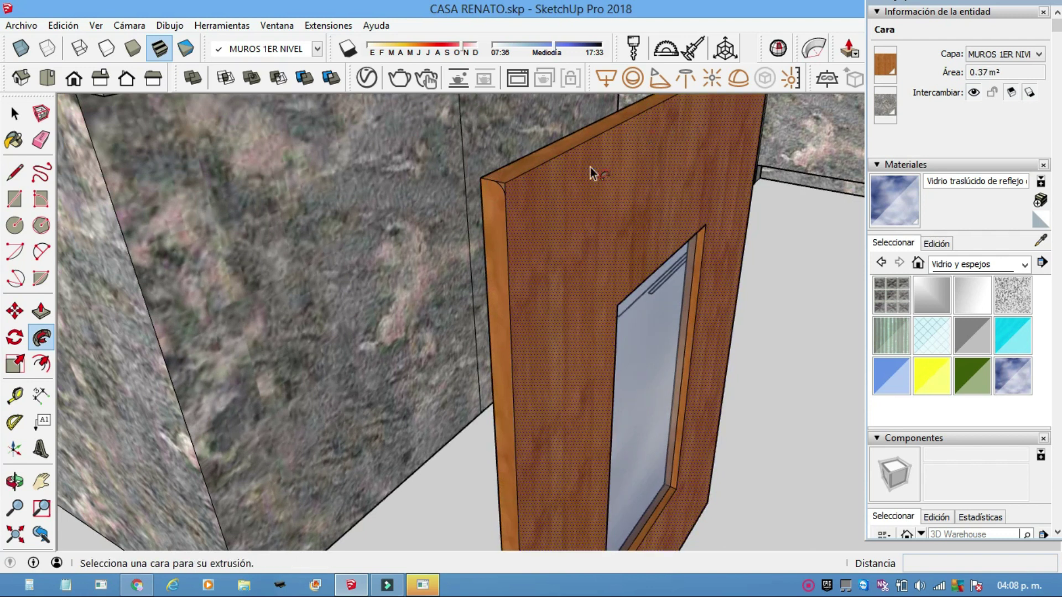
click(42, 336)
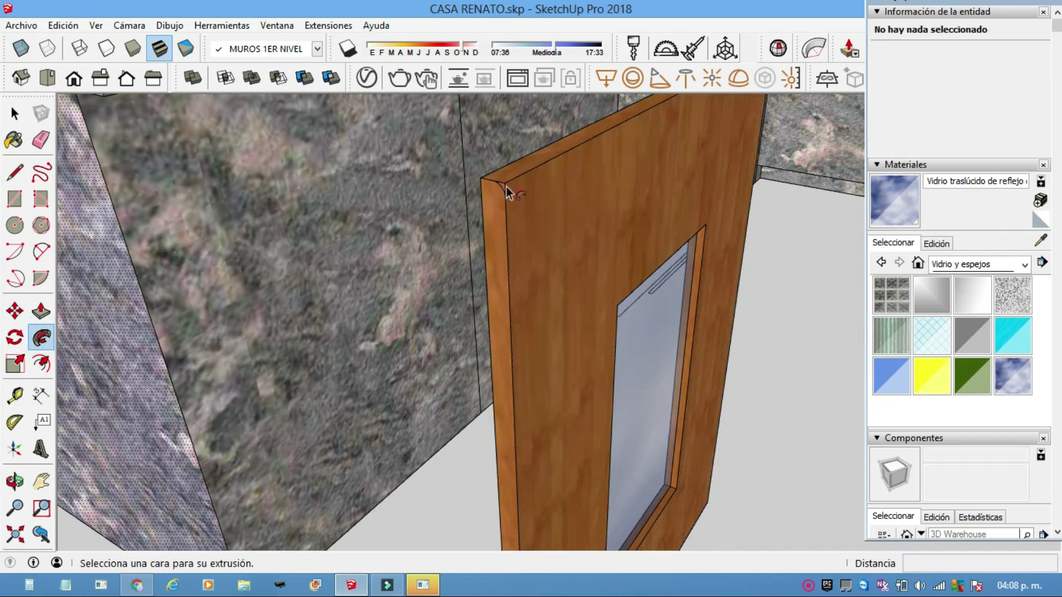
scroll(506, 191, up, 3)
drag(551, 156, 640, 129)
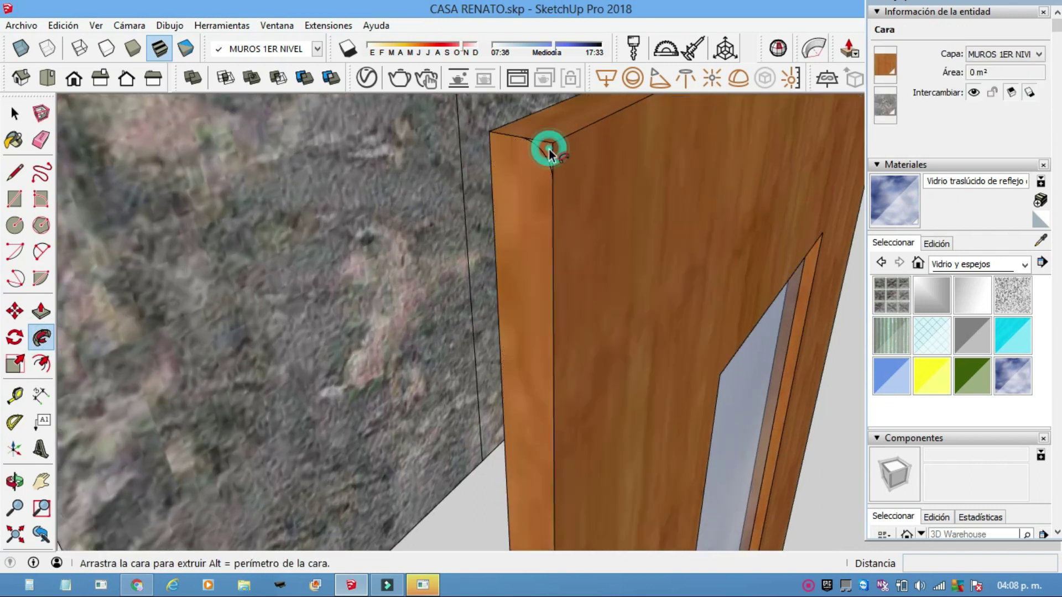
scroll(639, 128, down, 2)
scroll(683, 118, down, 1)
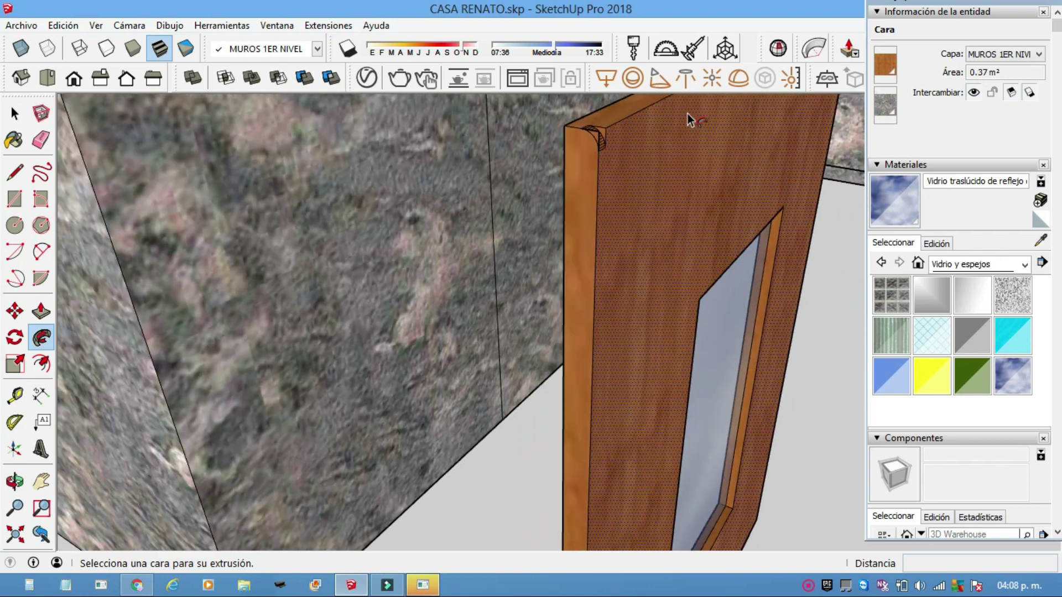
scroll(688, 114, down, 1)
scroll(692, 113, down, 1)
middle_drag(695, 121, 688, 138)
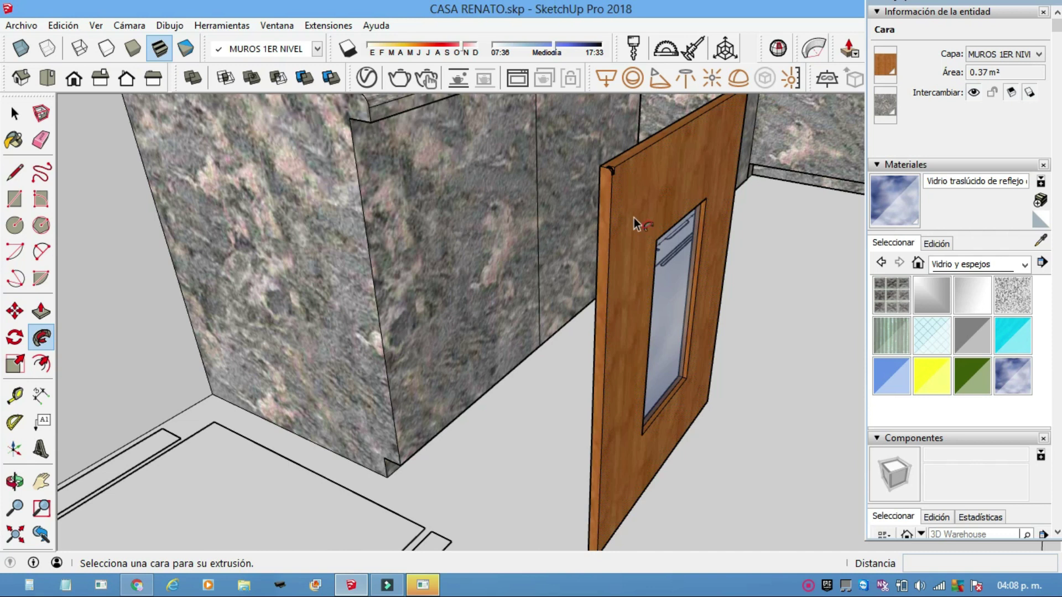
Step: Redo Follow Me with the arc profile, sweeping along the door's top and right edges
click(598, 192)
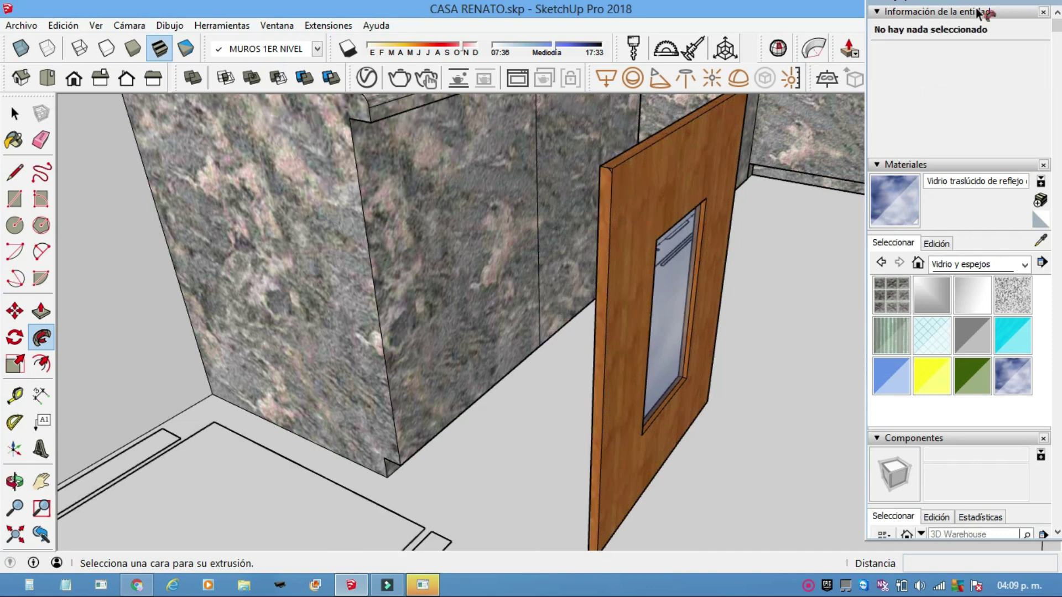
middle_drag(659, 196, 666, 209)
click(606, 224)
scroll(600, 226, up, 2)
scroll(542, 237, up, 2)
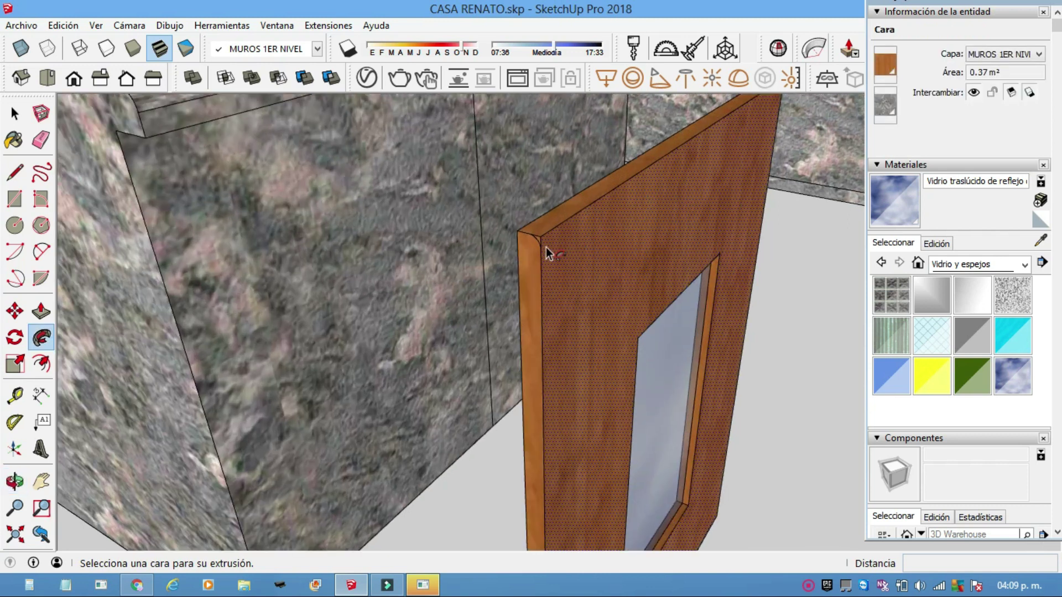
scroll(387, 256, up, 2)
click(41, 338)
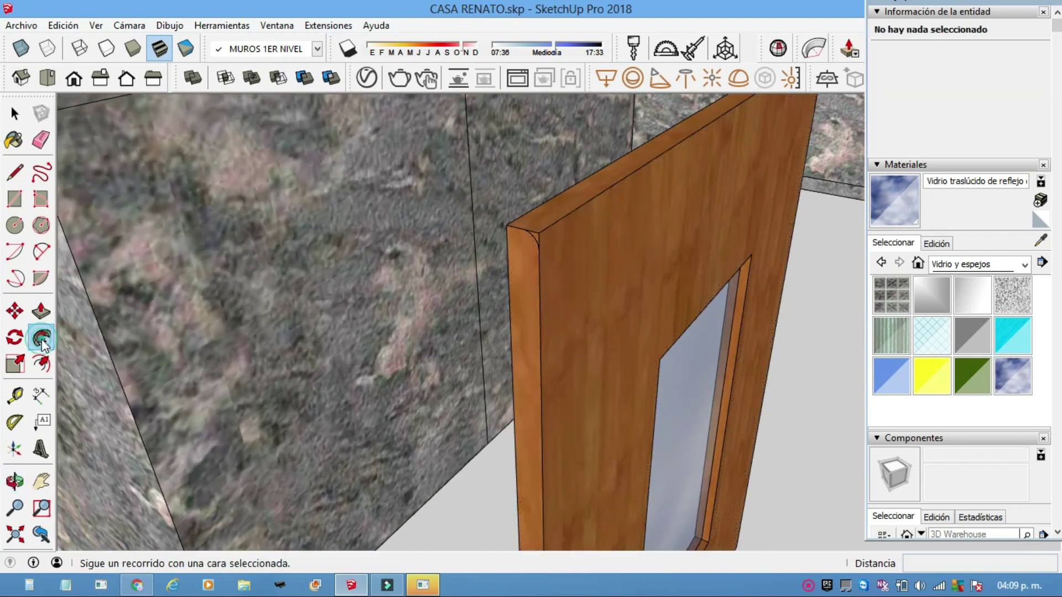
click(535, 246)
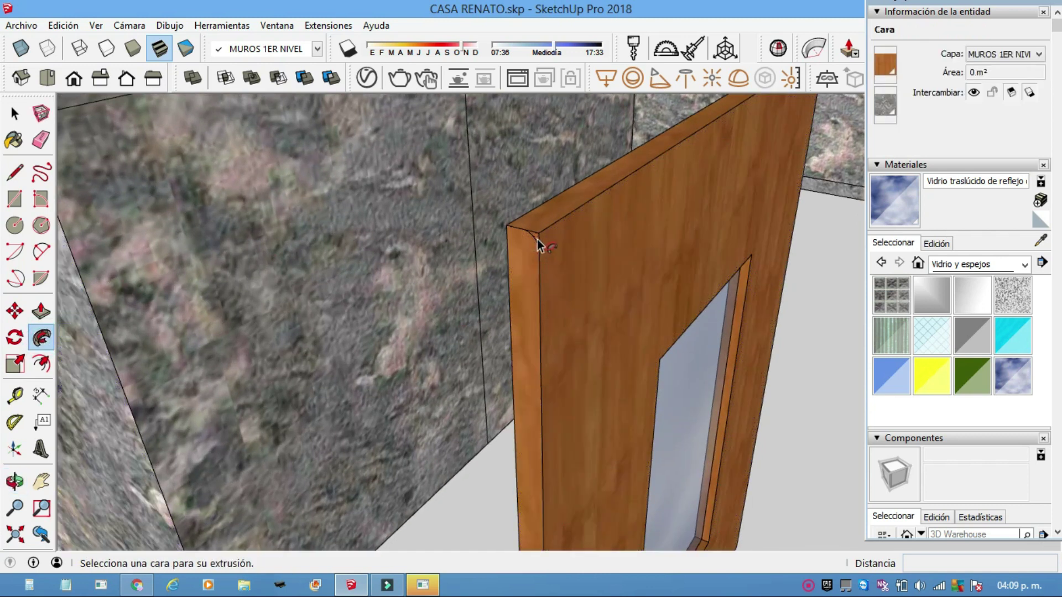
drag(539, 242, 721, 138)
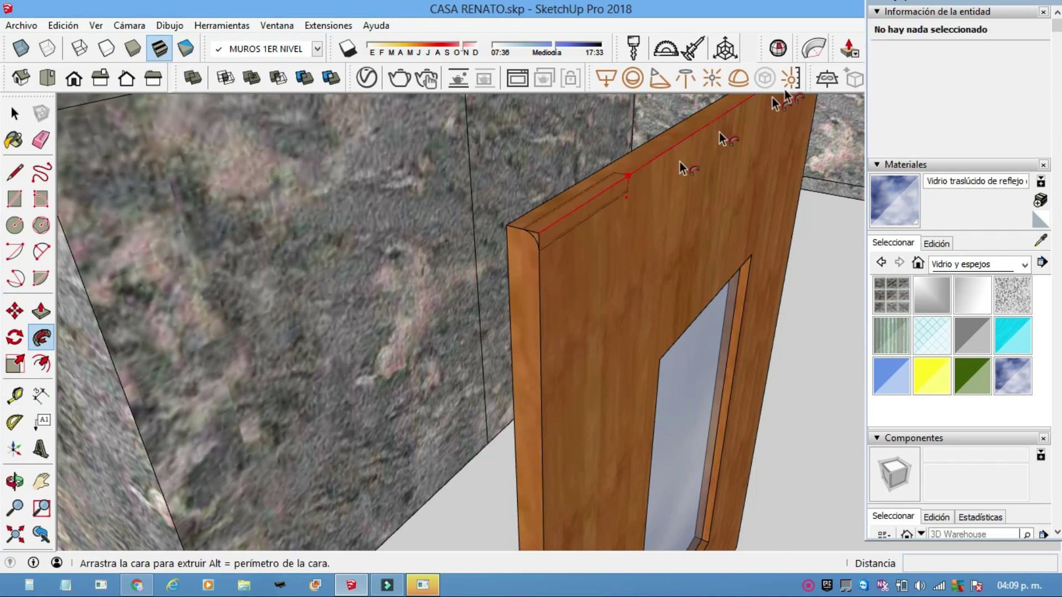
drag(788, 98, 846, 123)
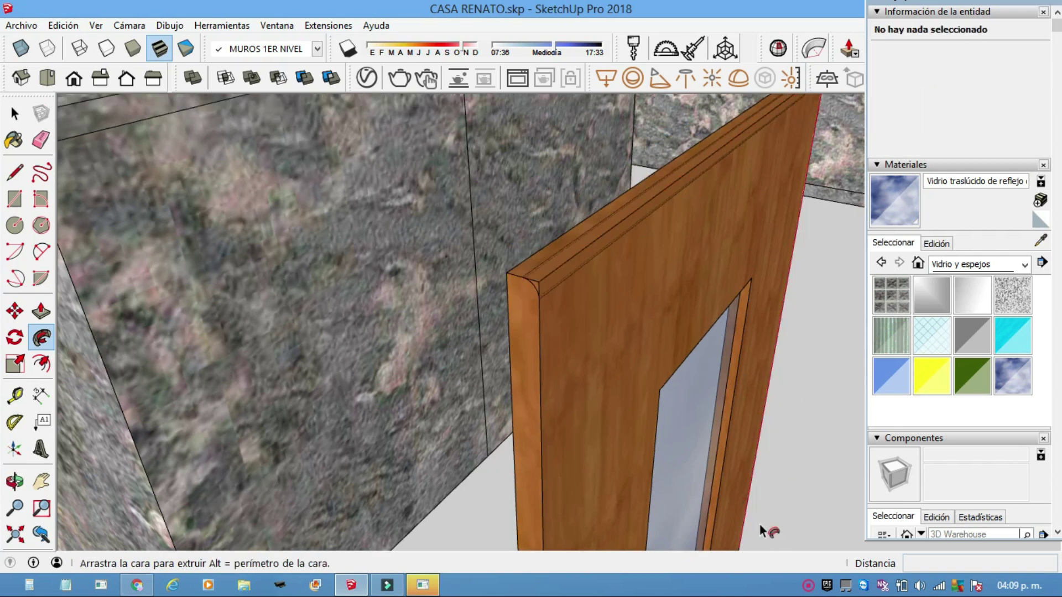
middle_drag(747, 552, 628, 586)
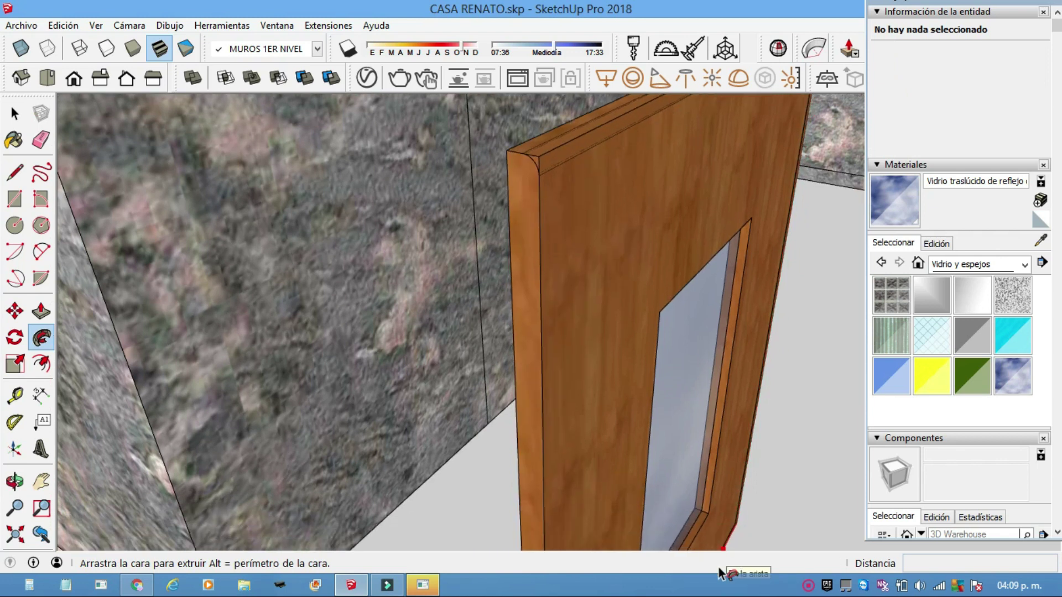
Step: Finish the sweep down the door's left edge and orbit to inspect the moulded door
click(517, 427)
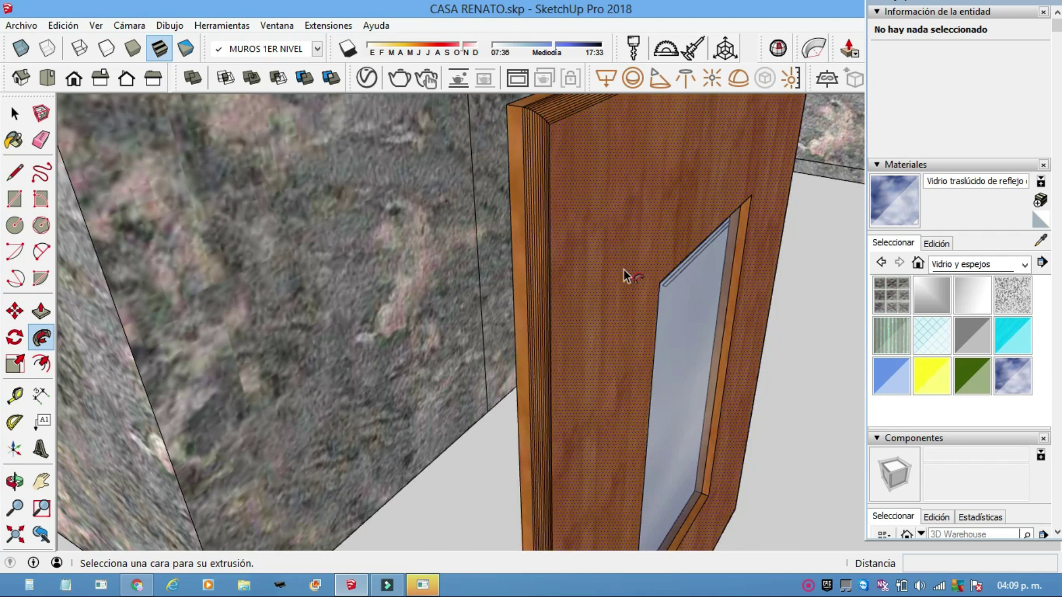
middle_drag(628, 272, 625, 270)
mouse_move(599, 337)
middle_down()
mouse_move(570, 341)
mouse_move(562, 304)
mouse_move(473, 289)
mouse_move(543, 326)
middle_up()
middle_drag(464, 304, 347, 301)
mouse_move(434, 310)
middle_down()
mouse_move(515, 349)
mouse_move(453, 221)
mouse_move(509, 308)
middle_up()
middle_drag(542, 264, 621, 169)
mouse_move(758, 195)
mouse_down()
mouse_move(846, 299)
mouse_move(541, 237)
mouse_move(619, 282)
mouse_move(562, 363)
mouse_move(682, 320)
mouse_up()
Step: Activate Push/Pull with P and zoom in and out around the door
key(p)
scroll(726, 260, down, 5)
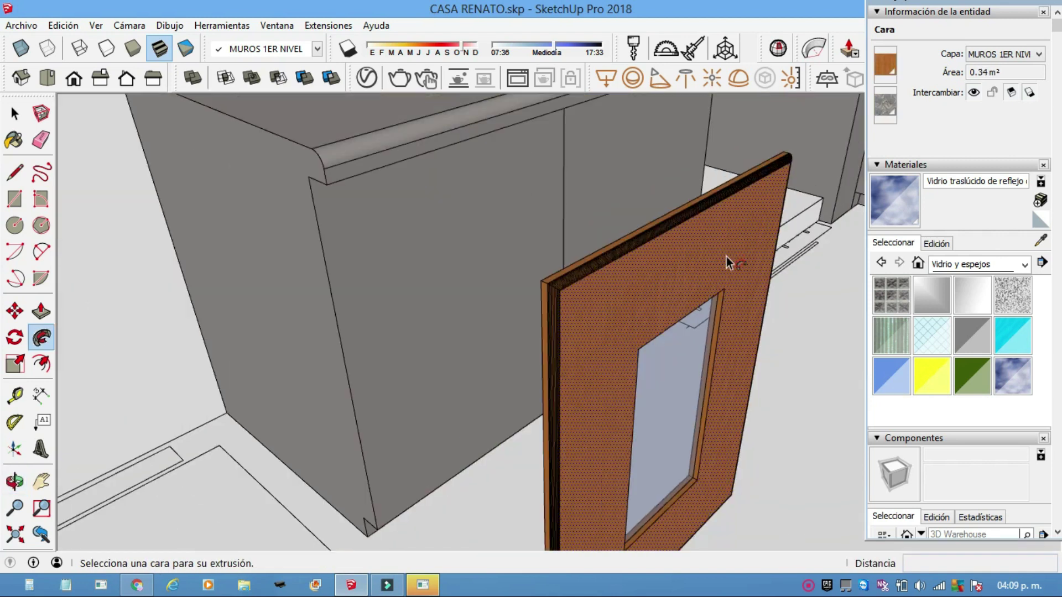
scroll(714, 249, down, 2)
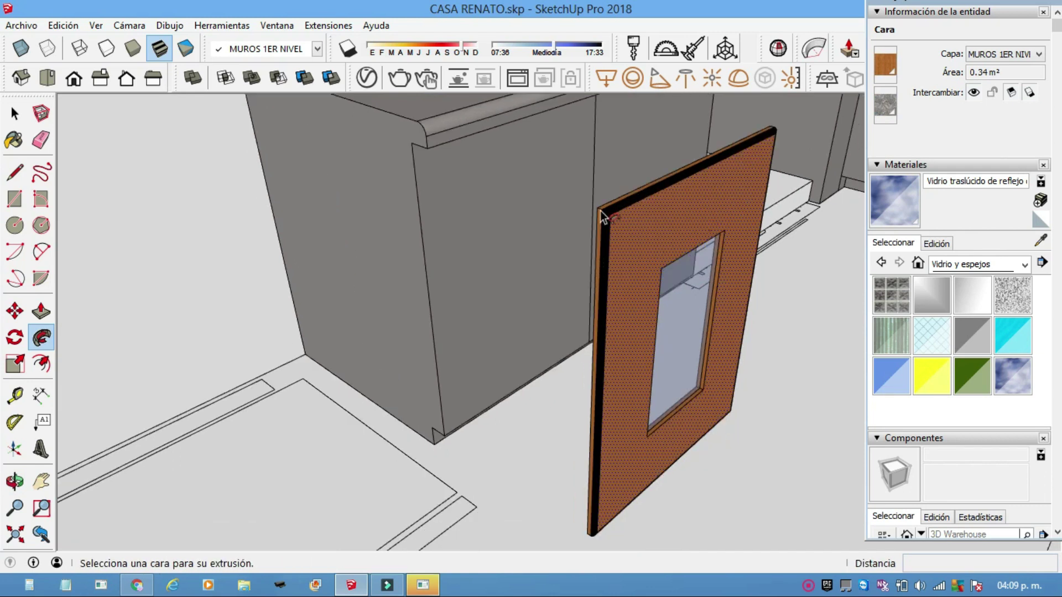
scroll(603, 217, up, 1)
scroll(619, 224, up, 2)
scroll(613, 224, up, 2)
scroll(606, 238, up, 2)
scroll(602, 237, down, 1)
Step: Select all the door's connected geometry and make it component Componente#10 via Crear componente
key(space)
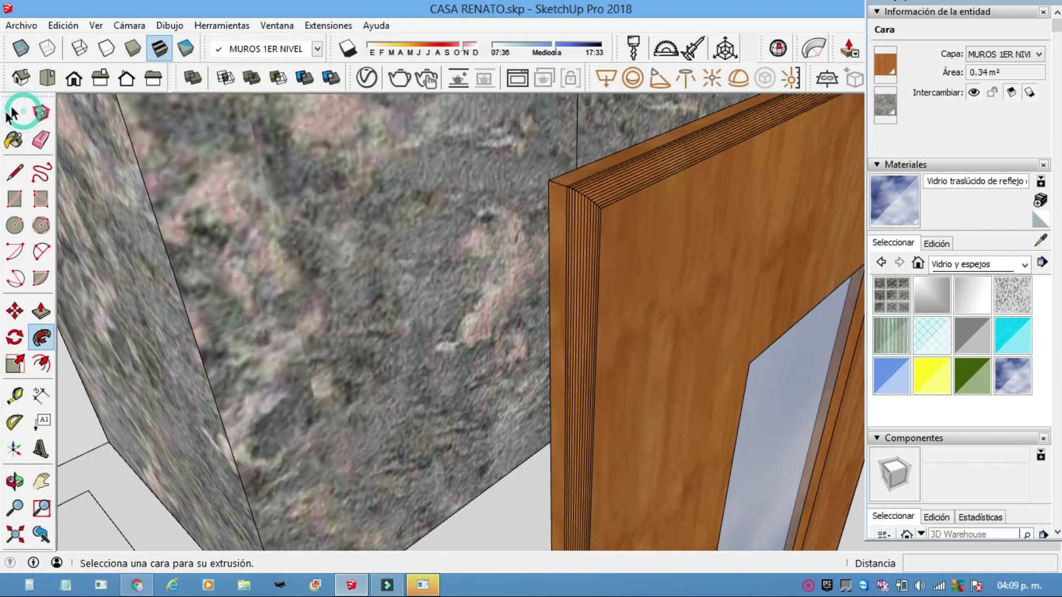
double_click(649, 251)
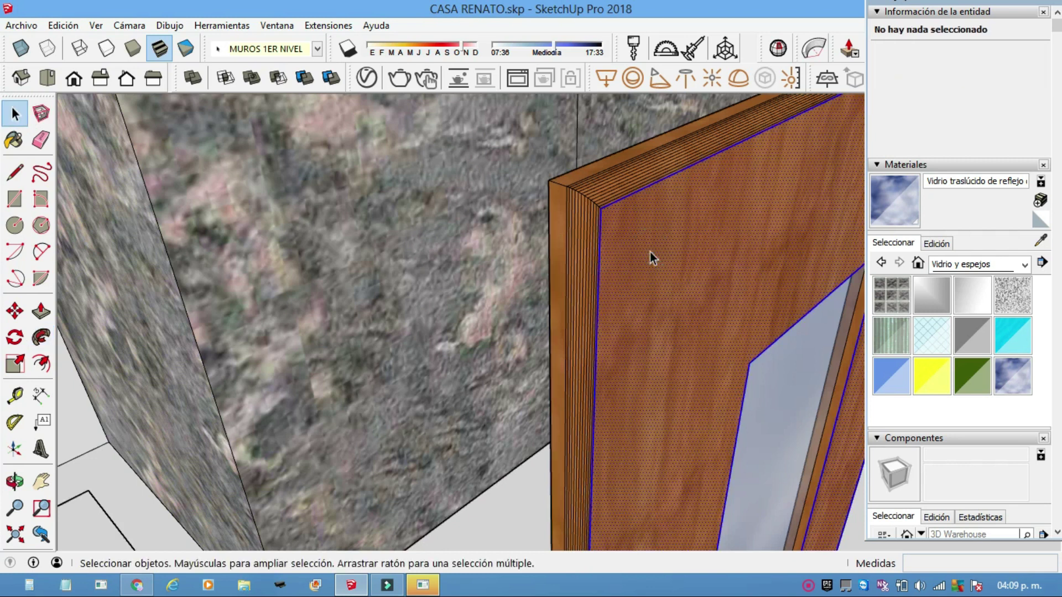
click(636, 227)
double_click(636, 227)
click(636, 227)
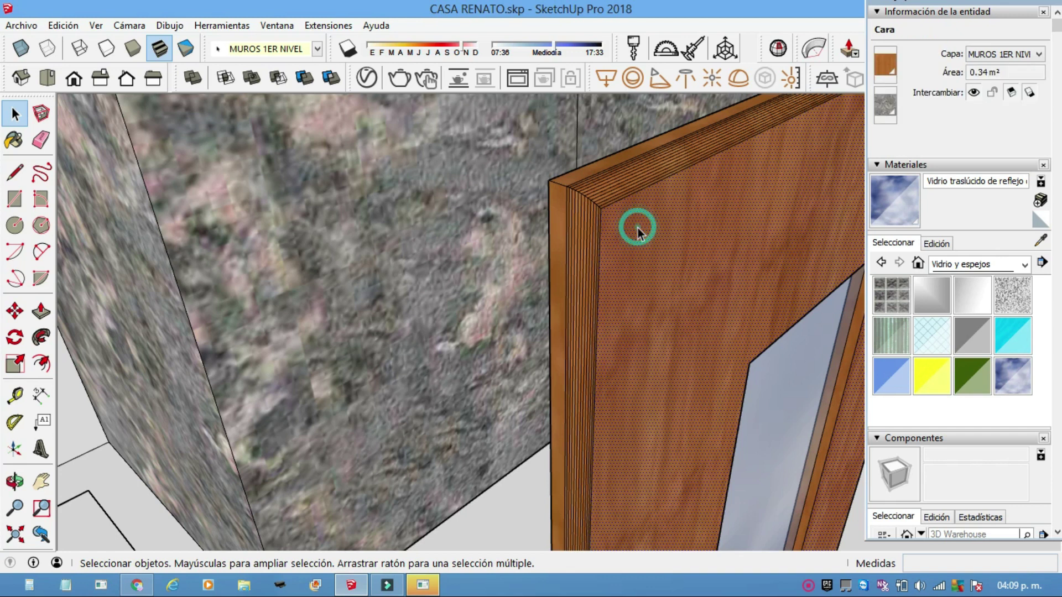
double_click(638, 228)
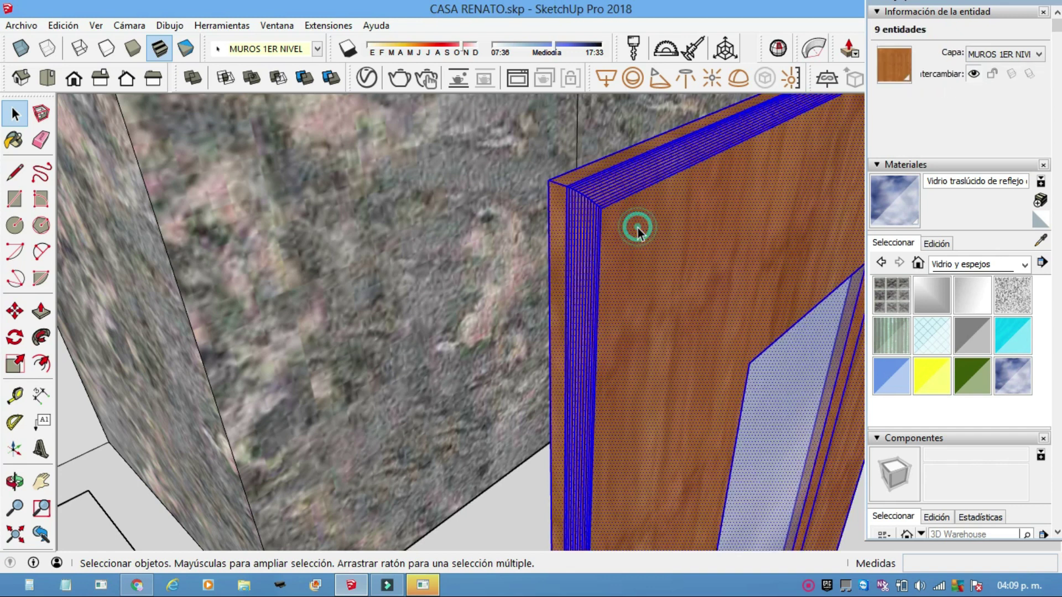
click(638, 230)
middle_drag(739, 293, 831, 355)
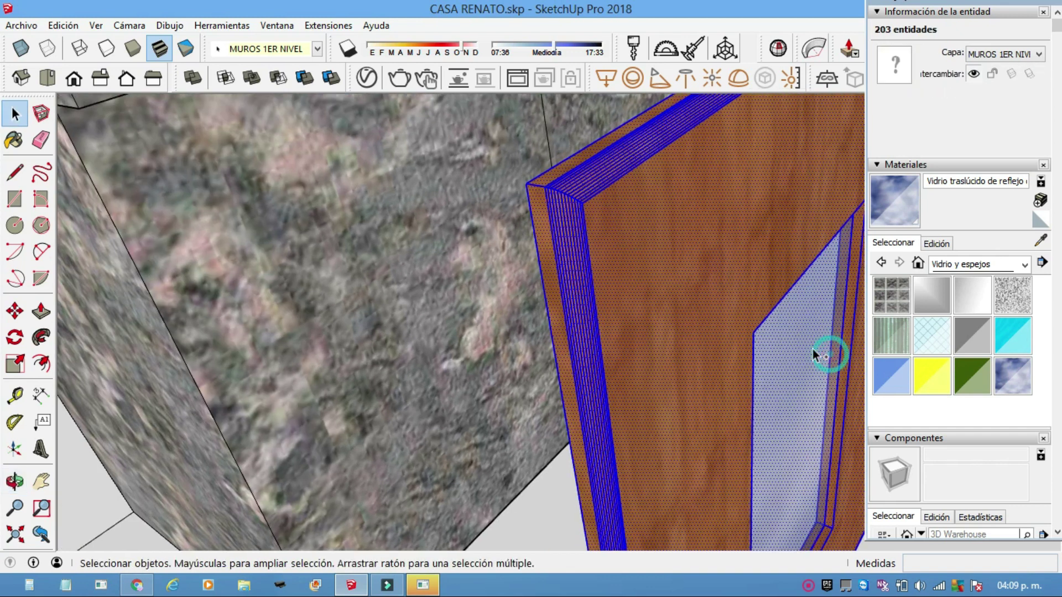
right_click(749, 254)
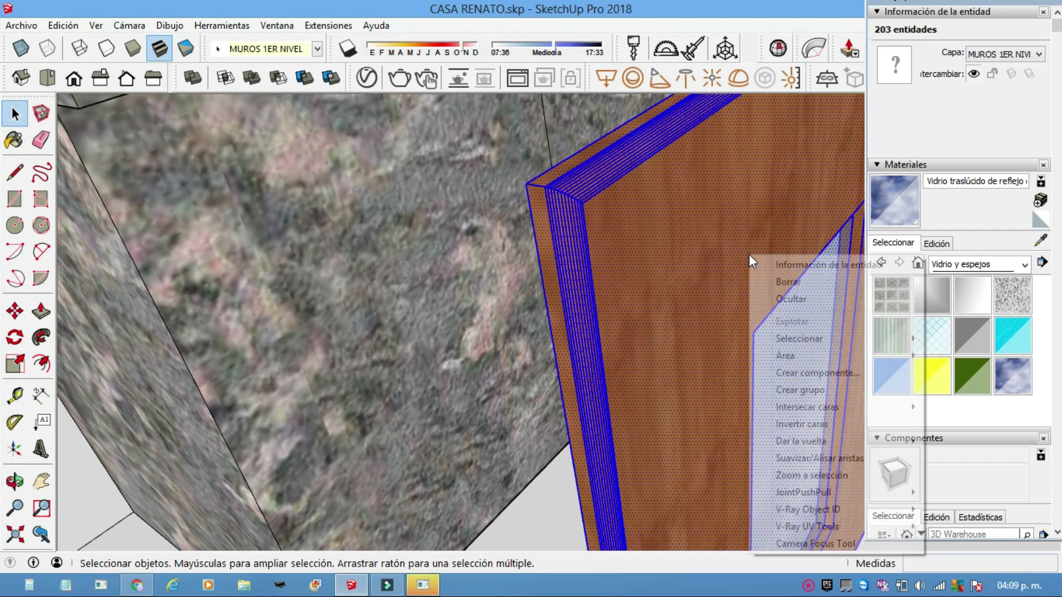
click(794, 374)
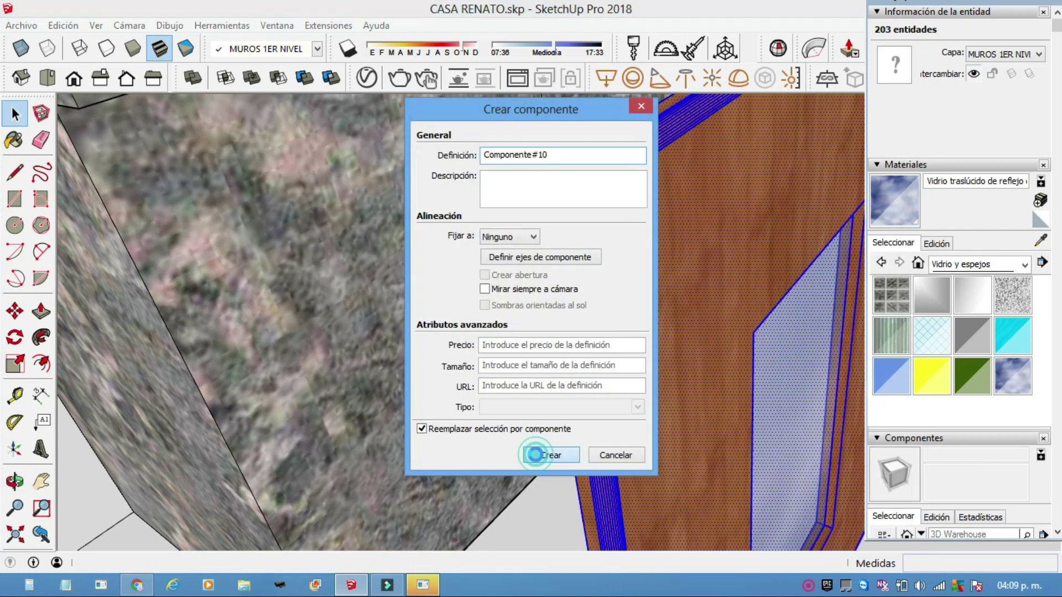
click(535, 455)
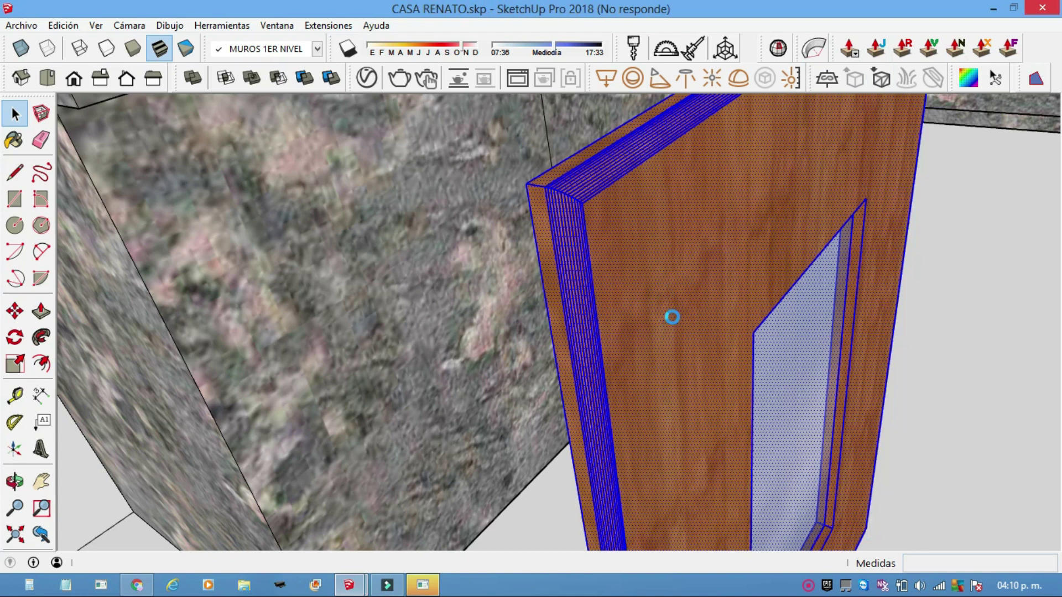
mouse_move(672, 322)
middle_down()
mouse_move(553, 301)
mouse_move(570, 273)
middle_up()
Step: Ctrl-copy the upper cabinet's door to the cabinet's left corner as a second door
click(383, 204)
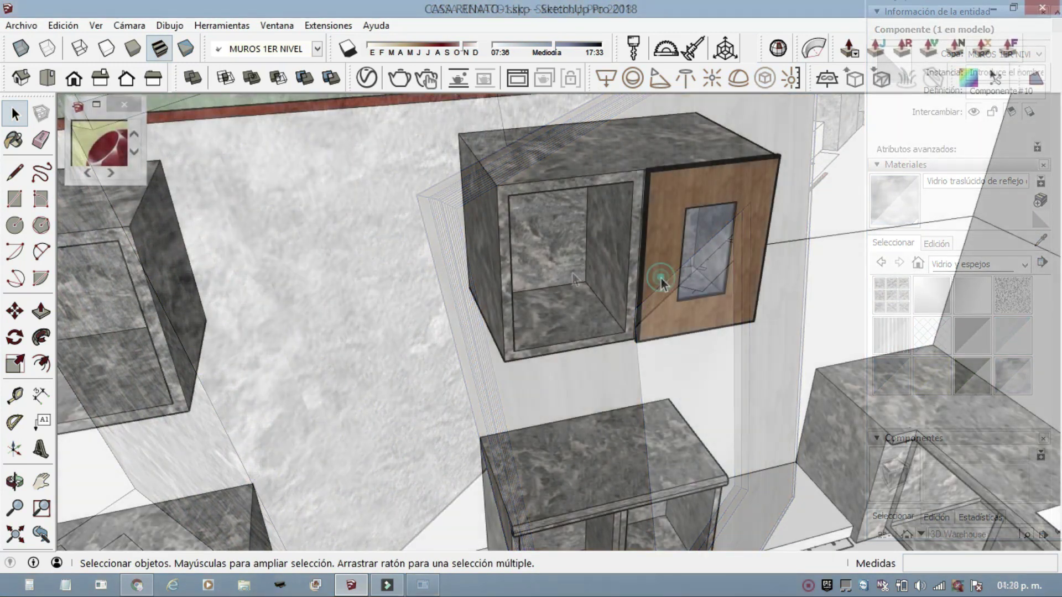
click(662, 277)
scroll(661, 278, up, 3)
scroll(648, 315, up, 2)
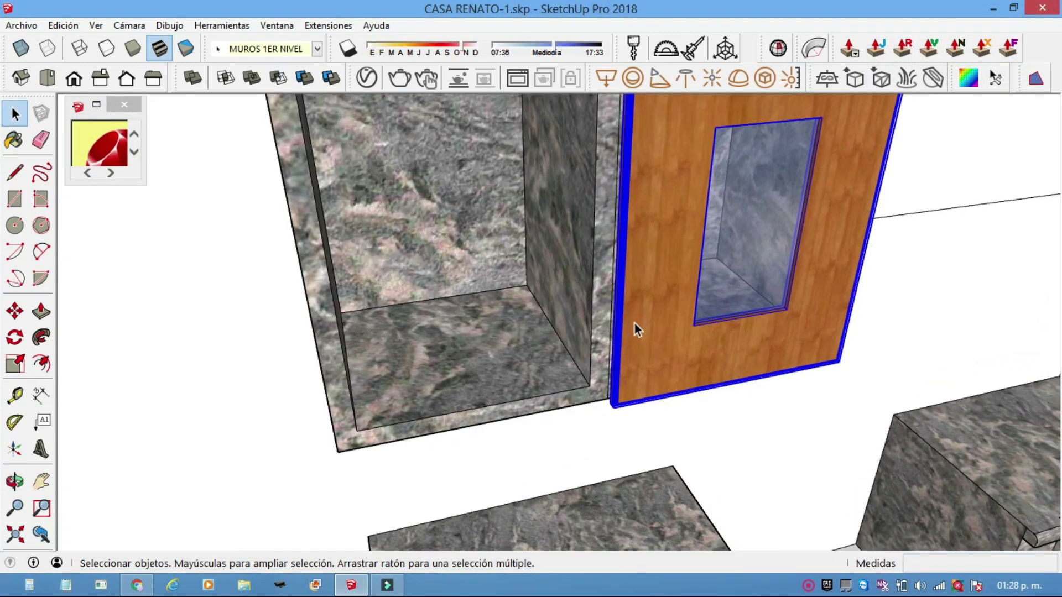
click(14, 311)
middle_drag(547, 421, 653, 412)
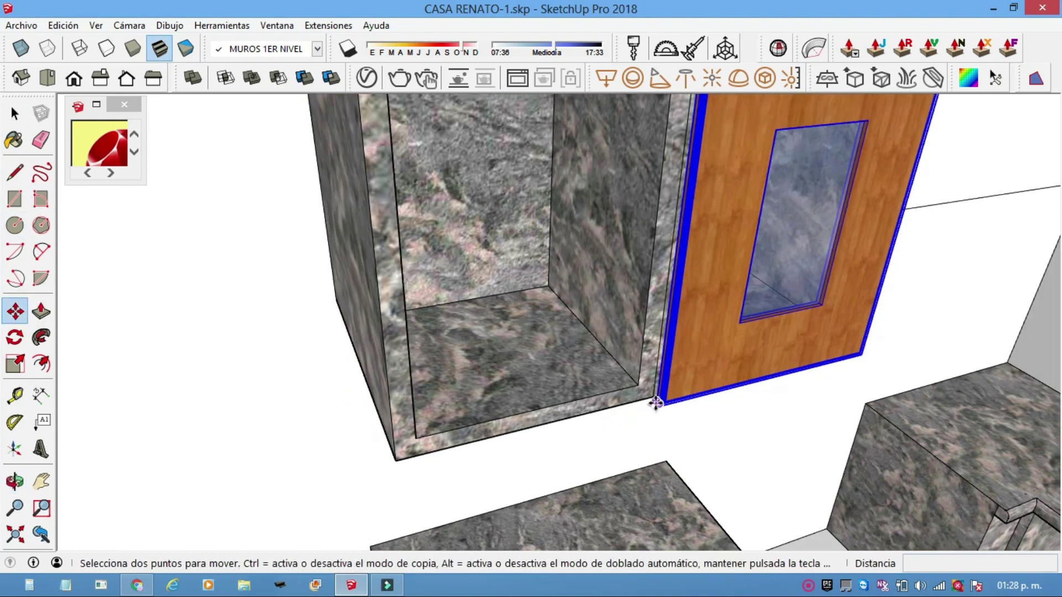
key(ctrl)
click(654, 403)
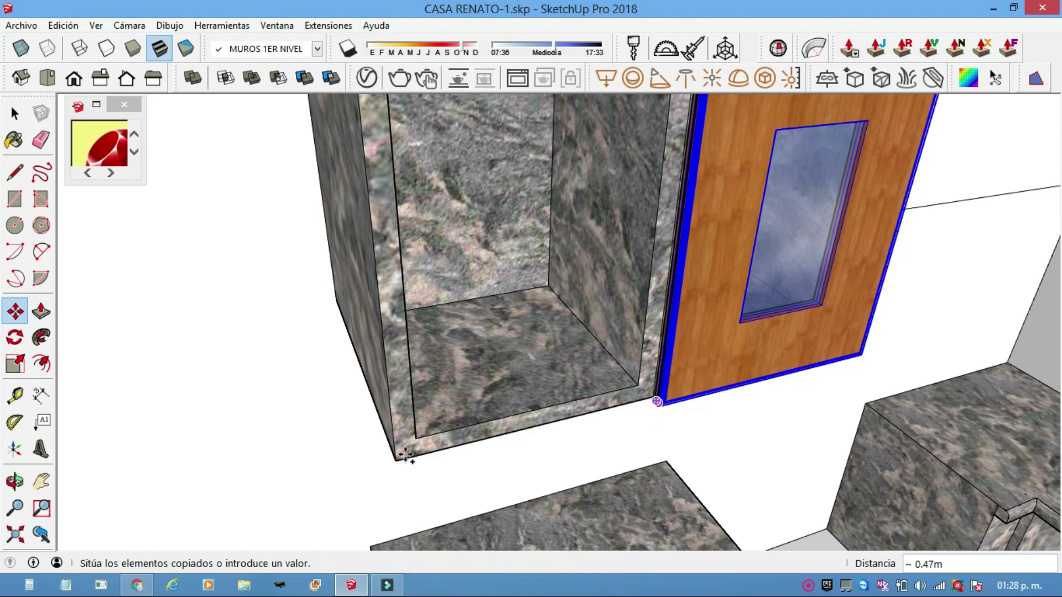
click(398, 456)
Step: Place another door copy on the large lower-left cabinet
mouse_move(443, 429)
middle_down()
mouse_move(629, 377)
mouse_move(632, 359)
middle_up()
scroll(629, 377, down, 5)
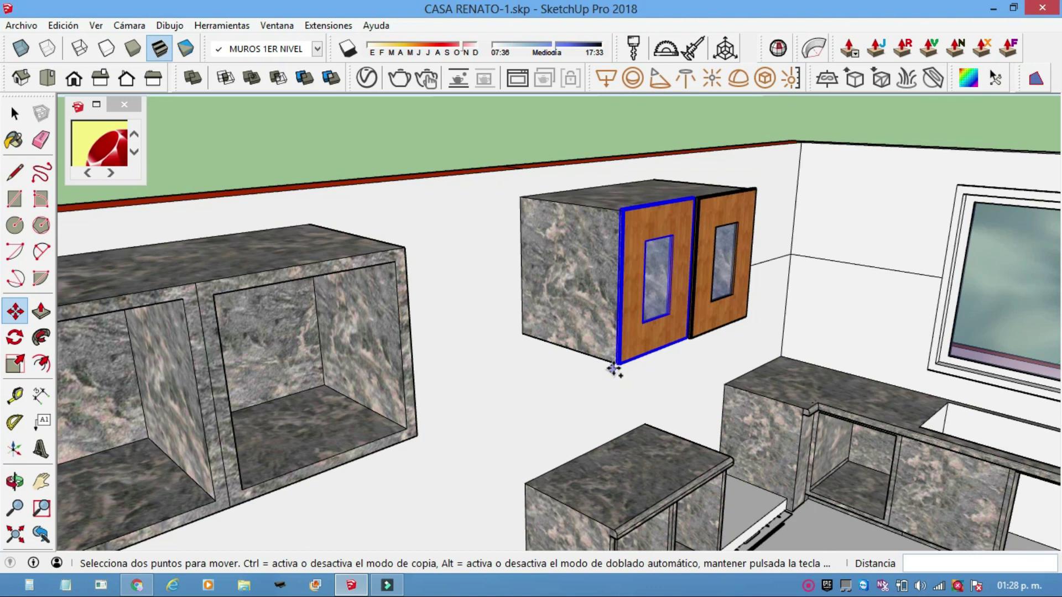
key(ctrl)
click(618, 364)
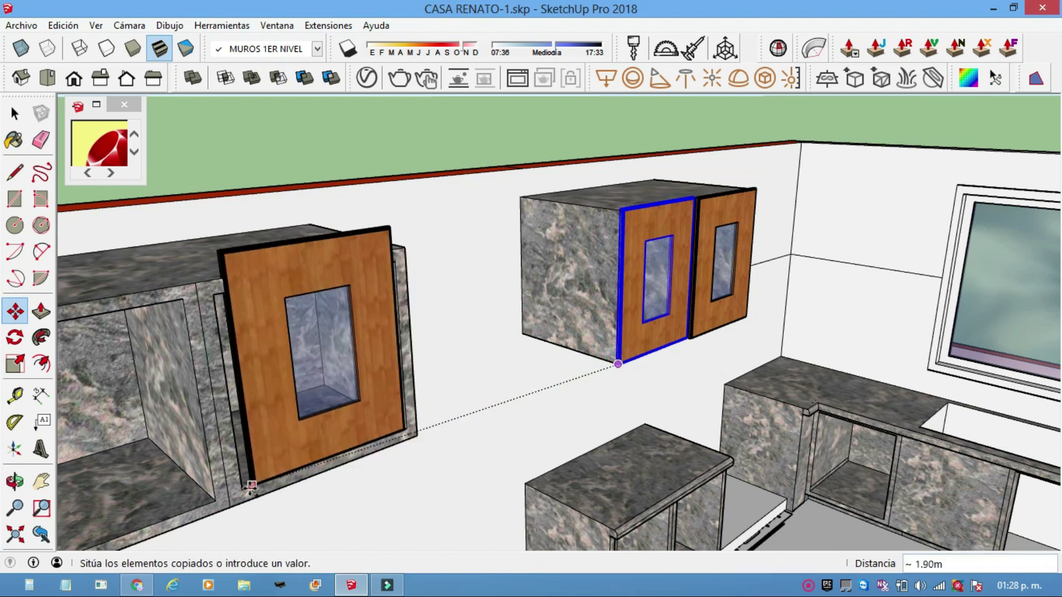
click(228, 505)
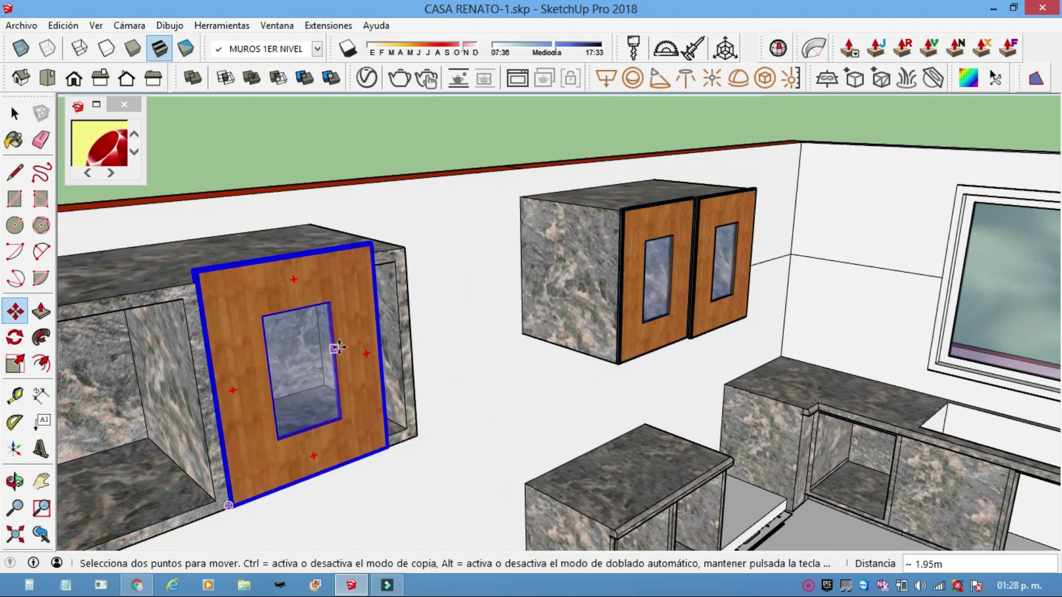
scroll(338, 347, up, 2)
middle_drag(373, 335, 329, 308)
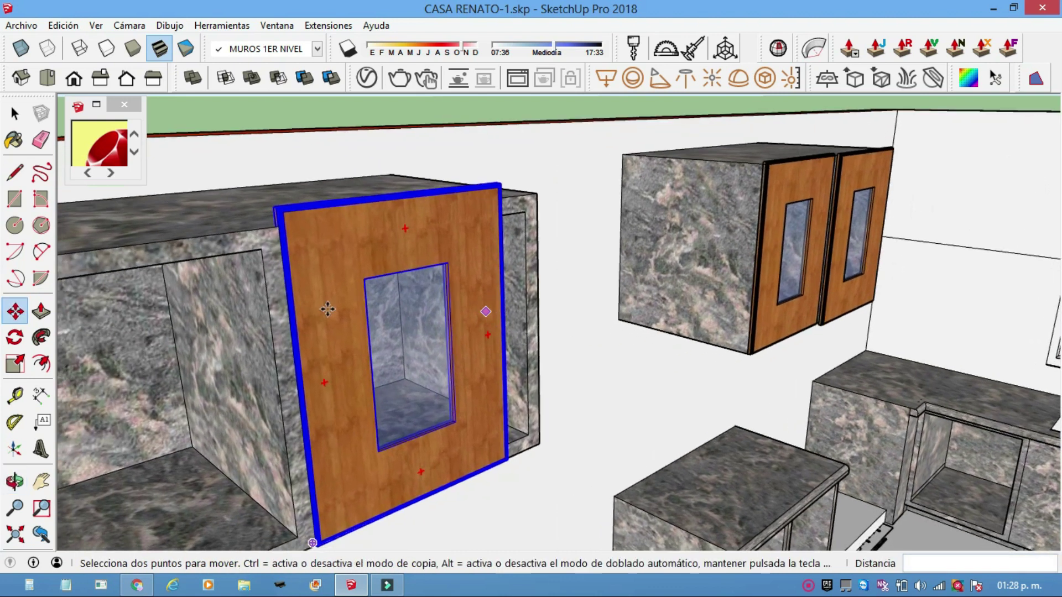
Step: Scale the lower-left door copy to match the cabinet's height
click(16, 364)
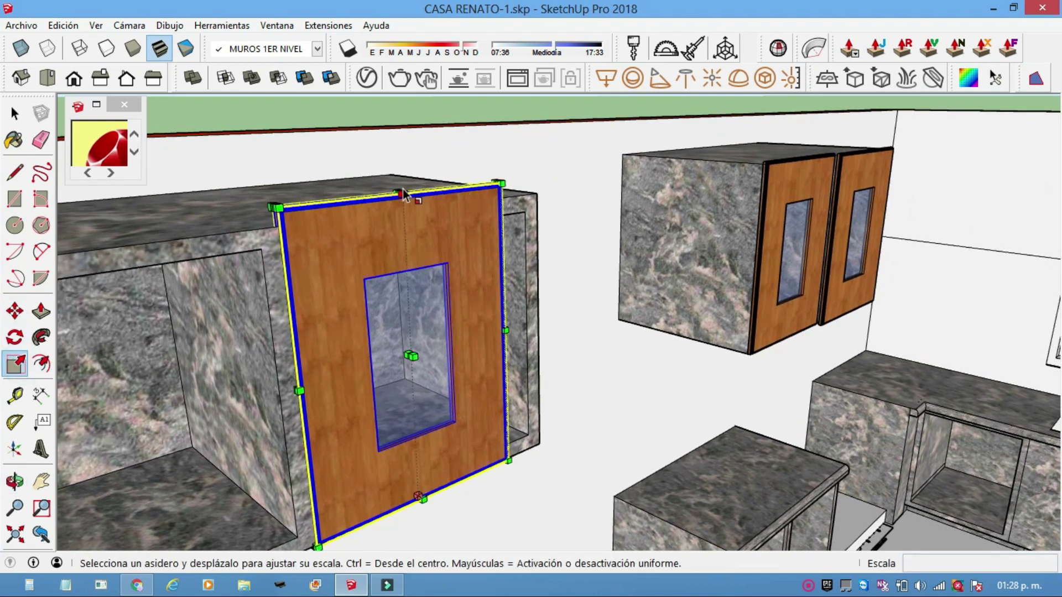
mouse_move(396, 192)
mouse_down()
mouse_move(392, 218)
mouse_move(399, 209)
mouse_up()
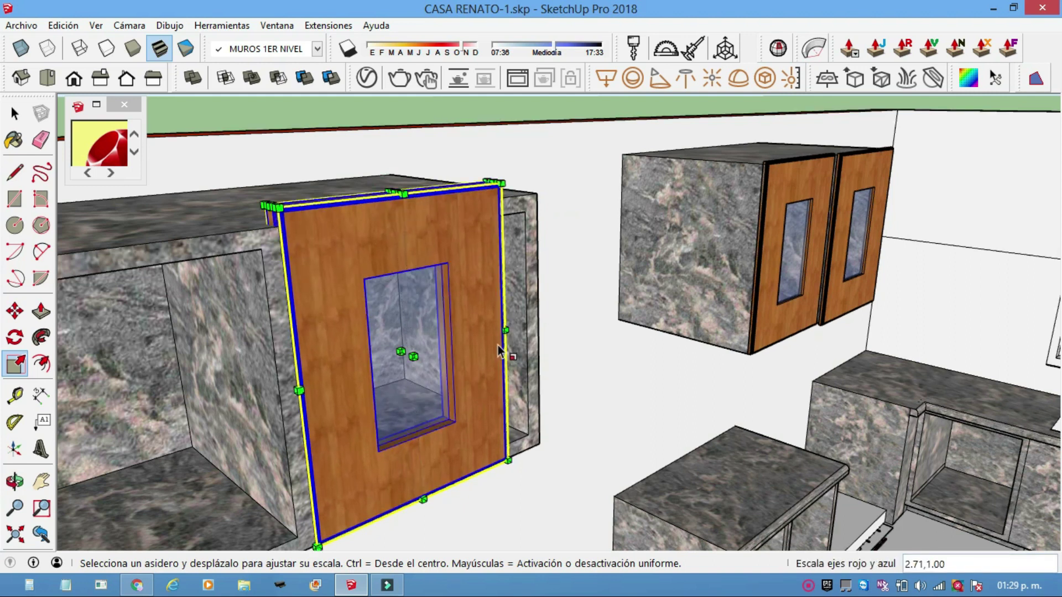
middle_drag(371, 226, 426, 238)
scroll(437, 239, up, 2)
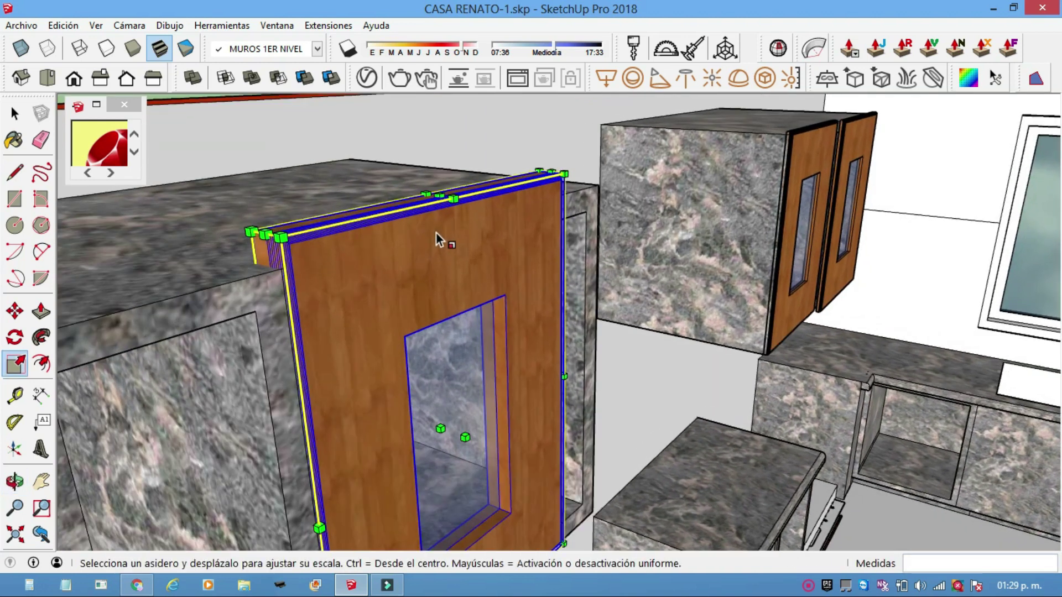
drag(440, 195, 437, 239)
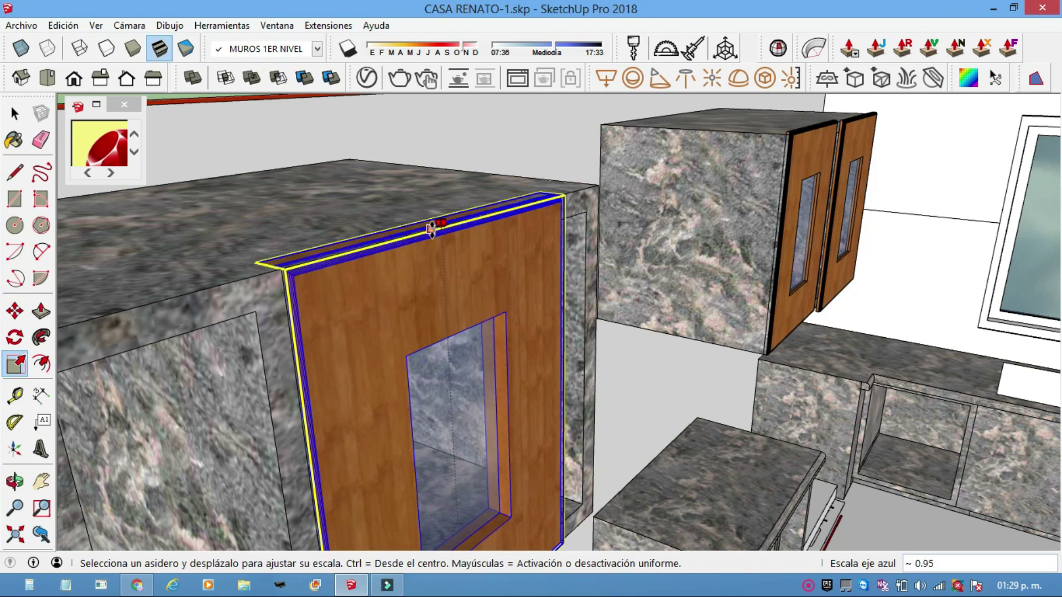
mouse_move(436, 230)
middle_down()
mouse_move(454, 227)
mouse_move(464, 403)
middle_up()
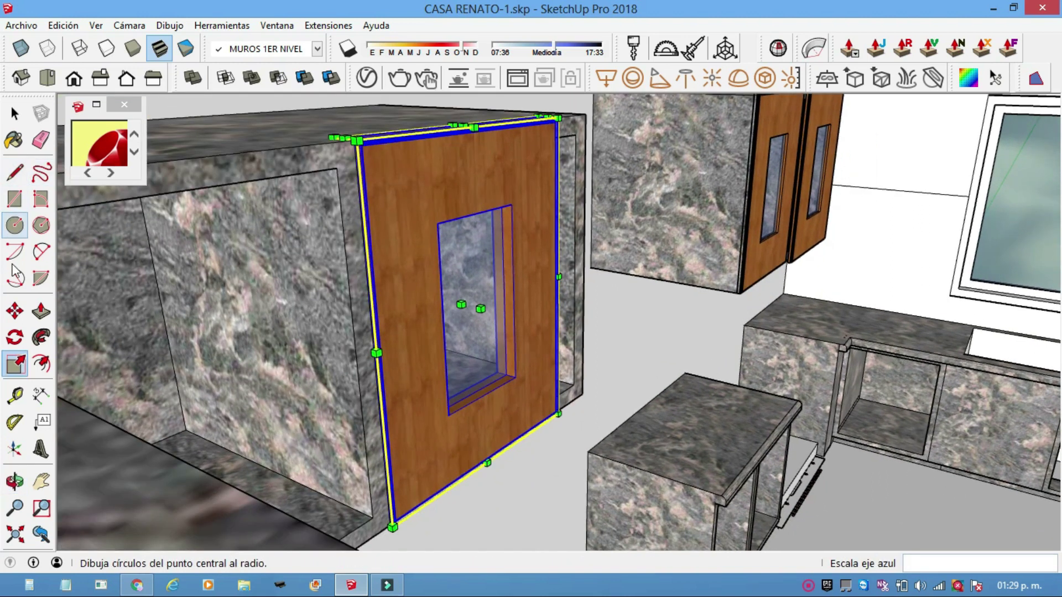
Step: Try shifting the door up 0.04m in X-ray, then undo and restore solid faces
click(22, 49)
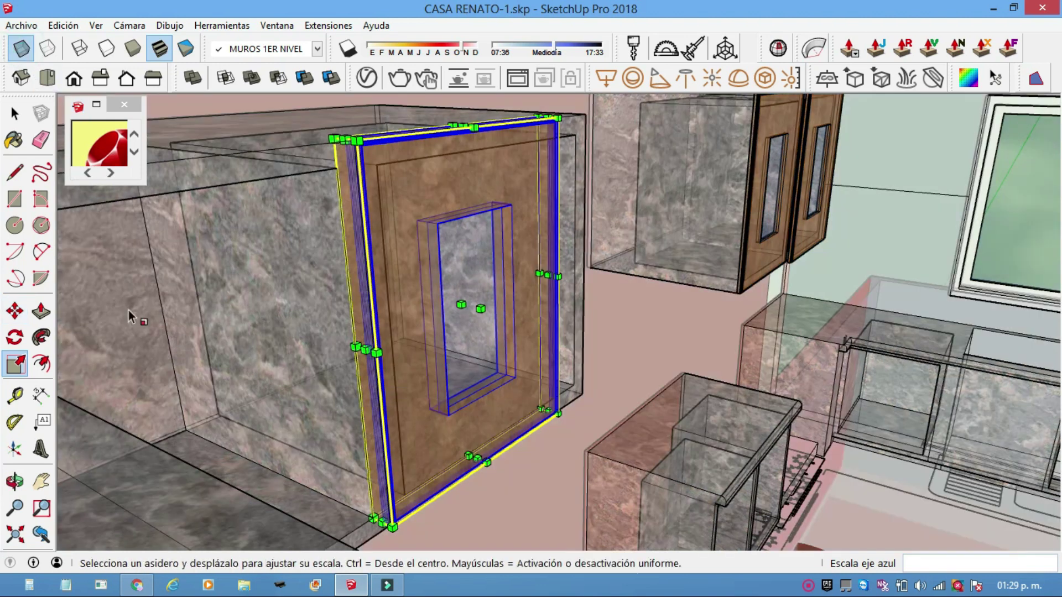
click(15, 311)
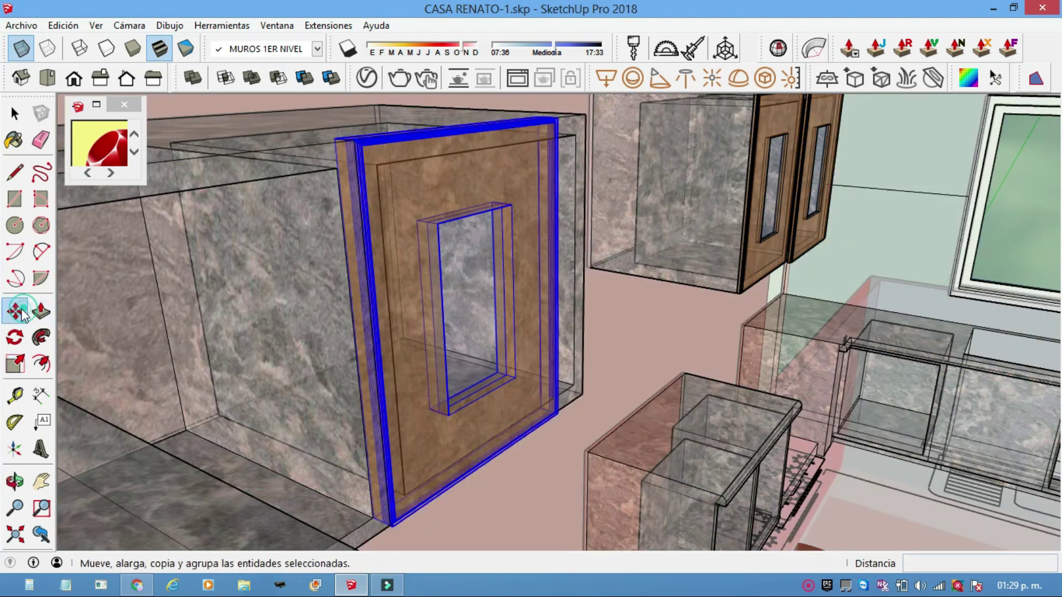
click(372, 520)
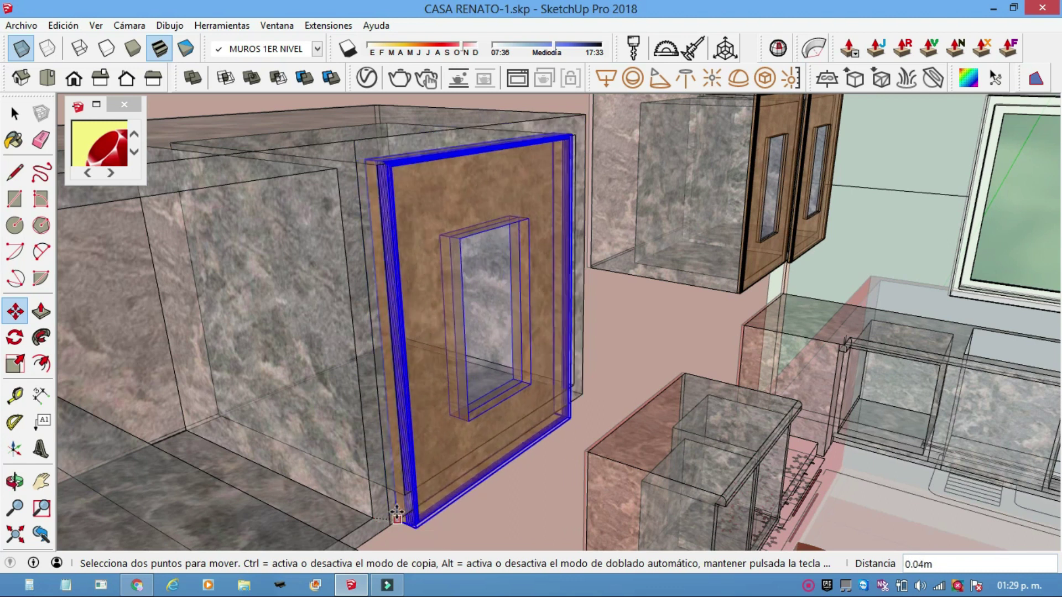
click(389, 508)
key(ctrl+z)
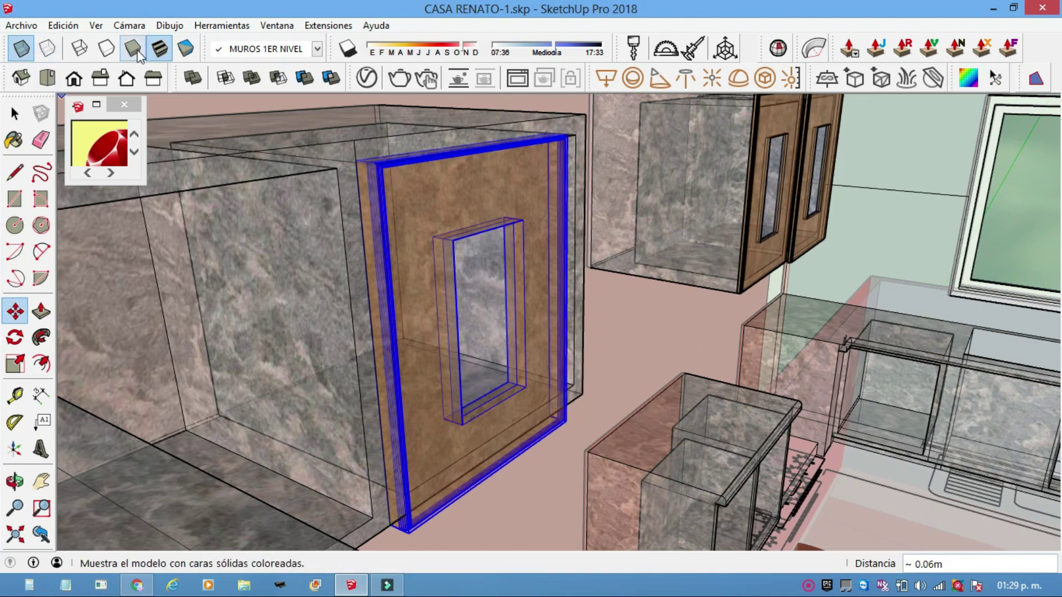
click(25, 48)
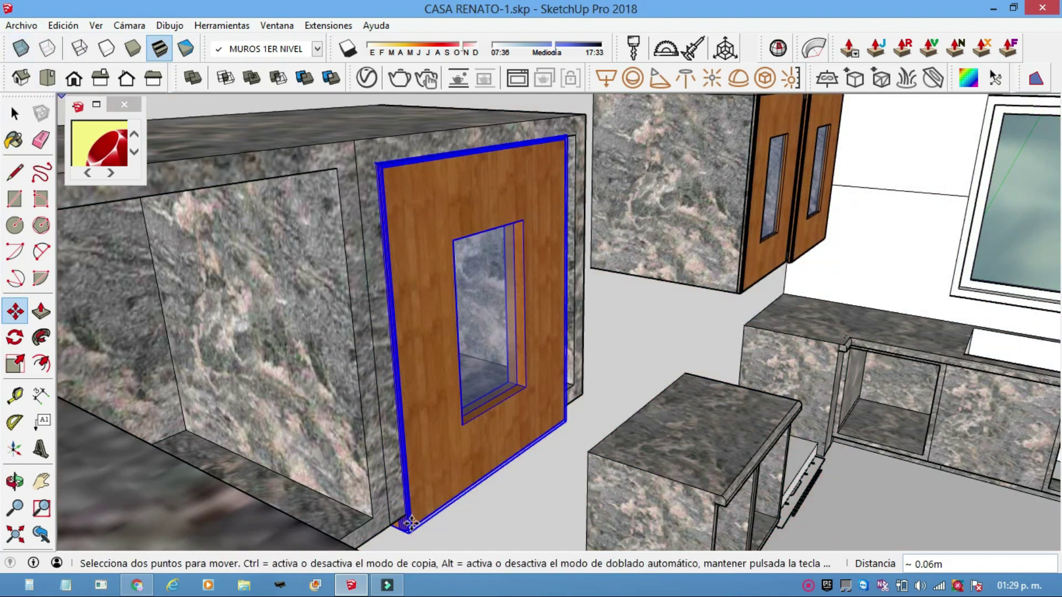
middle_drag(410, 523, 374, 462)
click(385, 464)
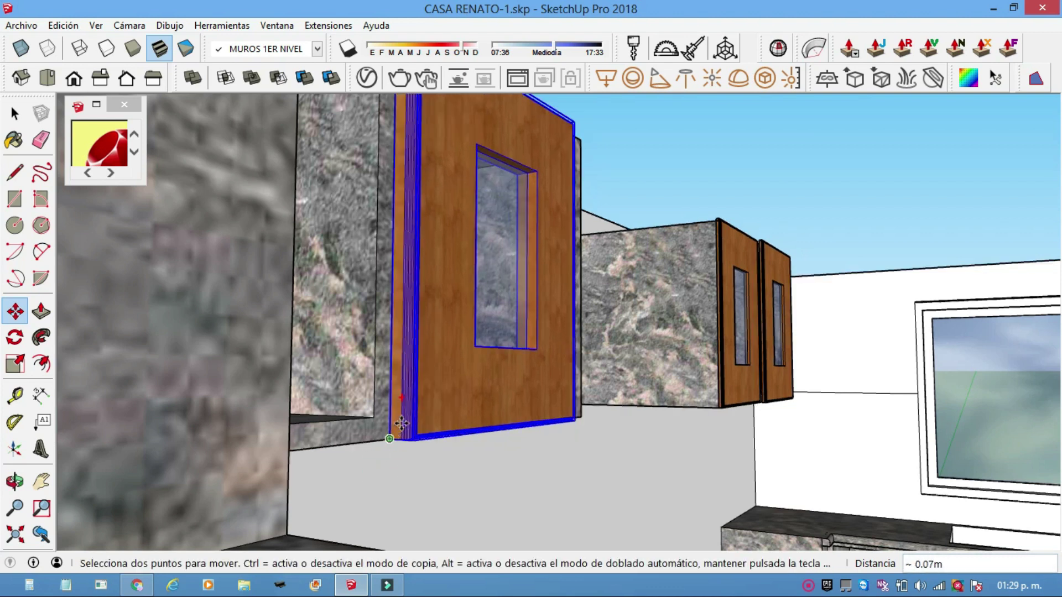
middle_drag(374, 491, 319, 564)
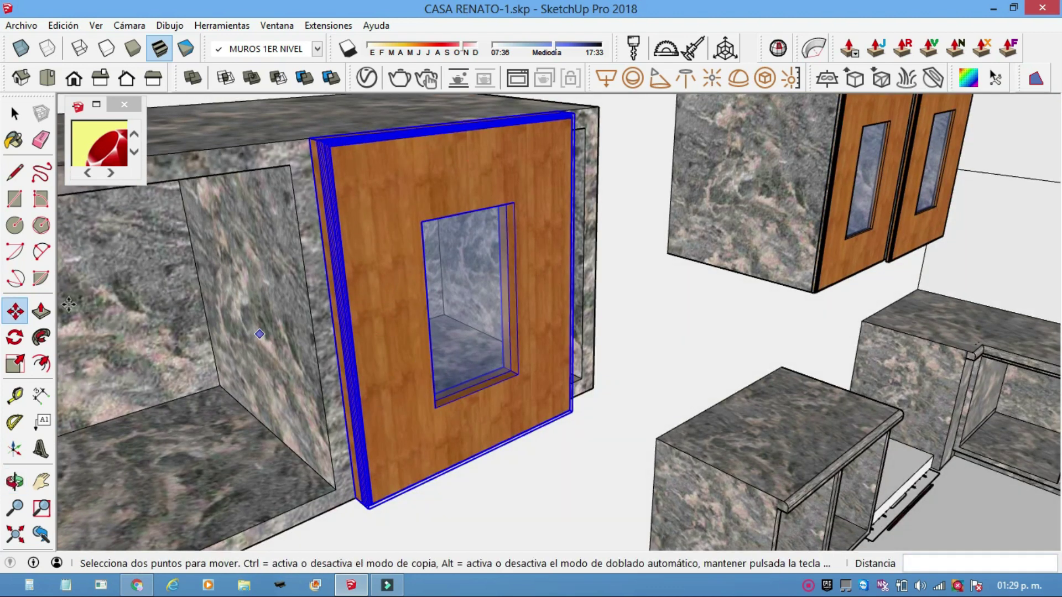
Step: Widen the door along its green axis until it meets the cabinet side
click(15, 364)
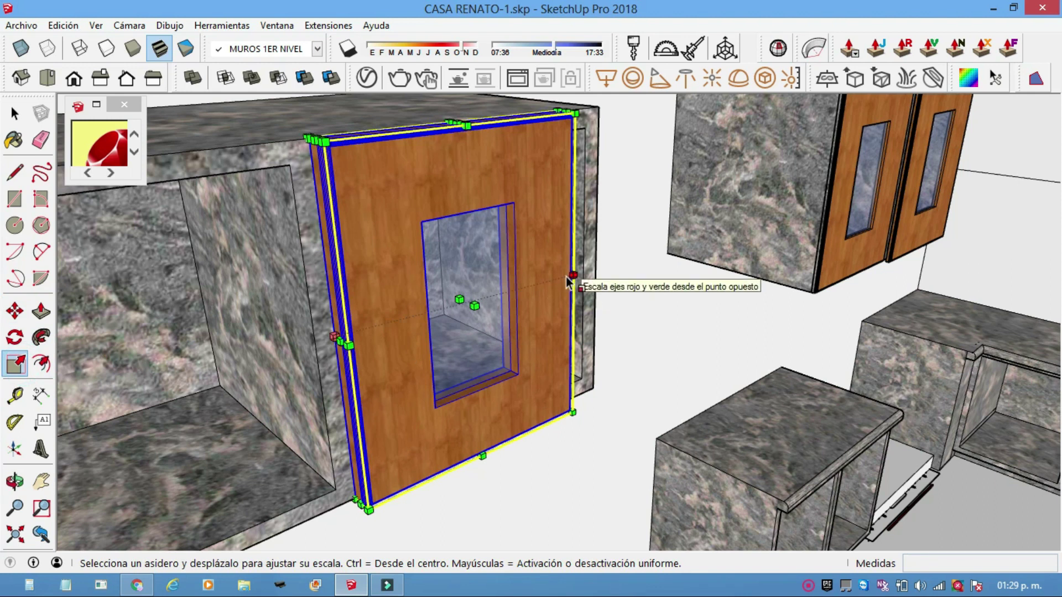
drag(564, 272, 593, 264)
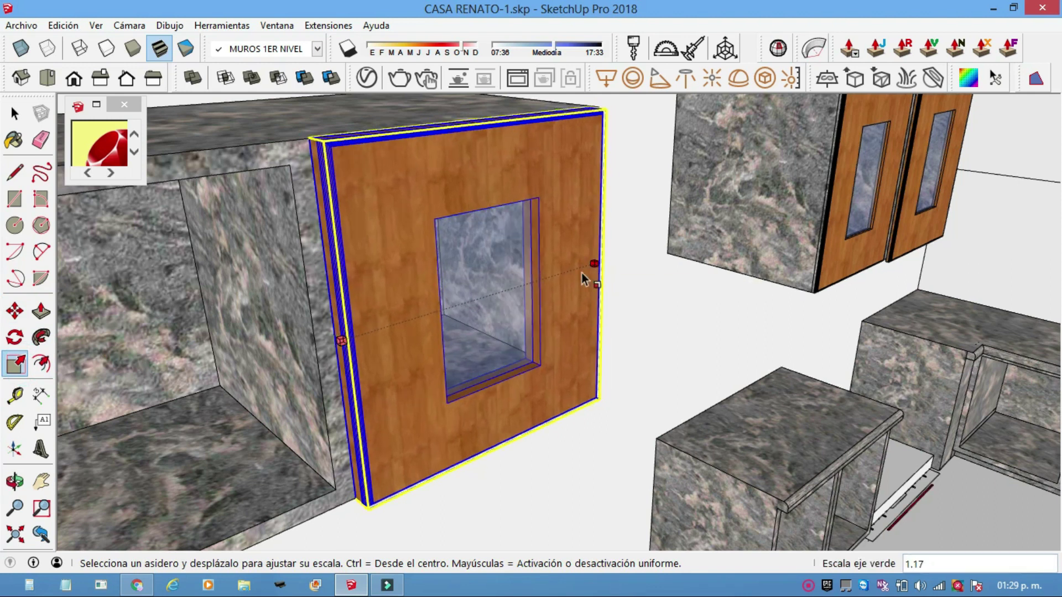
middle_drag(581, 273, 262, 312)
scroll(369, 267, up, 1)
scroll(371, 261, up, 1)
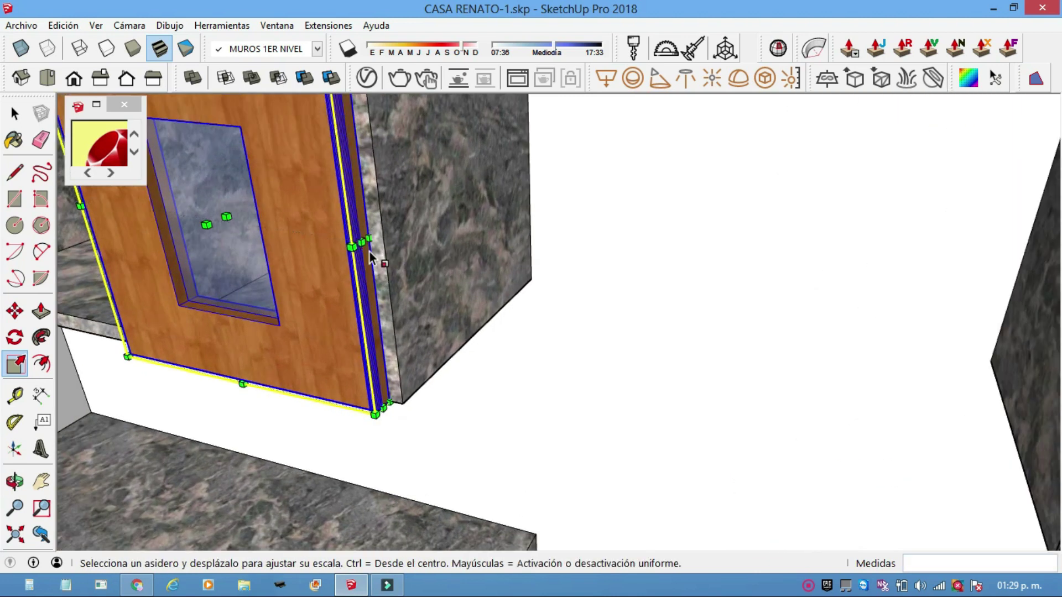
mouse_move(368, 242)
mouse_down()
mouse_move(386, 256)
mouse_move(308, 322)
mouse_up()
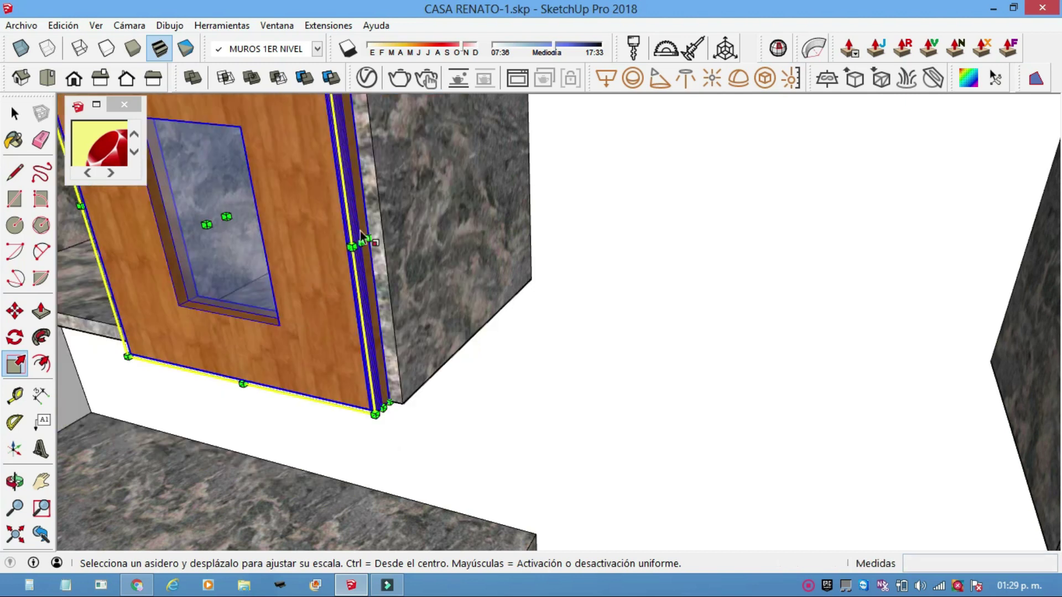
mouse_move(362, 242)
mouse_down()
mouse_move(380, 256)
mouse_move(378, 242)
mouse_up()
mouse_move(378, 241)
middle_down()
mouse_move(601, 301)
mouse_move(486, 332)
mouse_move(485, 357)
mouse_move(391, 372)
middle_up()
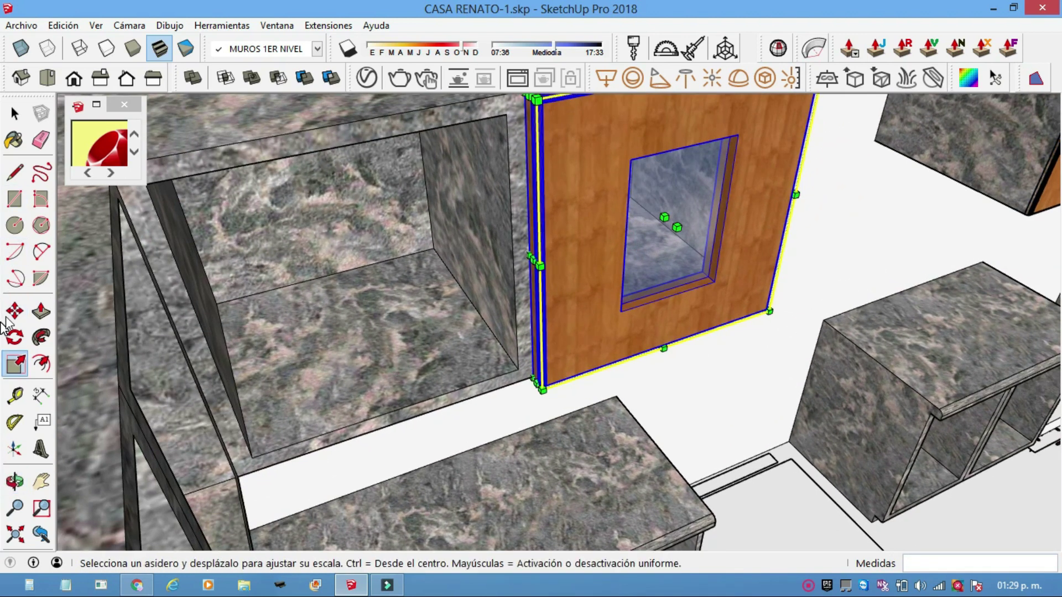
Step: Copy the wood door to a spot beside the original
click(14, 311)
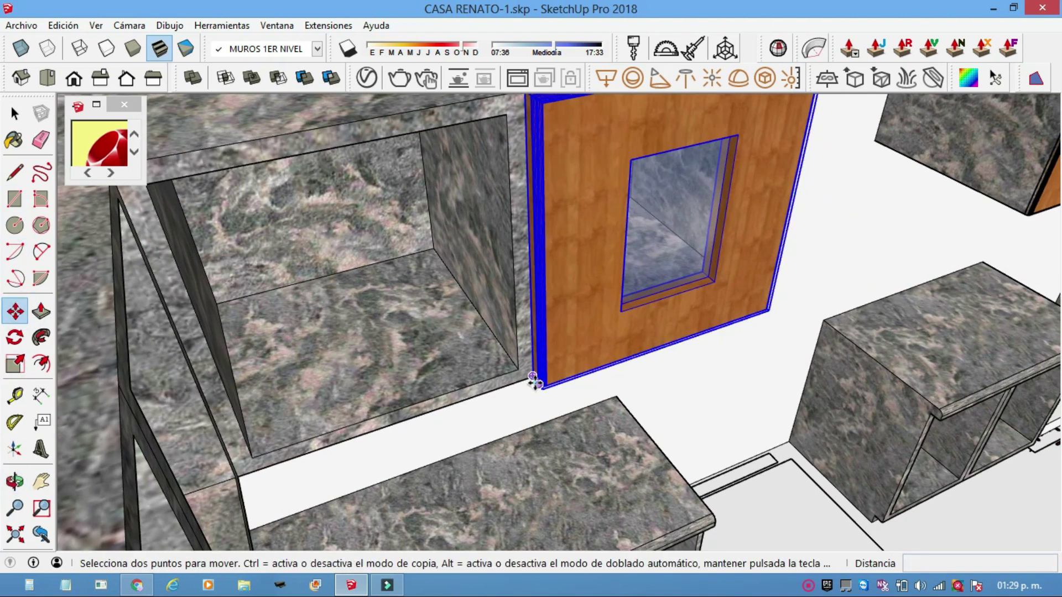
click(534, 380)
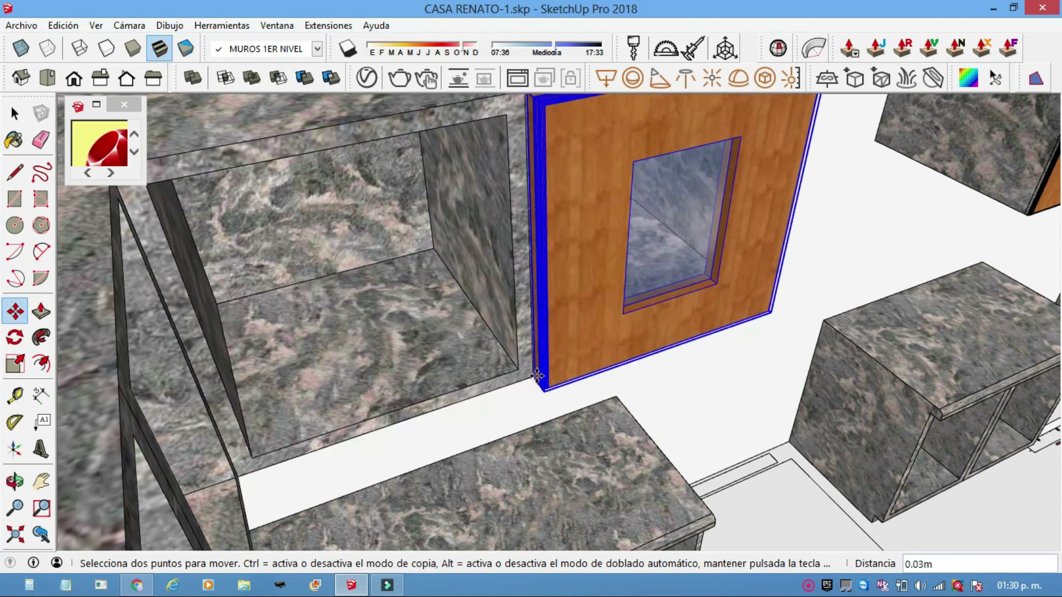
click(536, 381)
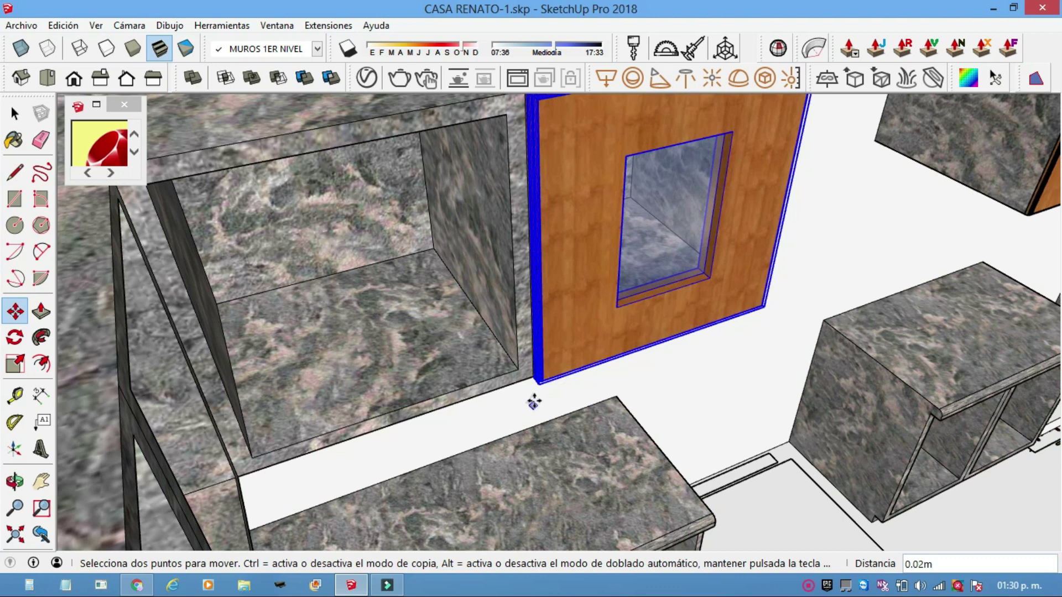
click(534, 382)
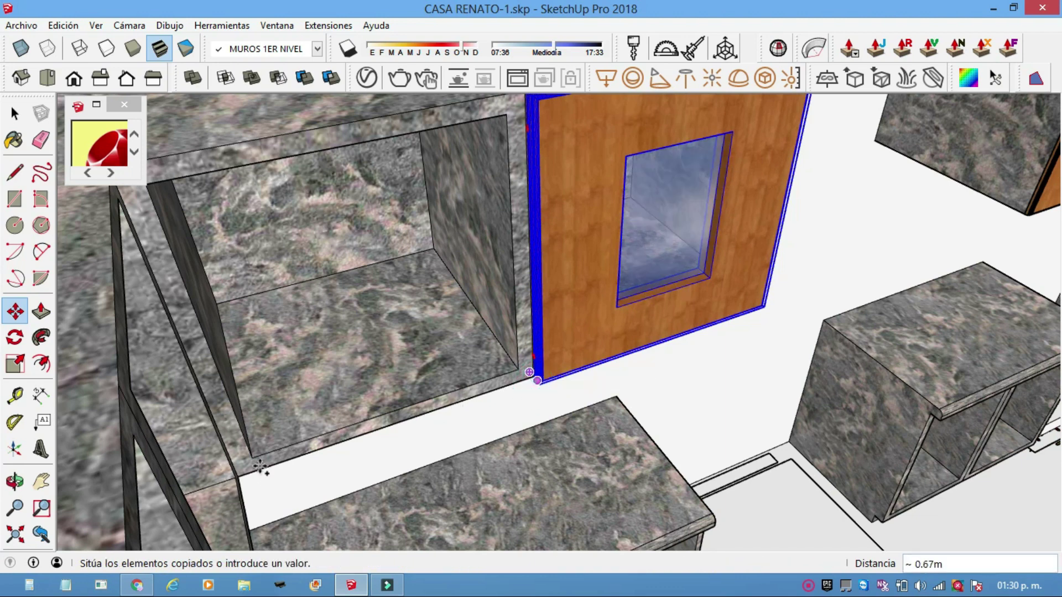
click(331, 423)
mouse_move(332, 423)
middle_down()
mouse_move(208, 422)
mouse_move(79, 369)
mouse_move(380, 434)
mouse_move(410, 415)
mouse_move(414, 372)
middle_up()
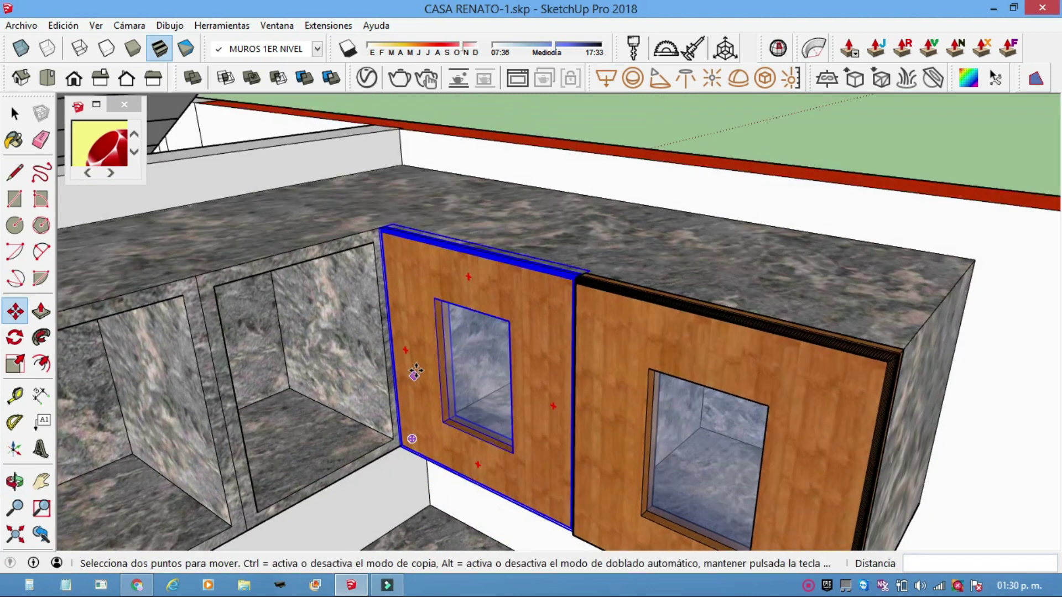
Step: Rotate the door copy 90° about its top-edge midpoint toward the cabinet row
click(15, 337)
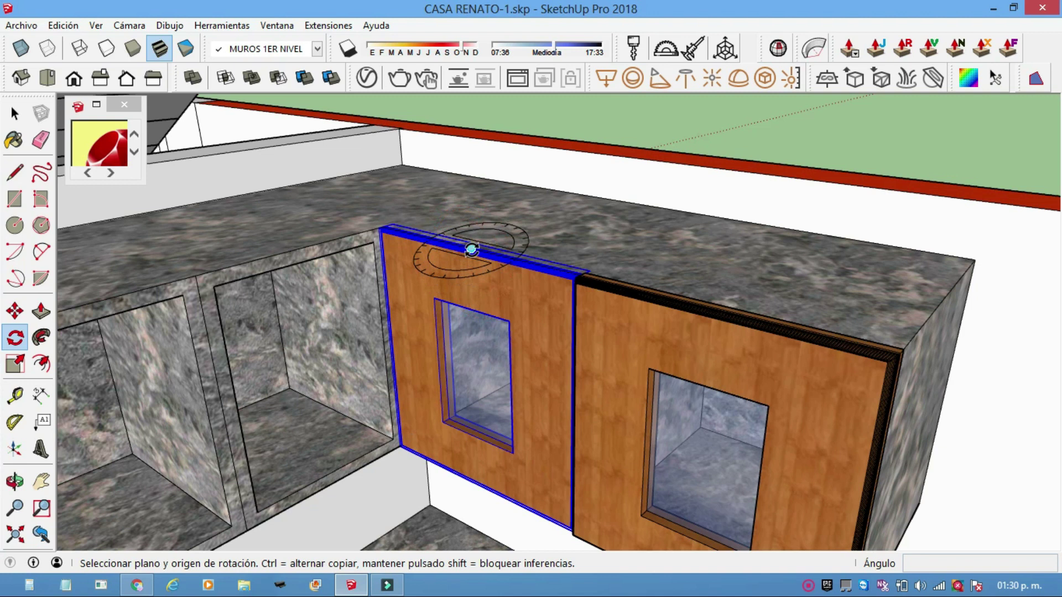
scroll(474, 250, up, 1)
scroll(474, 250, up, 1)
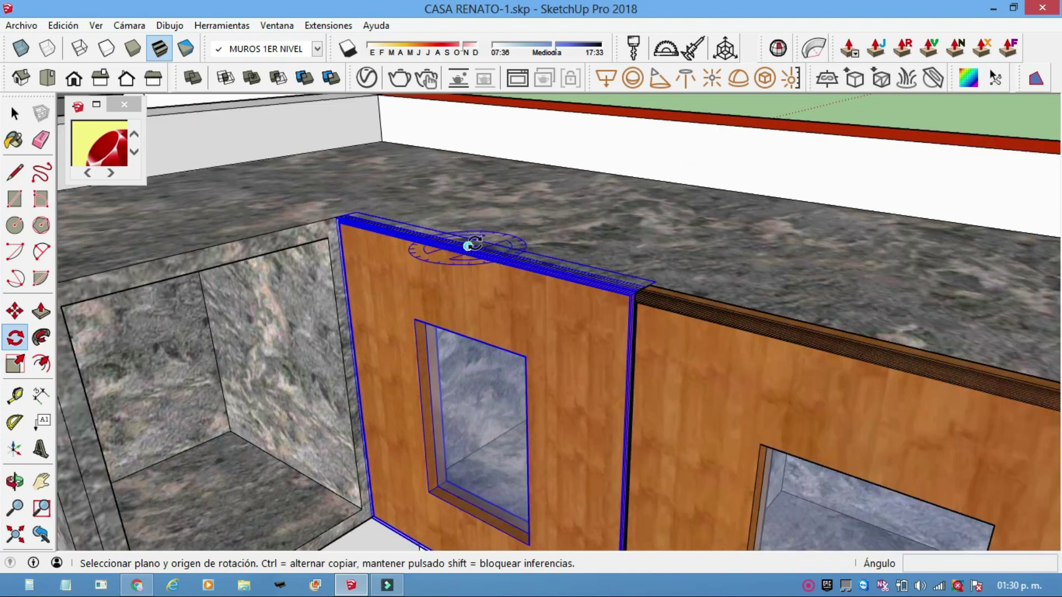
click(474, 243)
click(473, 243)
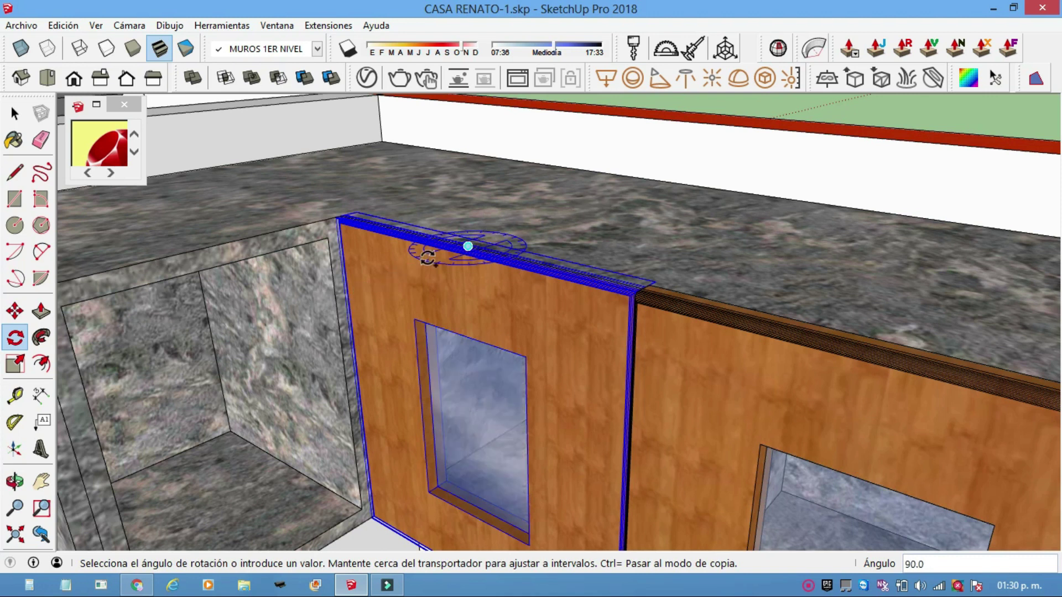
key(Escape)
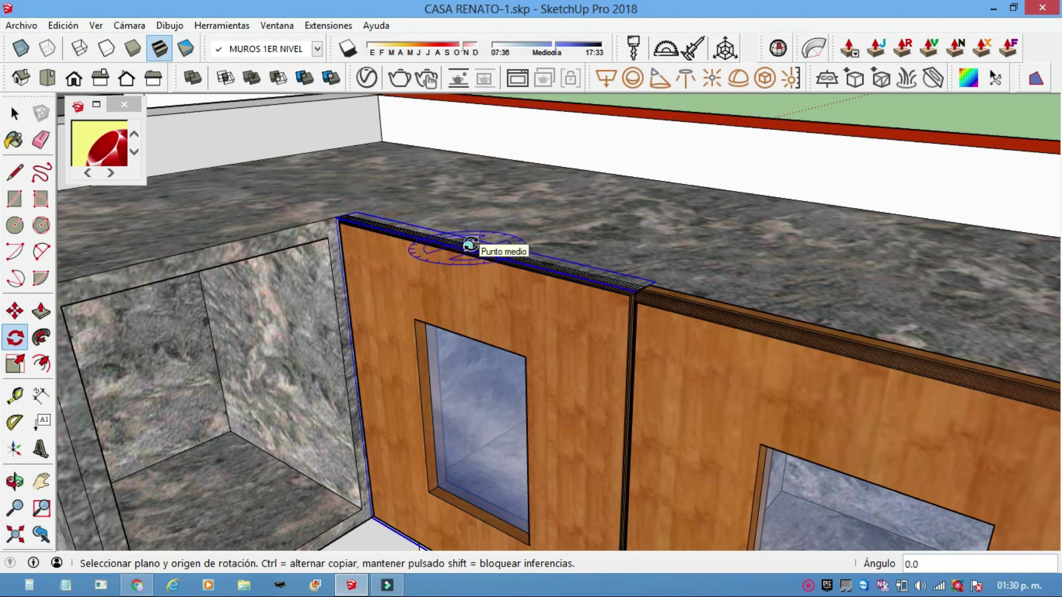
click(468, 246)
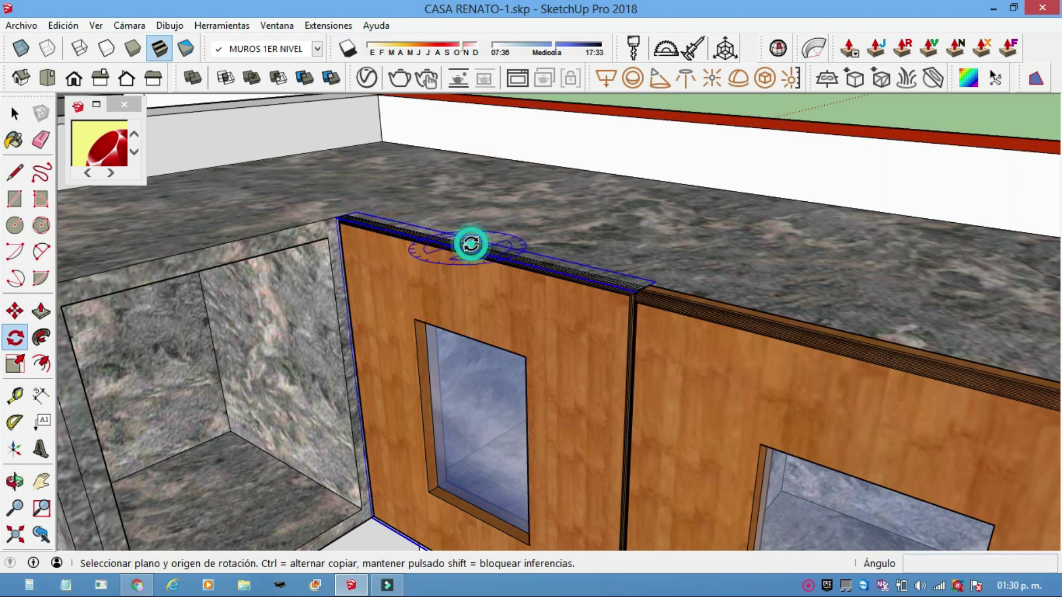
click(498, 224)
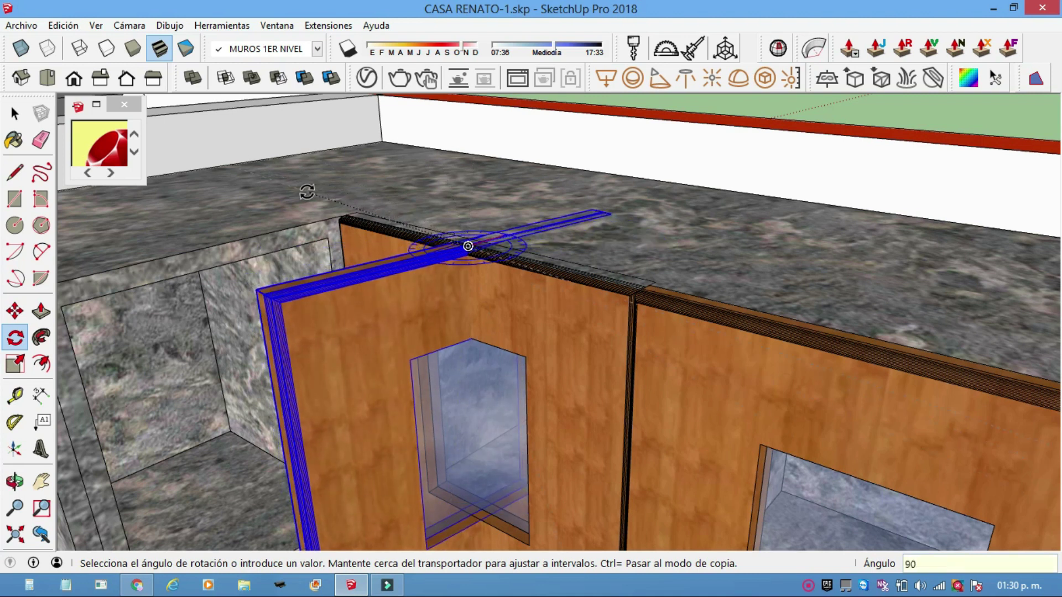
key(Return)
key(o)
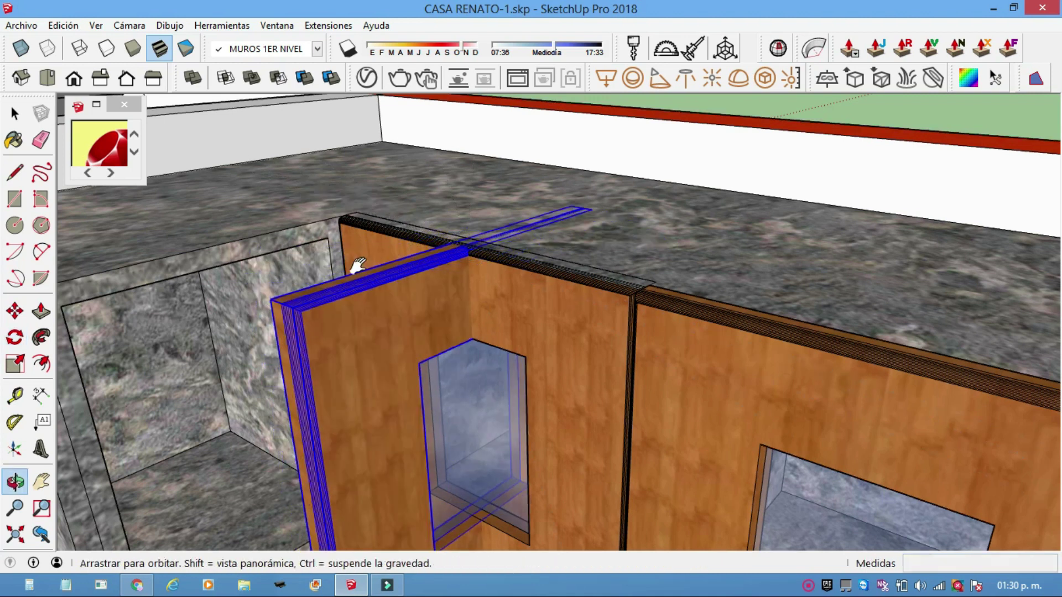
drag(358, 264, 486, 202)
key(q)
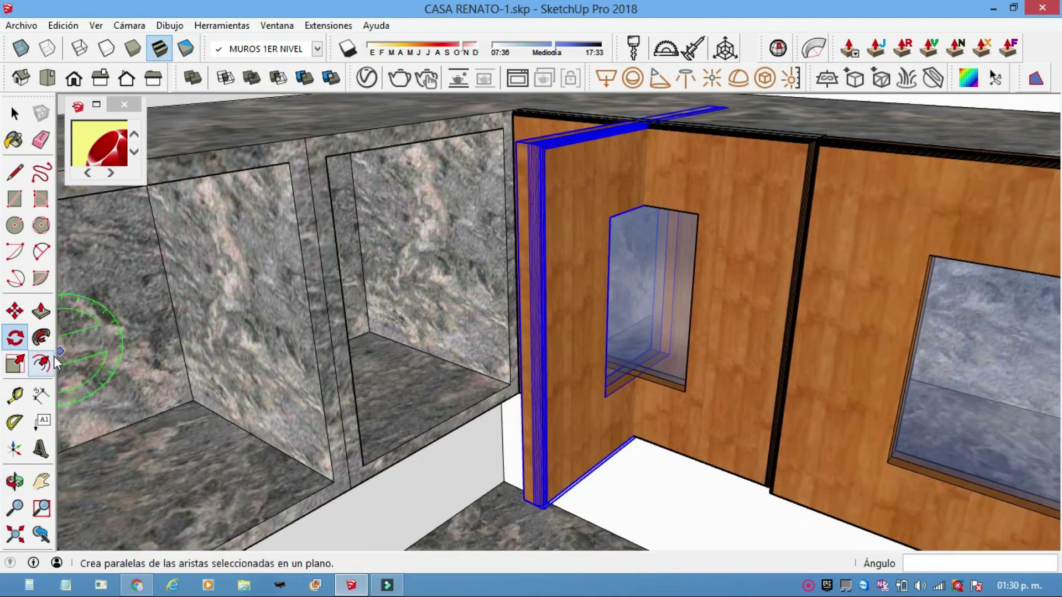
click(15, 311)
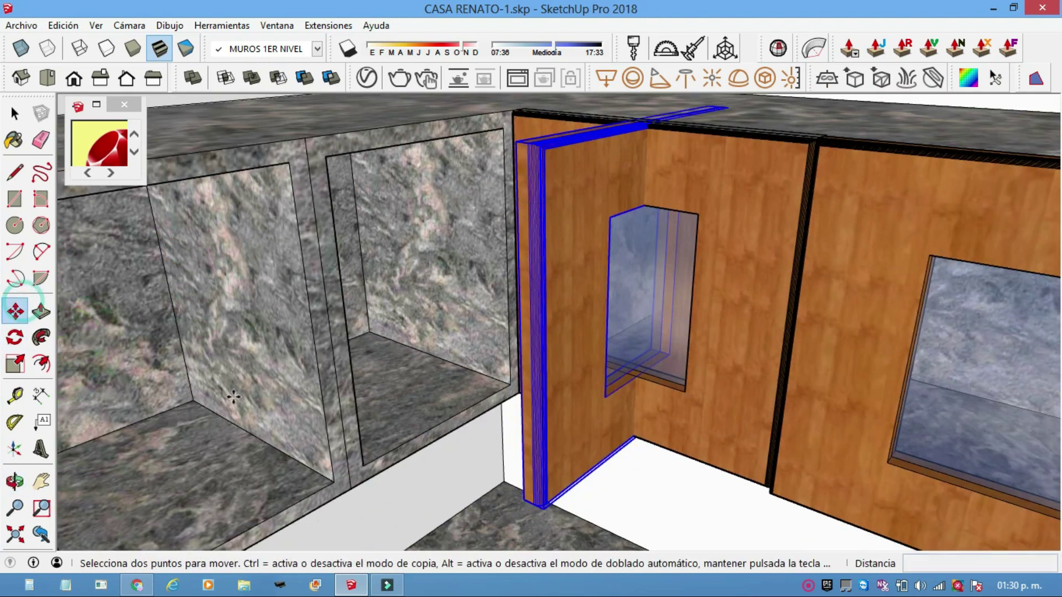
Step: Move the rotated door in front of the marble cabinet opening
click(528, 500)
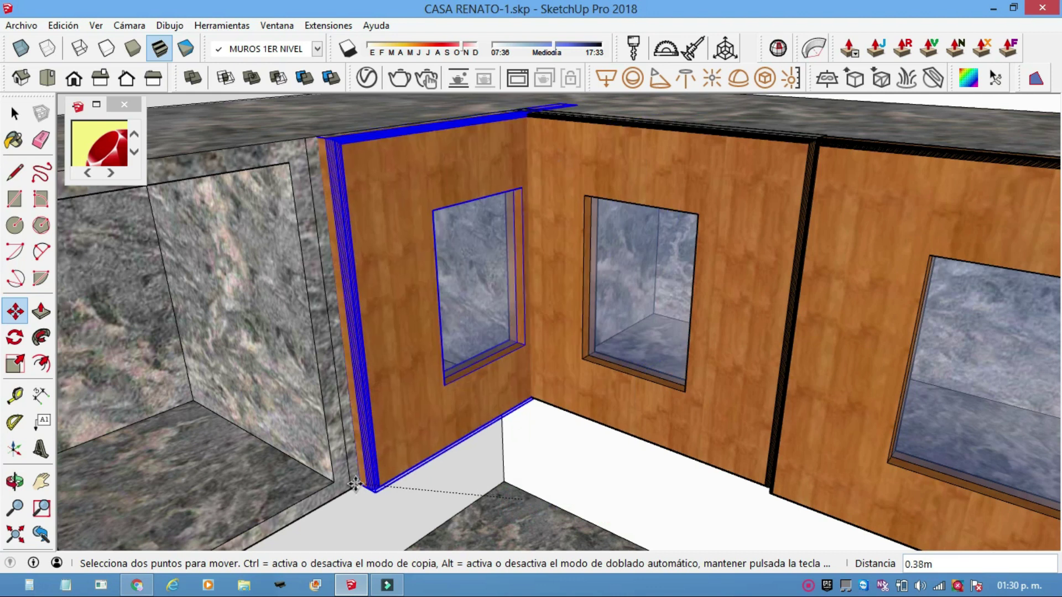
click(341, 490)
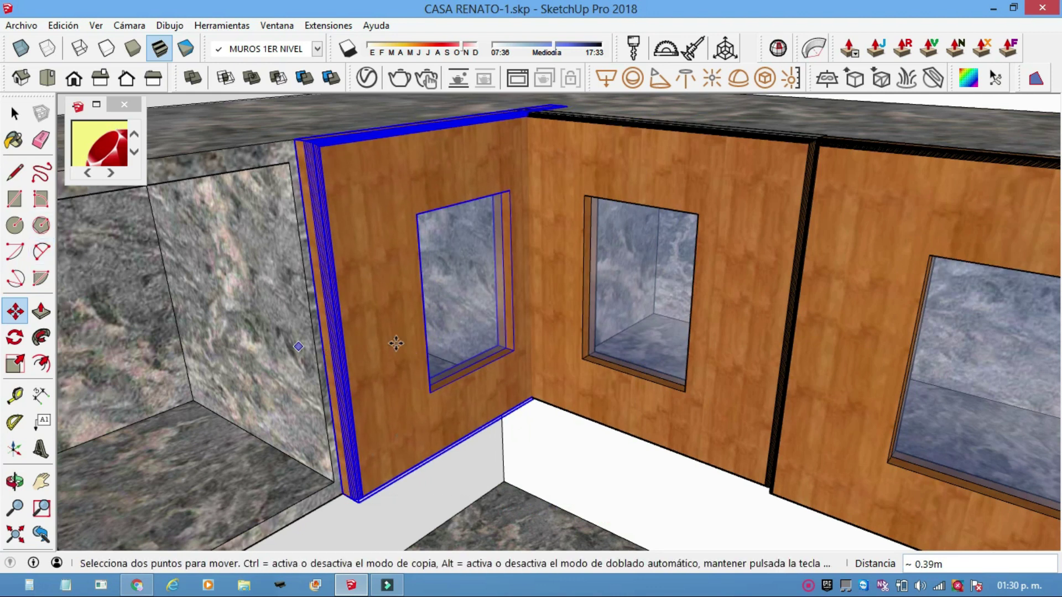
mouse_move(409, 326)
middle_down()
mouse_move(514, 237)
mouse_move(518, 318)
middle_up()
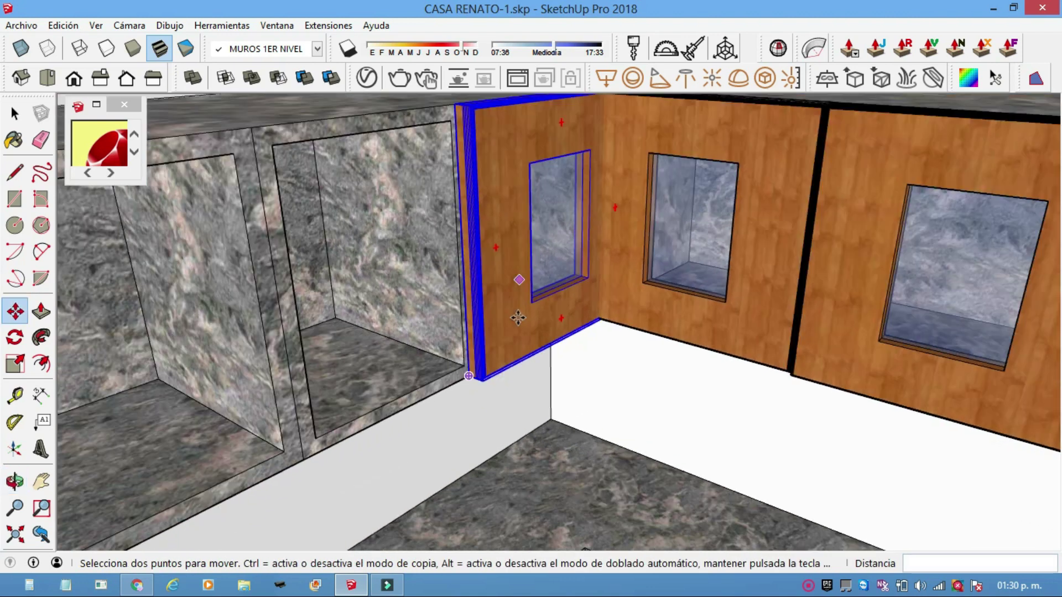
click(467, 377)
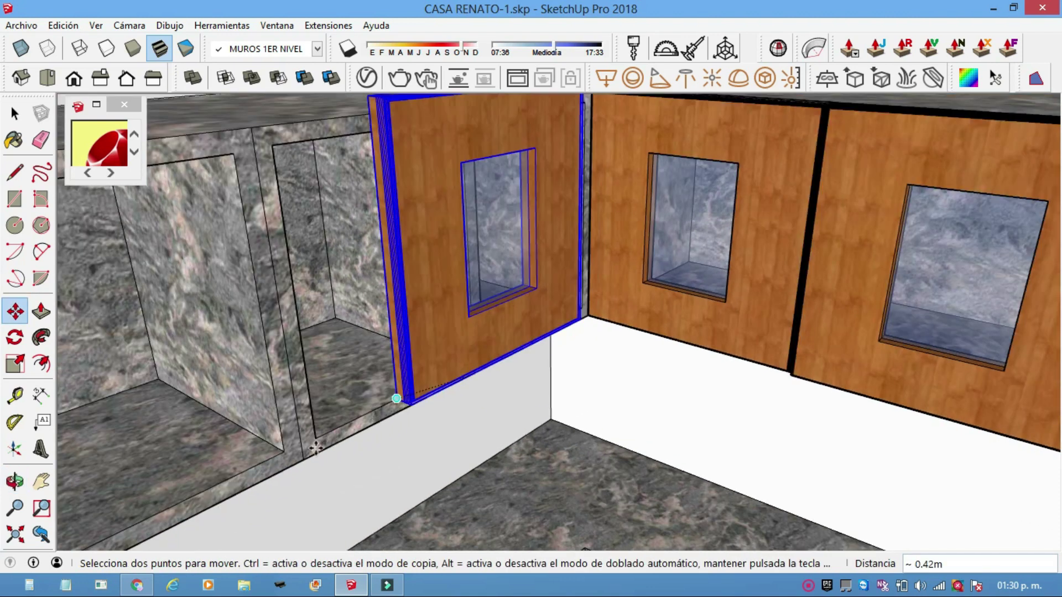
click(317, 464)
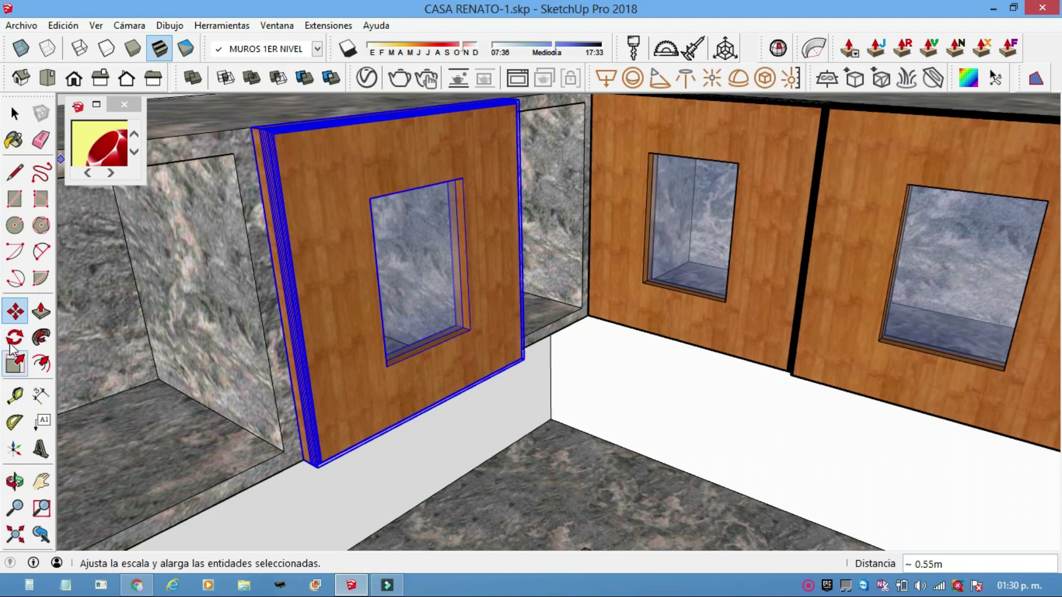
Step: Rescale the door's width along the green axis to fit the opening
click(14, 363)
scroll(483, 268, up, 2)
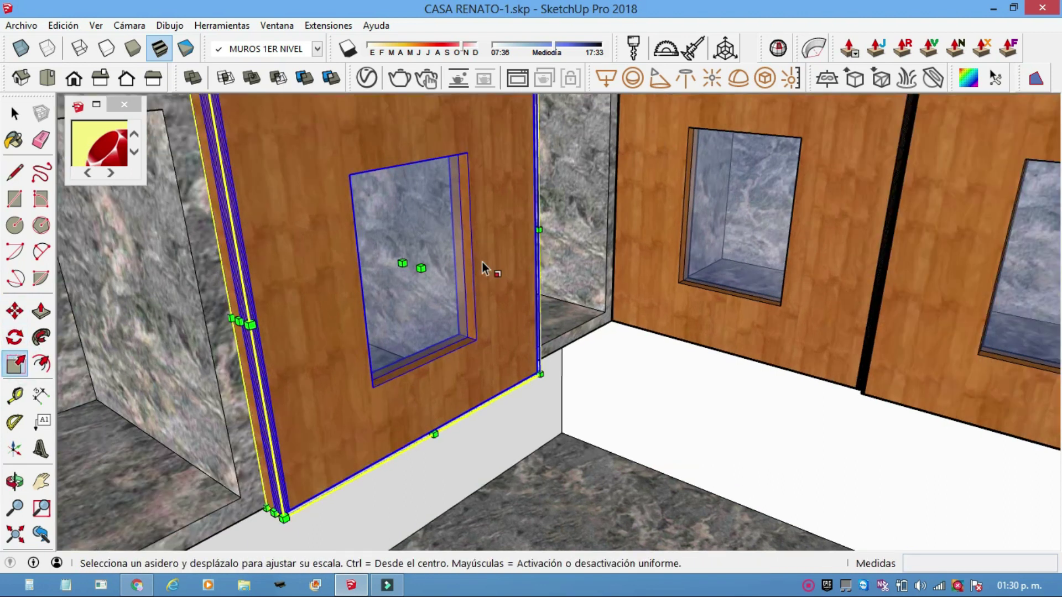
click(528, 229)
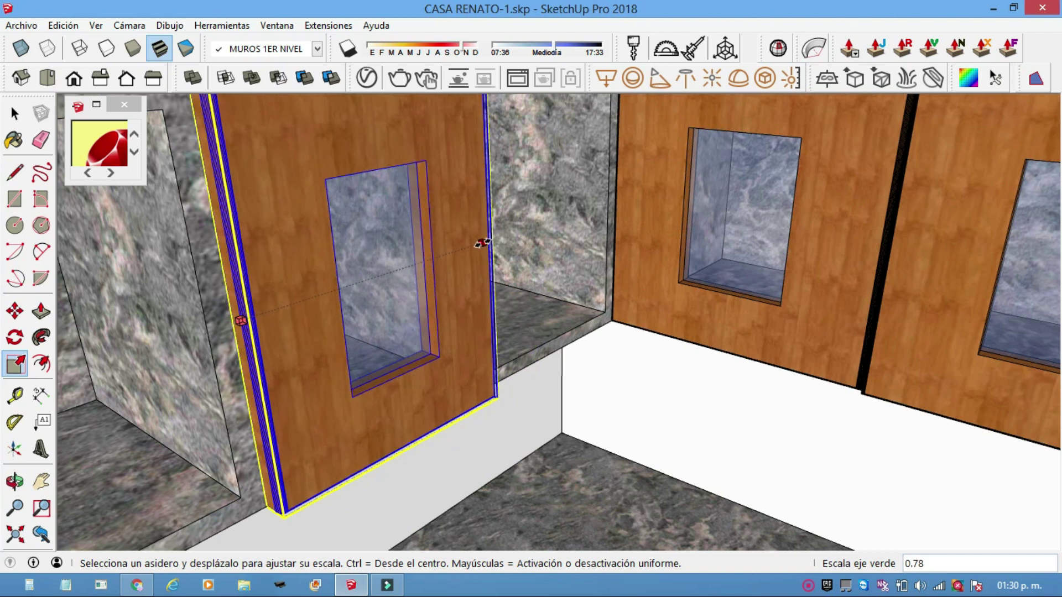
click(471, 246)
mouse_move(471, 246)
middle_down()
mouse_move(280, 228)
mouse_move(416, 221)
middle_up()
scroll(468, 227, up, 2)
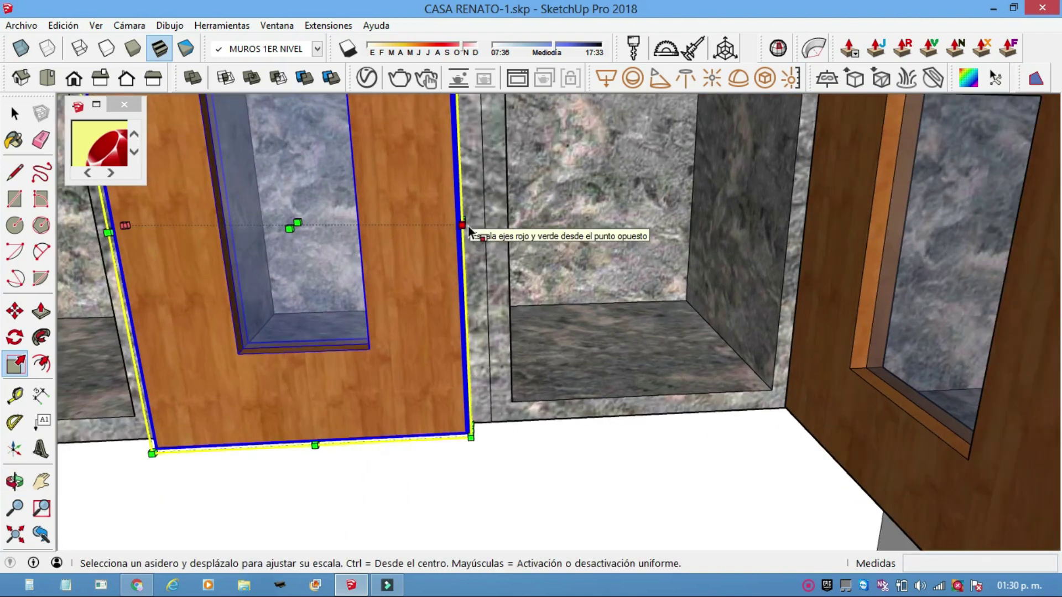
scroll(468, 226, up, 3)
click(455, 213)
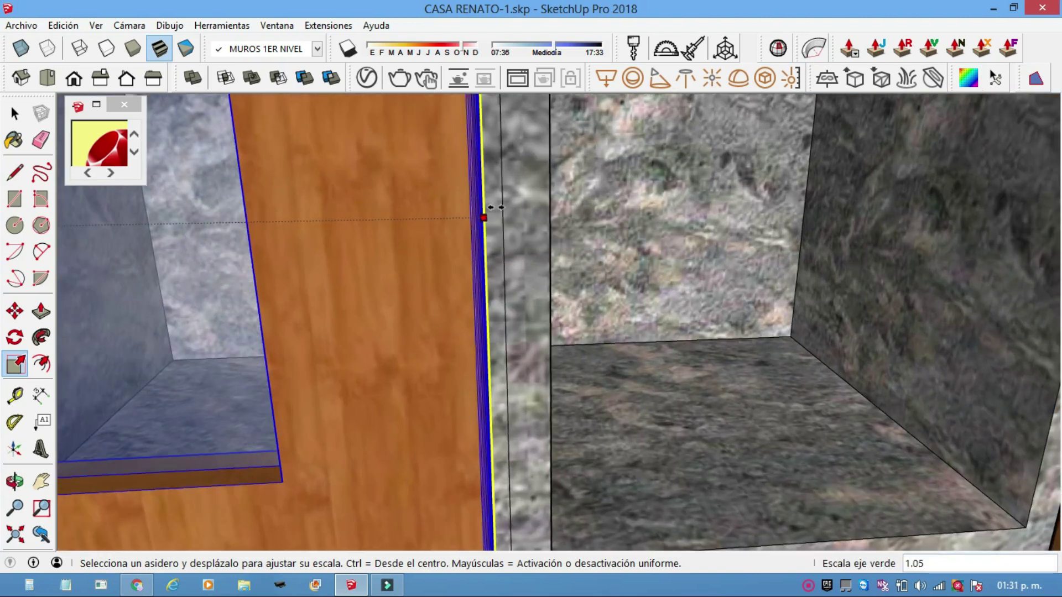
click(488, 233)
scroll(488, 233, down, 3)
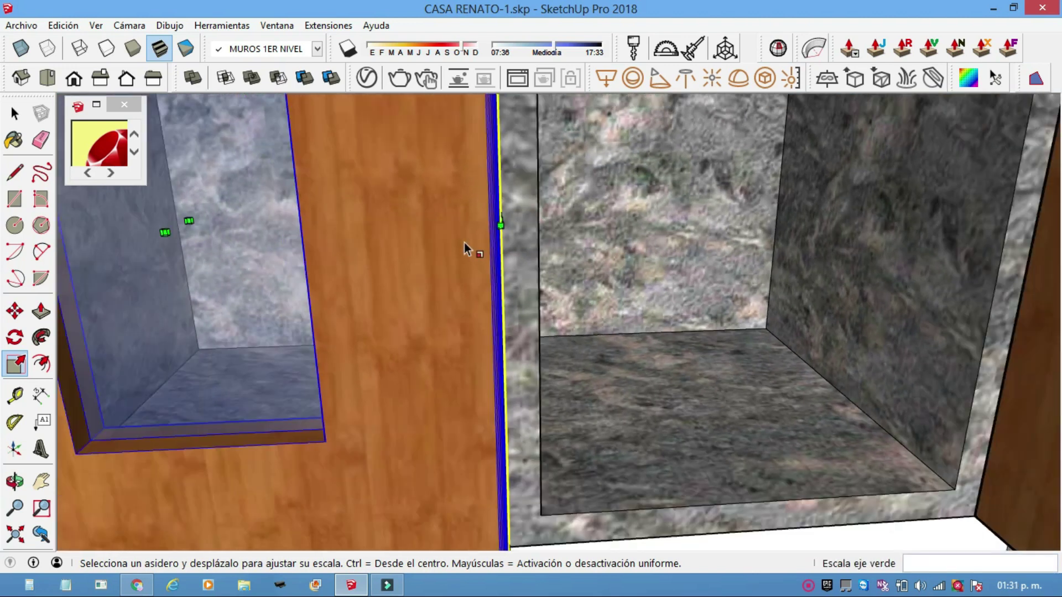
middle_drag(470, 247, 513, 303)
mouse_move(518, 414)
middle_down()
mouse_move(465, 384)
mouse_move(454, 397)
middle_up()
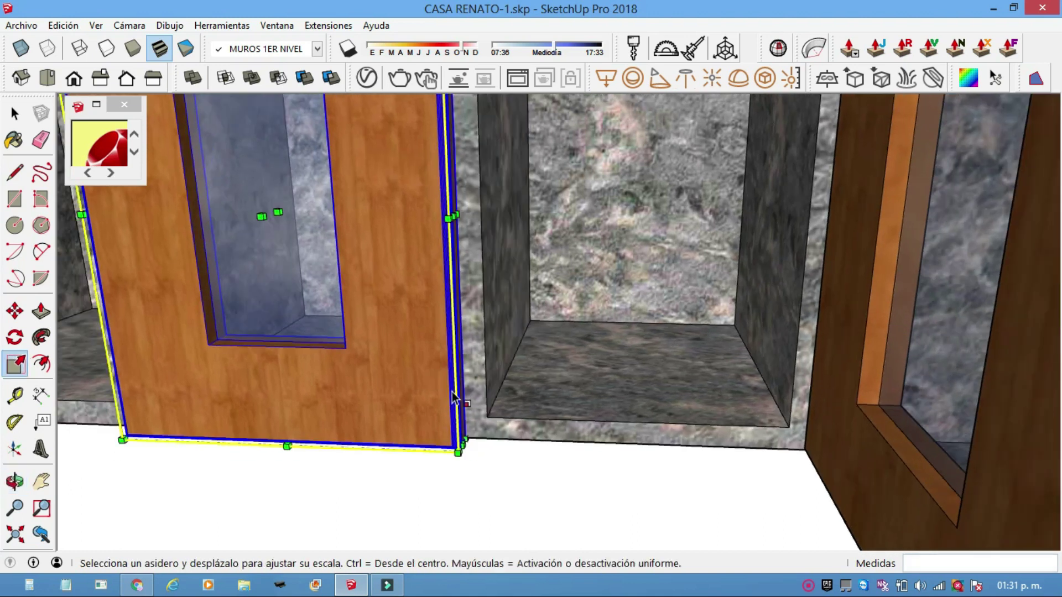
click(15, 311)
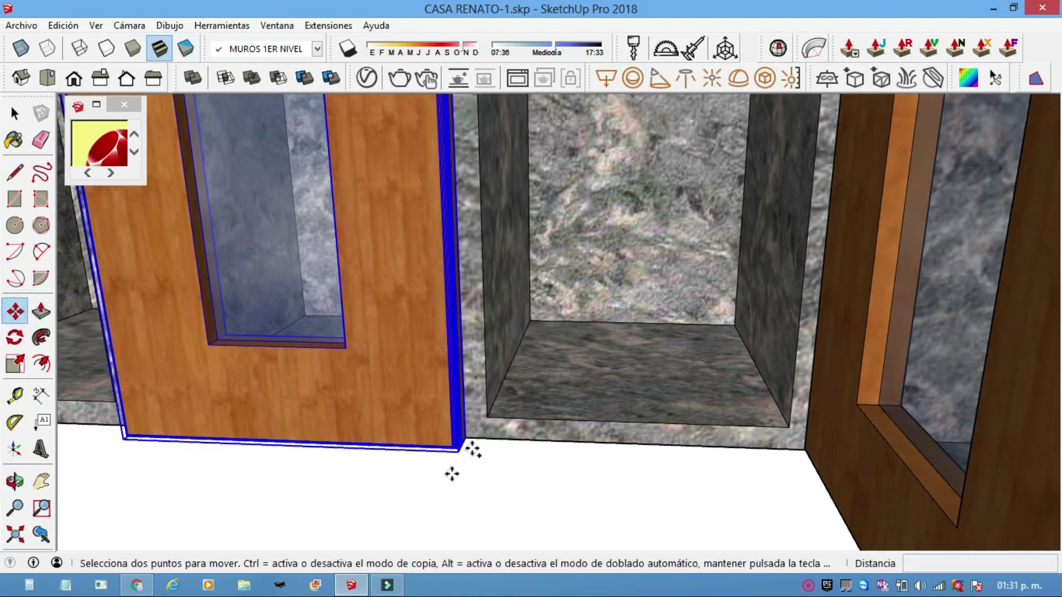
ctrl+click(465, 437)
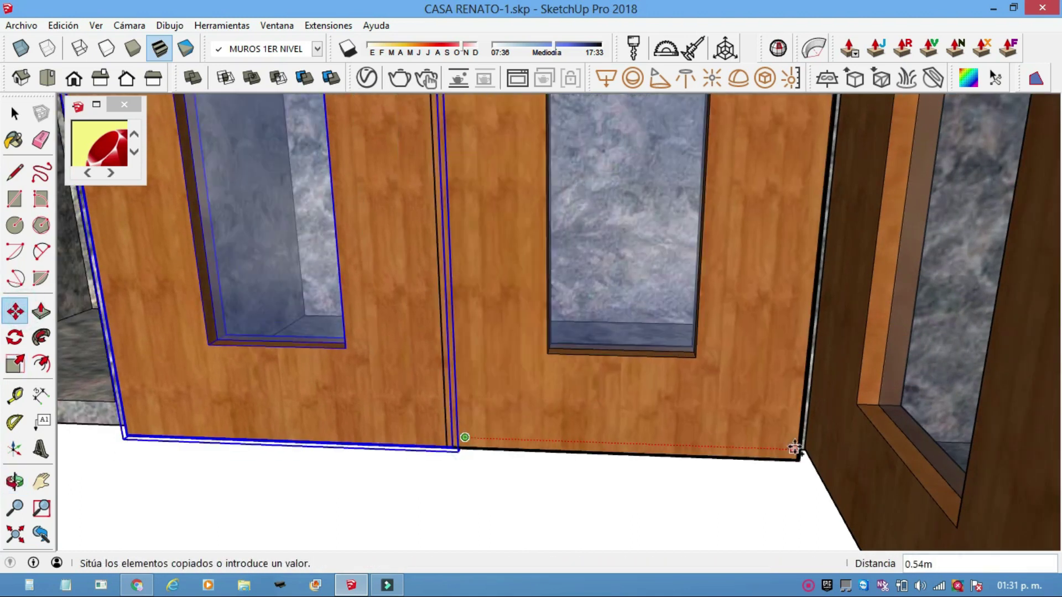
Step: Place the door copy in the next upper cabinet opening
click(800, 447)
middle_drag(675, 390, 632, 370)
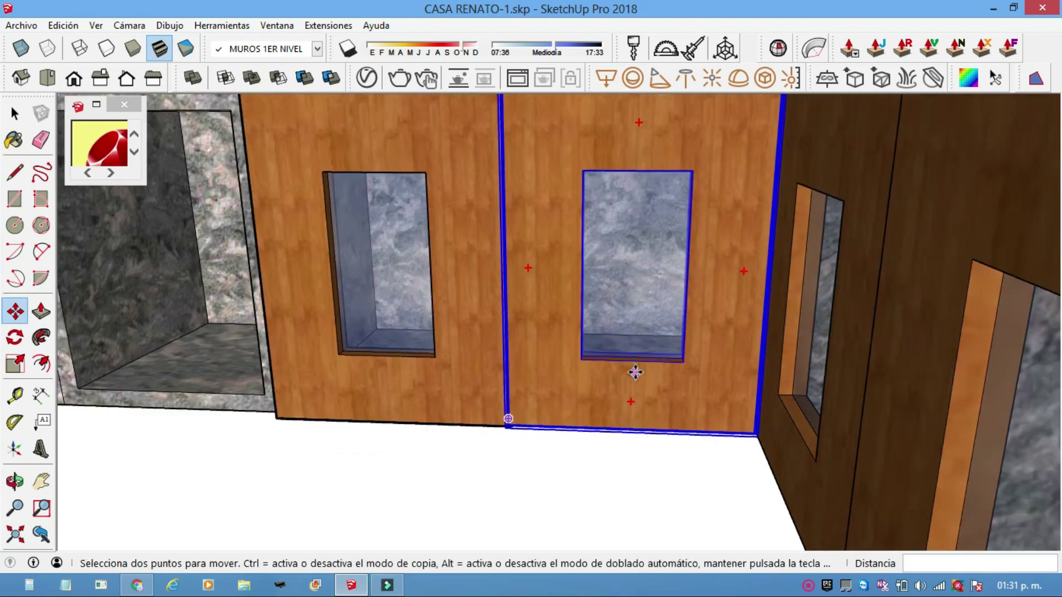
scroll(541, 357, down, 5)
mouse_move(541, 357)
middle_down()
mouse_move(531, 367)
mouse_move(559, 344)
mouse_move(549, 333)
middle_up()
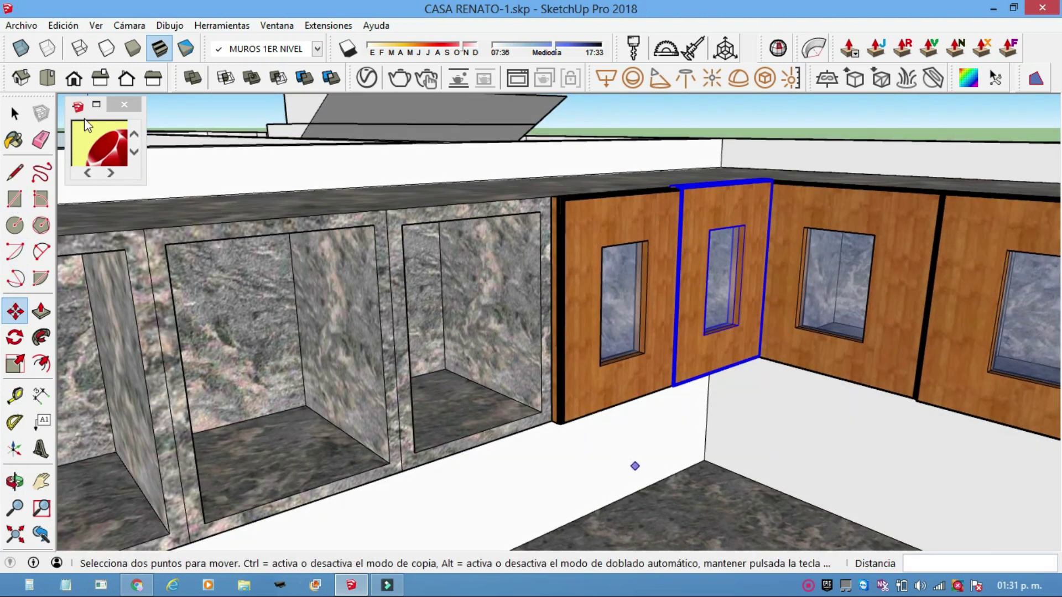
Step: Select the first door and Ctrl-copy it into the openings to the left
click(15, 113)
click(592, 401)
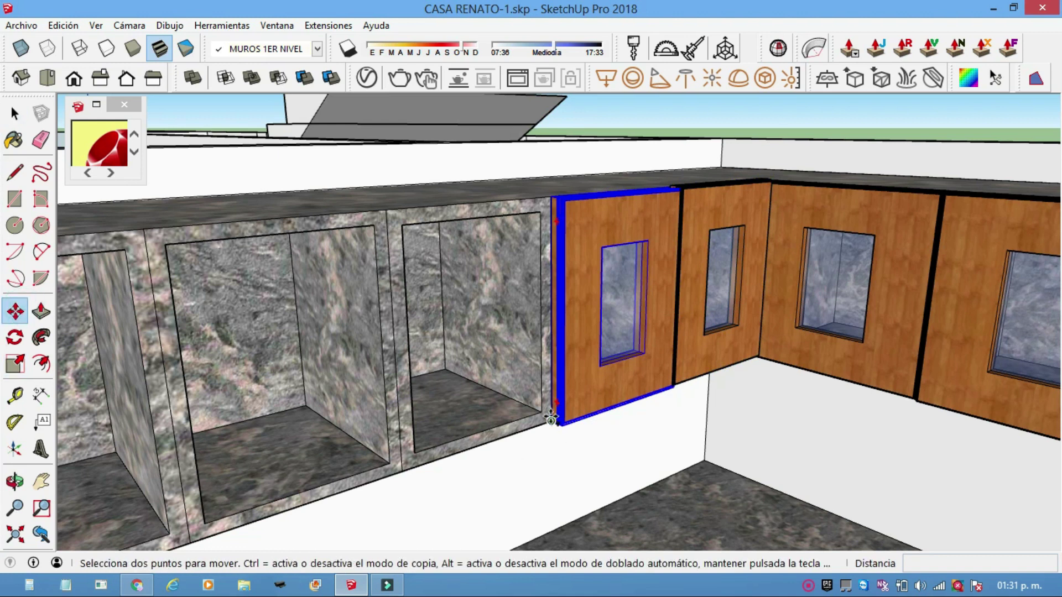
key(ctrl)
click(551, 419)
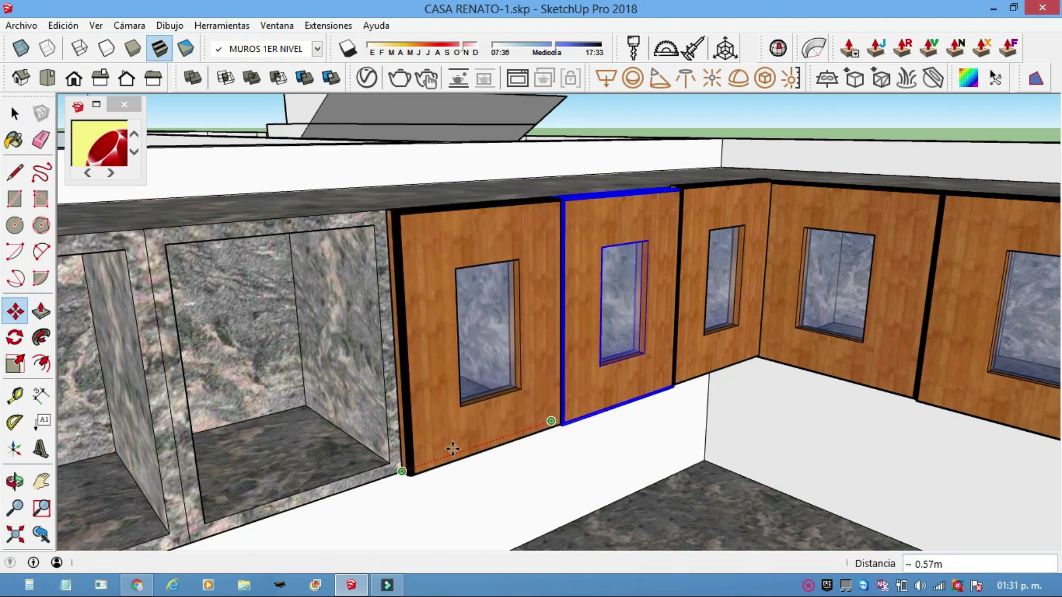
click(402, 471)
middle_drag(402, 471, 441, 459)
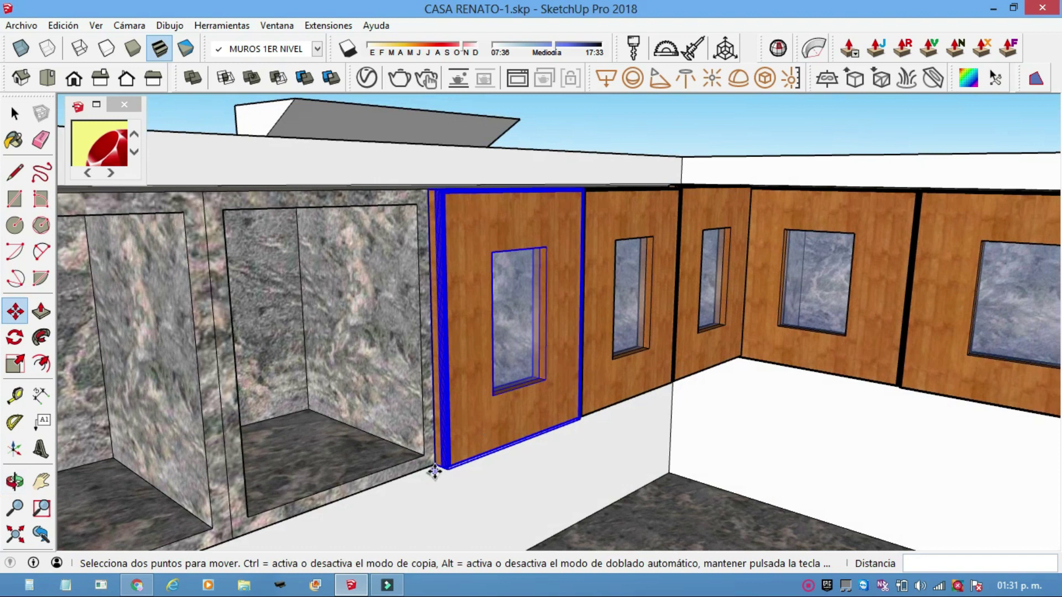
click(435, 466)
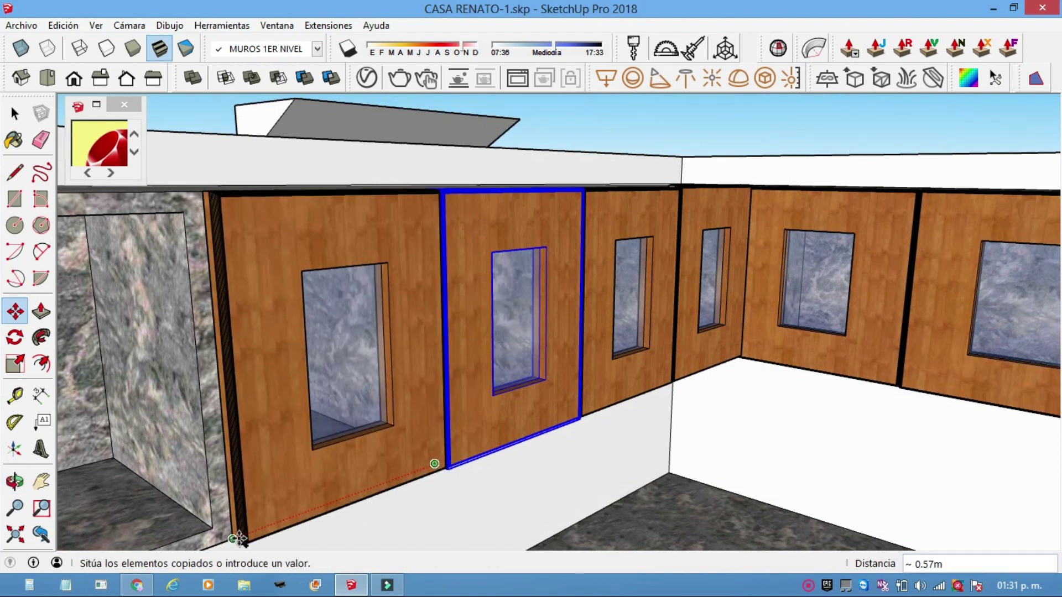
click(233, 539)
scroll(432, 415, down, 3)
middle_drag(430, 415, 480, 387)
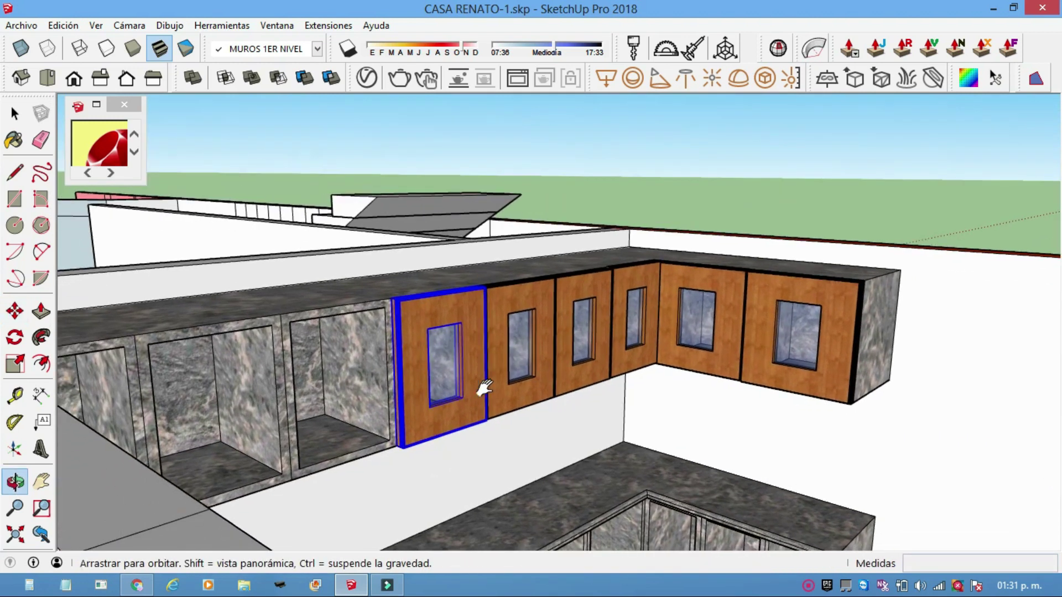
scroll(386, 470, up, 3)
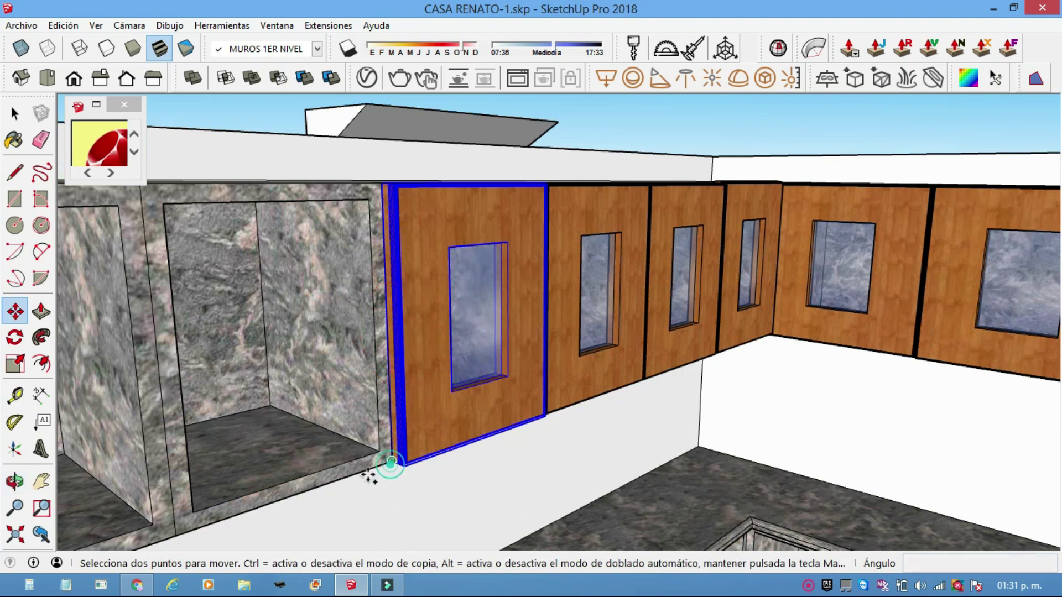
Step: Copy the door again into the left cabinet corner opening
click(391, 462)
click(237, 488)
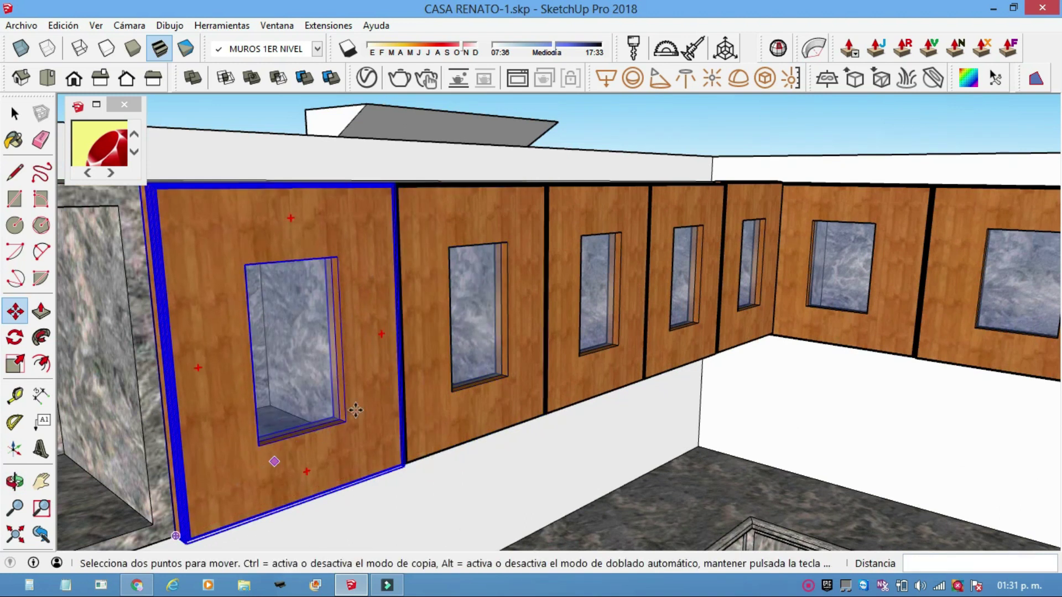
middle_drag(243, 481, 474, 367)
scroll(371, 438, up, 2)
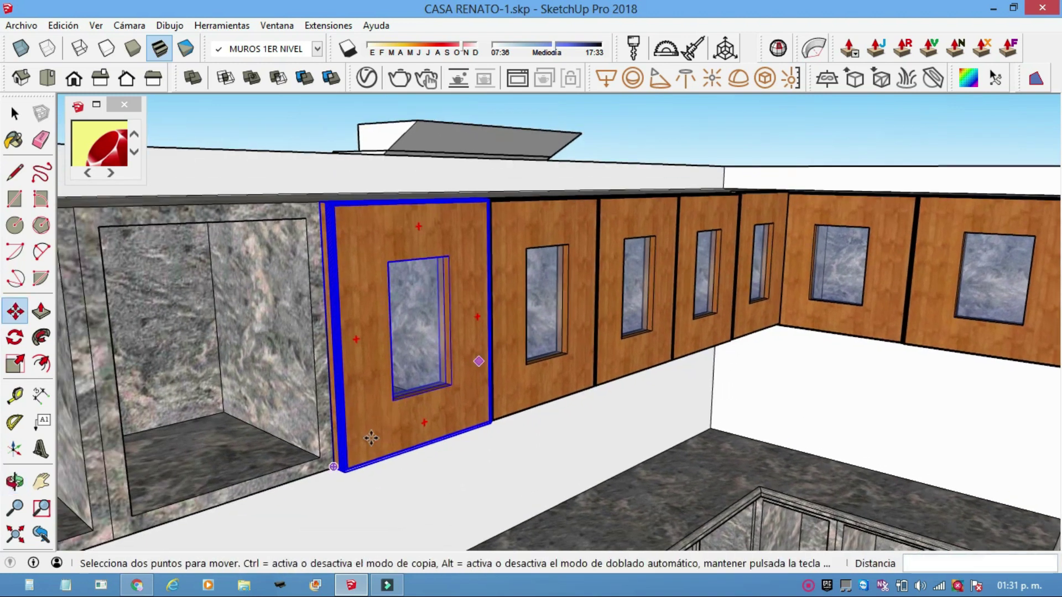
click(333, 469)
click(122, 537)
Step: Copy the door into the last remaining opening at the row's end
mouse_move(347, 428)
middle_down()
mouse_move(232, 450)
mouse_move(228, 417)
middle_up()
mouse_move(465, 365)
middle_down()
mouse_move(403, 403)
mouse_move(474, 403)
mouse_move(455, 418)
middle_up()
scroll(404, 403, up, 2)
scroll(415, 409, up, 2)
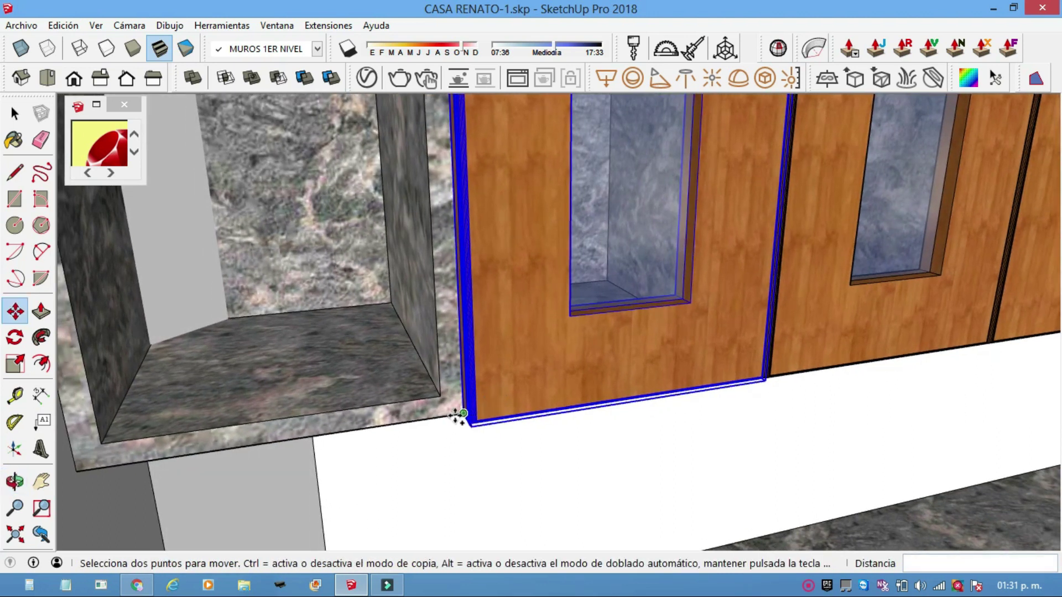
click(457, 416)
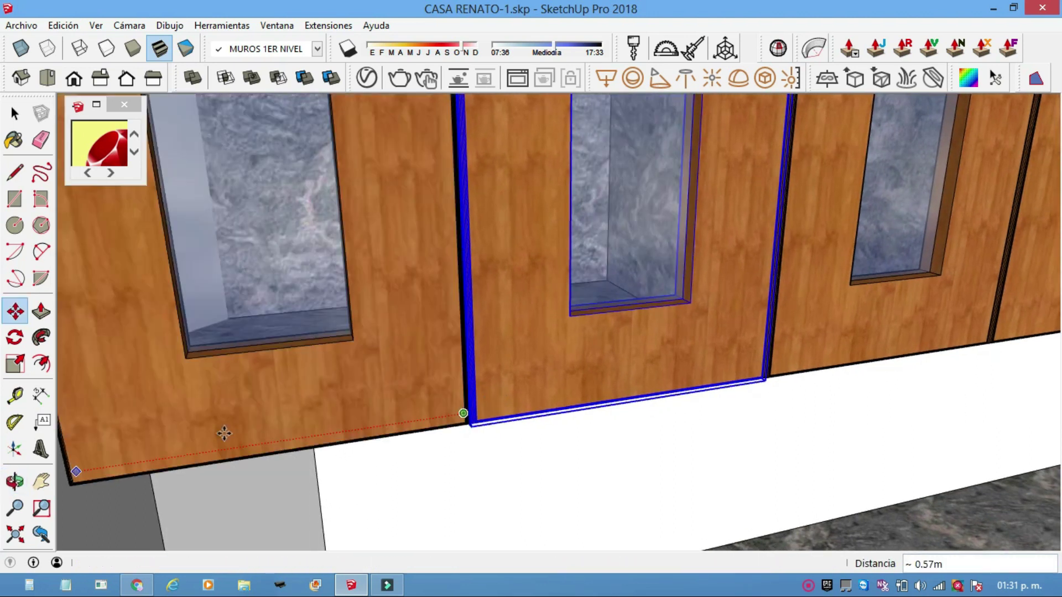
click(224, 433)
scroll(407, 403, down, 3)
scroll(545, 370, down, 3)
mouse_move(801, 332)
middle_down()
mouse_move(854, 302)
mouse_move(742, 372)
middle_up()
scroll(741, 372, down, 3)
scroll(888, 408, up, 3)
middle_drag(889, 407, 578, 284)
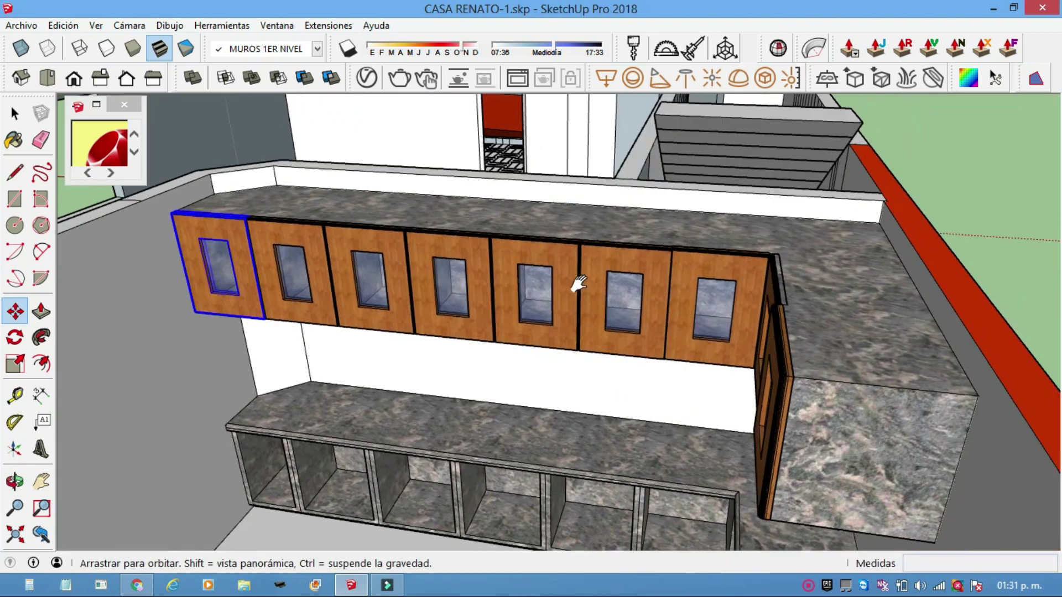
scroll(578, 283, down, 3)
middle_drag(620, 358, 625, 365)
scroll(625, 365, up, 3)
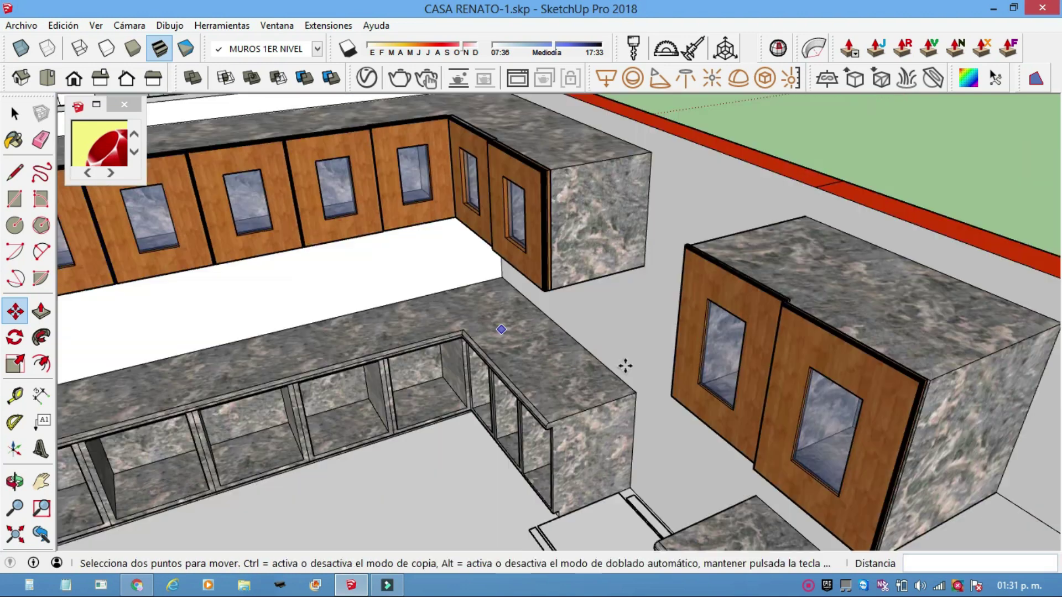
scroll(625, 365, down, 3)
middle_drag(784, 384, 758, 339)
scroll(786, 304, up, 3)
scroll(811, 268, up, 2)
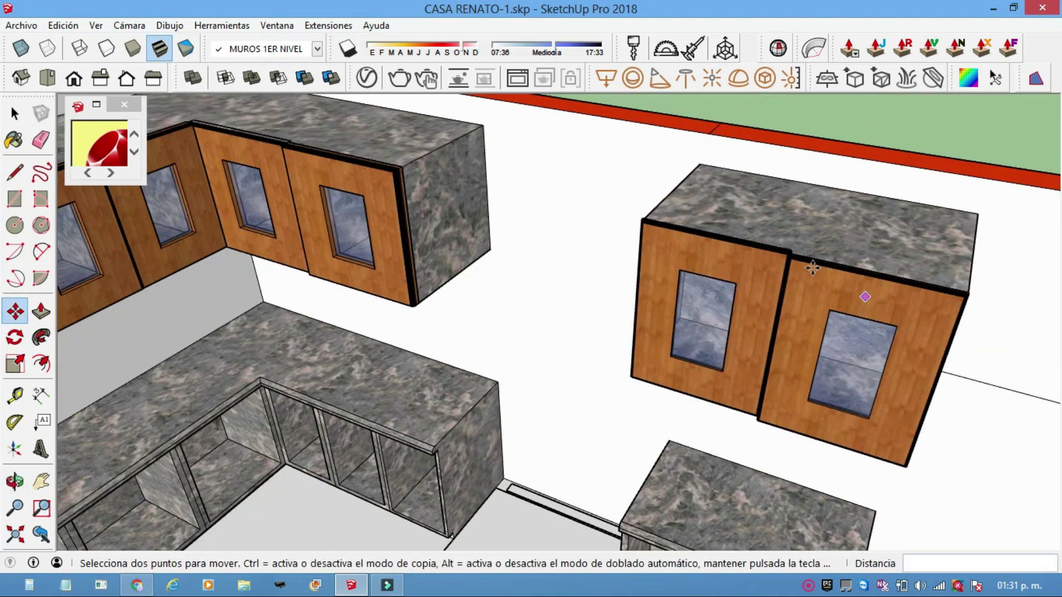
scroll(812, 268, up, 2)
mouse_move(809, 273)
middle_down()
mouse_move(537, 298)
mouse_move(552, 310)
middle_up()
scroll(608, 360, down, 2)
mouse_move(636, 398)
shift+middle_down()
mouse_move(658, 420)
mouse_move(781, 183)
shift+middle_up()
Step: Select the door standing by the counter and start moving it
click(15, 114)
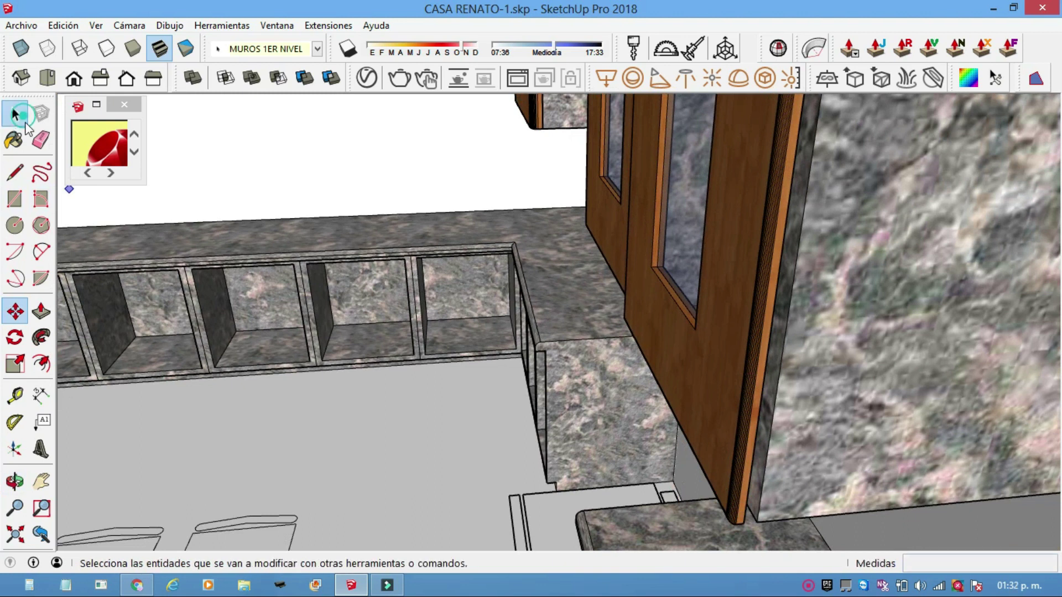
click(741, 528)
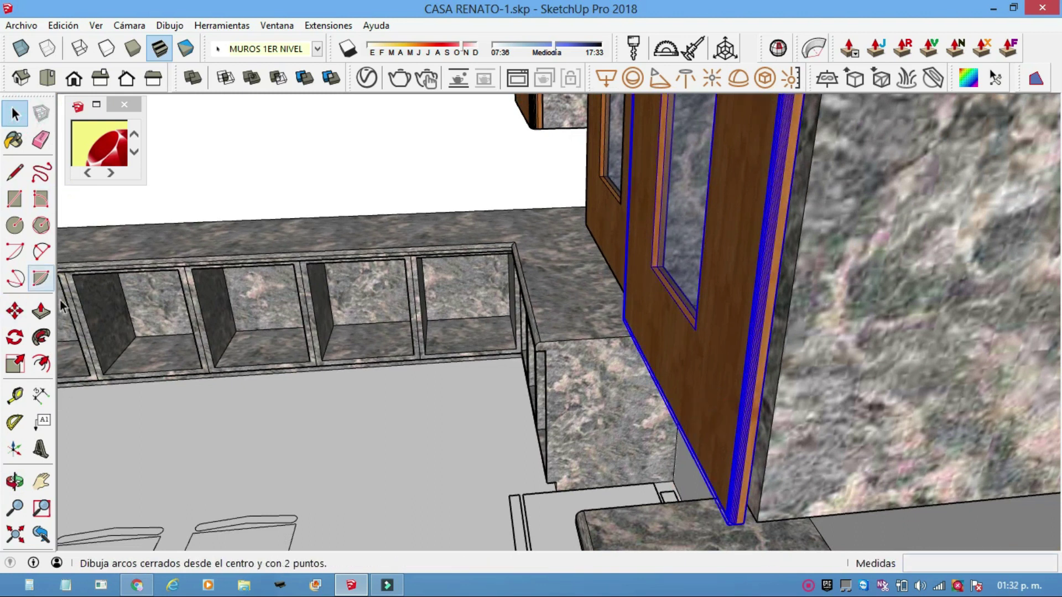
click(14, 311)
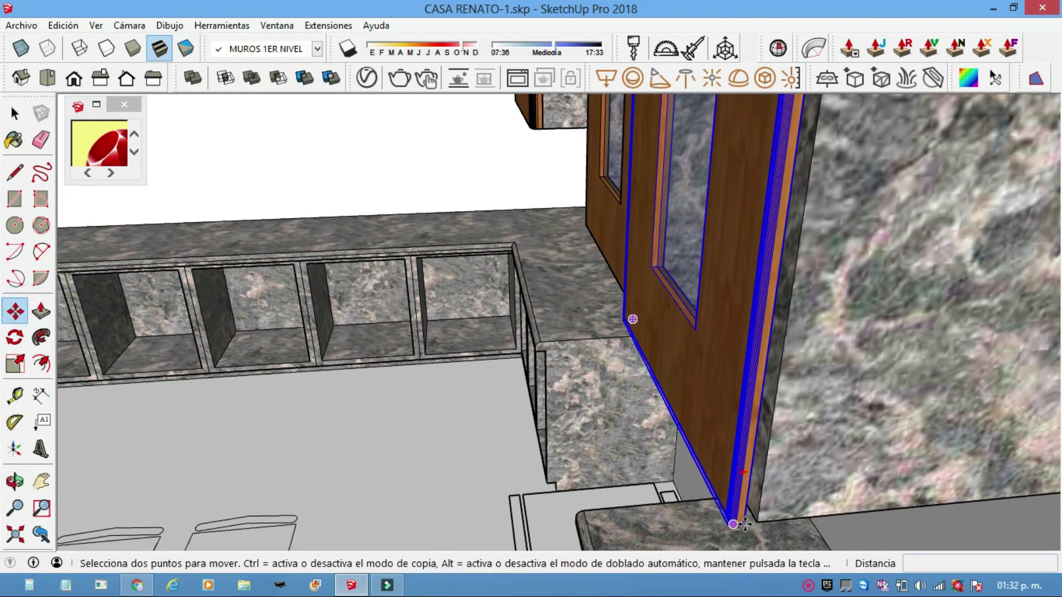
scroll(746, 520, down, 1)
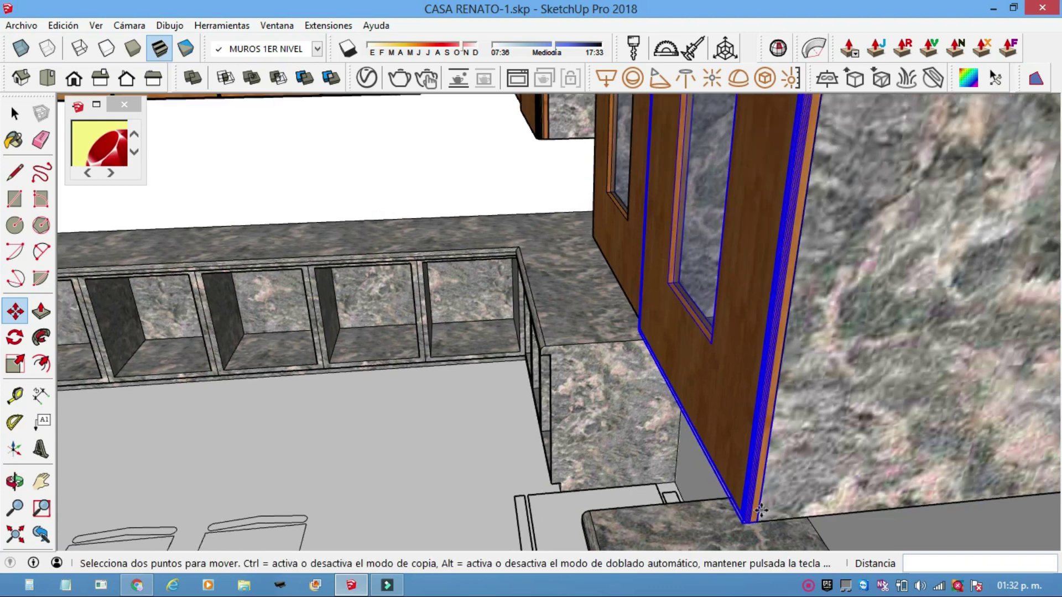
scroll(762, 501, down, 2)
scroll(762, 500, down, 2)
middle_drag(761, 500, 965, 443)
mouse_move(765, 348)
middle_down()
mouse_move(600, 368)
mouse_move(861, 431)
mouse_move(841, 308)
middle_up()
scroll(866, 415, up, 2)
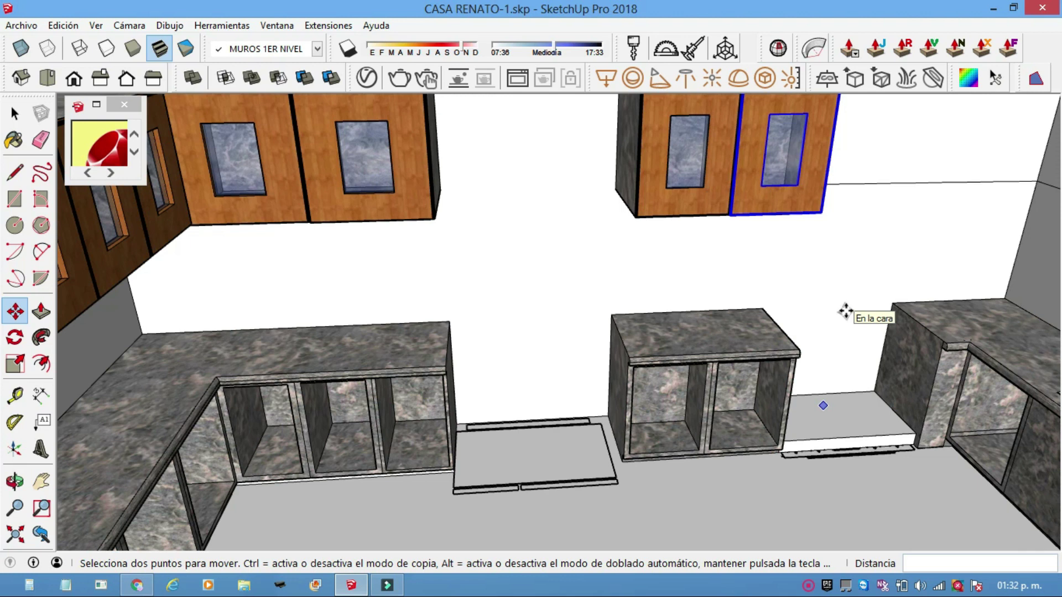
mouse_move(839, 339)
middle_down()
mouse_move(882, 355)
mouse_move(684, 351)
mouse_move(765, 369)
mouse_move(866, 307)
middle_up()
mouse_move(655, 379)
middle_down()
mouse_move(962, 244)
mouse_move(542, 391)
mouse_move(759, 355)
mouse_move(798, 379)
mouse_move(720, 429)
mouse_move(835, 367)
mouse_move(830, 439)
mouse_move(669, 403)
mouse_move(722, 356)
mouse_move(635, 360)
mouse_move(675, 317)
mouse_move(664, 362)
middle_up()
mouse_move(644, 409)
middle_down()
mouse_move(622, 351)
mouse_move(583, 361)
middle_up()
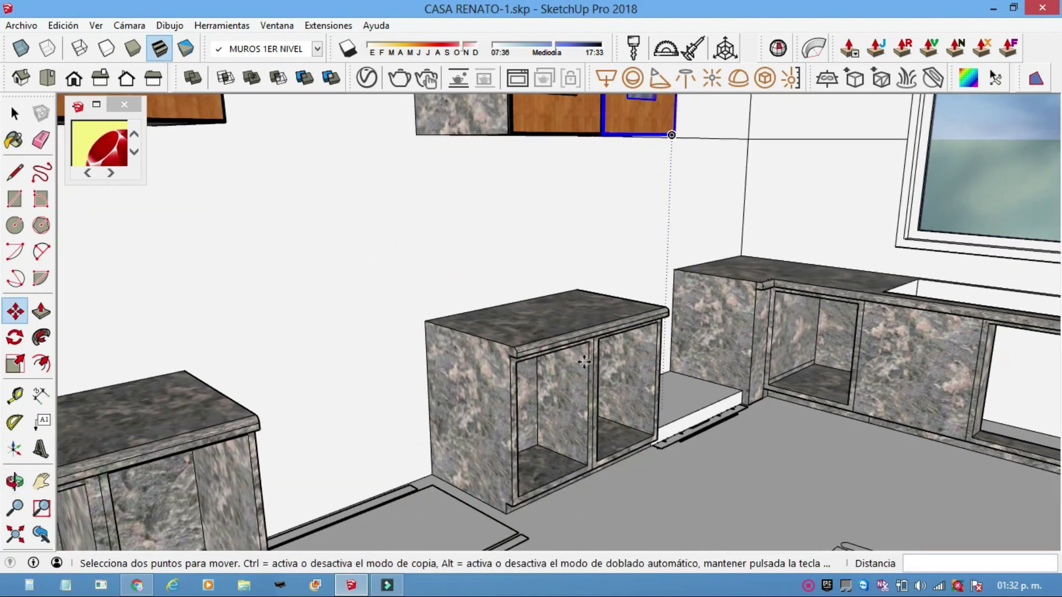
scroll(564, 376, up, 1)
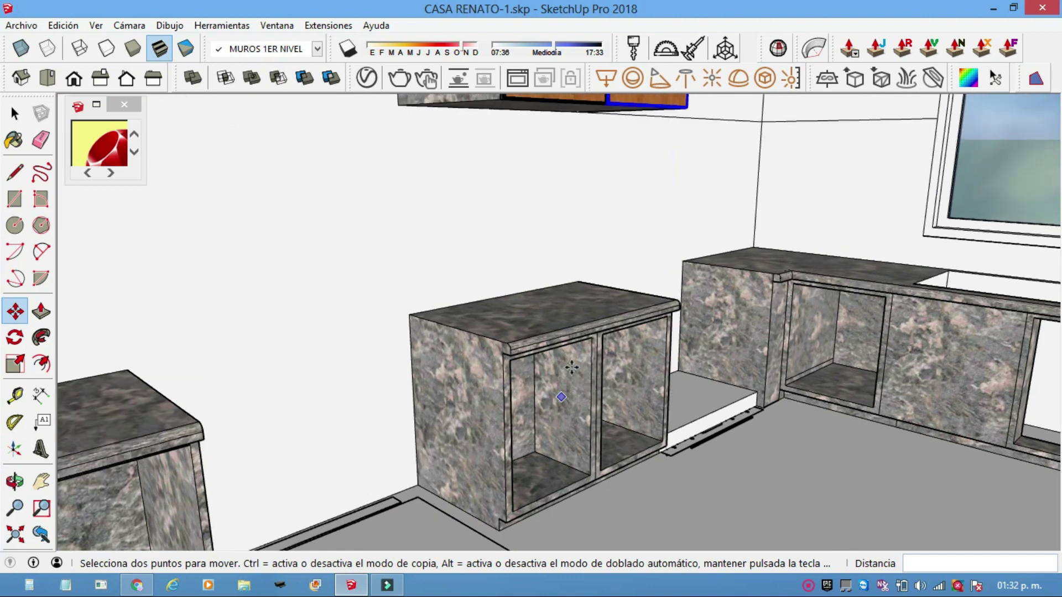
scroll(590, 330, down, 1)
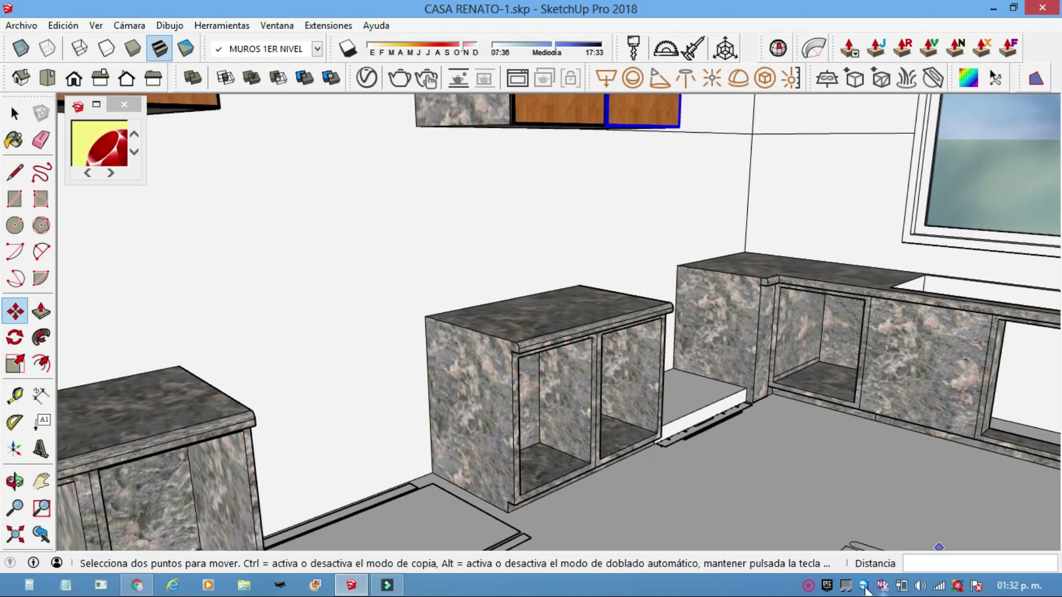
click(813, 587)
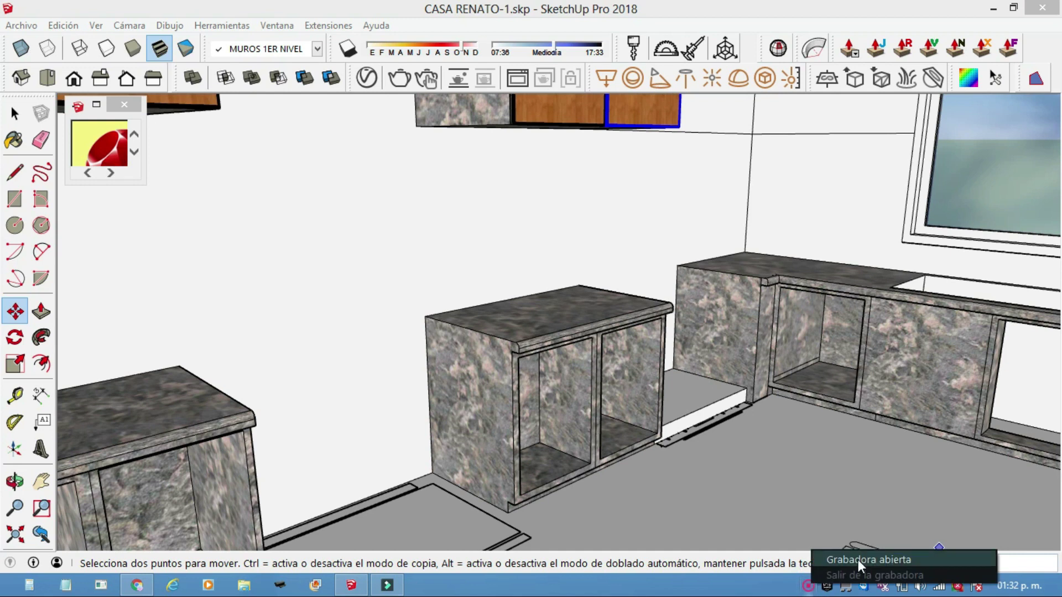
click(857, 560)
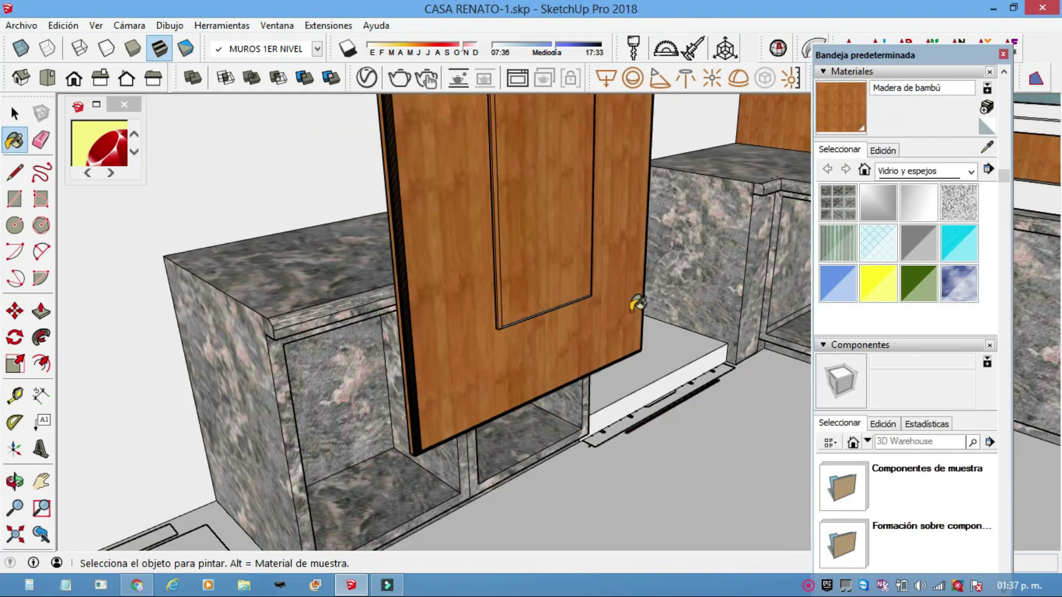
Step: Select the whole wood door component
mouse_move(637, 303)
middle_down()
mouse_move(615, 291)
mouse_move(749, 297)
middle_up()
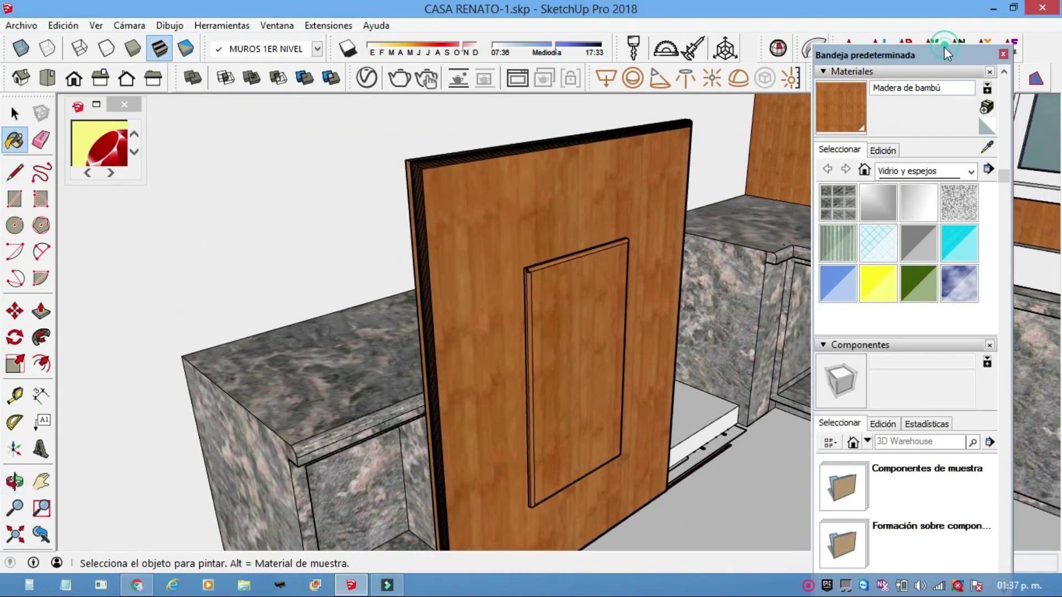
scroll(905, 111, down, 5)
mouse_move(587, 272)
middle_down()
mouse_move(581, 308)
mouse_move(575, 284)
middle_up()
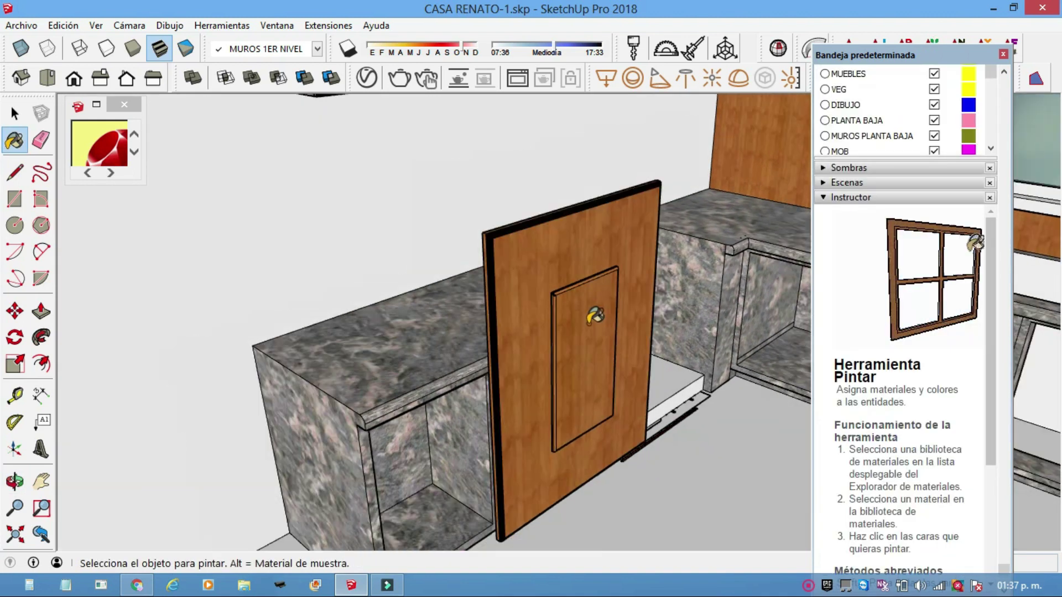
middle_drag(589, 370, 611, 314)
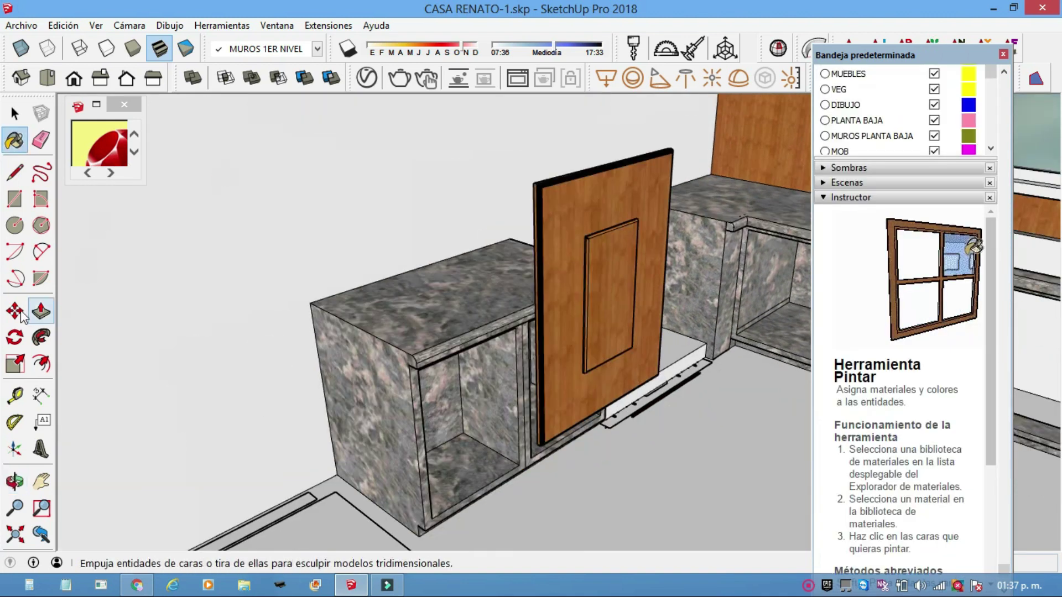
click(15, 312)
click(15, 113)
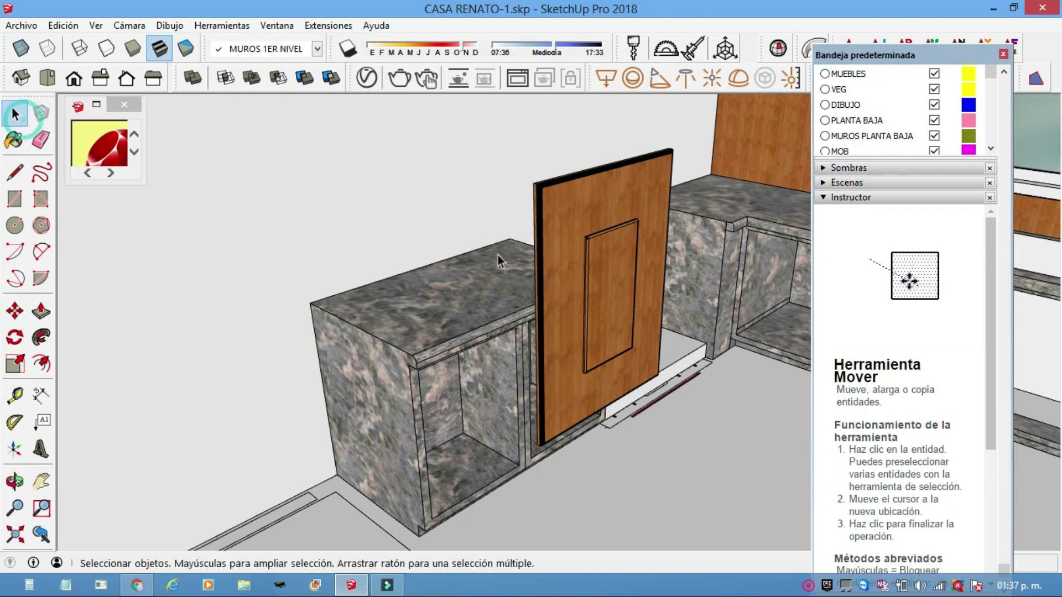
click(626, 274)
Step: Inside the door component, select the inset panel and wooden slab faces
double_click(616, 264)
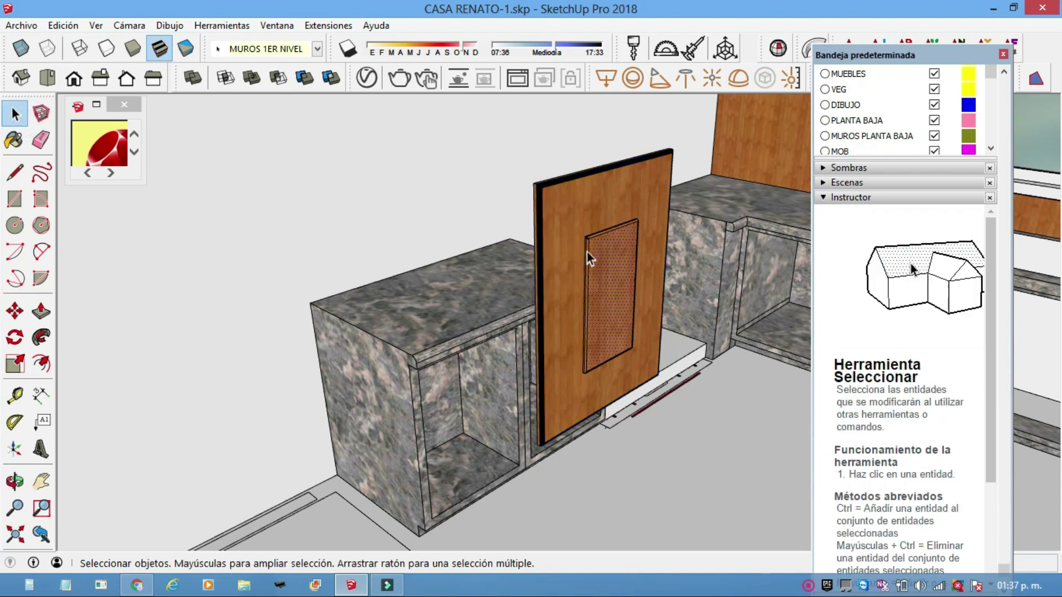
double_click(601, 251)
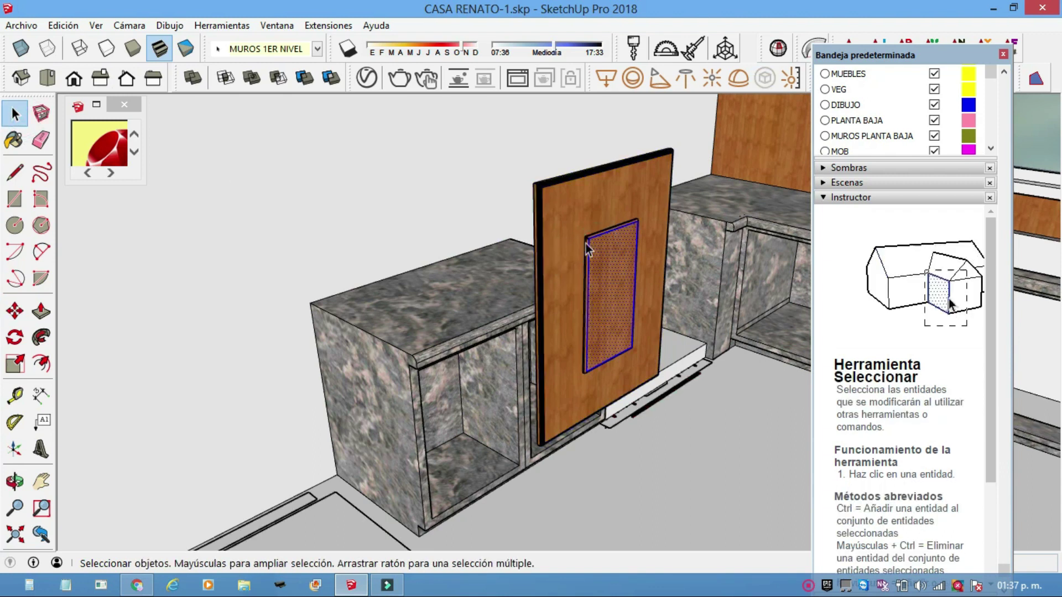
scroll(588, 250, up, 3)
ctrl+click(596, 231)
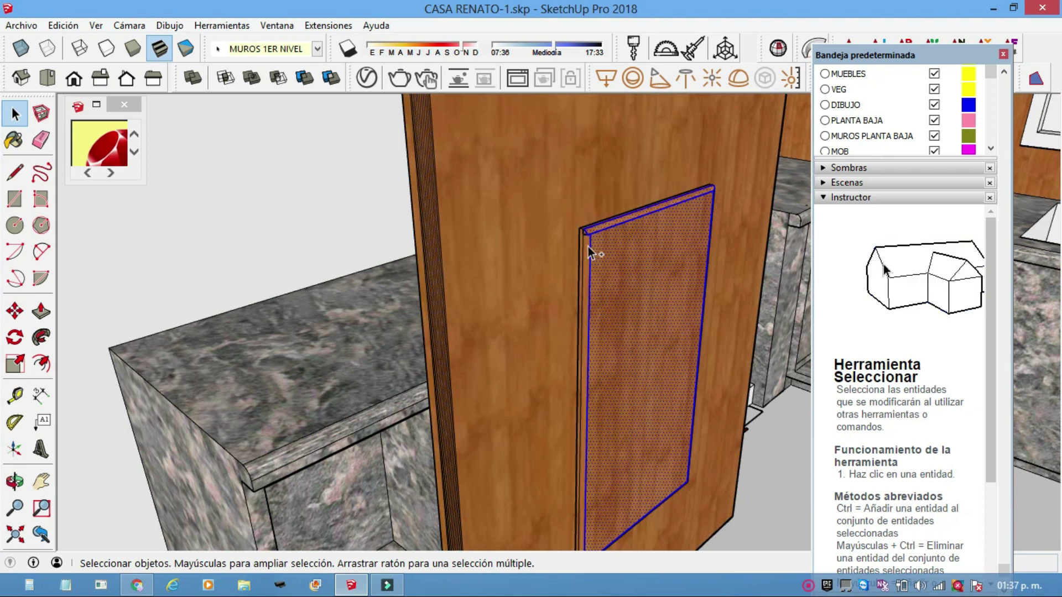
ctrl+click(586, 248)
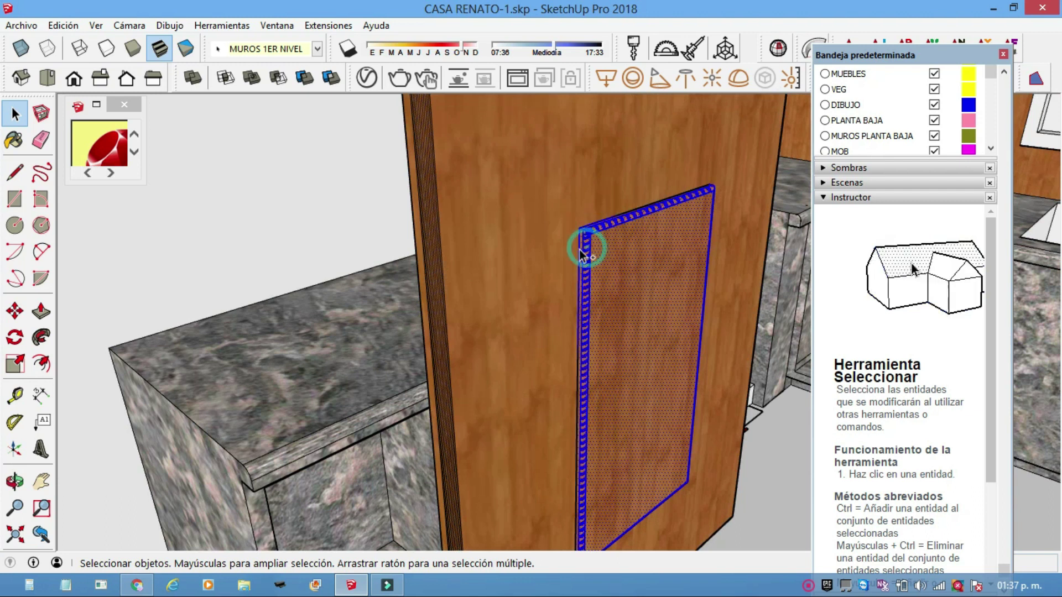
ctrl+click(537, 224)
double_click(538, 222)
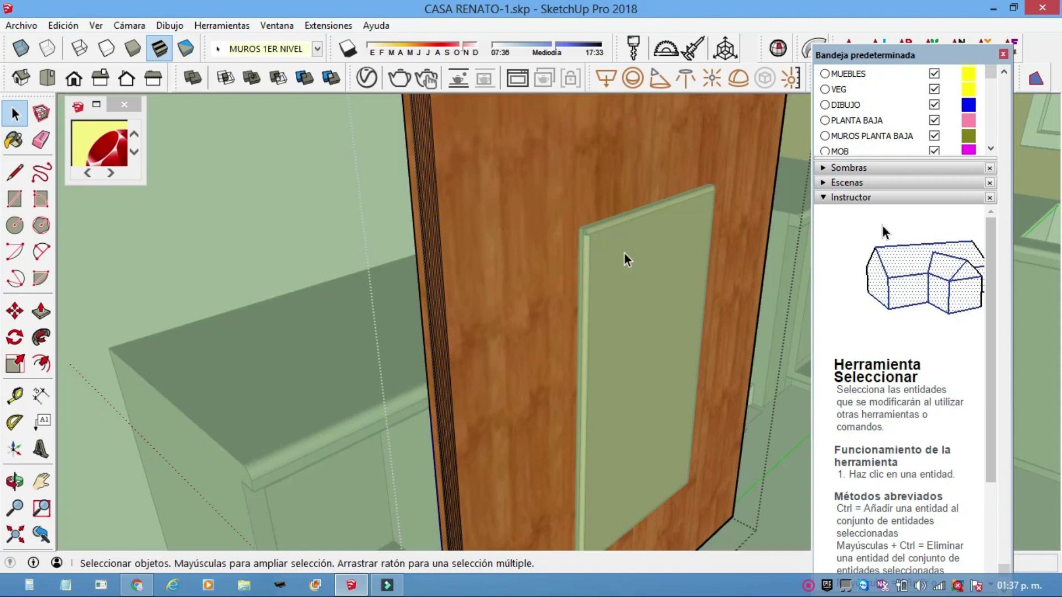
click(557, 195)
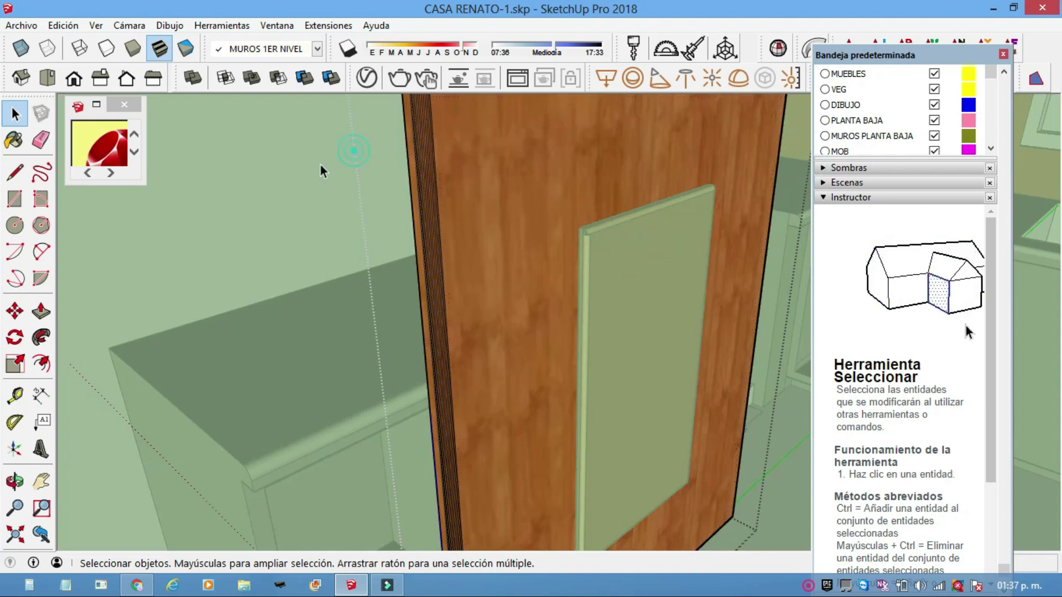
click(279, 178)
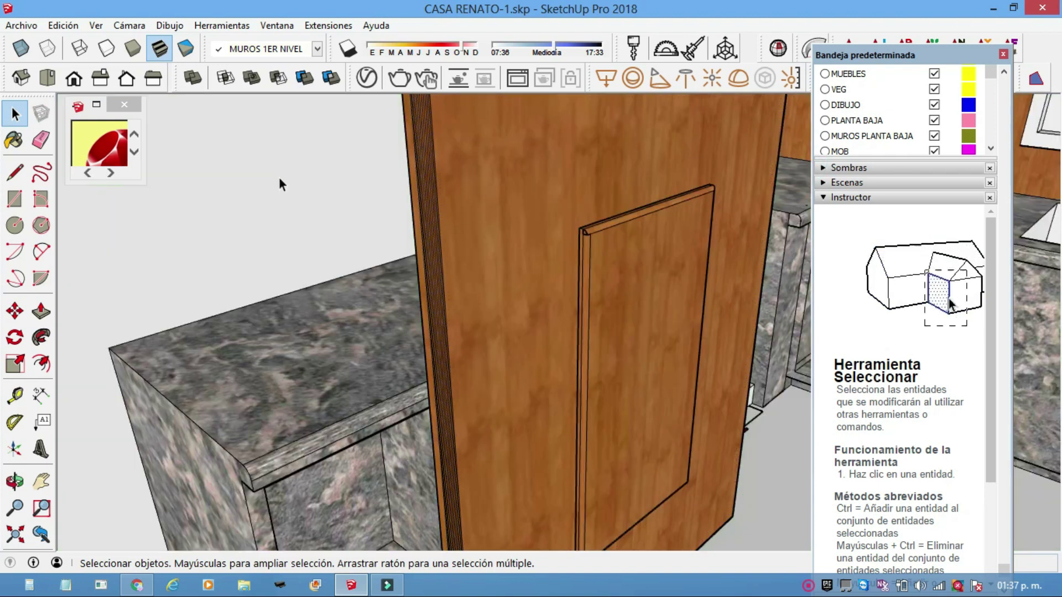
Step: Group the selected door and inset panel geometry with Crear grupo
click(651, 285)
click(651, 284)
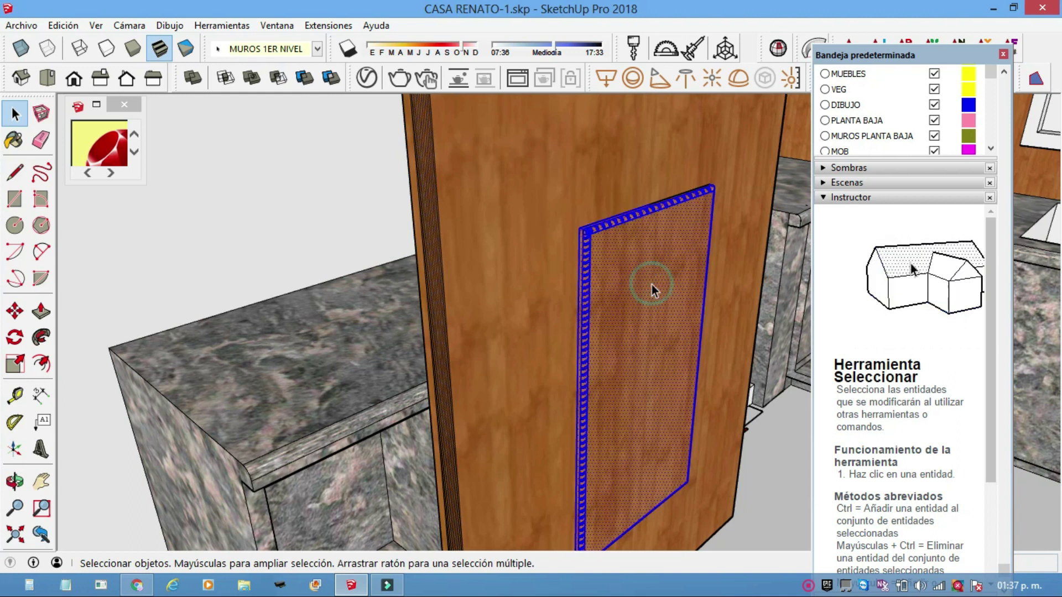
click(473, 202)
click(628, 248)
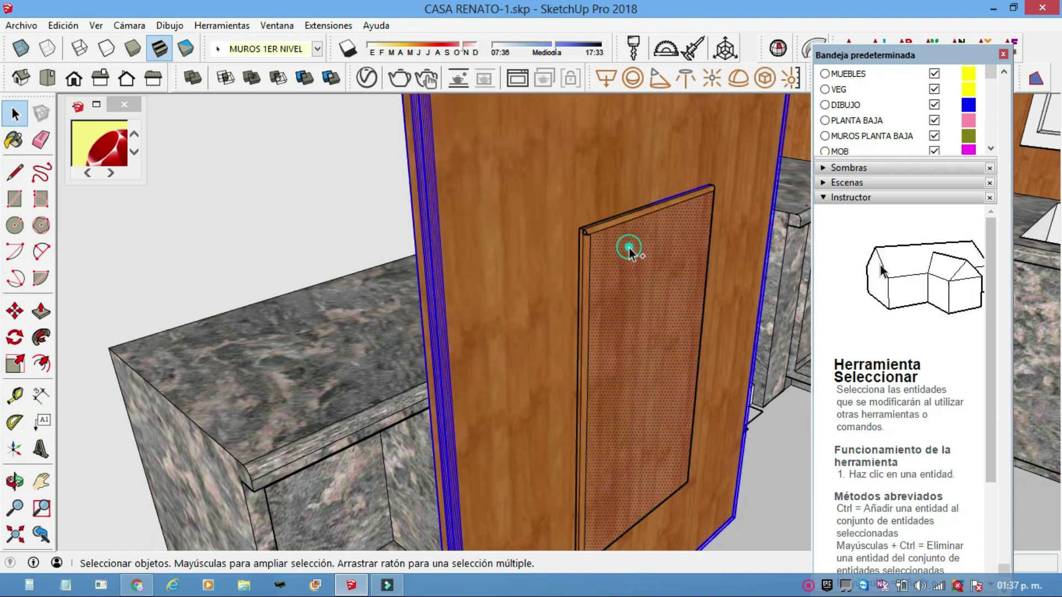
right_click(629, 249)
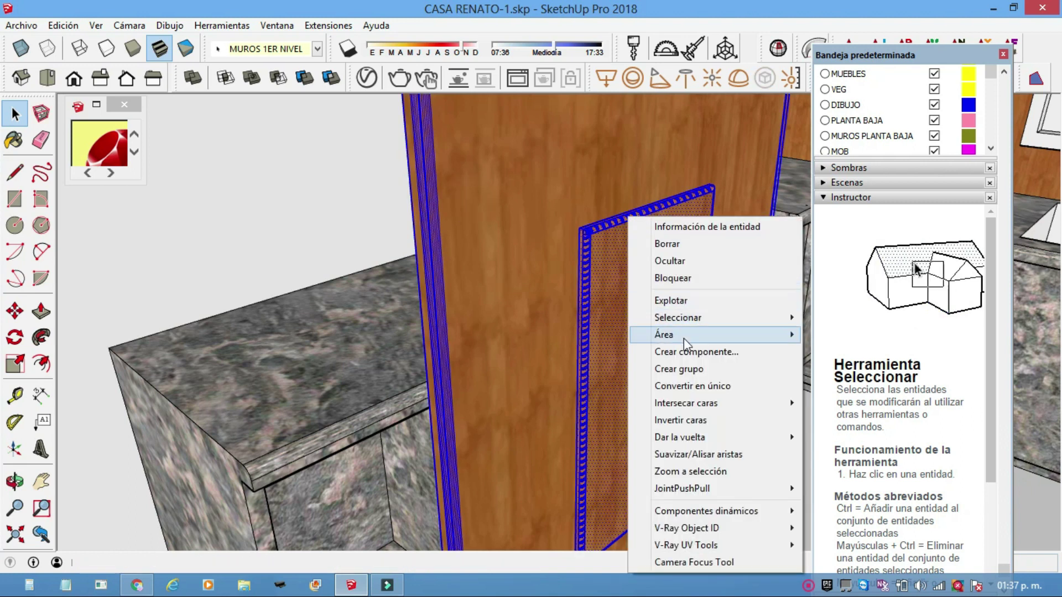
click(646, 367)
Step: Snap the wood door's corner to the lower marble cabinet's front corner
scroll(596, 310, down, 3)
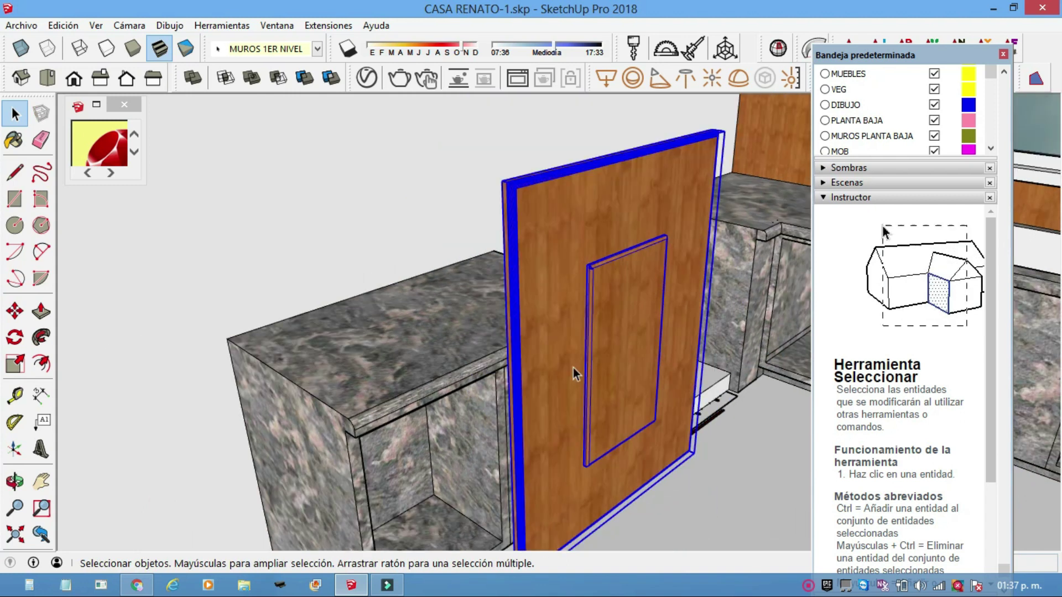
middle_drag(573, 367, 647, 294)
click(15, 311)
middle_drag(438, 360, 590, 377)
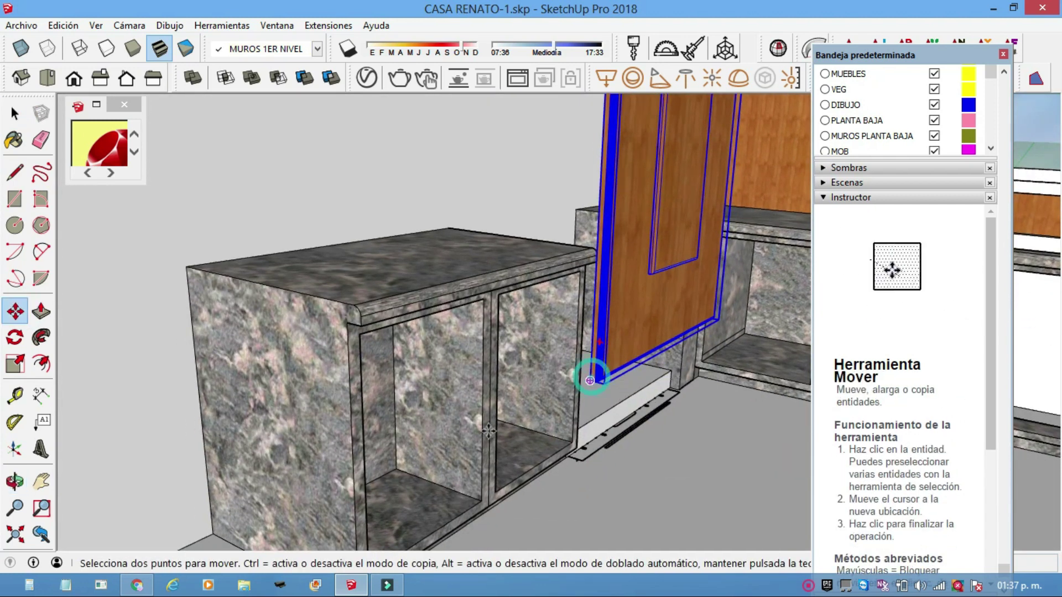
middle_drag(542, 315, 471, 392)
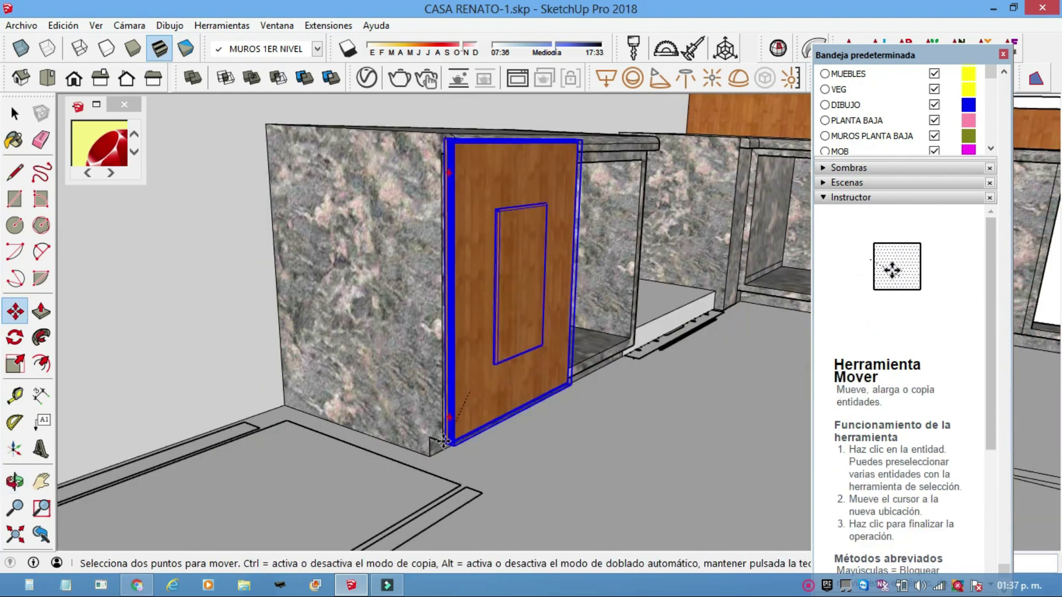
click(442, 438)
middle_drag(348, 418, 232, 420)
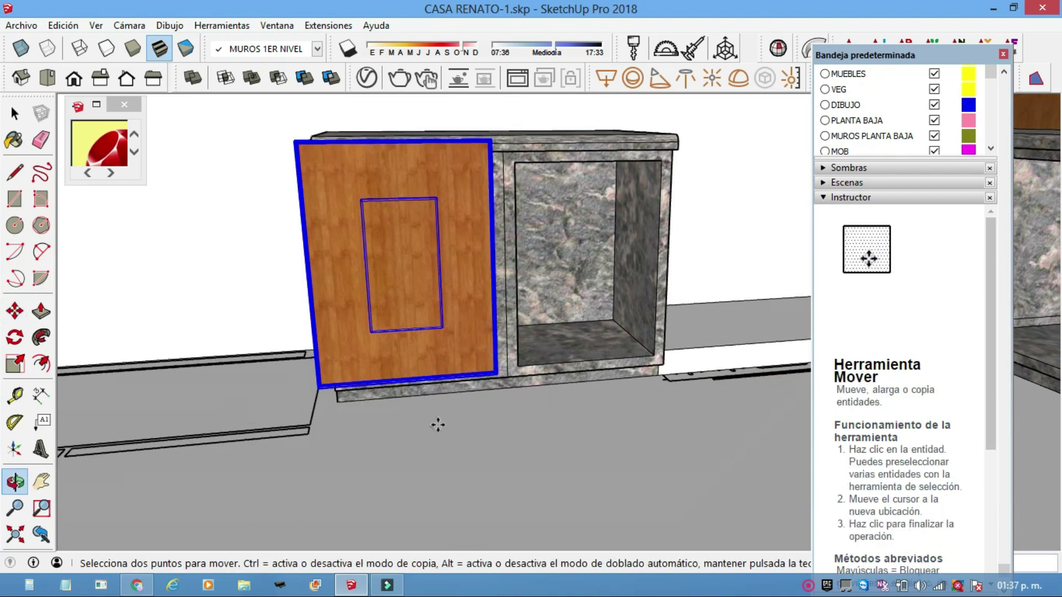
scroll(438, 422, up, 3)
mouse_move(491, 386)
middle_down()
mouse_move(393, 372)
mouse_move(497, 360)
mouse_move(579, 381)
mouse_move(509, 339)
middle_up()
mouse_move(619, 365)
middle_down()
mouse_move(644, 375)
mouse_move(497, 332)
middle_up()
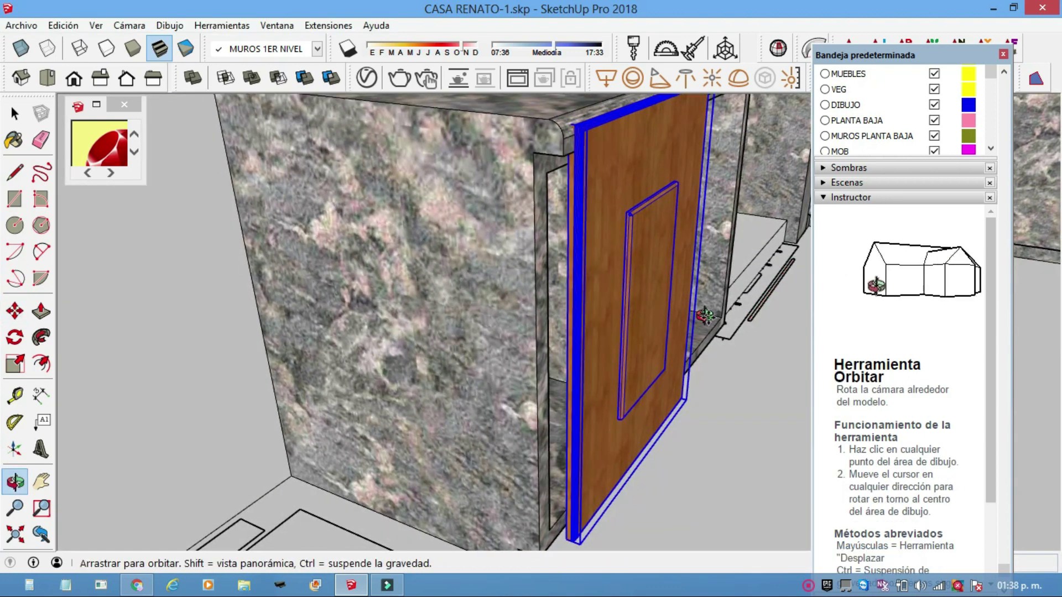
Step: Slide the door left to align it with the cabinet's left opening
click(15, 364)
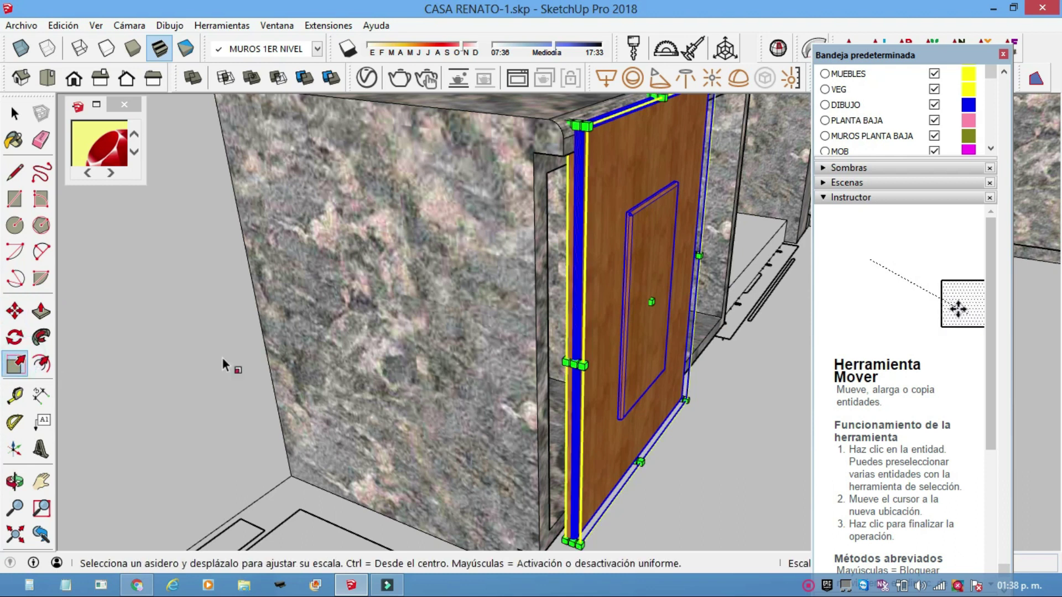
mouse_move(654, 129)
middle_down()
mouse_move(661, 213)
mouse_move(507, 479)
middle_up()
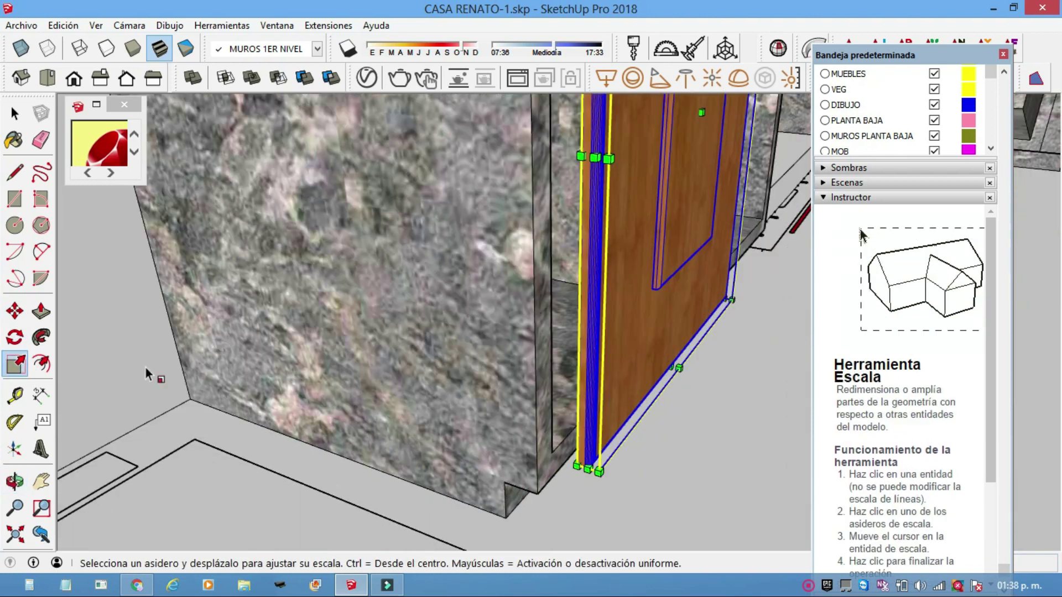
click(14, 312)
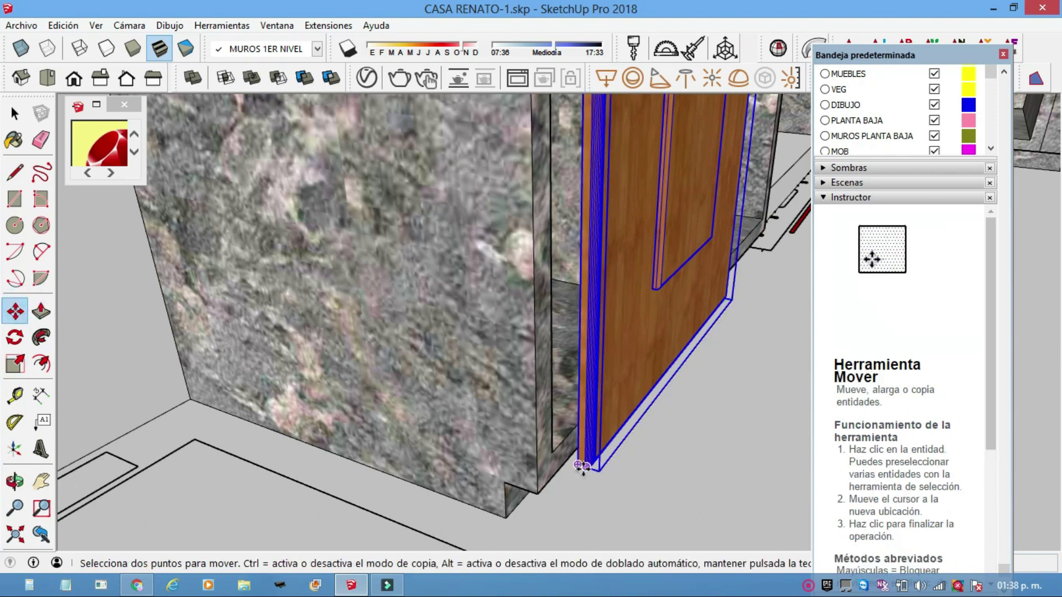
click(547, 464)
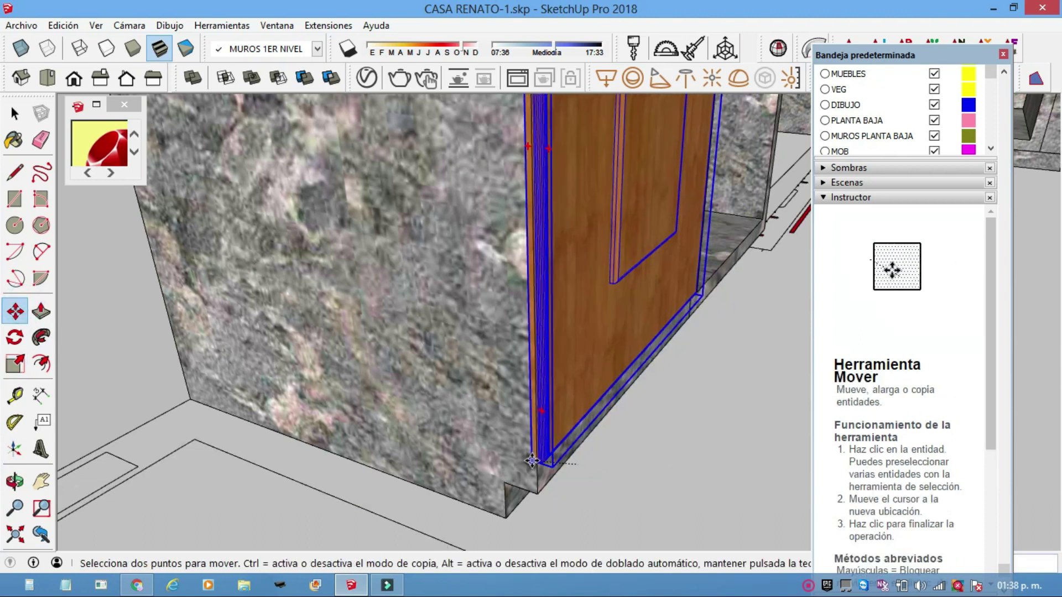
scroll(551, 446, down, 3)
middle_drag(551, 446, 419, 394)
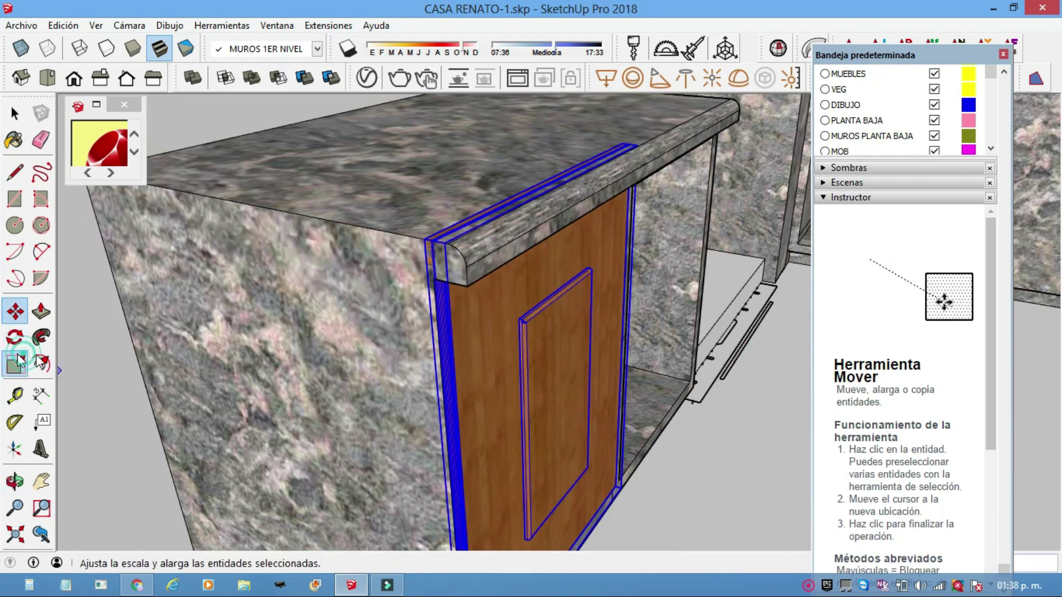
Step: Scale the door's top and bottom edges to fit the opening's height
click(15, 363)
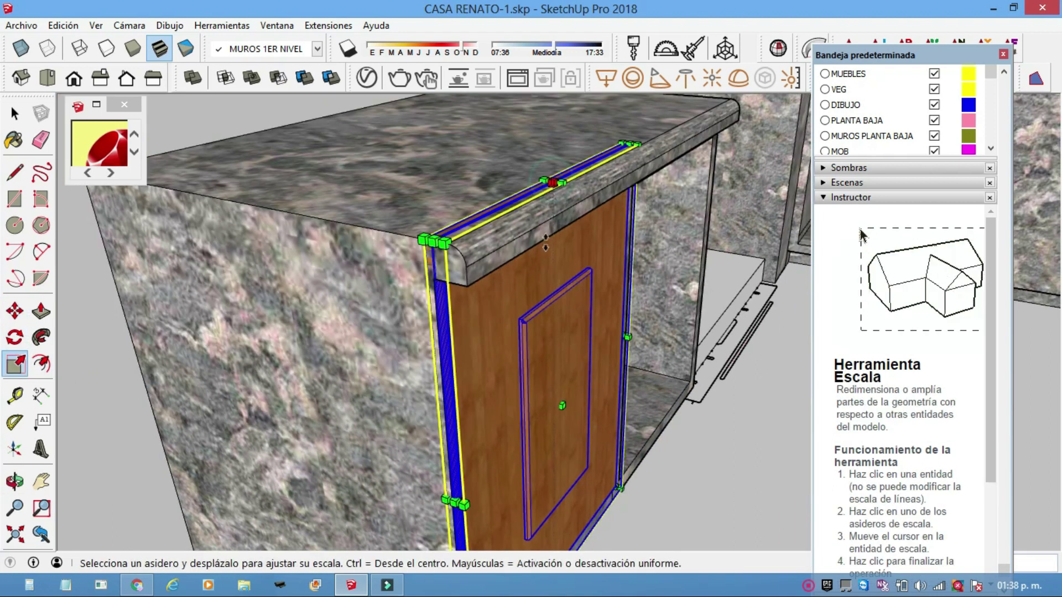
drag(546, 243, 542, 241)
middle_drag(562, 319, 382, 326)
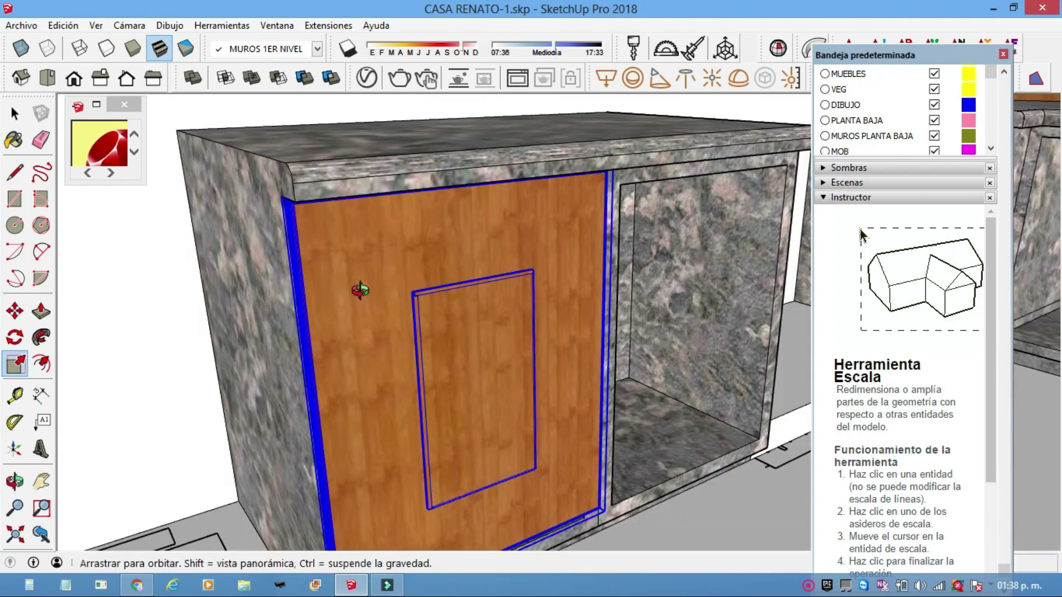
mouse_move(485, 365)
middle_down()
mouse_move(356, 265)
mouse_move(431, 350)
middle_up()
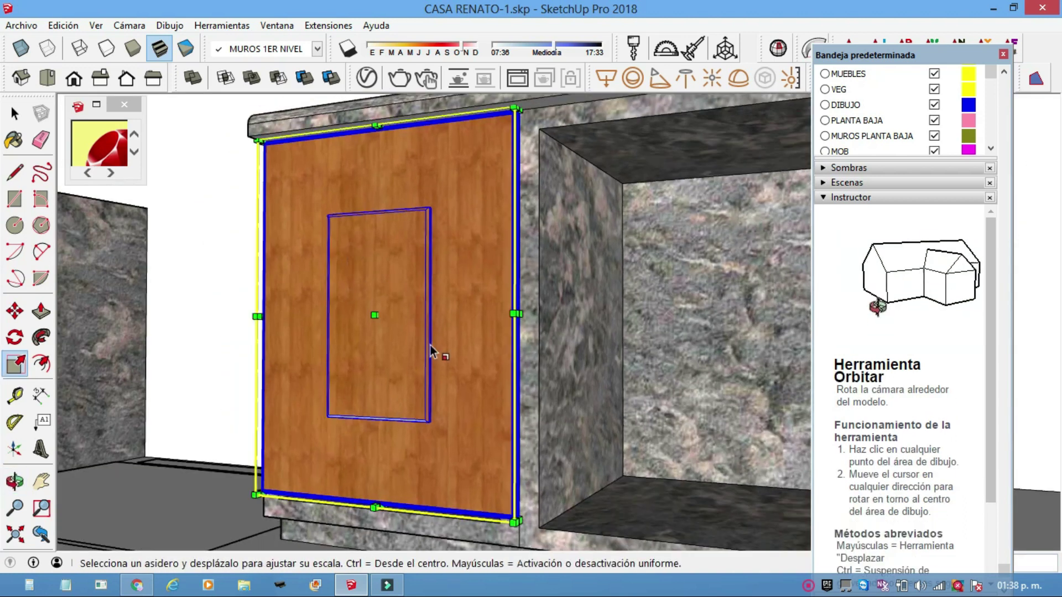
middle_drag(464, 272, 485, 418)
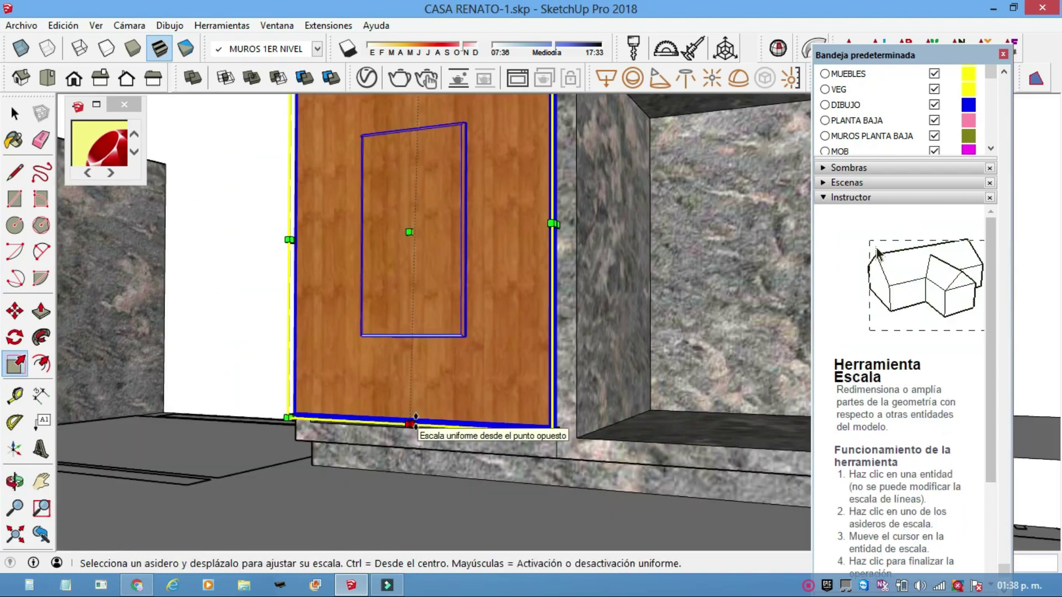
click(416, 424)
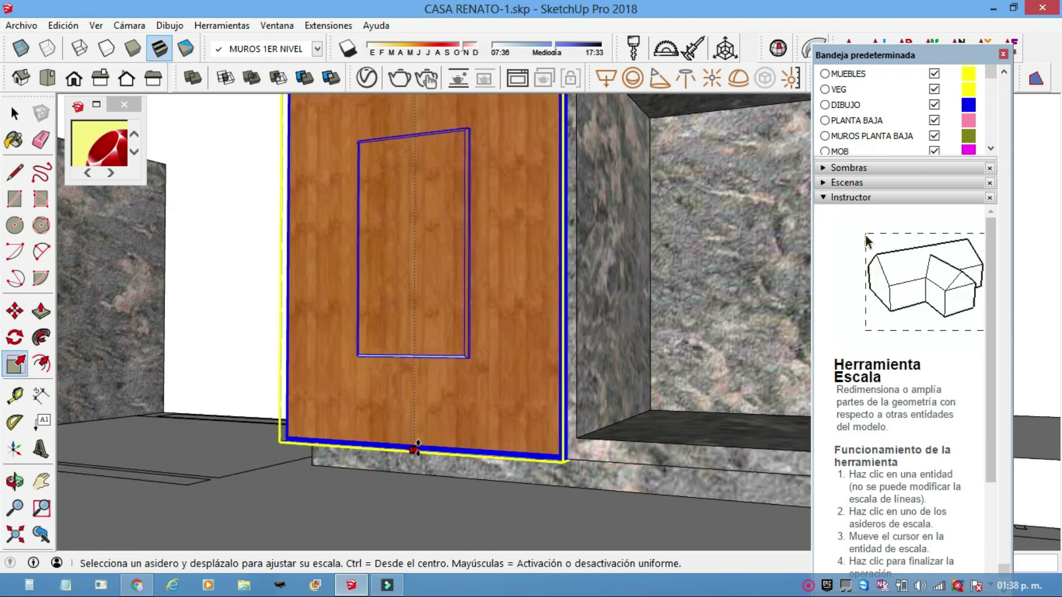
click(422, 427)
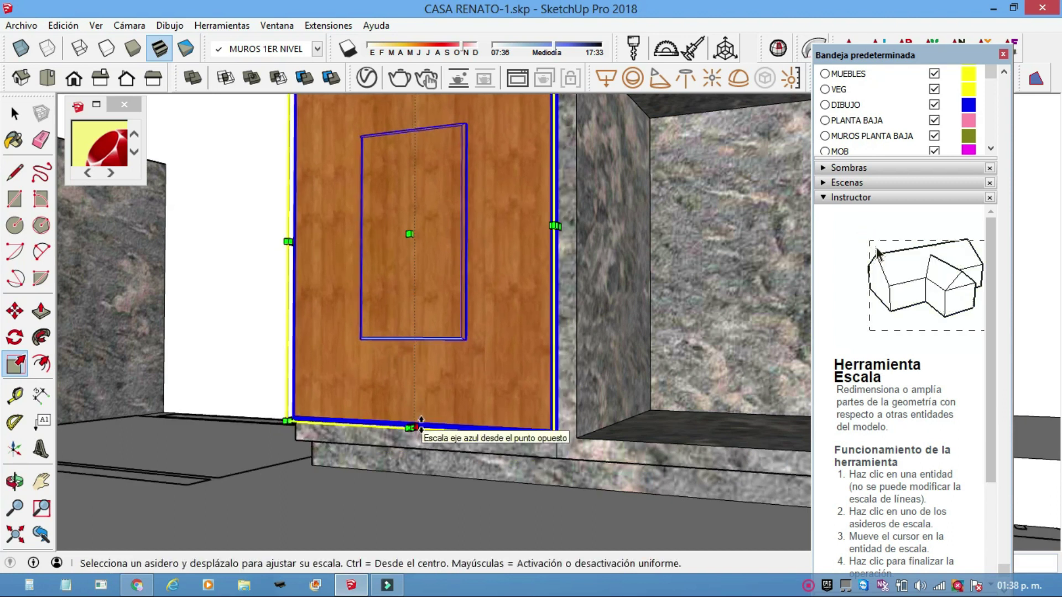
click(422, 427)
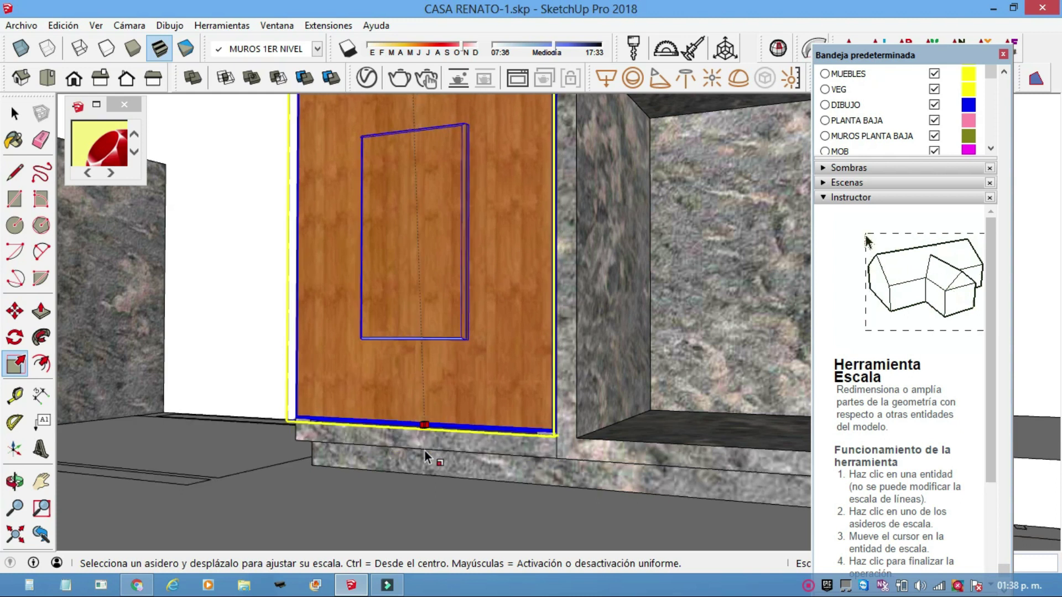
click(424, 453)
mouse_move(472, 410)
middle_down()
mouse_move(520, 448)
mouse_move(506, 454)
middle_up()
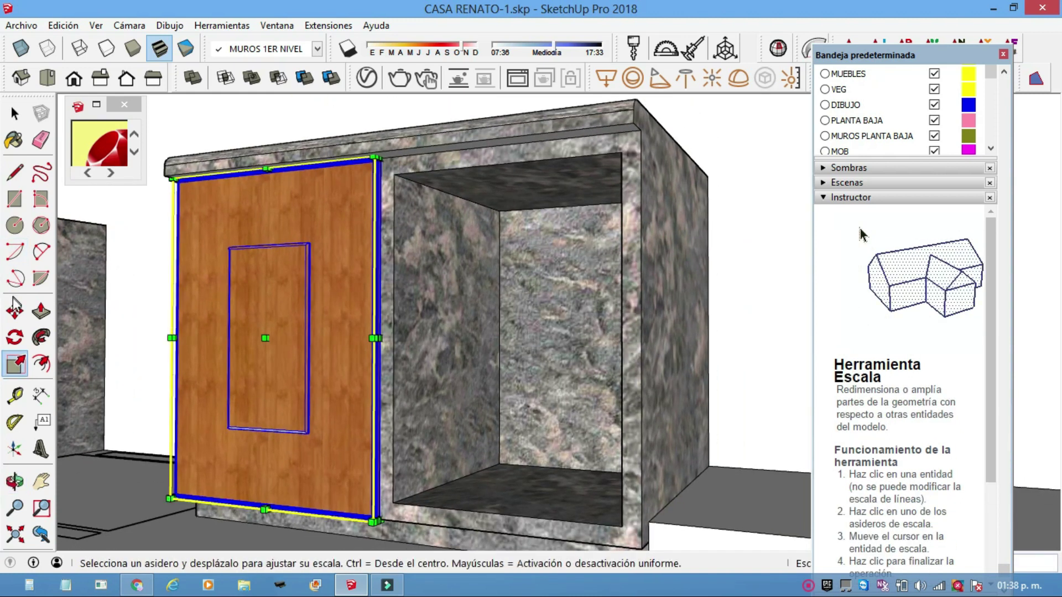
Step: Pick the Move tool and orbit in close to the door's bottom corner
click(16, 312)
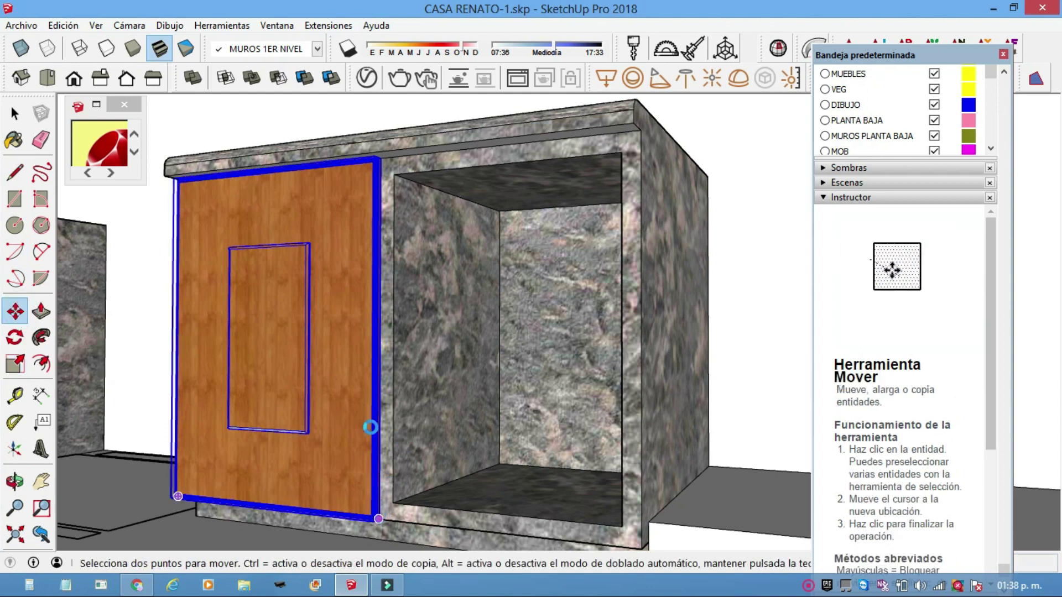
middle_drag(371, 427, 354, 423)
scroll(352, 422, up, 3)
scroll(310, 271, up, 2)
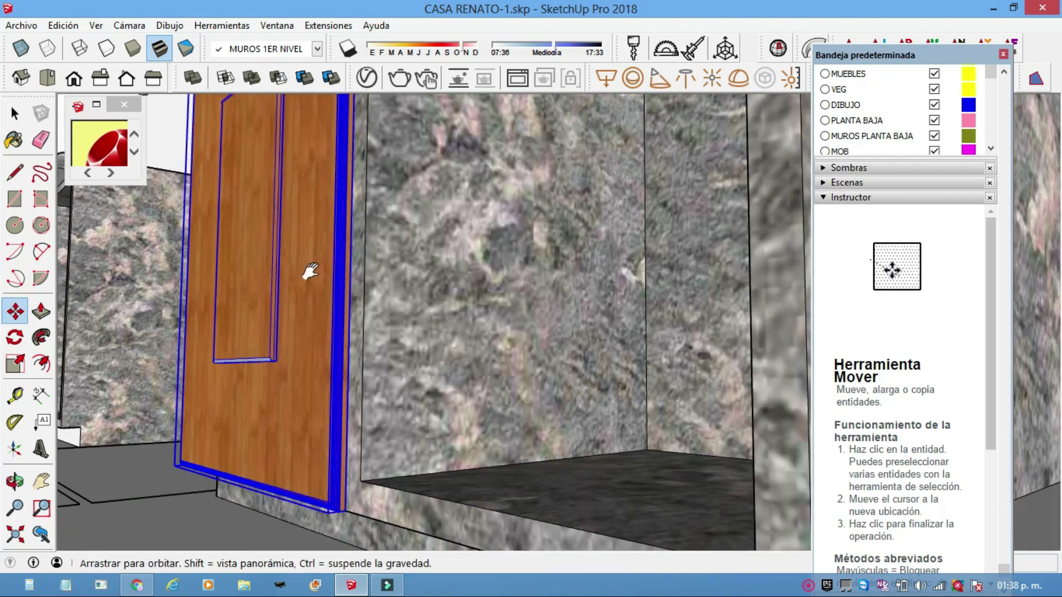
middle_drag(310, 271, 260, 378)
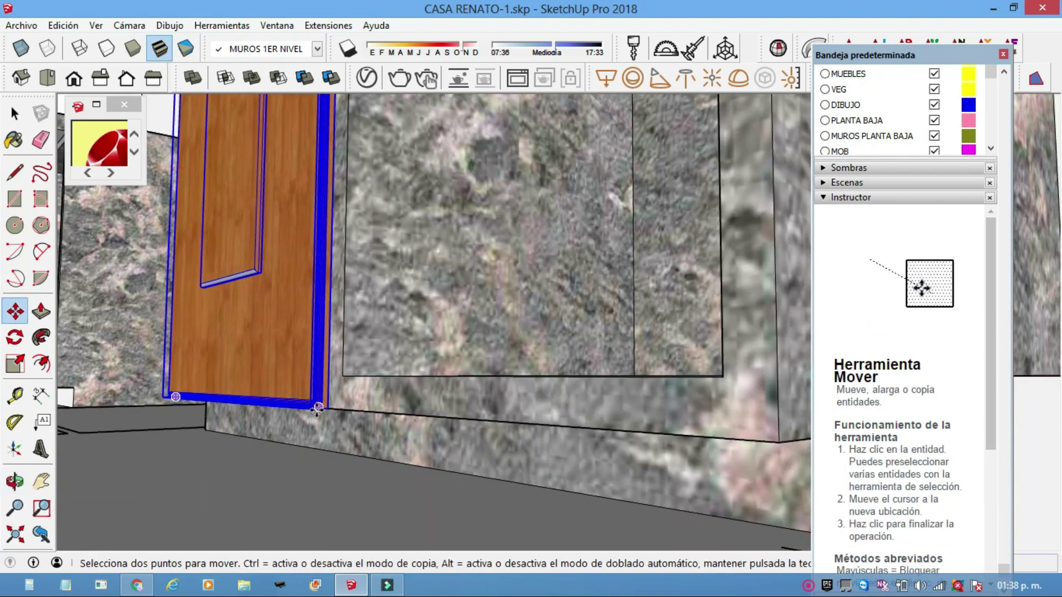
Step: Turn on X-ray face style and inspect the door base against the wall
click(21, 48)
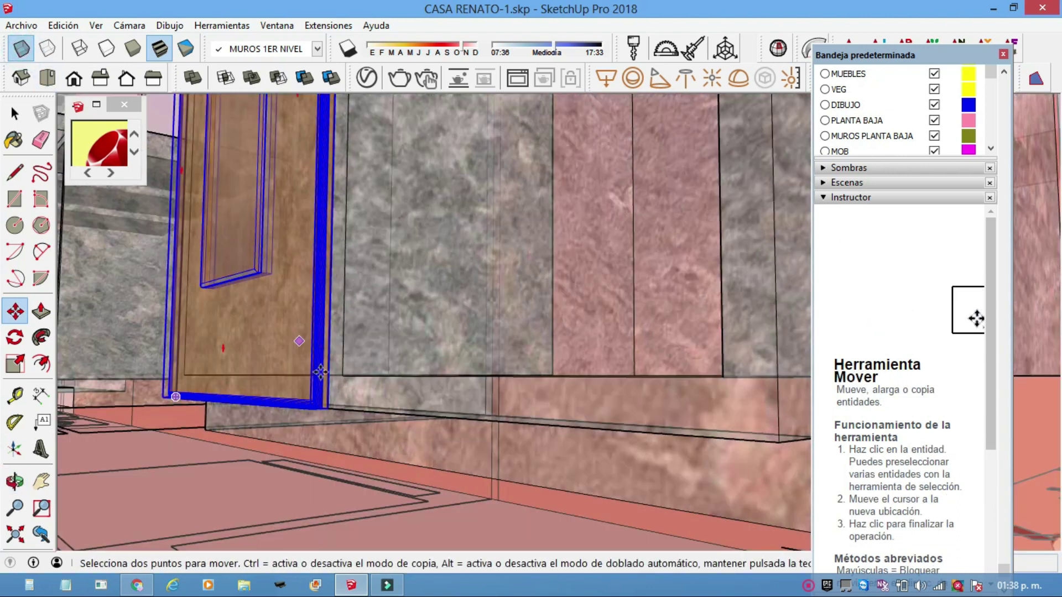
scroll(336, 407, up, 2)
scroll(332, 412, up, 2)
scroll(324, 415, up, 2)
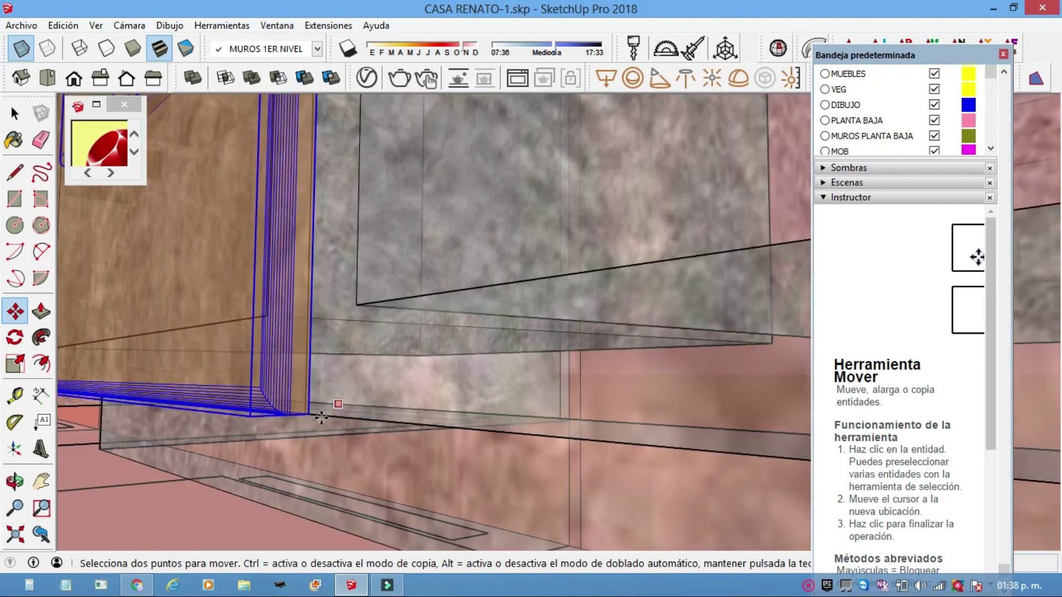
middle_drag(304, 412, 478, 401)
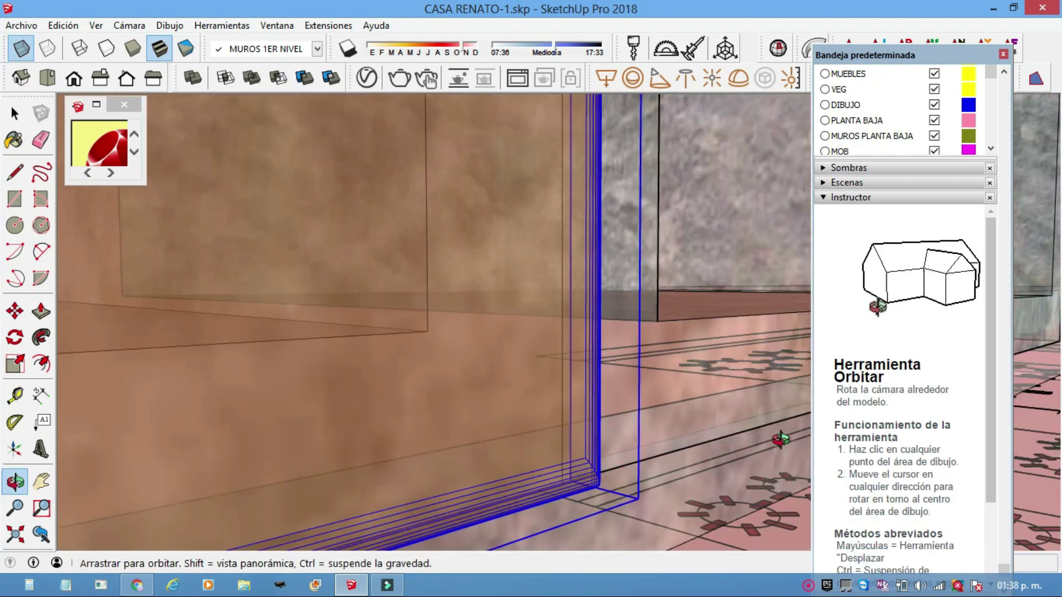
scroll(477, 402, down, 1)
scroll(474, 403, down, 1)
scroll(367, 415, down, 1)
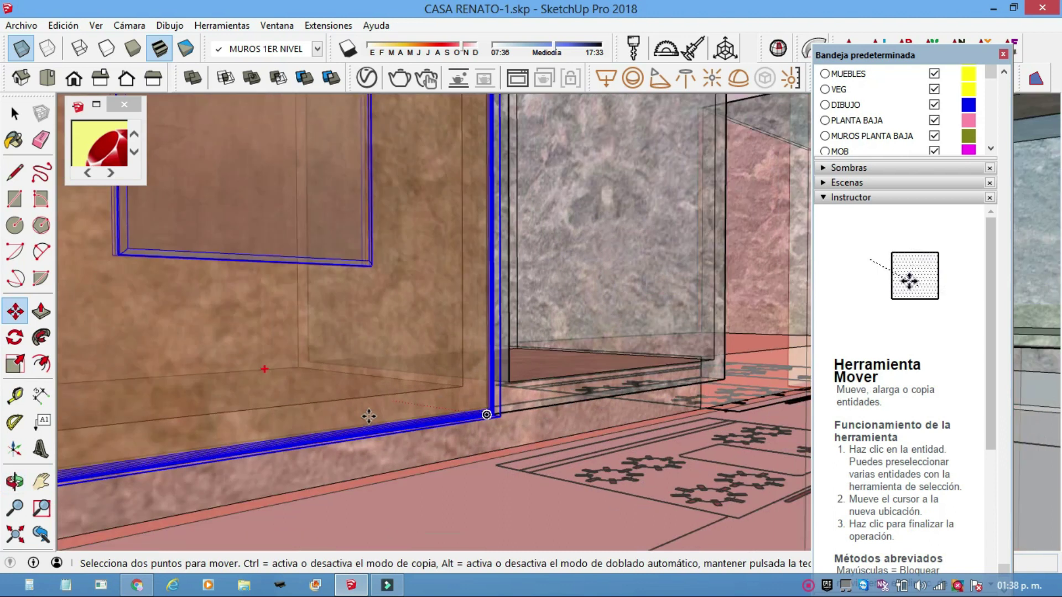
scroll(332, 409, down, 1)
scroll(296, 401, down, 1)
mouse_move(261, 403)
middle_down()
mouse_move(421, 426)
mouse_move(525, 458)
mouse_move(209, 443)
mouse_move(593, 403)
mouse_move(628, 376)
mouse_move(183, 362)
mouse_move(408, 339)
mouse_move(261, 363)
middle_up()
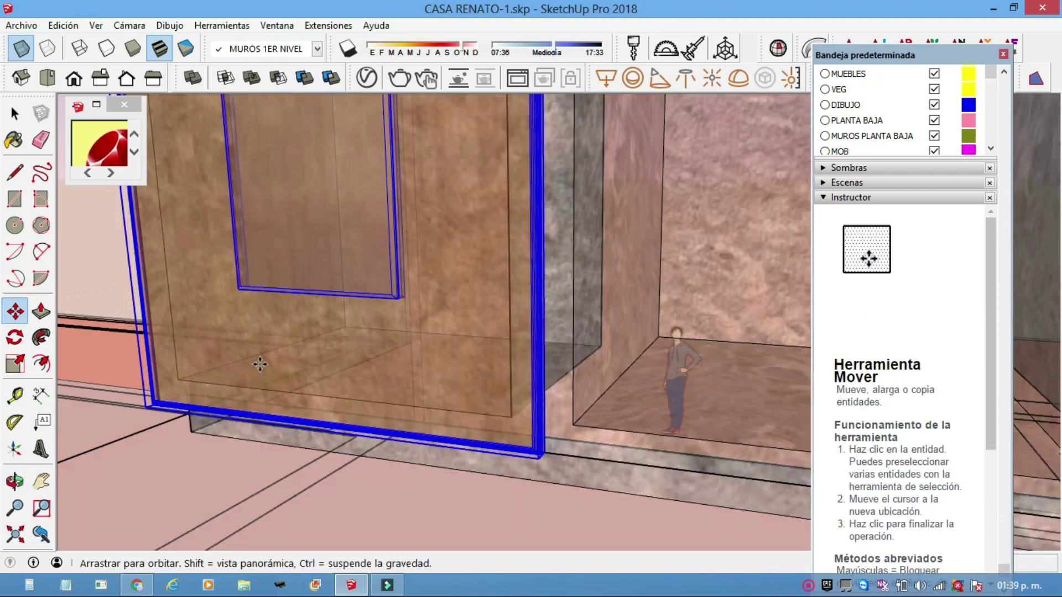
Step: Turn X-ray off and Ctrl-copy the door into the right-hand empty marble opening
click(21, 49)
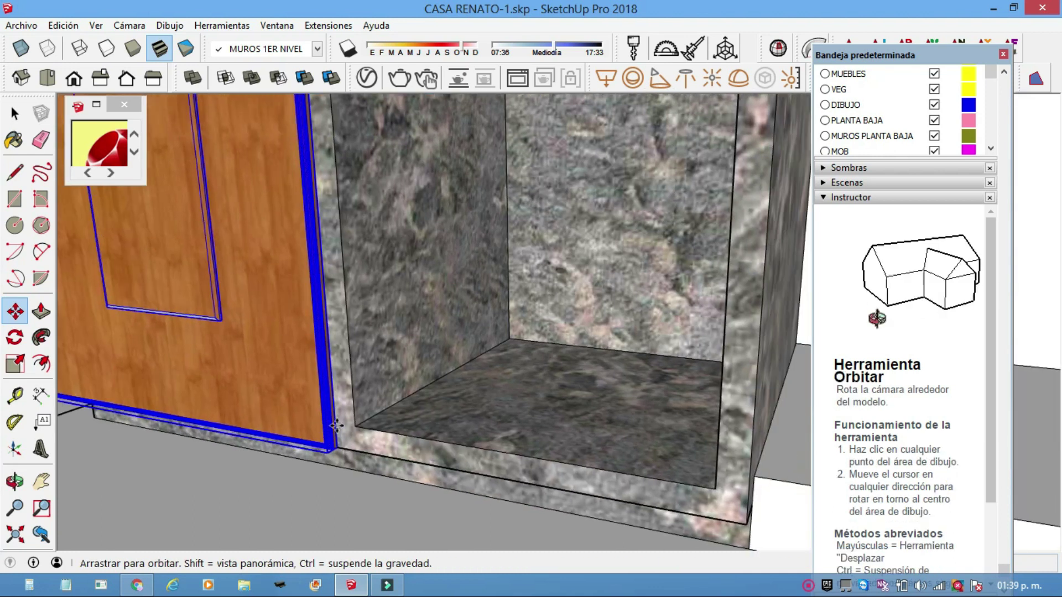
middle_drag(471, 426, 349, 427)
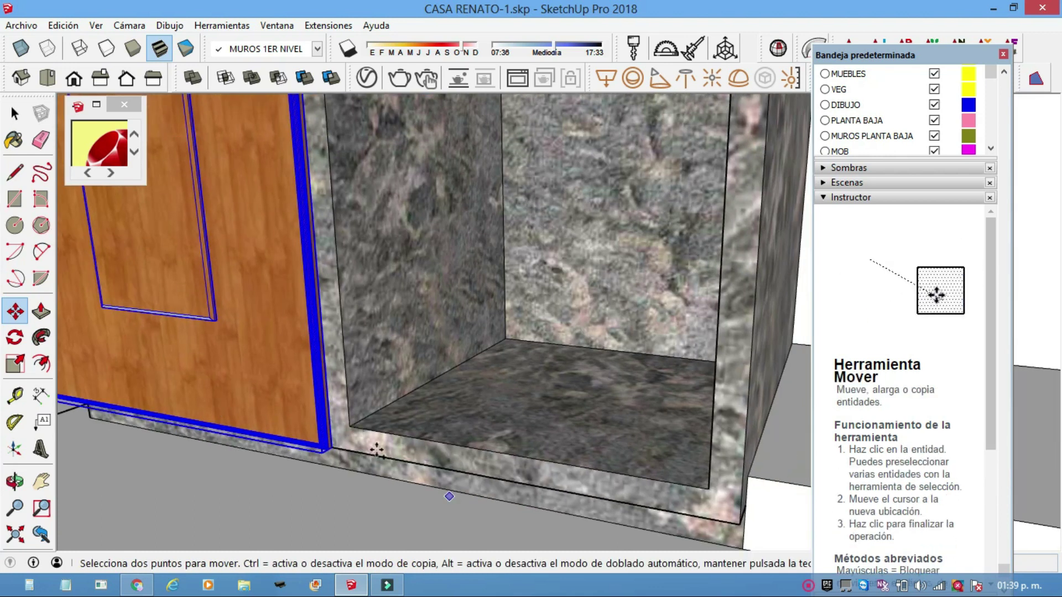
key(ctrl)
click(331, 446)
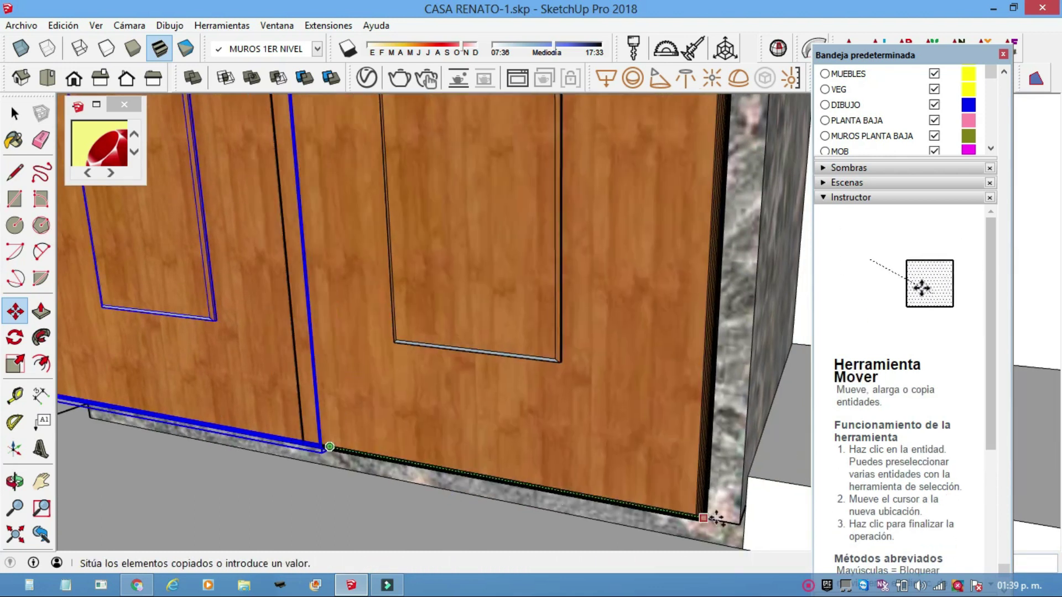
click(710, 489)
Step: Orbit out to view the marble counter cabinets under the window from the front
scroll(710, 489, down, 3)
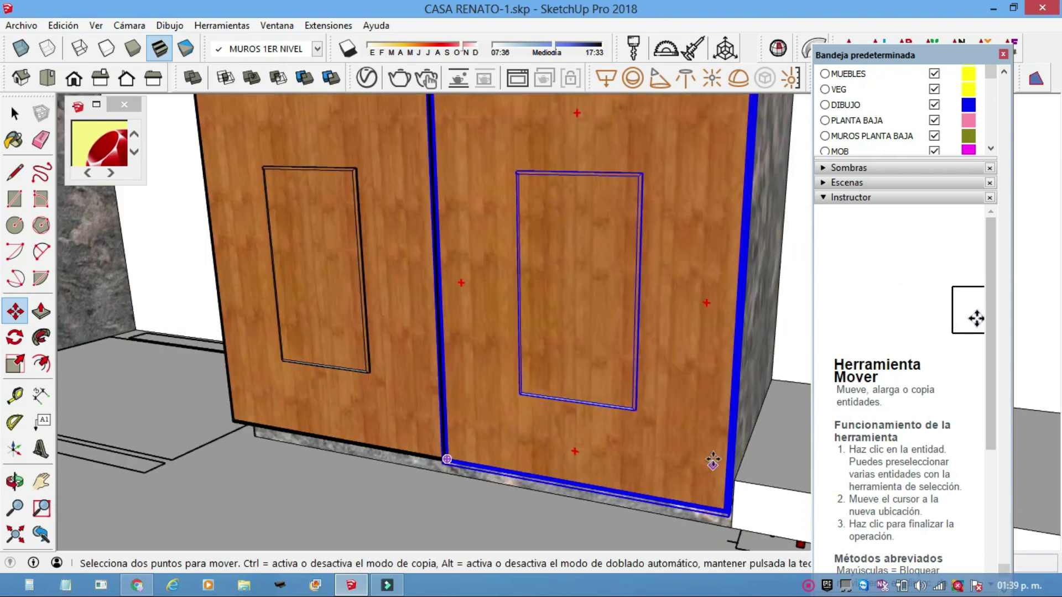
scroll(712, 462, down, 4)
mouse_move(612, 450)
middle_down()
mouse_move(621, 439)
mouse_move(782, 426)
middle_up()
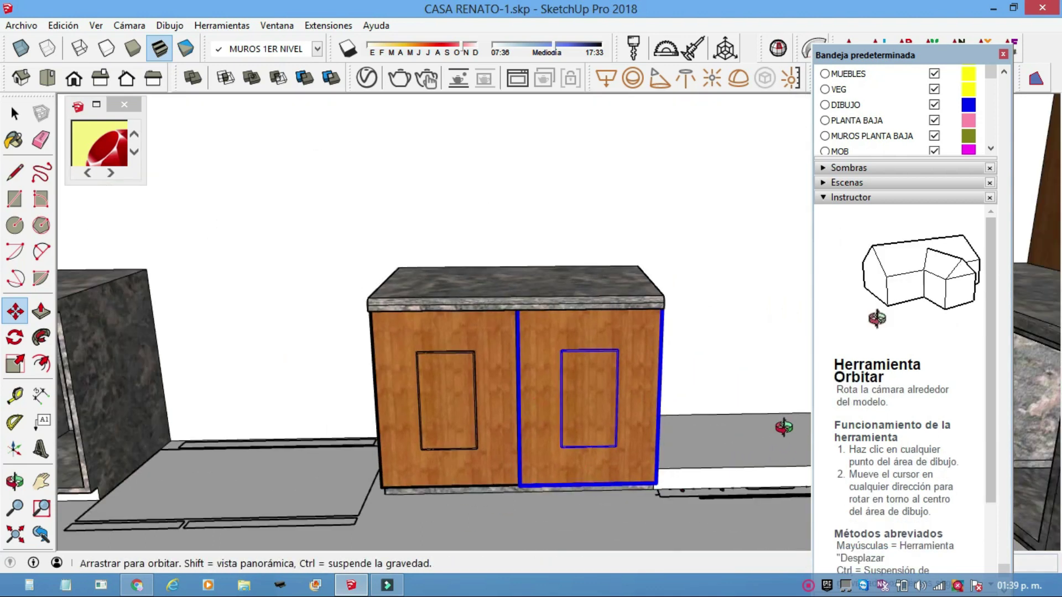
scroll(372, 360, down, 2)
mouse_move(372, 360)
middle_down()
mouse_move(652, 334)
mouse_move(349, 400)
mouse_move(519, 376)
middle_up()
scroll(422, 360, up, 3)
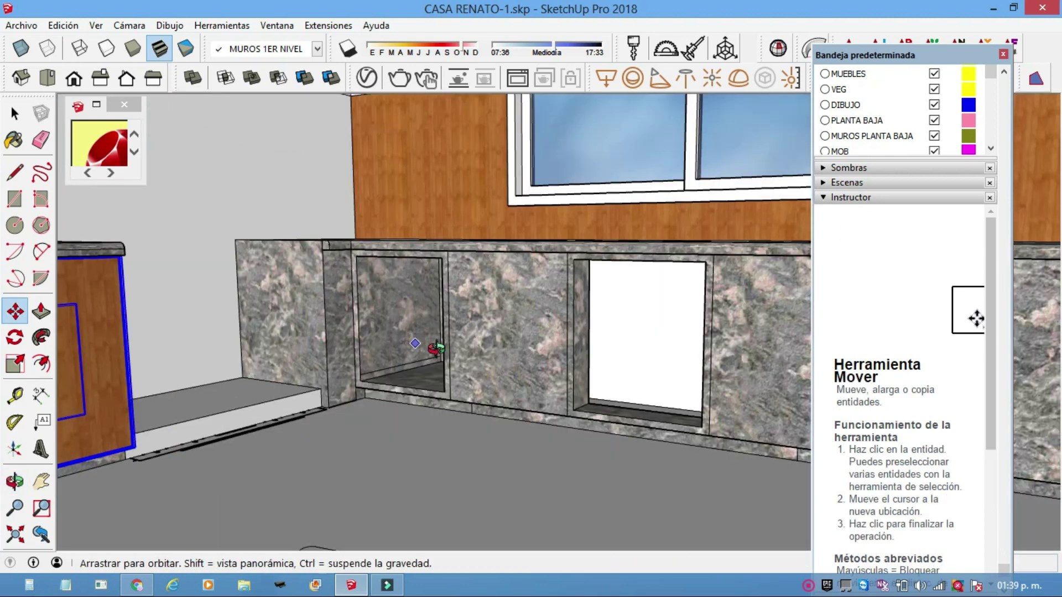
mouse_move(442, 348)
middle_down()
mouse_move(601, 372)
mouse_move(308, 332)
mouse_move(301, 379)
mouse_move(530, 438)
mouse_move(618, 442)
mouse_move(647, 427)
mouse_move(623, 398)
mouse_move(540, 422)
middle_up()
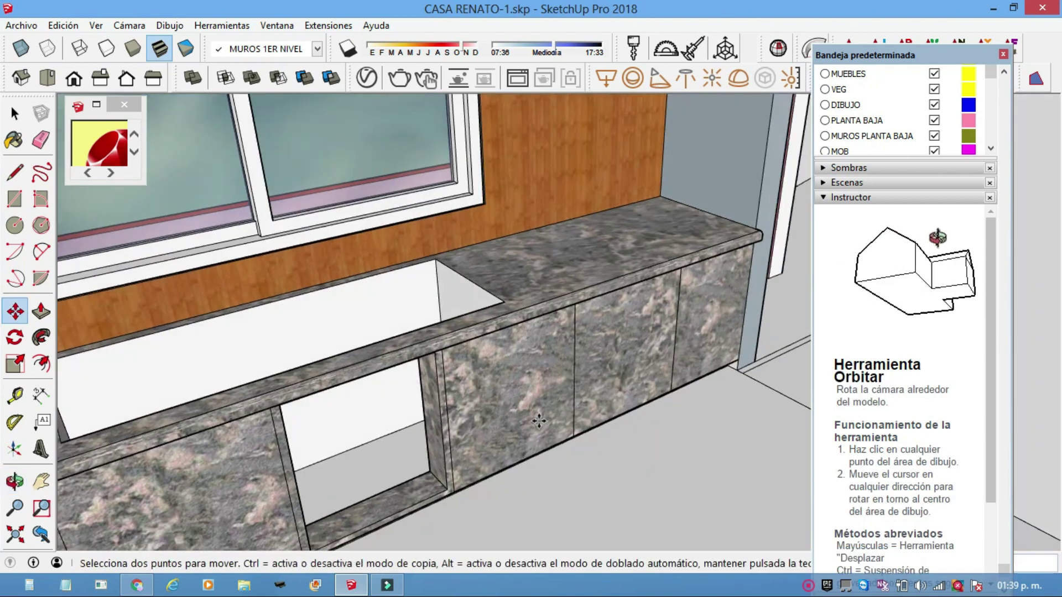
right_click(809, 587)
Step: Select the wooden cabinet door and Ctrl-copy it onto the floor in front of the cabinets
click(854, 561)
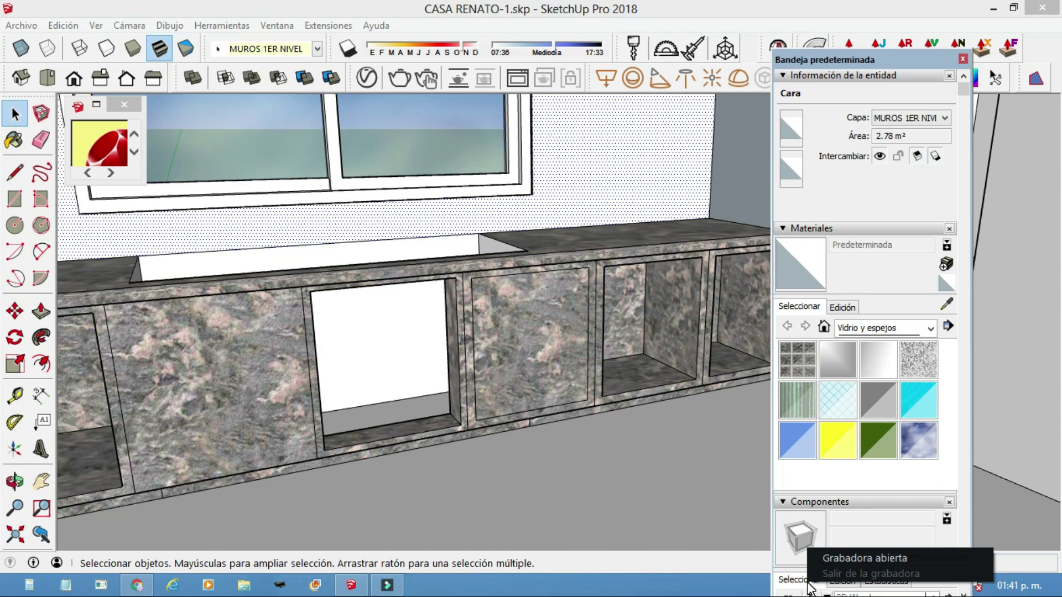
click(711, 464)
mouse_move(594, 461)
middle_down()
mouse_move(386, 464)
mouse_move(622, 379)
mouse_move(453, 421)
mouse_move(276, 390)
mouse_move(380, 353)
mouse_move(394, 316)
middle_up()
click(399, 327)
scroll(449, 375, up, 2)
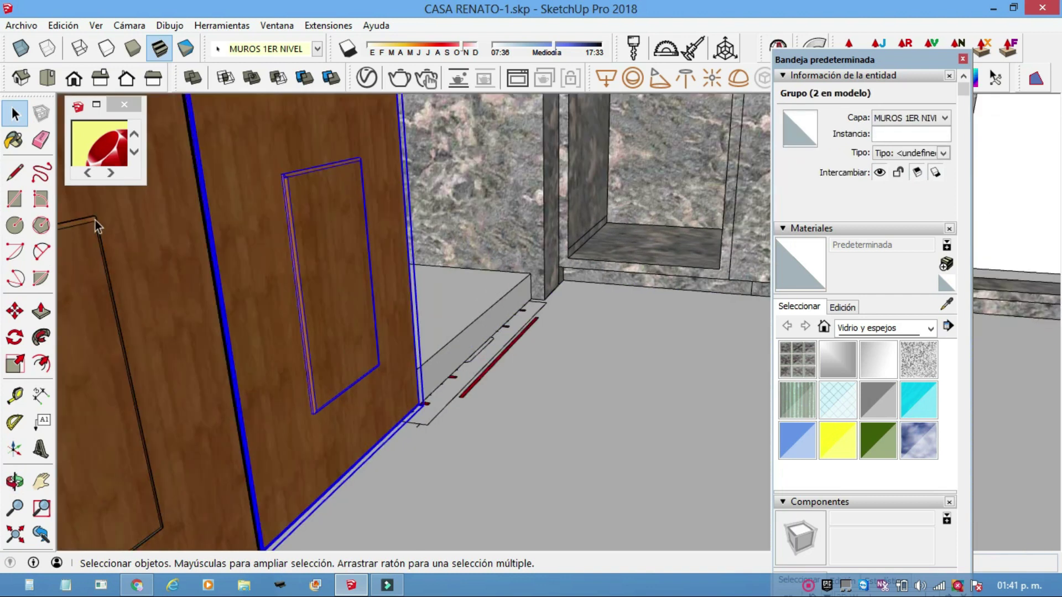
click(15, 312)
click(418, 402)
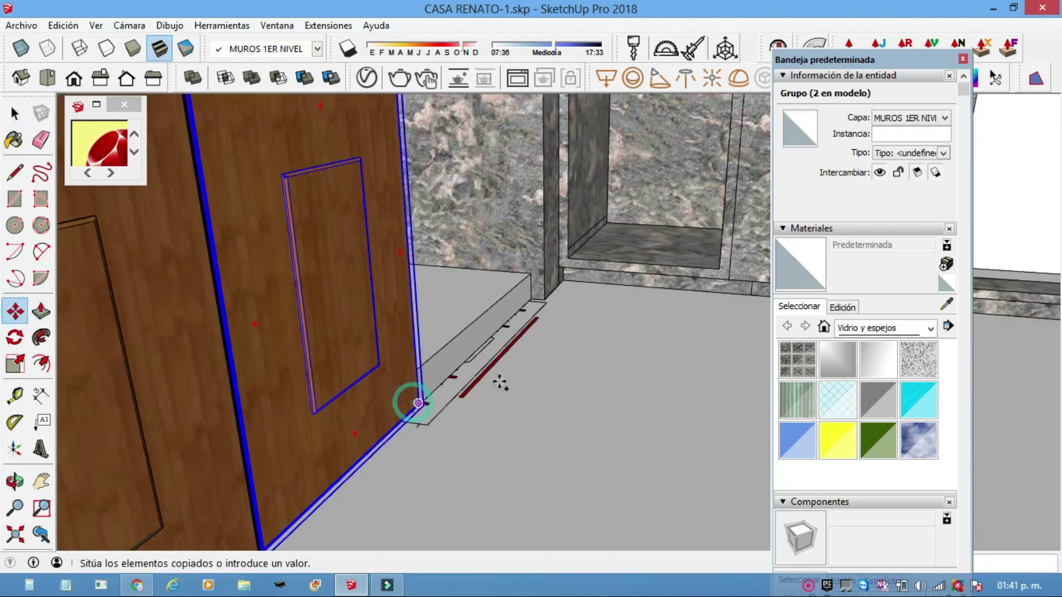
key(ctrl)
click(653, 332)
Step: Rotate the door copy about its base to a new orientation
mouse_move(653, 333)
middle_down()
mouse_move(545, 403)
mouse_move(420, 387)
middle_up()
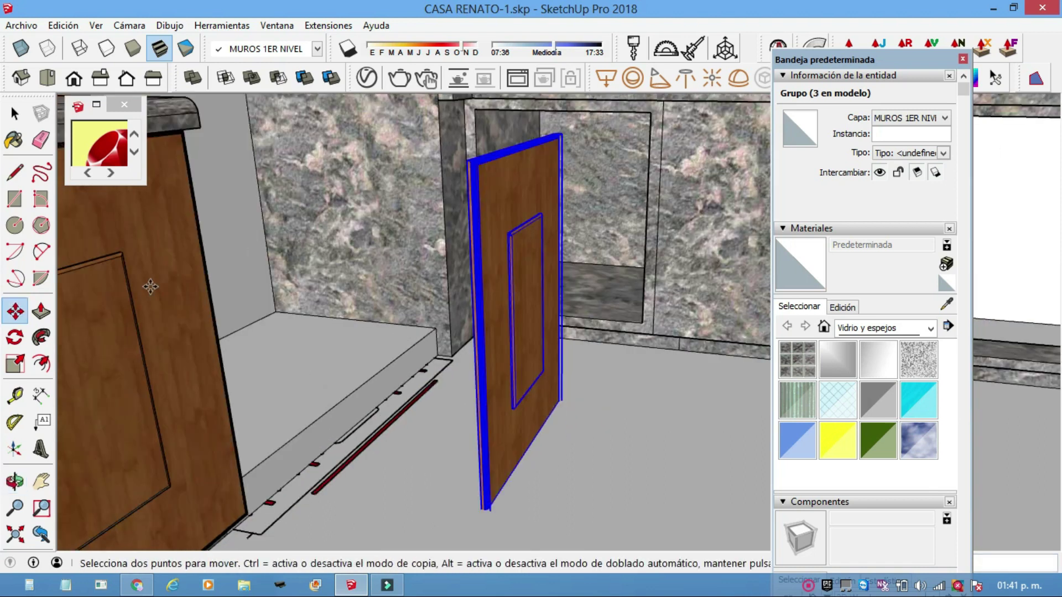
click(21, 344)
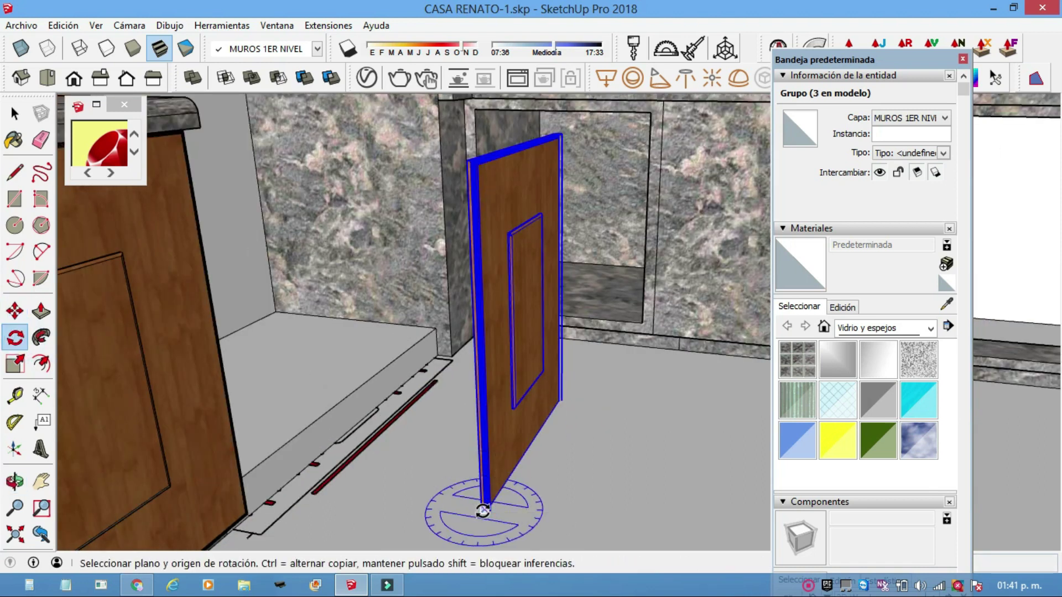
click(482, 511)
click(422, 461)
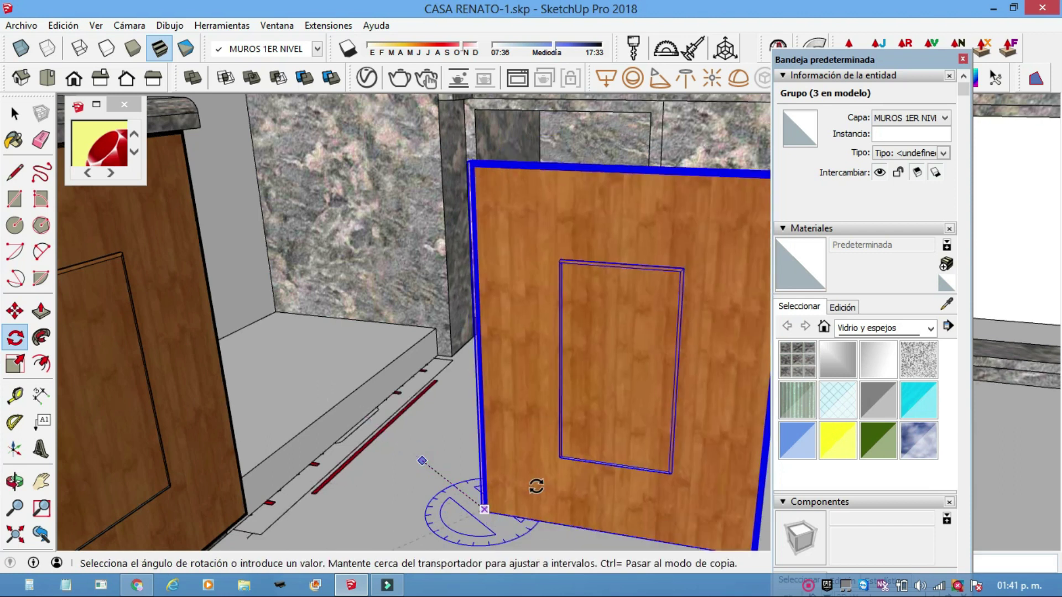
click(529, 484)
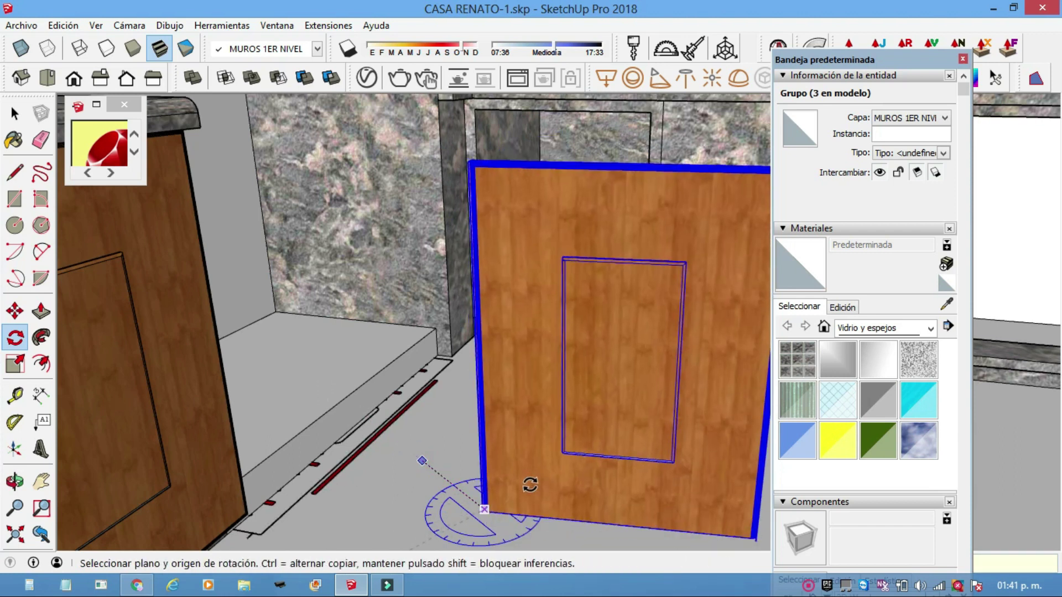
middle_drag(651, 461, 320, 444)
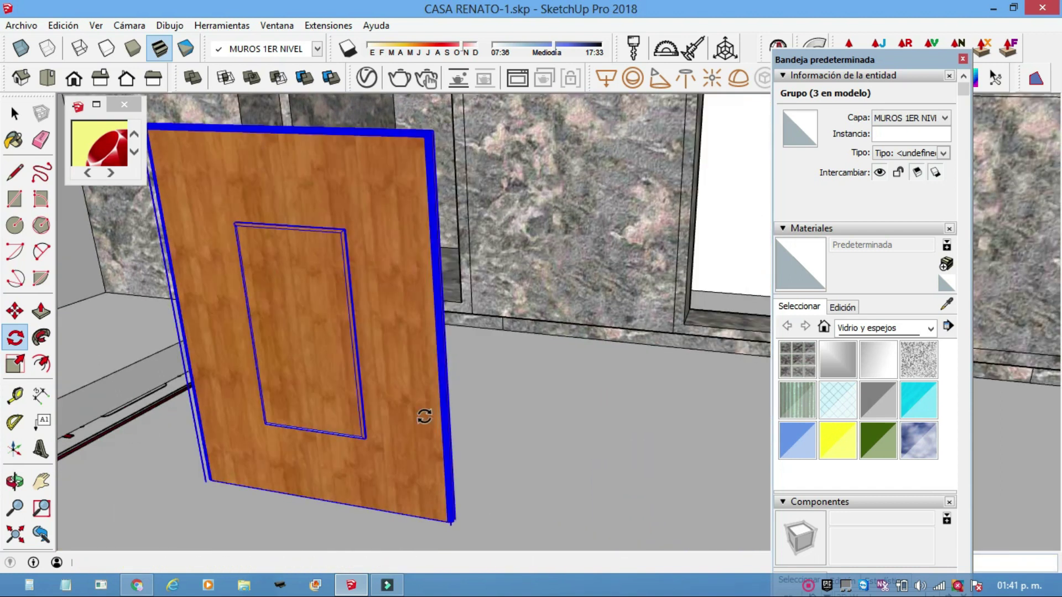
Step: Move the rotated door copy against the cabinet corner and zoom to its lower-left corner
click(14, 311)
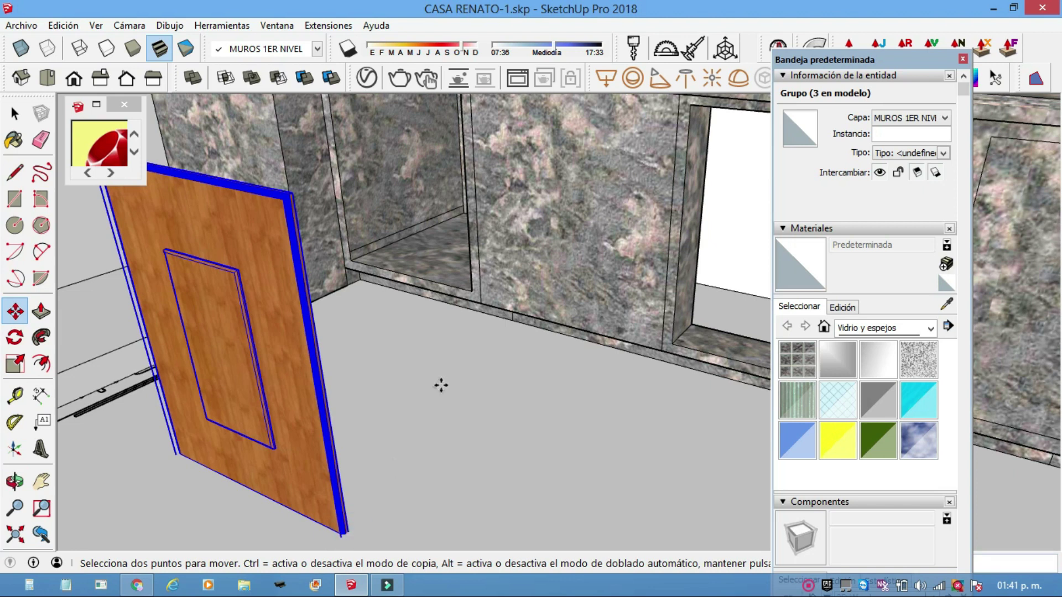
click(341, 533)
click(480, 300)
mouse_move(480, 302)
middle_down()
mouse_move(612, 422)
mouse_move(562, 271)
mouse_move(586, 309)
mouse_move(497, 354)
mouse_move(592, 367)
middle_up()
scroll(481, 371, up, 2)
scroll(469, 380, up, 2)
scroll(525, 396, up, 2)
scroll(479, 422, up, 2)
mouse_move(479, 422)
middle_down()
mouse_move(530, 420)
mouse_move(492, 422)
mouse_move(513, 432)
mouse_move(398, 387)
middle_up()
scroll(492, 422, up, 2)
mouse_move(469, 398)
shift+middle_down()
mouse_move(556, 339)
mouse_move(382, 262)
shift+middle_up()
Step: Scale the door's height and width with the blue- and green-axis grips to fit the opening
drag(920, 62, 1022, 33)
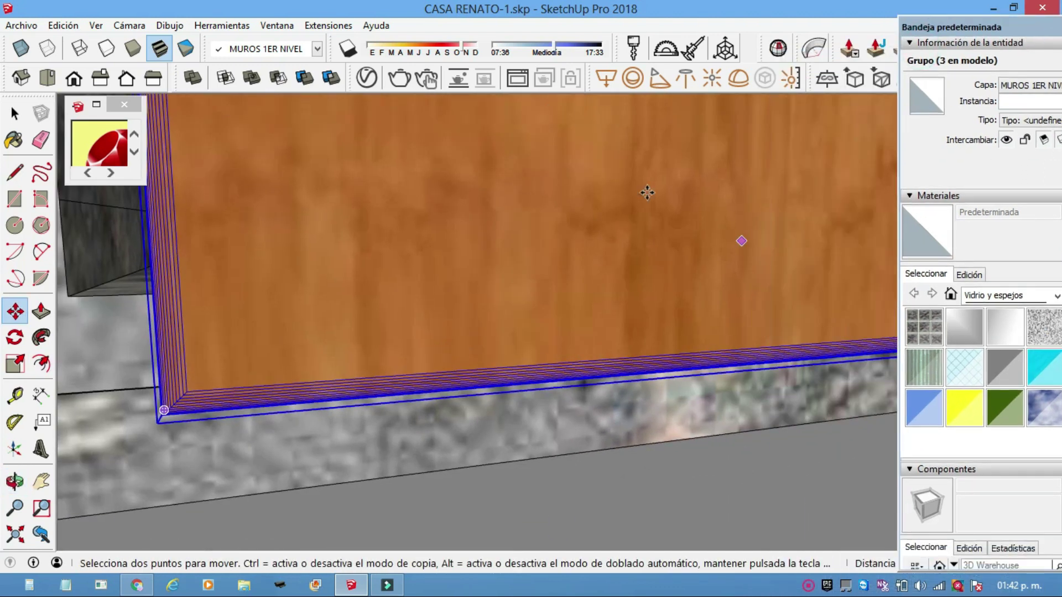
click(15, 364)
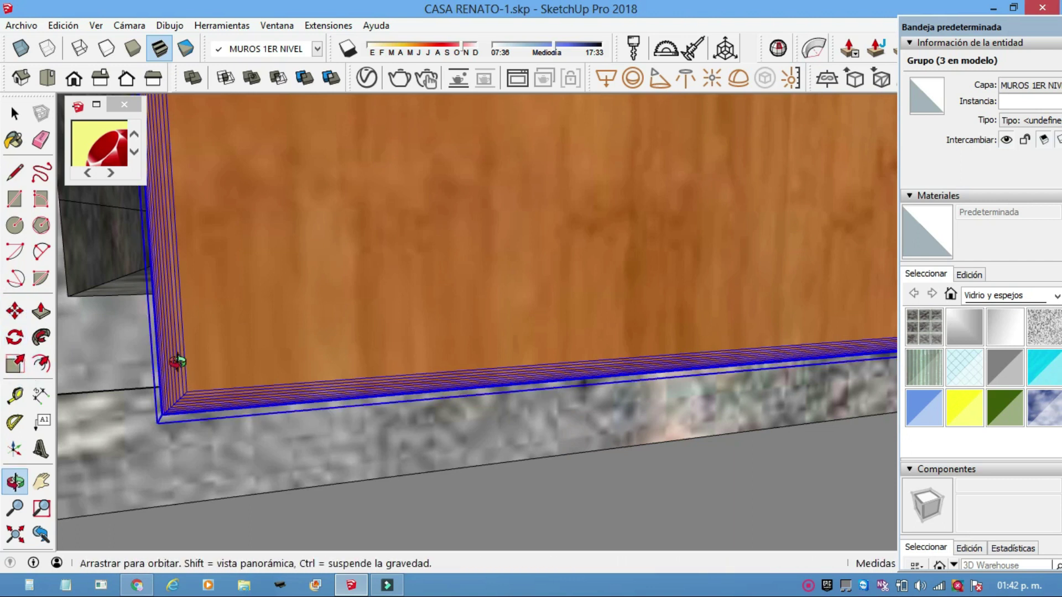
middle_drag(178, 429, 254, 360)
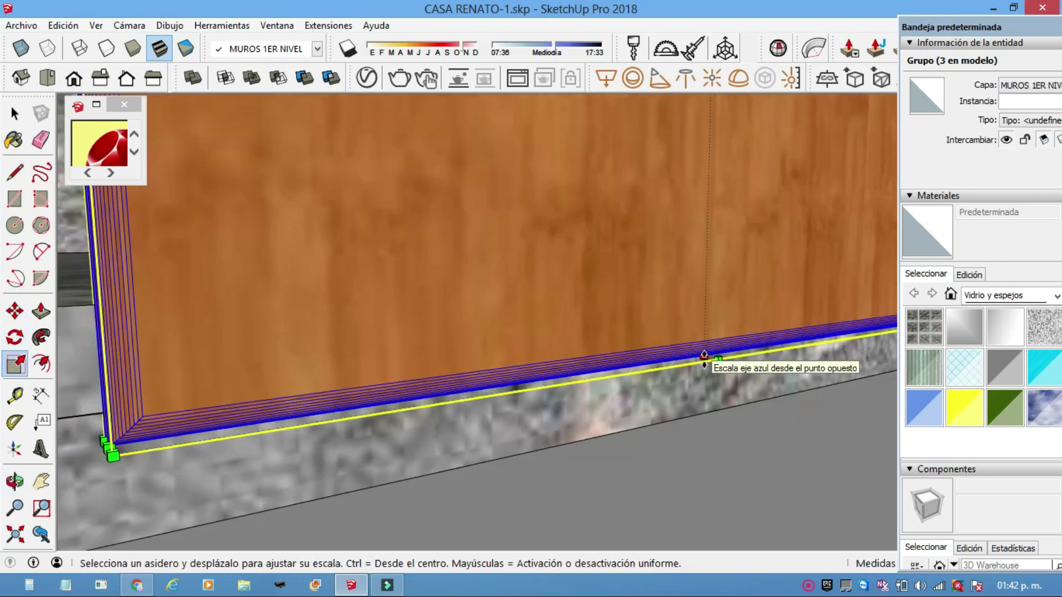
drag(703, 356, 703, 329)
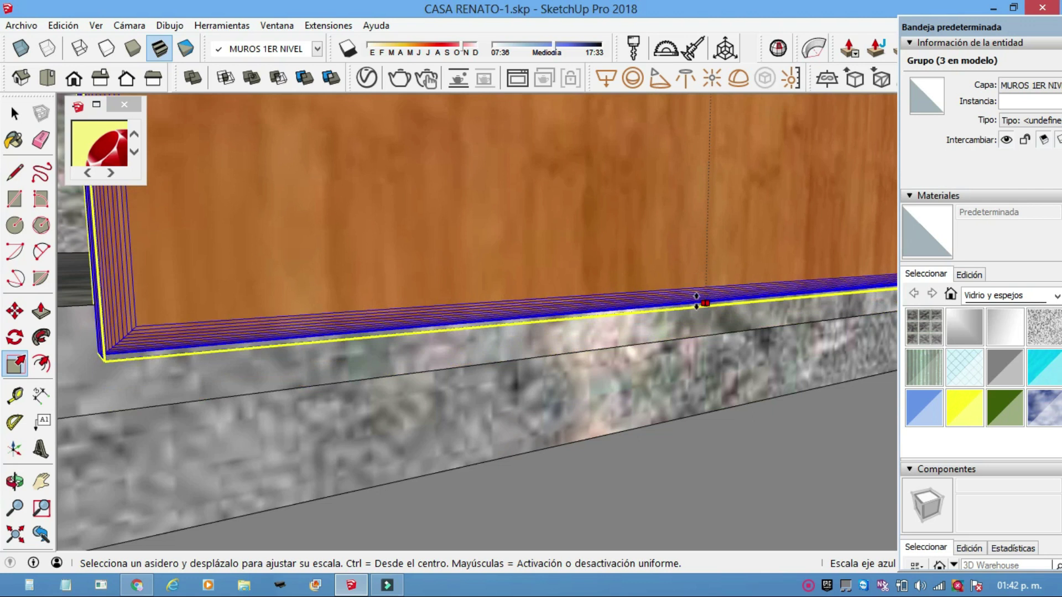
mouse_move(684, 337)
middle_down()
mouse_move(588, 406)
mouse_move(549, 407)
mouse_move(69, 589)
middle_up()
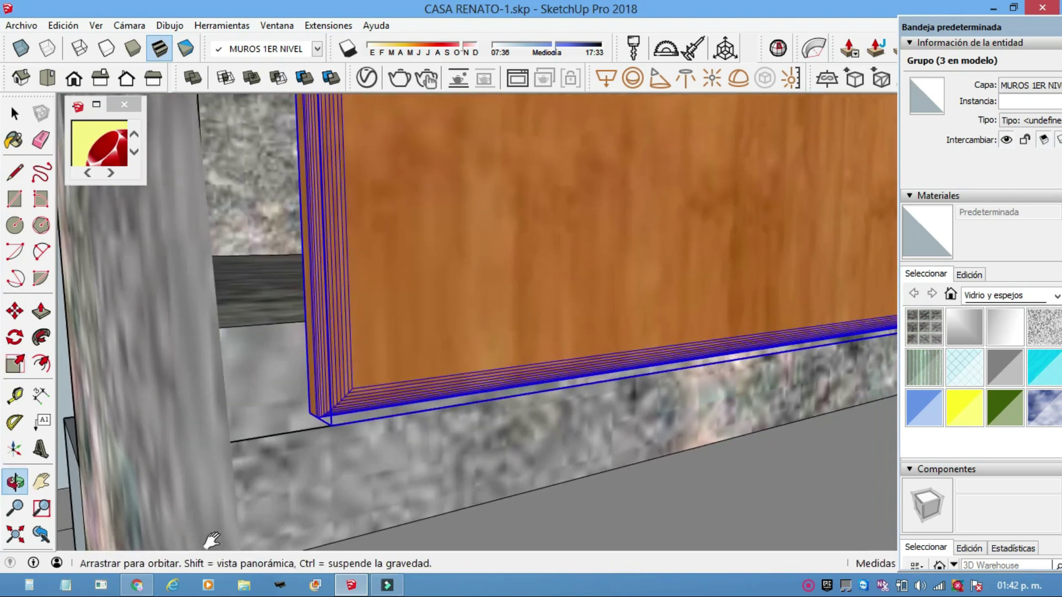
middle_drag(260, 514, 241, 522)
mouse_move(268, 460)
middle_down()
mouse_move(238, 450)
mouse_move(343, 434)
mouse_move(307, 443)
mouse_move(313, 426)
middle_up()
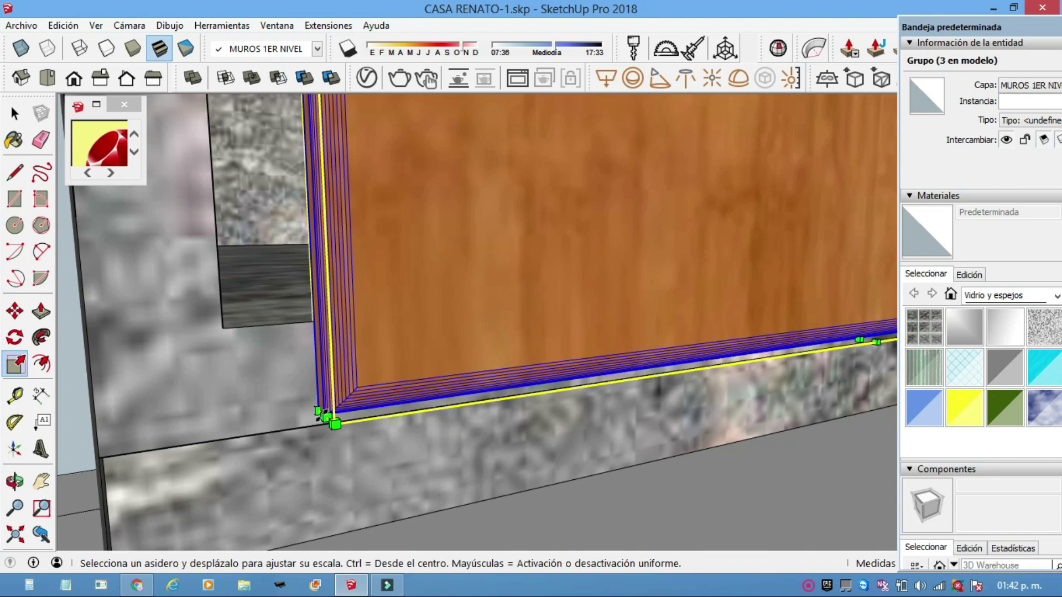
mouse_move(338, 334)
middle_down()
mouse_move(314, 389)
mouse_move(324, 356)
mouse_move(313, 473)
mouse_move(327, 325)
mouse_move(327, 393)
mouse_move(248, 315)
middle_up()
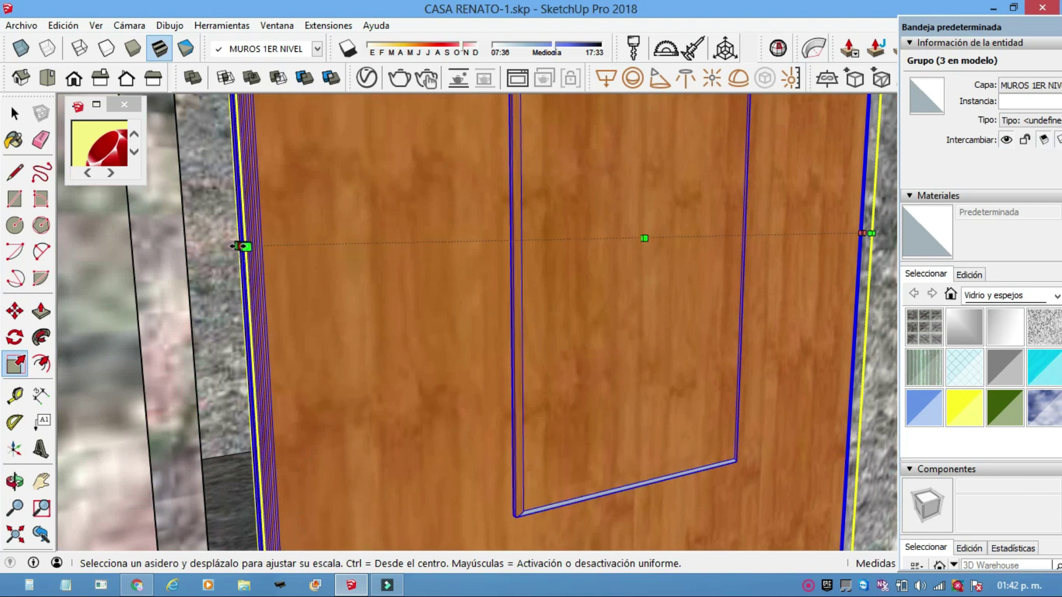
mouse_move(141, 261)
middle_down()
mouse_move(151, 244)
mouse_move(123, 243)
middle_up()
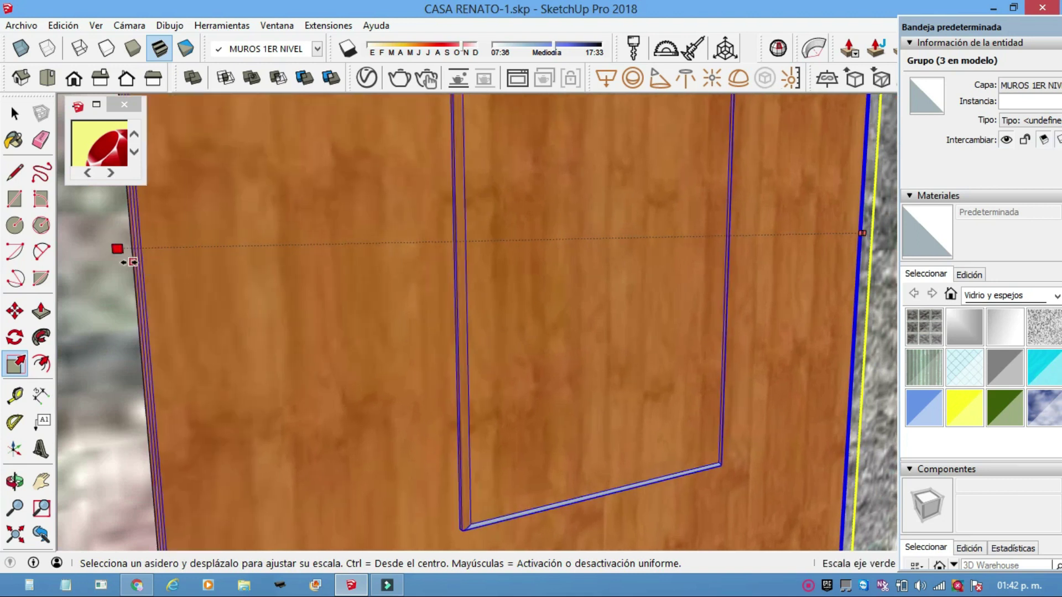
scroll(587, 296, down, 3)
mouse_move(694, 293)
middle_down()
mouse_move(383, 344)
mouse_move(579, 339)
mouse_move(444, 293)
mouse_move(414, 362)
mouse_move(339, 384)
middle_up()
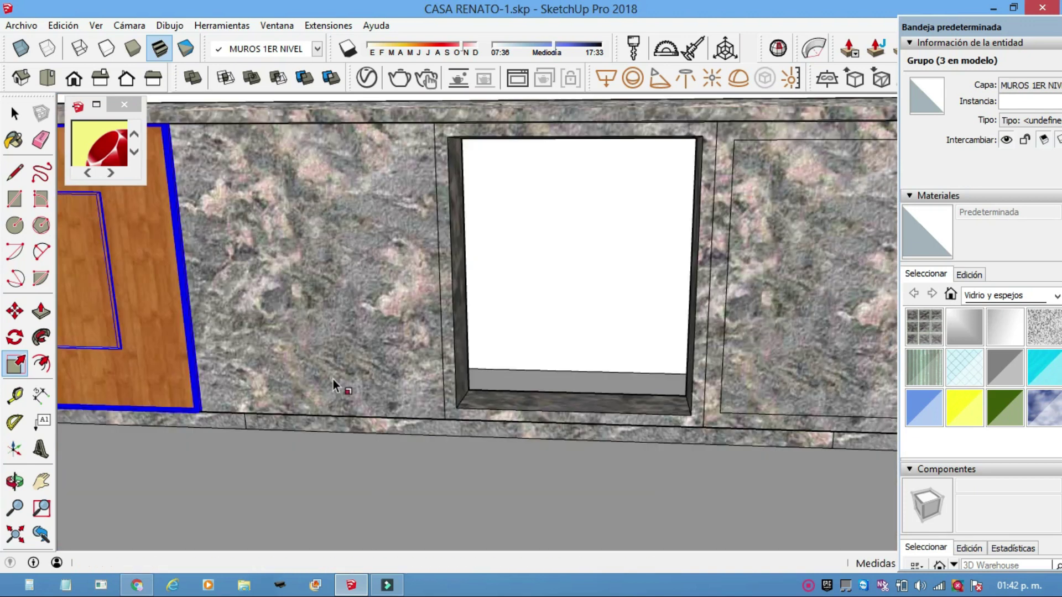
Step: Ctrl-copy the fitted door from its bottom corner into the next empty cabinet opening
click(16, 312)
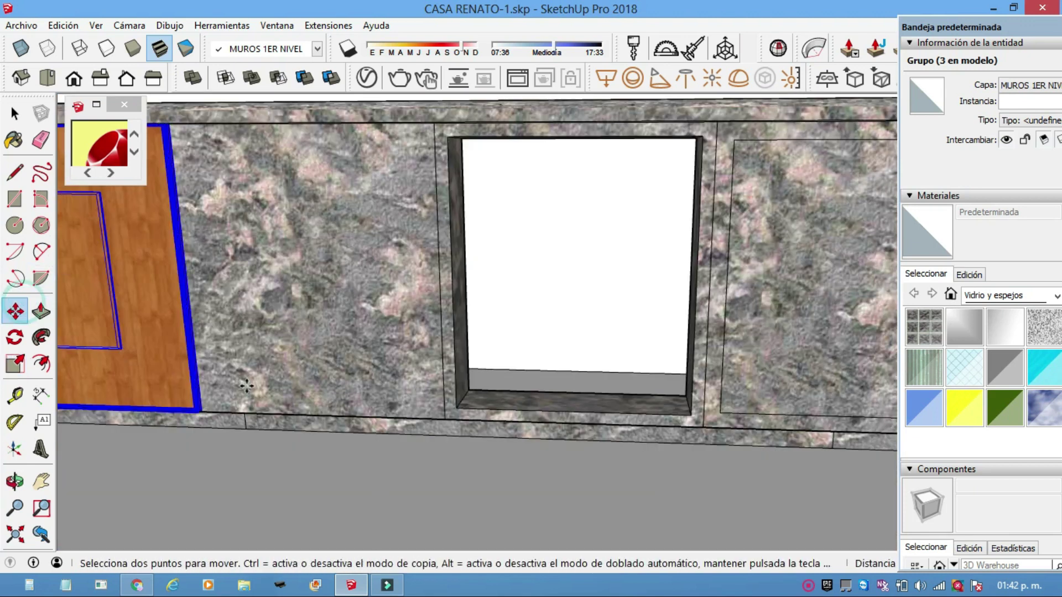
key(ctrl)
click(203, 412)
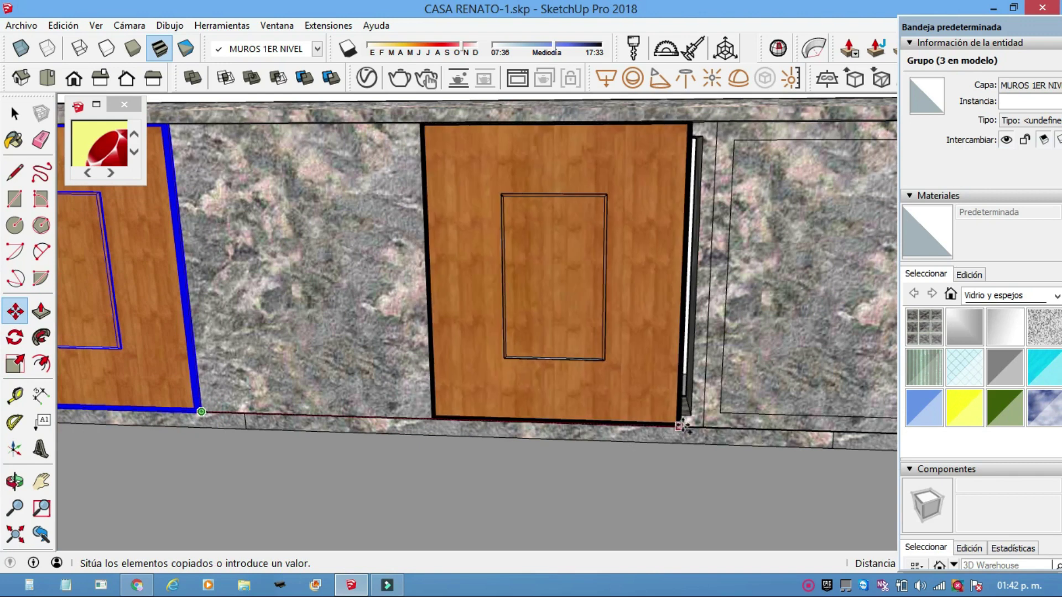
click(697, 425)
mouse_move(698, 424)
middle_down()
mouse_move(467, 402)
mouse_move(657, 441)
middle_up()
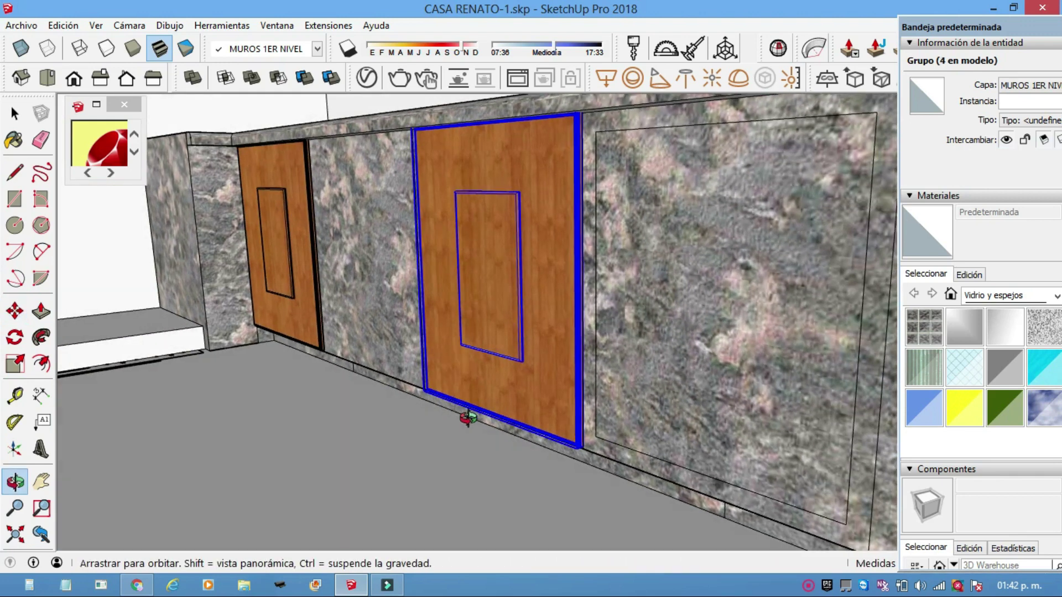
mouse_move(680, 345)
middle_down()
mouse_move(237, 337)
mouse_move(372, 348)
mouse_move(228, 496)
middle_up()
scroll(197, 391, up, 3)
mouse_move(198, 391)
middle_down()
mouse_move(341, 389)
mouse_move(327, 423)
middle_up()
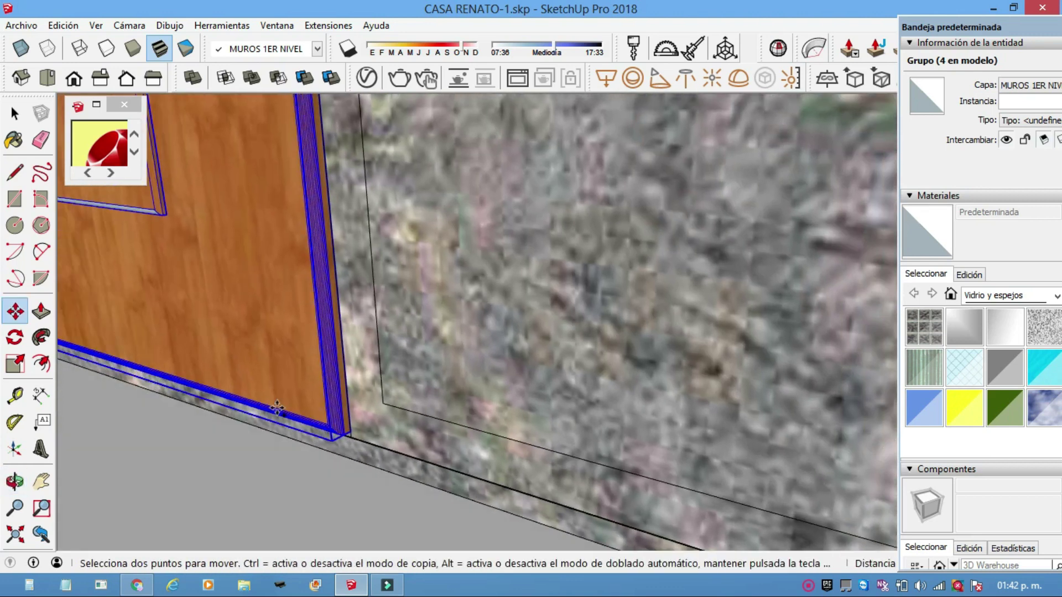
Step: Cancel a second copy attempt and switch the model to X-ray view
click(329, 421)
key(ctrl)
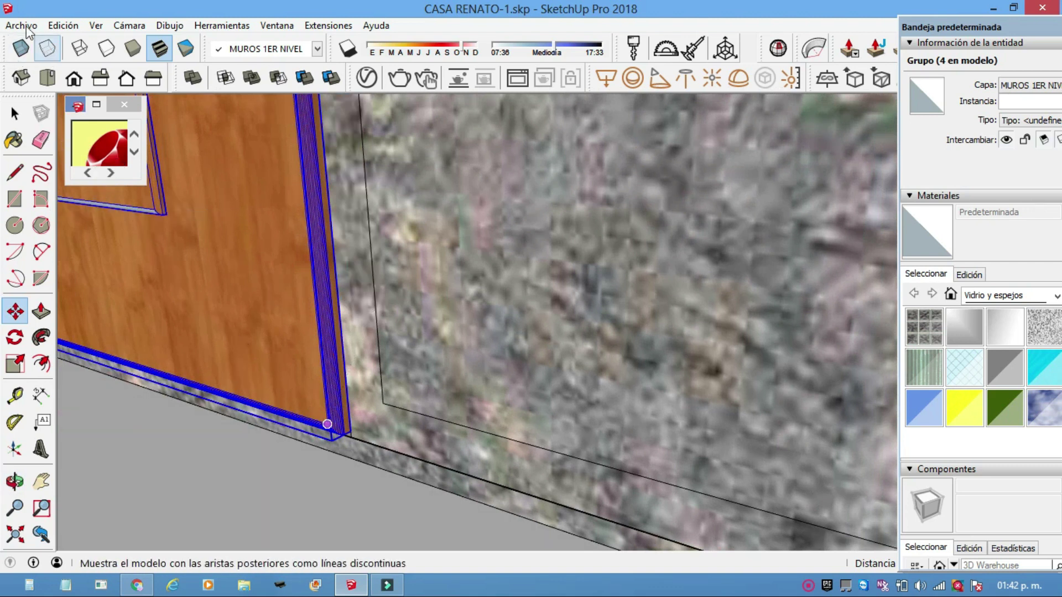
click(15, 113)
click(277, 177)
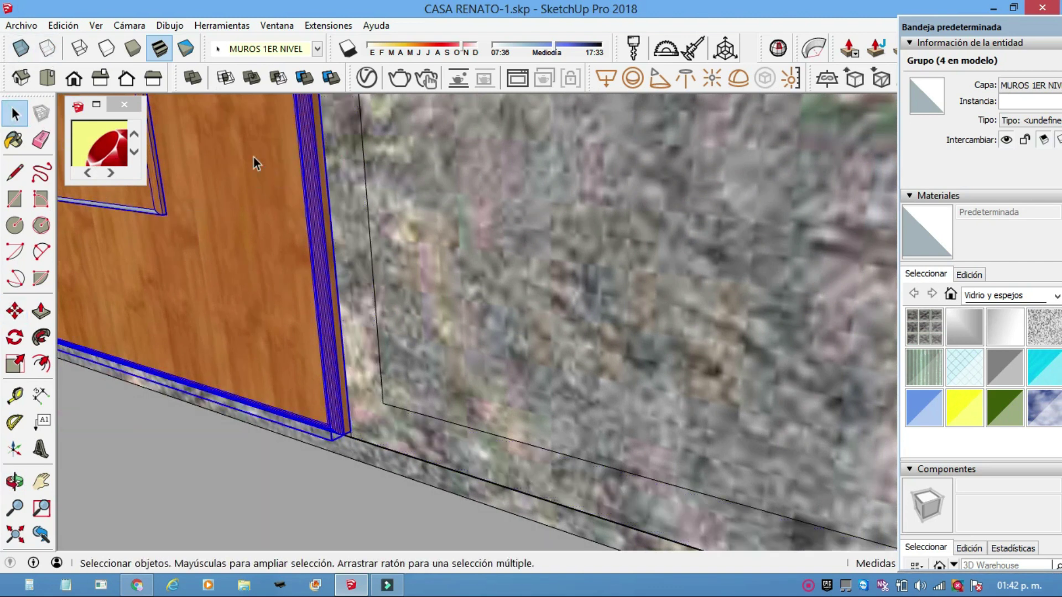
click(21, 48)
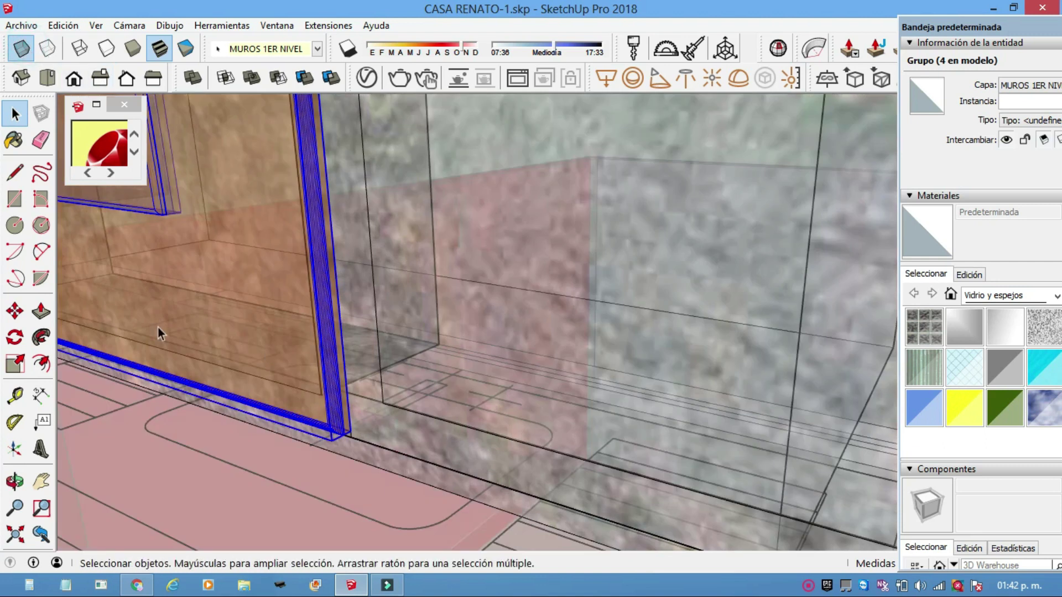
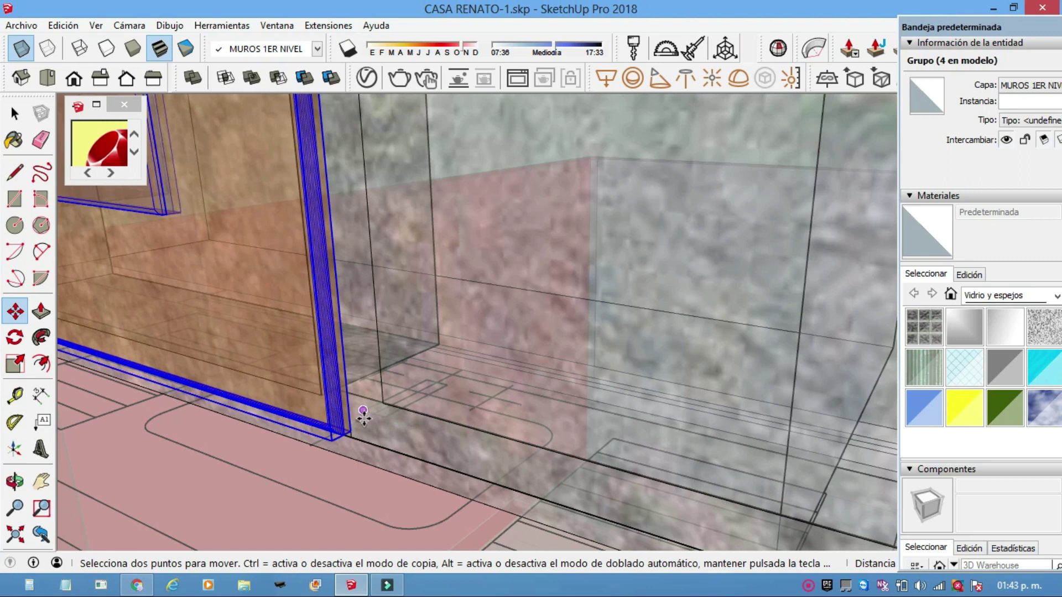
Step: Move the wooden cabinet door in stages and snap it into its final position
click(348, 430)
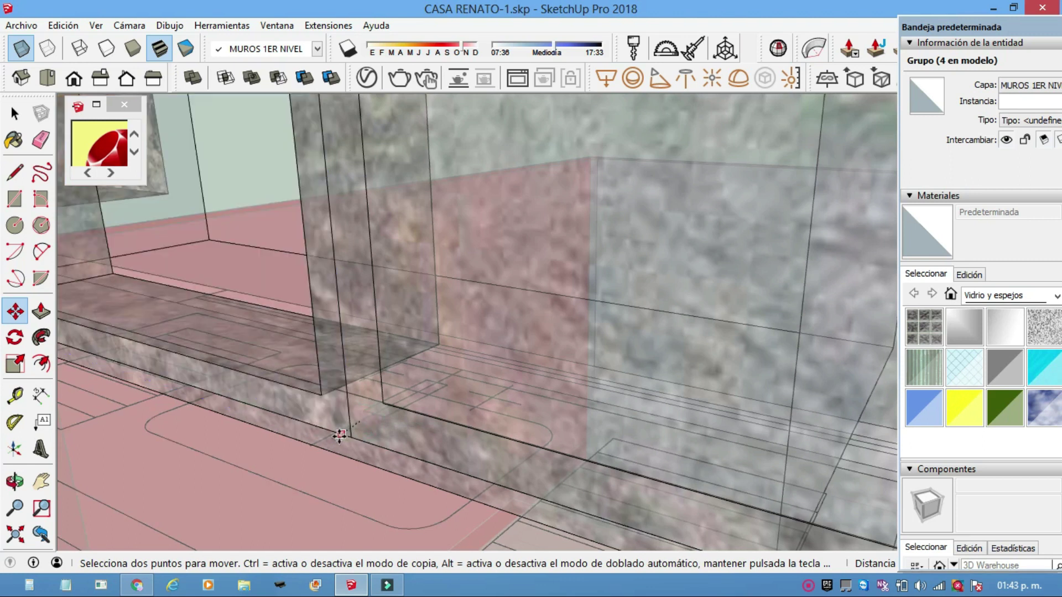
click(309, 446)
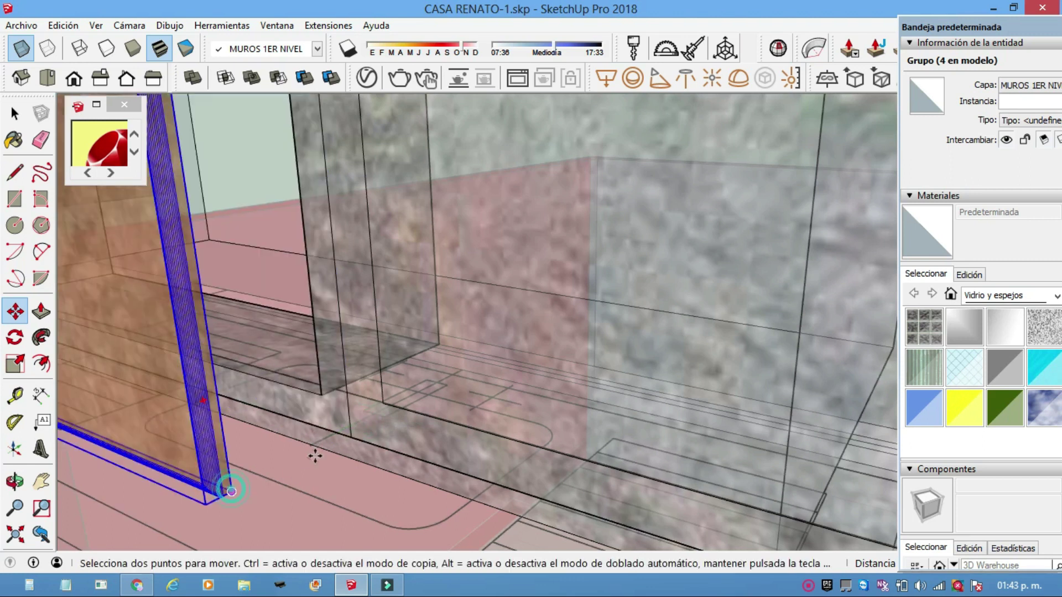
click(230, 490)
click(289, 465)
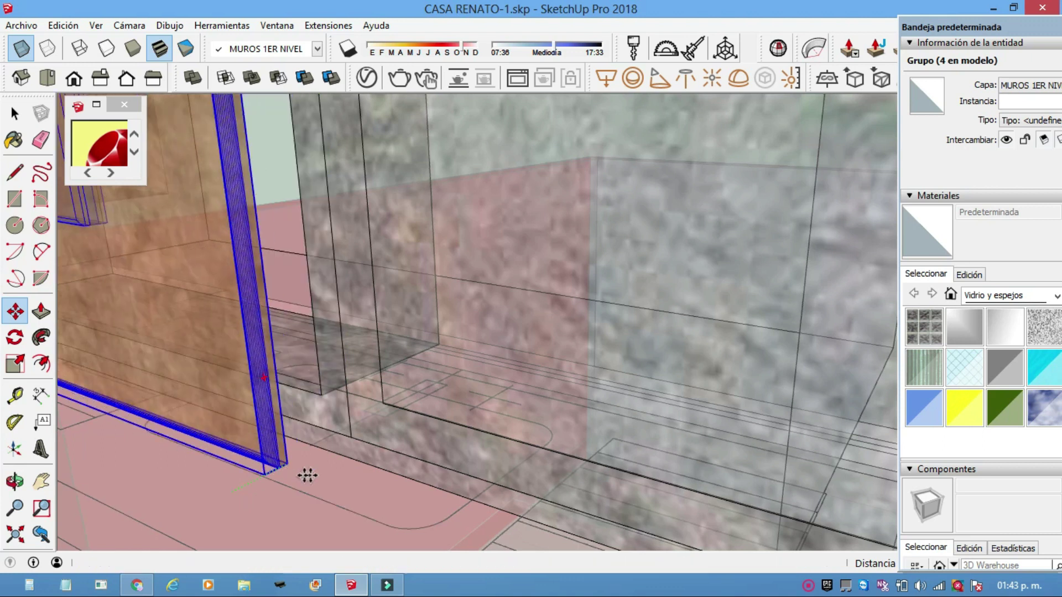
click(348, 437)
scroll(376, 442, up, 1)
scroll(420, 451, up, 1)
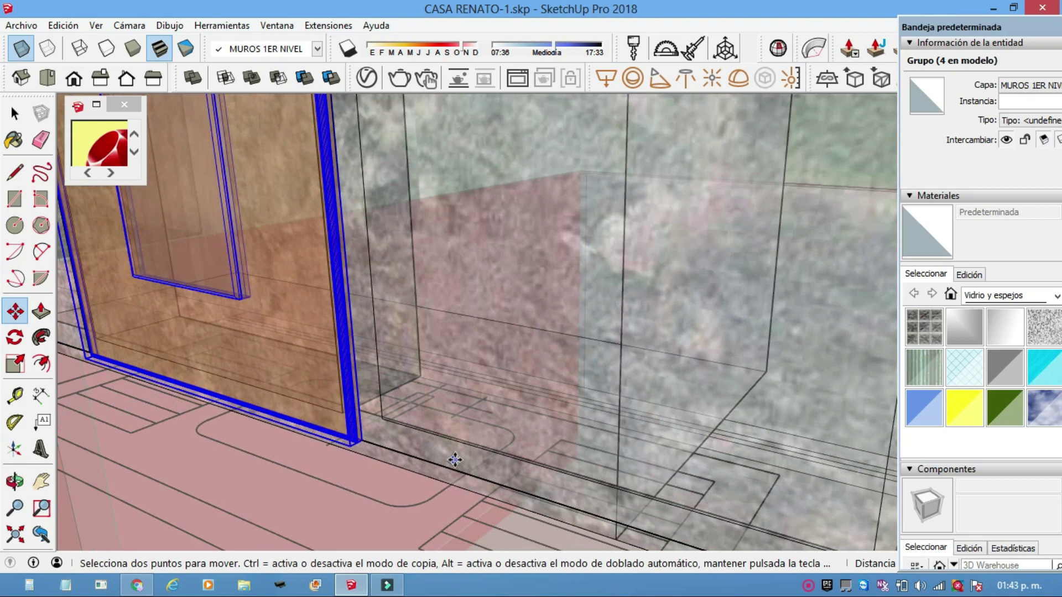
middle_drag(455, 460, 315, 367)
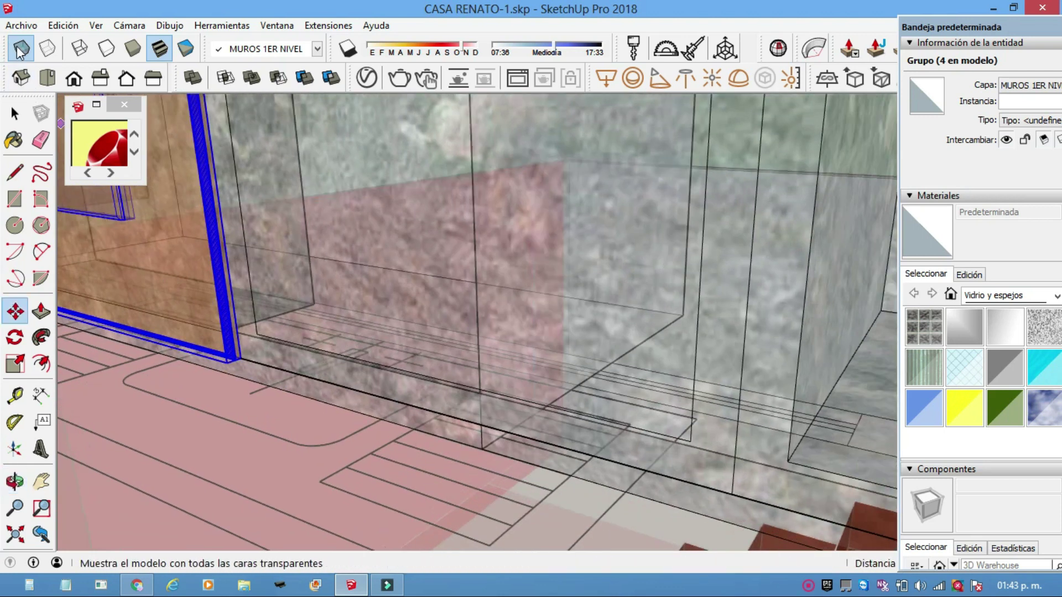
Step: Turn off X-ray so the walls show opaque, and place a copy from the wall corner
click(21, 50)
click(247, 360)
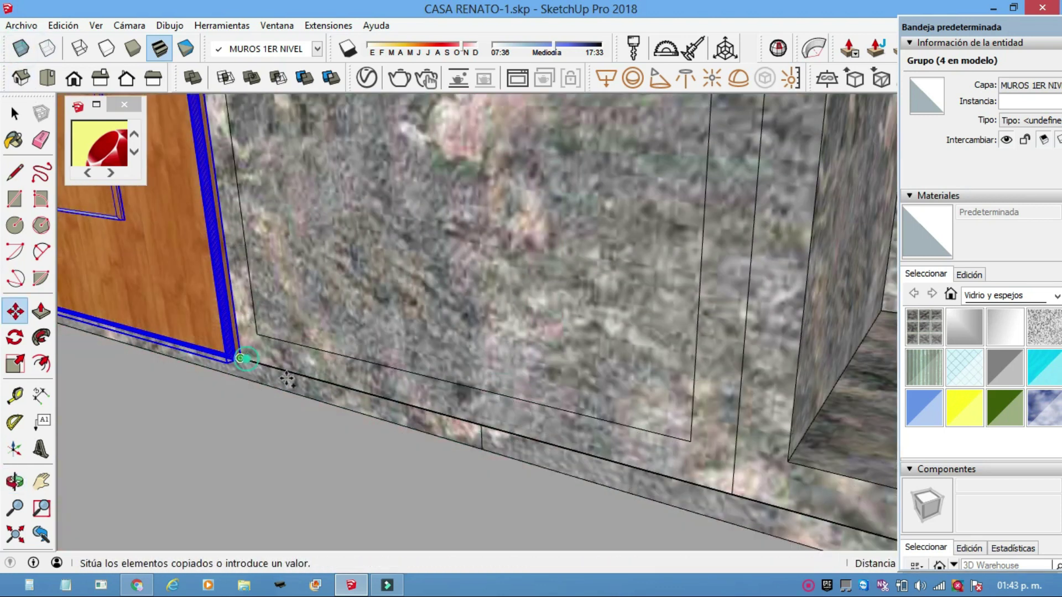
click(284, 442)
mouse_move(285, 442)
middle_down()
mouse_move(371, 367)
mouse_move(335, 373)
mouse_move(358, 403)
middle_up()
scroll(367, 398, down, 2)
scroll(374, 360, down, 2)
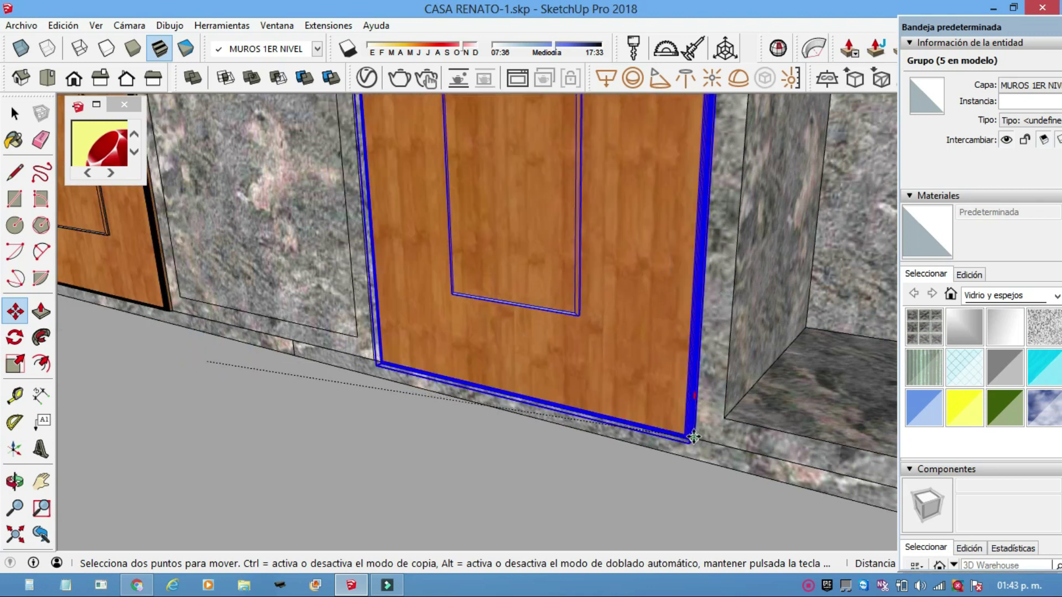
mouse_move(692, 437)
middle_down()
mouse_move(349, 426)
mouse_move(379, 471)
middle_up()
middle_drag(351, 430, 401, 439)
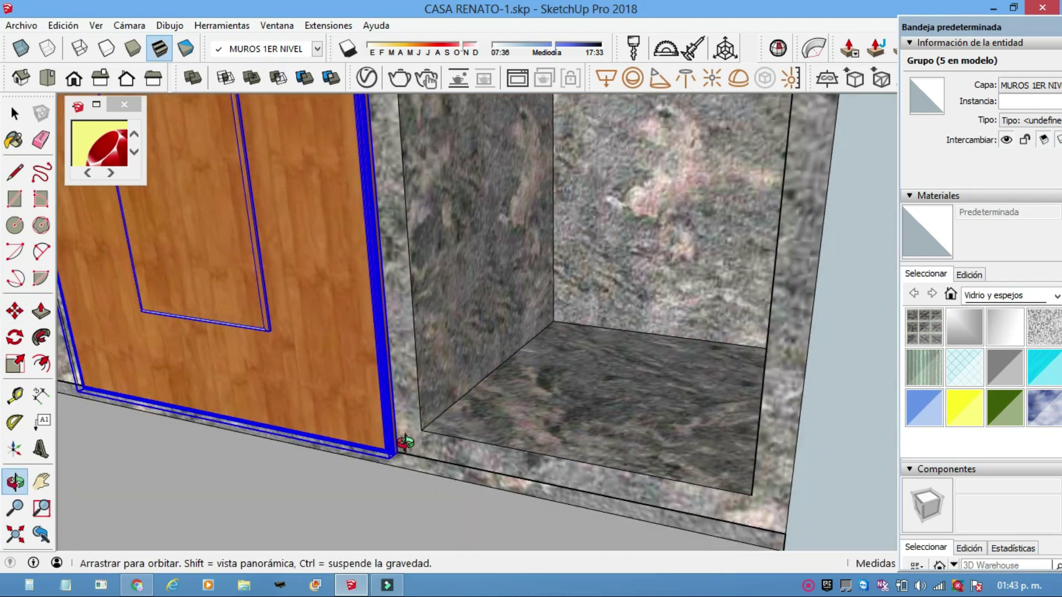
Step: Copy the wooden door into the marble niche beside the first door
click(397, 452)
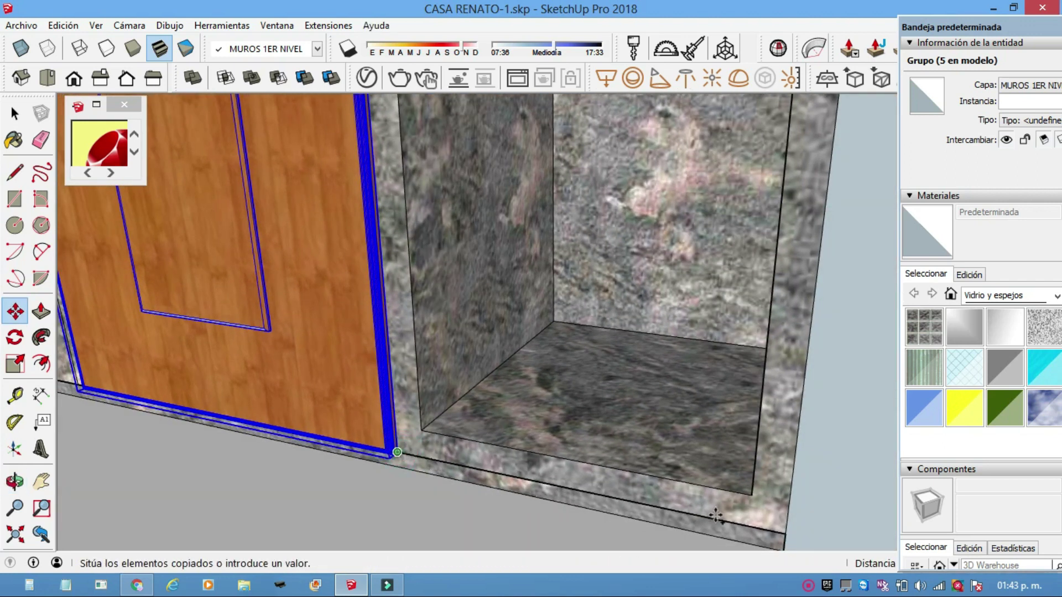
click(785, 534)
middle_drag(786, 534, 758, 509)
scroll(581, 469, up, 2)
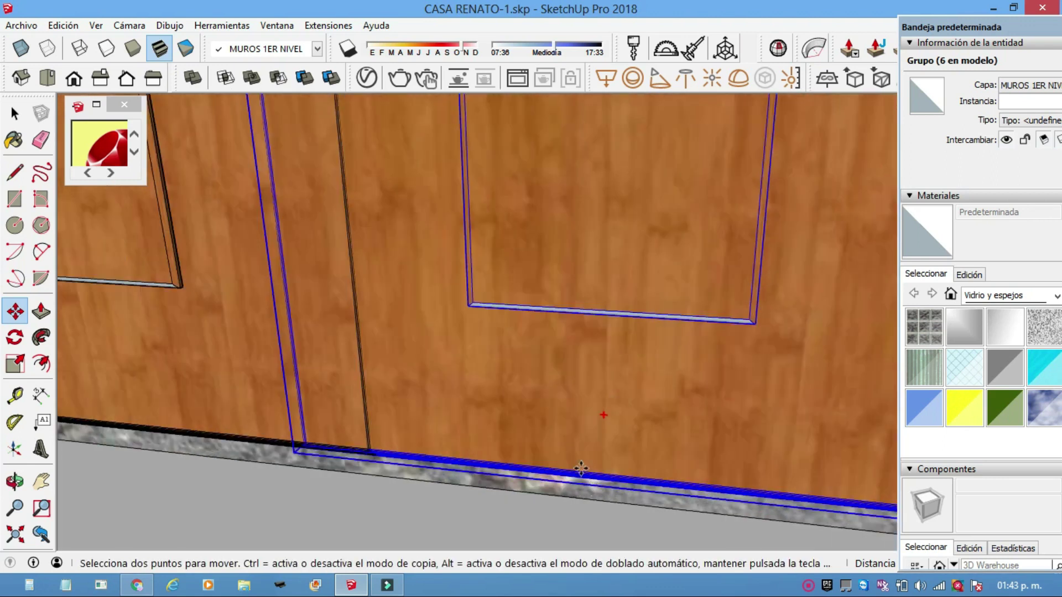
scroll(581, 469, down, 3)
scroll(555, 433, down, 2)
middle_drag(564, 427, 551, 500)
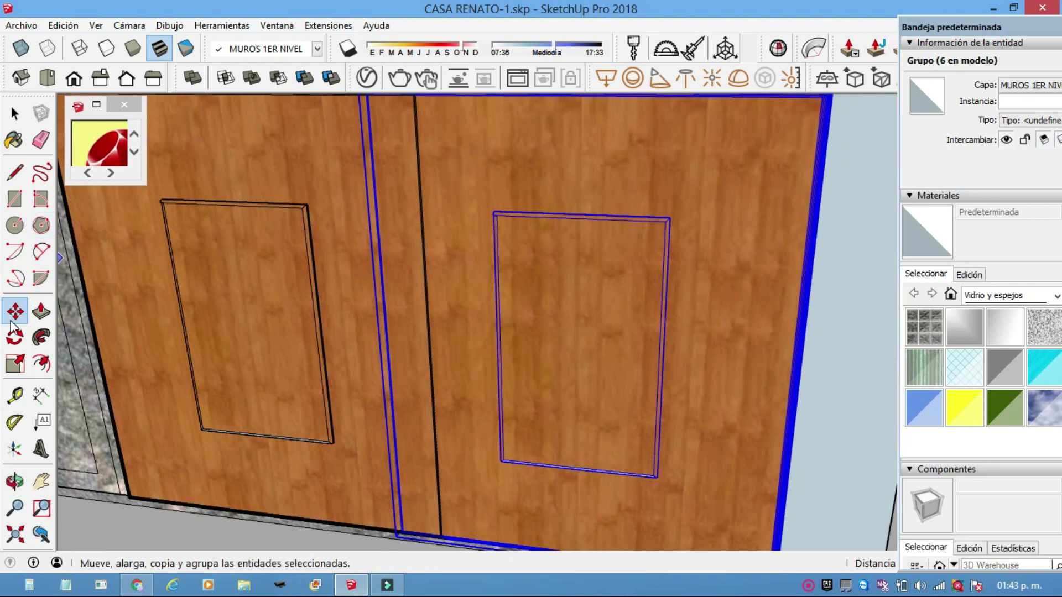
Step: Scale the copied door narrower by its side grip so it fits the niche opening
click(16, 363)
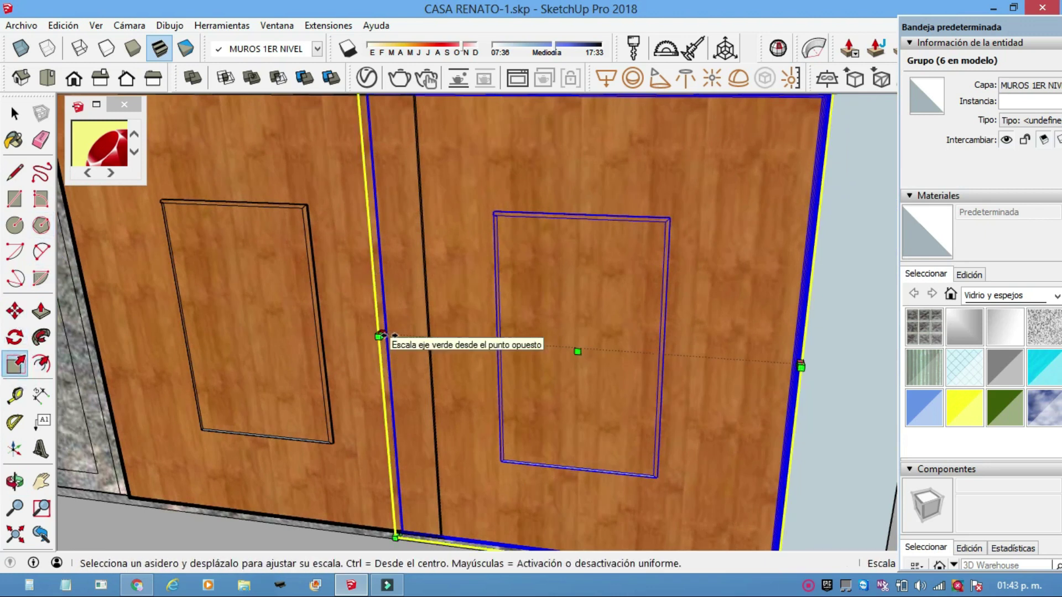
drag(421, 341, 437, 339)
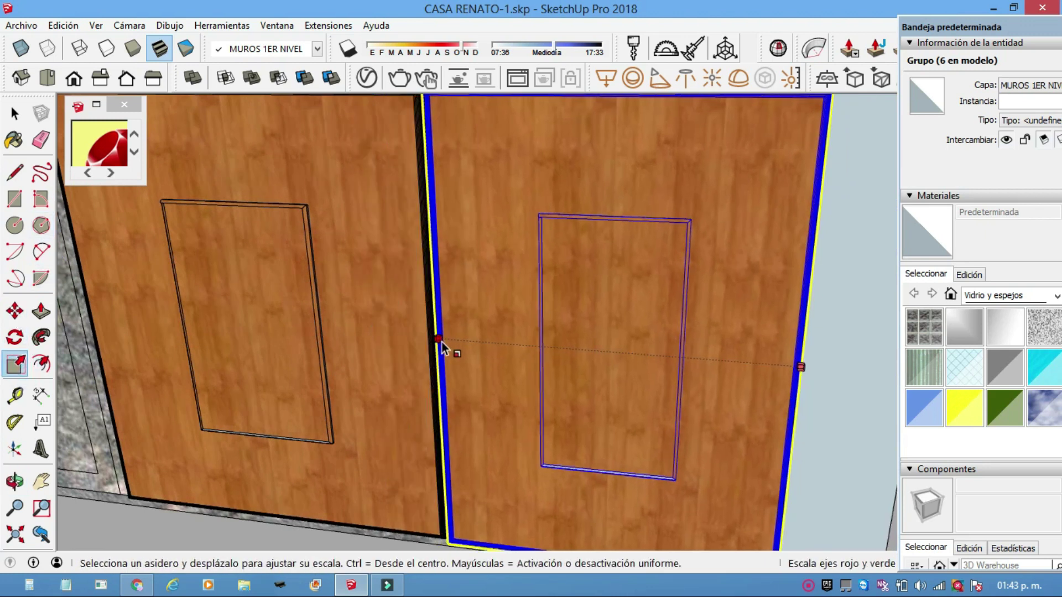
mouse_move(448, 333)
middle_down()
mouse_move(663, 313)
mouse_move(440, 325)
middle_up()
mouse_move(722, 273)
middle_down()
mouse_move(533, 349)
mouse_move(335, 362)
mouse_move(367, 331)
mouse_move(590, 315)
mouse_move(569, 351)
mouse_move(663, 320)
mouse_move(549, 372)
mouse_move(612, 355)
mouse_move(504, 326)
mouse_move(635, 375)
mouse_move(680, 350)
mouse_move(674, 408)
mouse_move(545, 467)
middle_up()
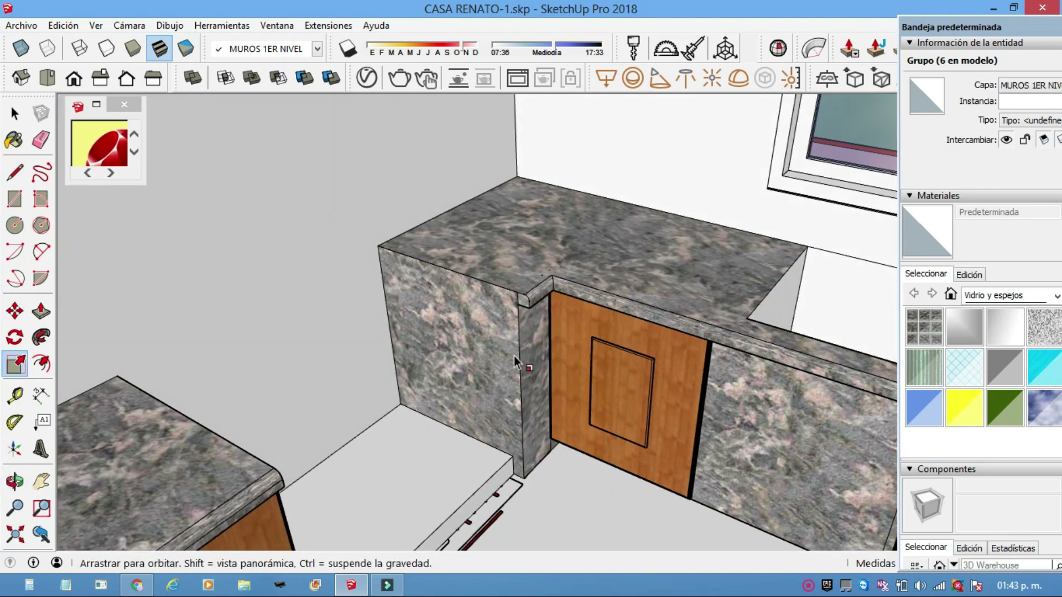
Step: Erase the stray group along the floor strip with the Eraser
scroll(473, 374, up, 3)
click(41, 139)
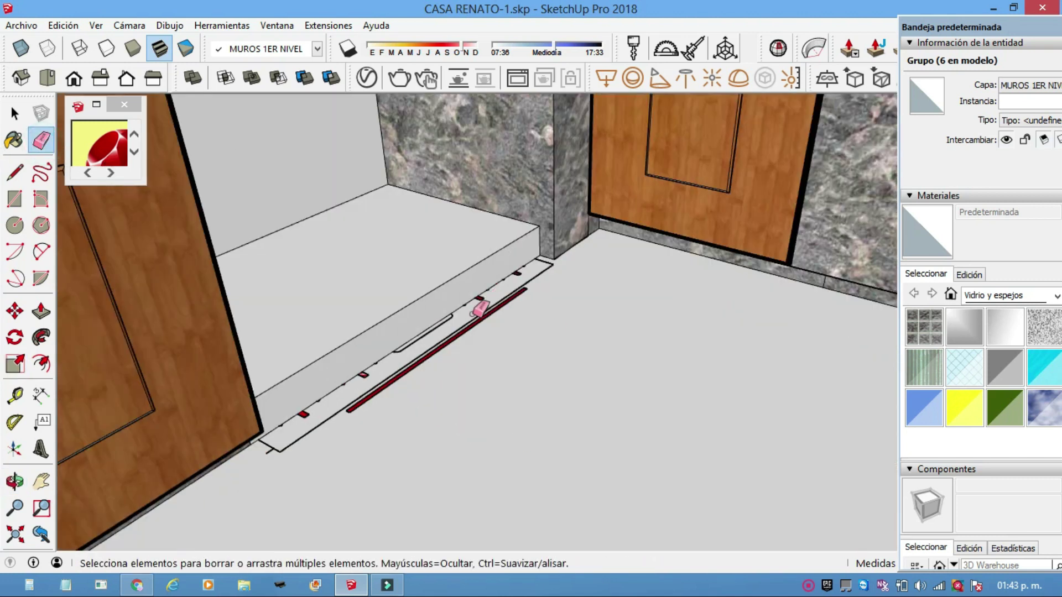
click(475, 324)
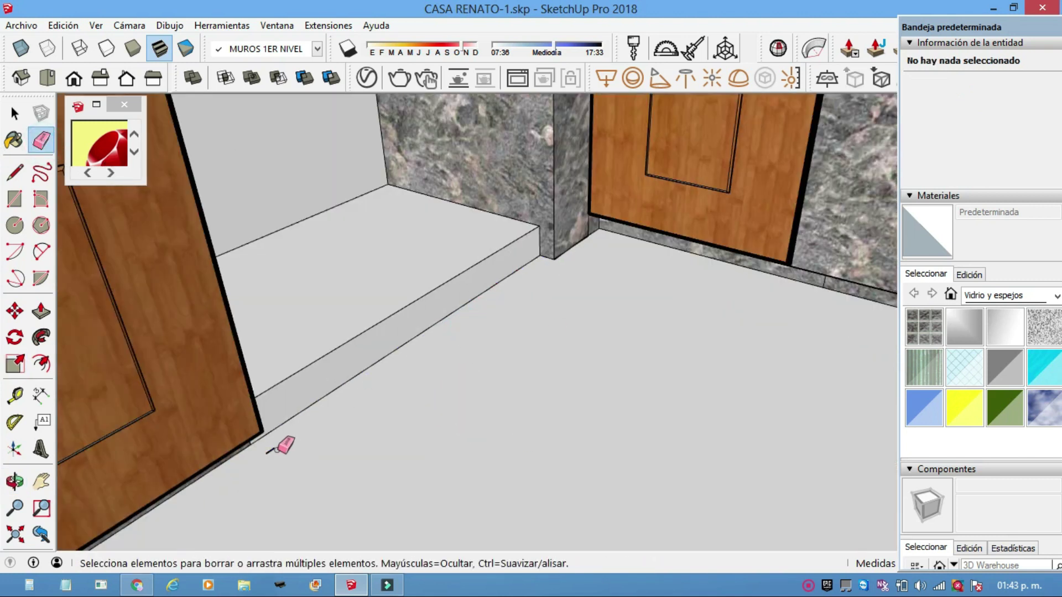
middle_drag(333, 415, 334, 514)
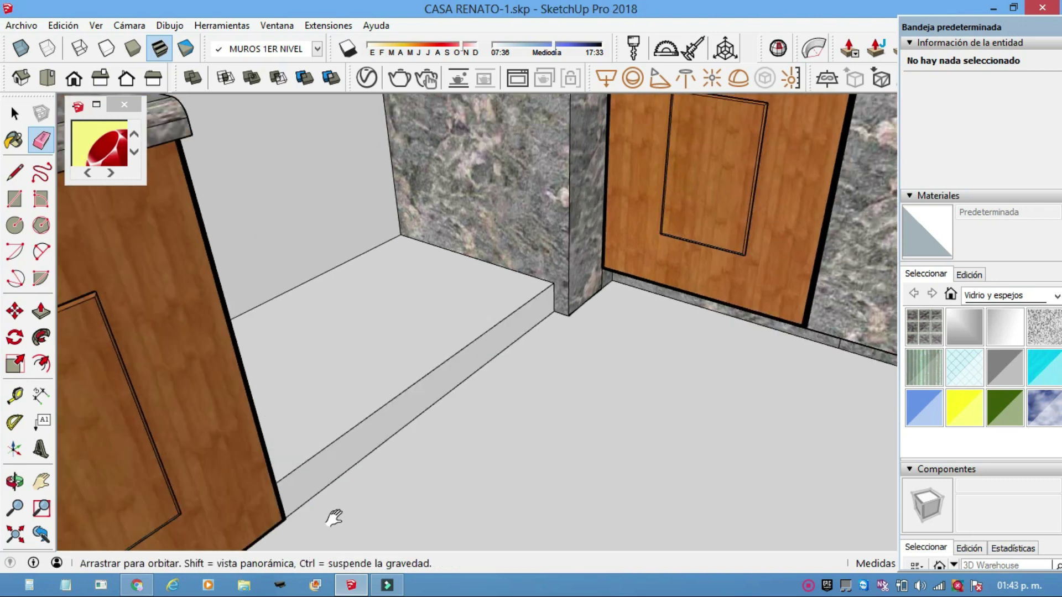
Step: Undock the tray, sample Piedra de mármol from the wall, and paint the low step with it
double_click(1004, 29)
click(983, 291)
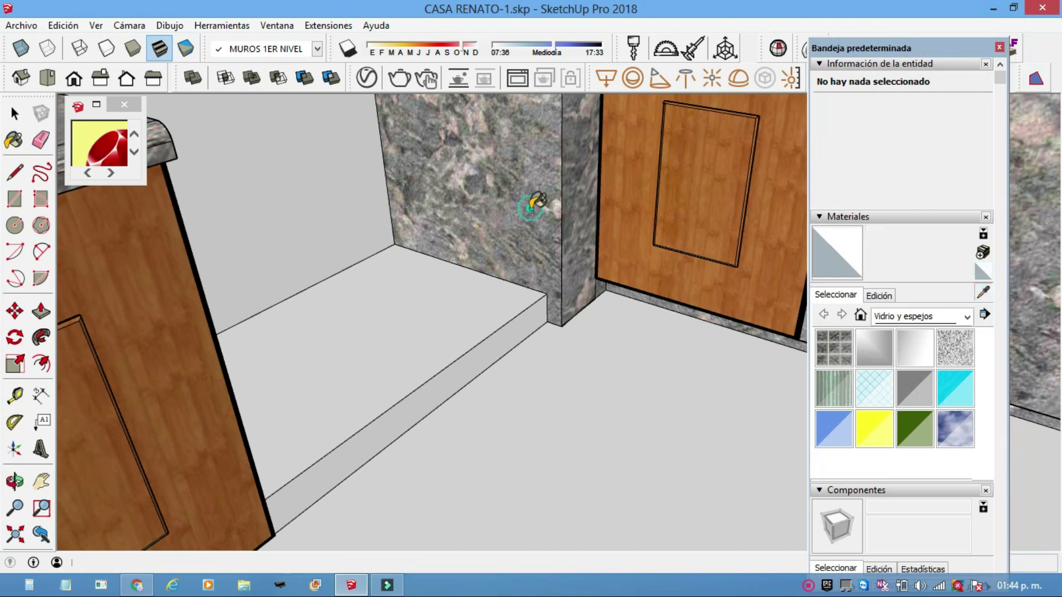
alt+click(505, 297)
click(526, 321)
mouse_move(534, 318)
middle_down()
mouse_move(544, 369)
mouse_move(581, 372)
middle_up()
mouse_move(526, 393)
middle_down()
mouse_move(414, 372)
mouse_move(658, 395)
mouse_move(426, 343)
mouse_move(539, 377)
middle_up()
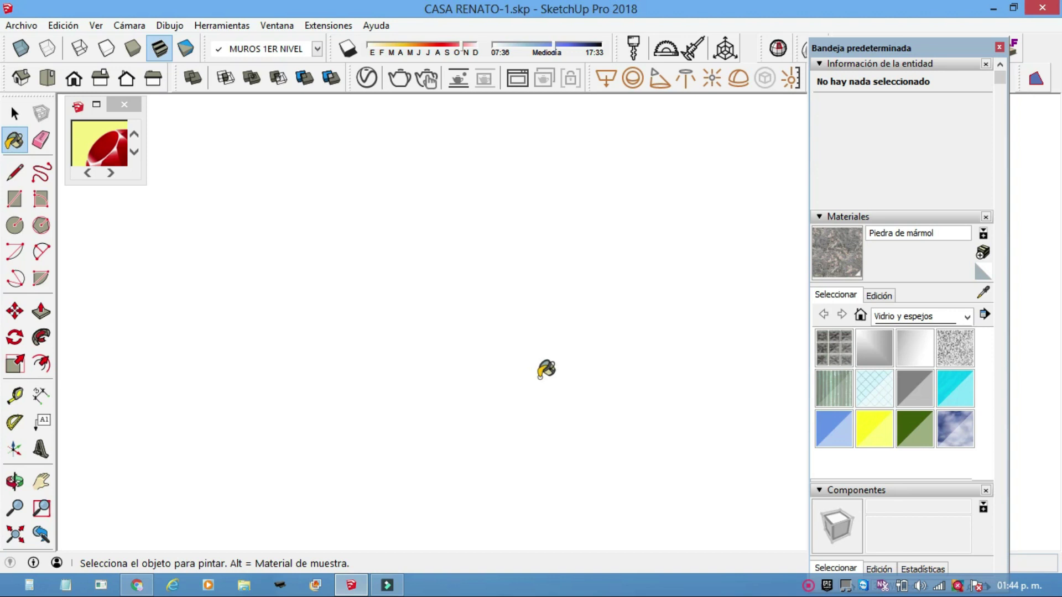
Step: Inspect the marble-topped cabinet with Paint Bucket active, and move the floating tray up-left
mouse_move(551, 365)
middle_down()
mouse_move(560, 345)
mouse_move(621, 359)
mouse_move(630, 396)
mouse_move(645, 398)
middle_up()
scroll(564, 341, down, 3)
scroll(564, 341, up, 2)
scroll(670, 367, down, 2)
scroll(689, 367, down, 3)
mouse_move(689, 367)
middle_down()
mouse_move(576, 379)
mouse_move(616, 415)
mouse_move(645, 398)
middle_up()
key(b)
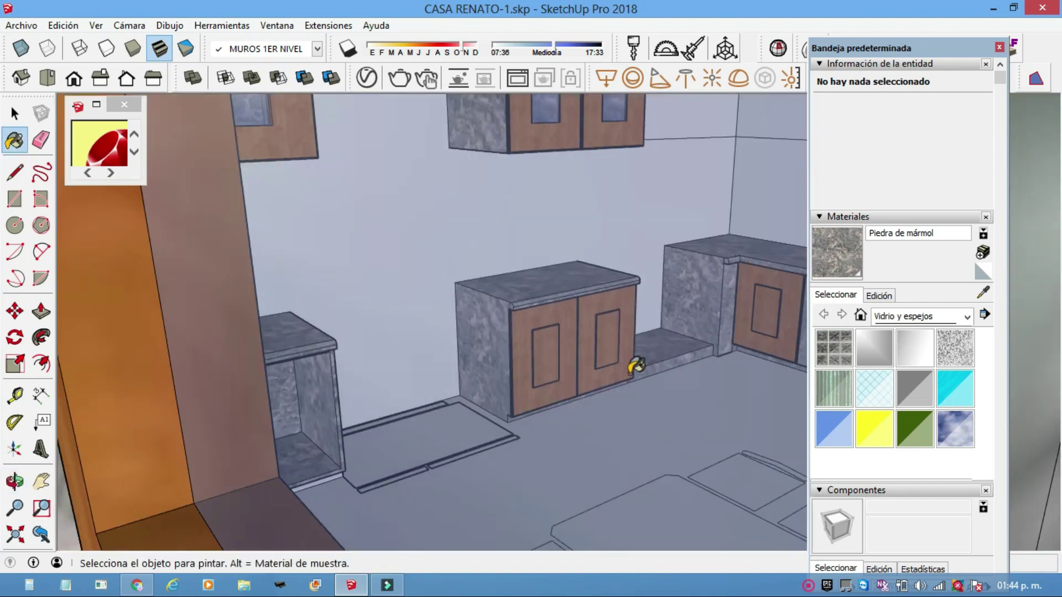
scroll(687, 357, up, 3)
mouse_move(688, 356)
middle_down()
mouse_move(630, 398)
mouse_move(664, 399)
mouse_move(666, 358)
middle_up()
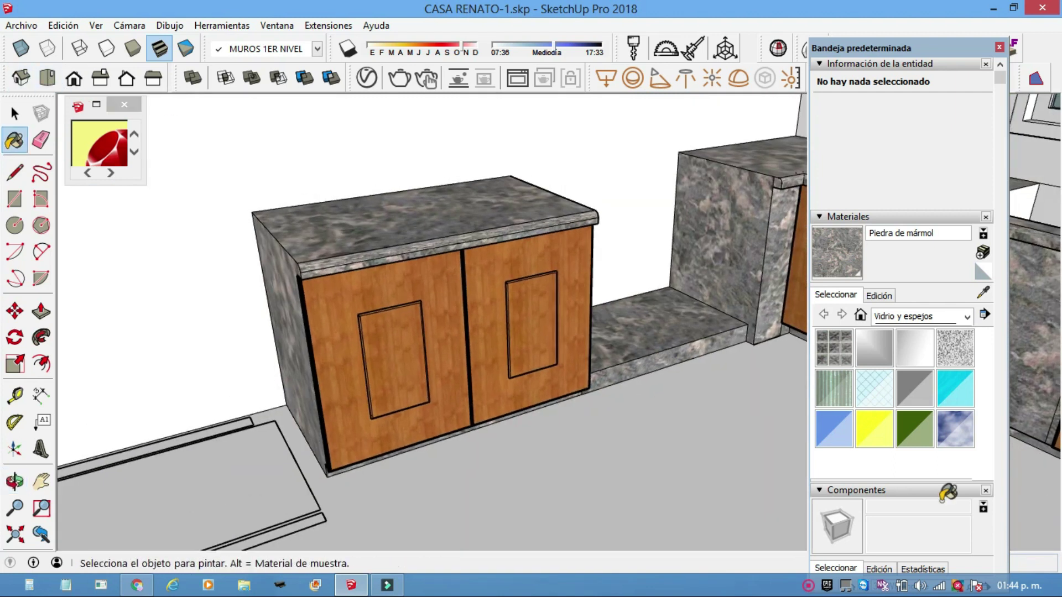
drag(932, 50, 919, 24)
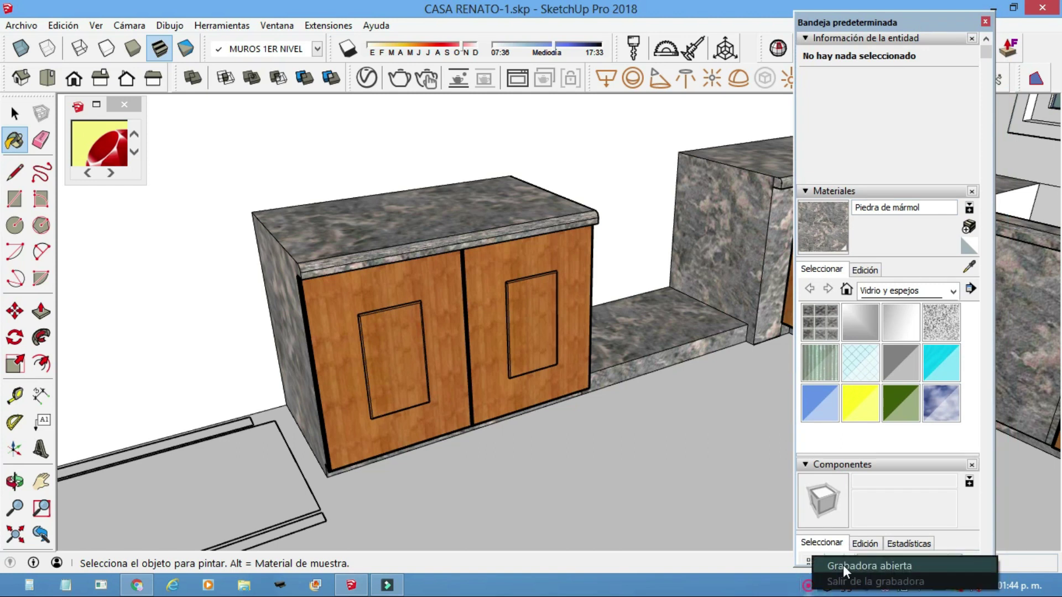
Step: Open the 3D Warehouse browser and search for 'MANIJAS' handle models
click(20, 28)
mouse_move(108, 214)
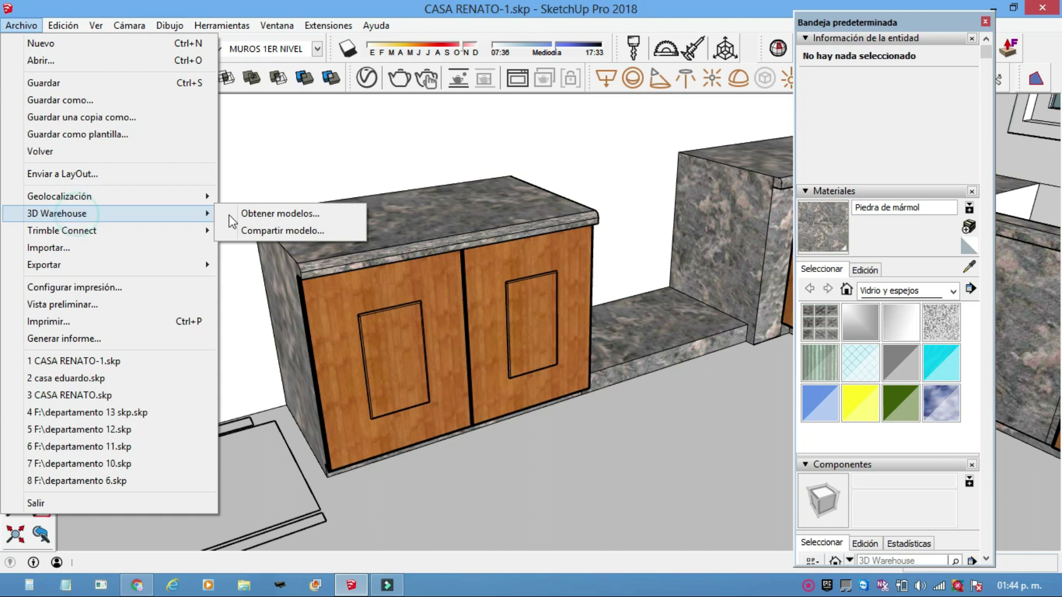
click(247, 215)
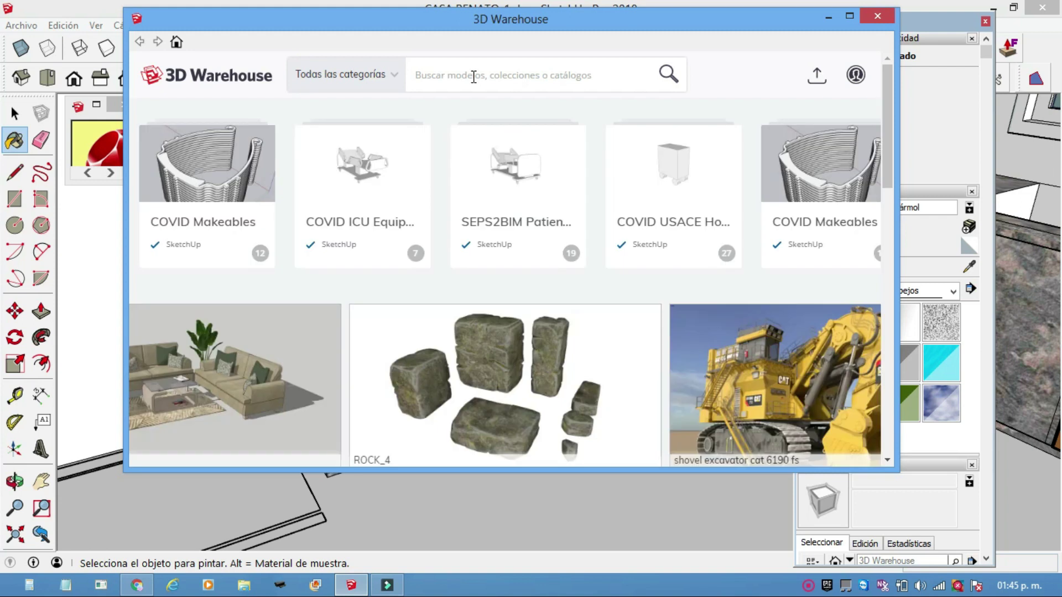
click(467, 80)
text(MANIJAS)
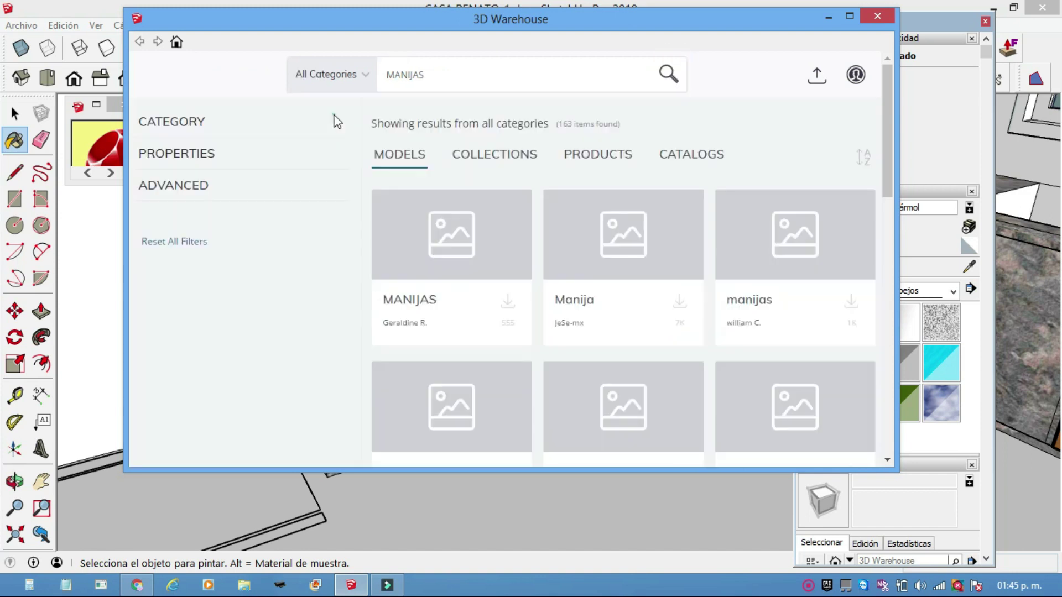
click(333, 116)
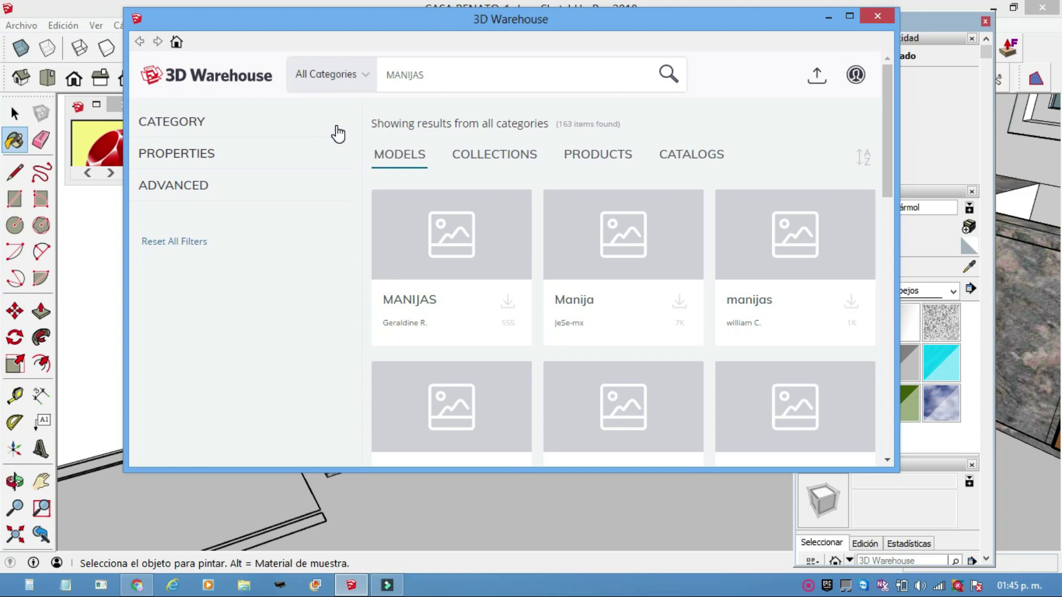
Step: Expand the filters and scroll the MANIJAS results to the manija diamante handle
click(338, 134)
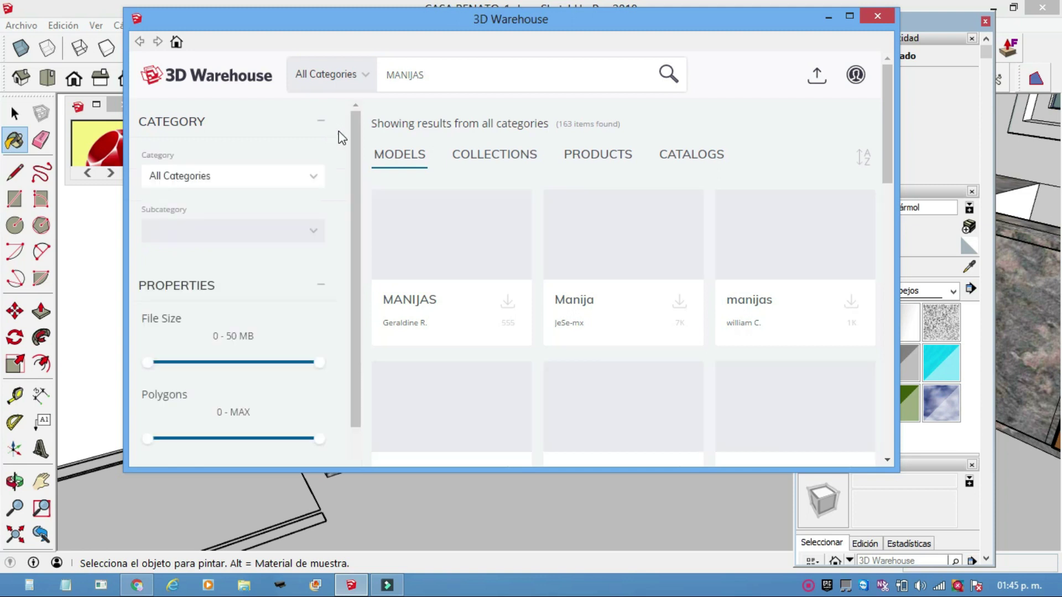
scroll(589, 250, down, 4)
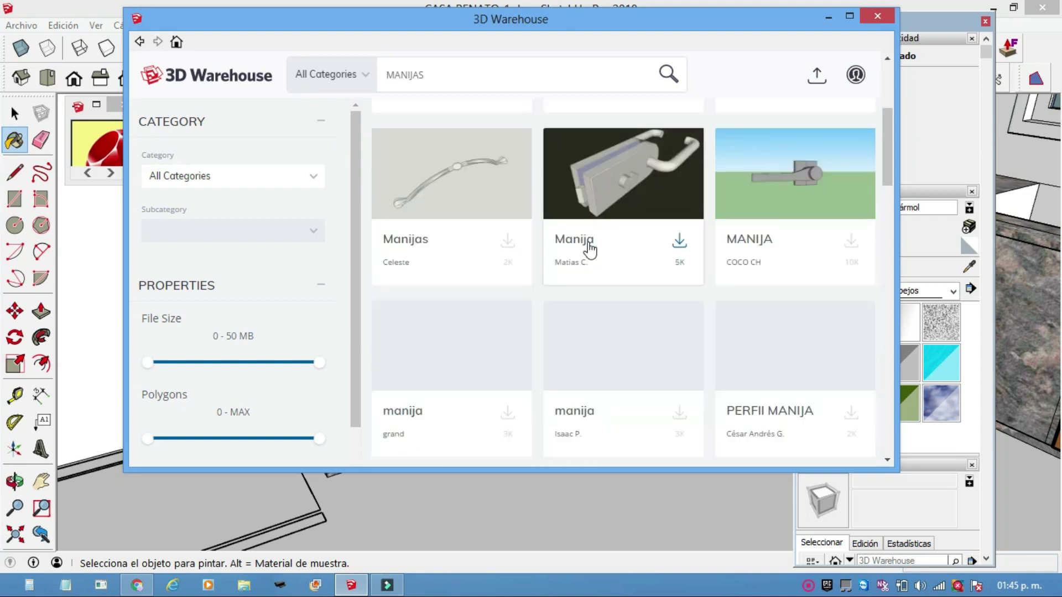
scroll(624, 295, down, 3)
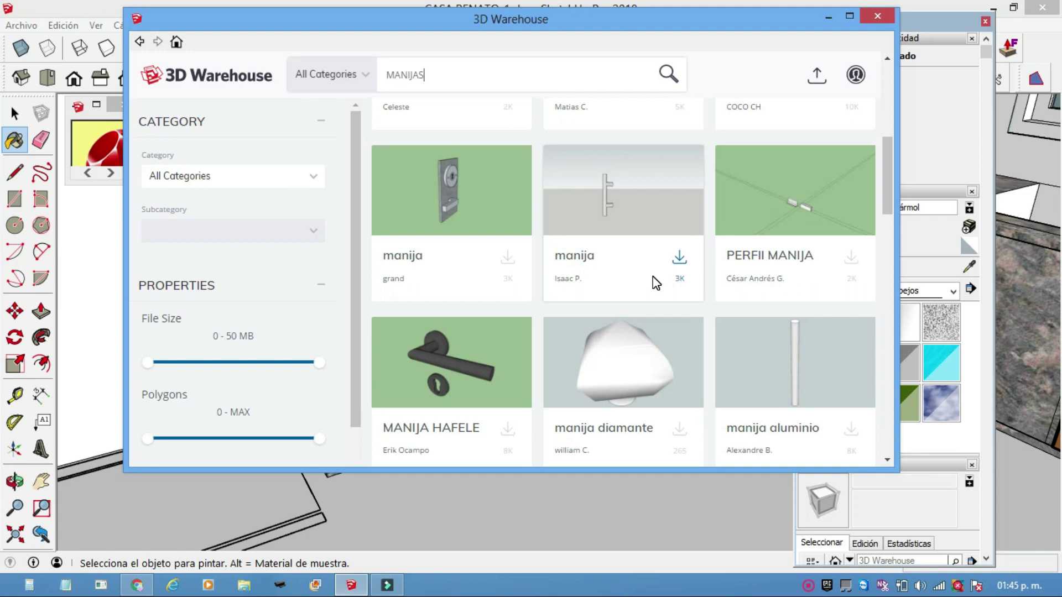
scroll(655, 284, down, 1)
scroll(655, 285, down, 2)
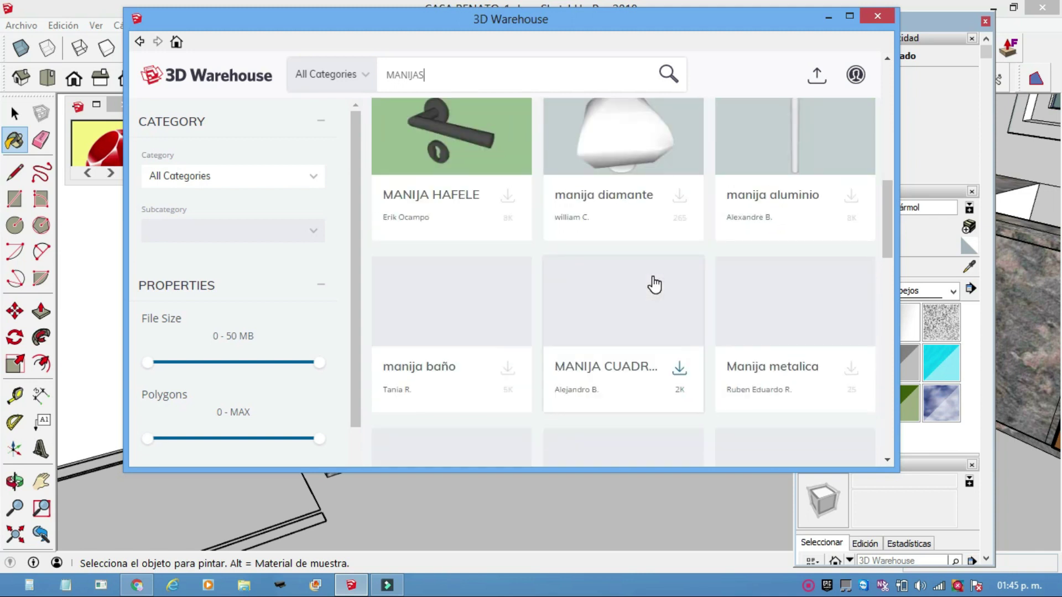
scroll(654, 284, down, 1)
scroll(655, 284, down, 2)
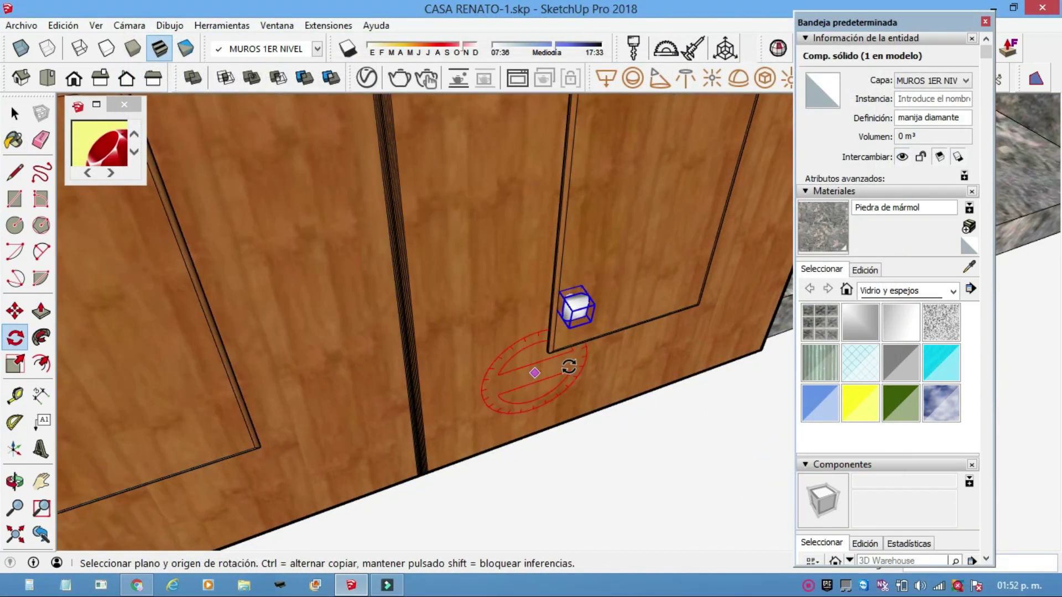
Step: Copy the diamond handle up to the top of the right lower door
mouse_move(541, 372)
middle_down()
mouse_move(627, 351)
mouse_move(568, 447)
mouse_move(575, 354)
middle_up()
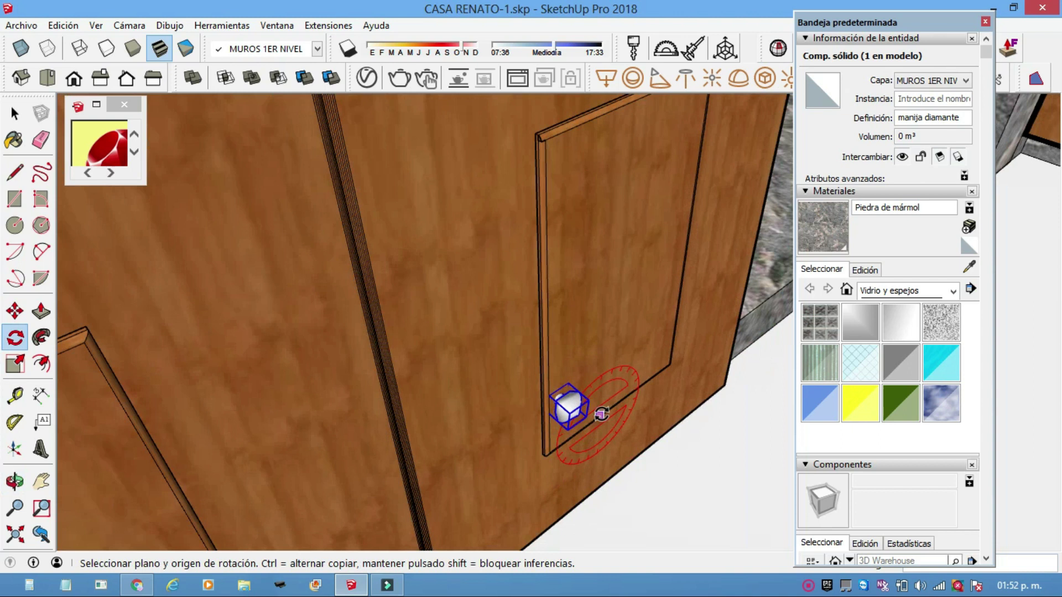
key(q)
key(p)
key(m)
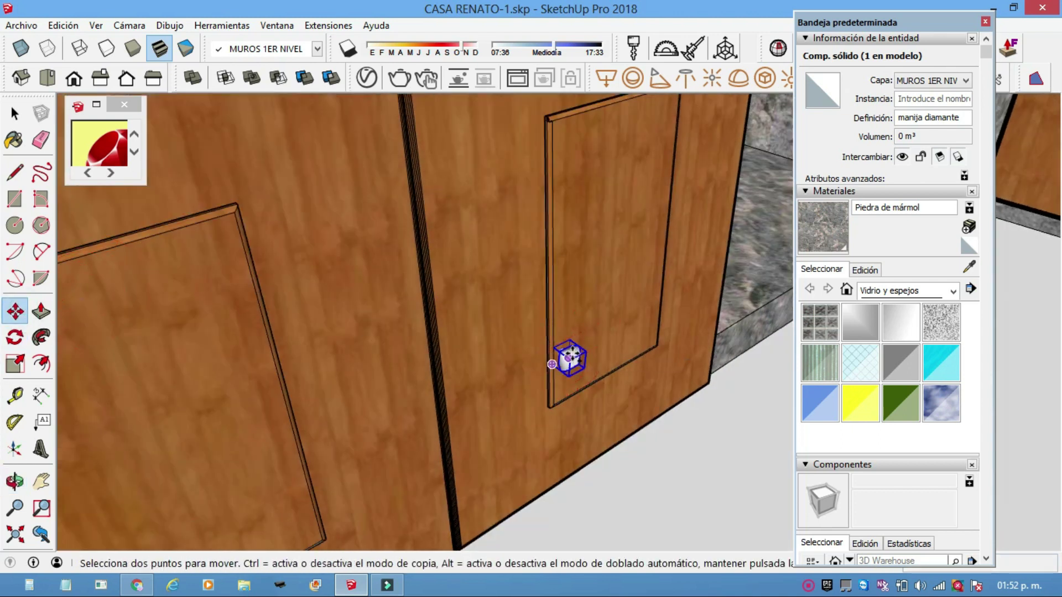
key(ctrl)
click(577, 346)
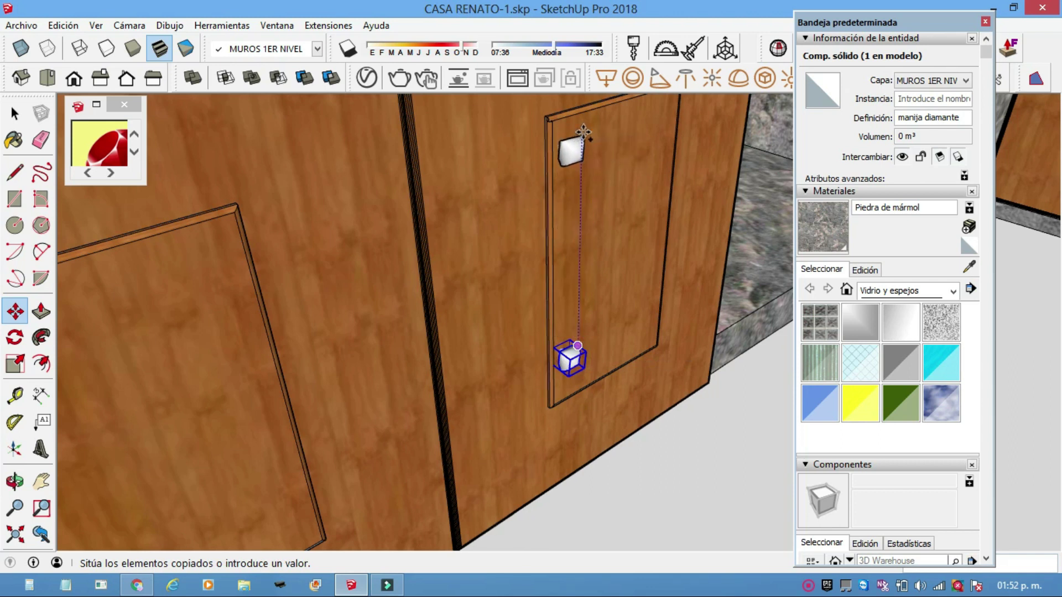
click(583, 130)
middle_drag(570, 362, 599, 391)
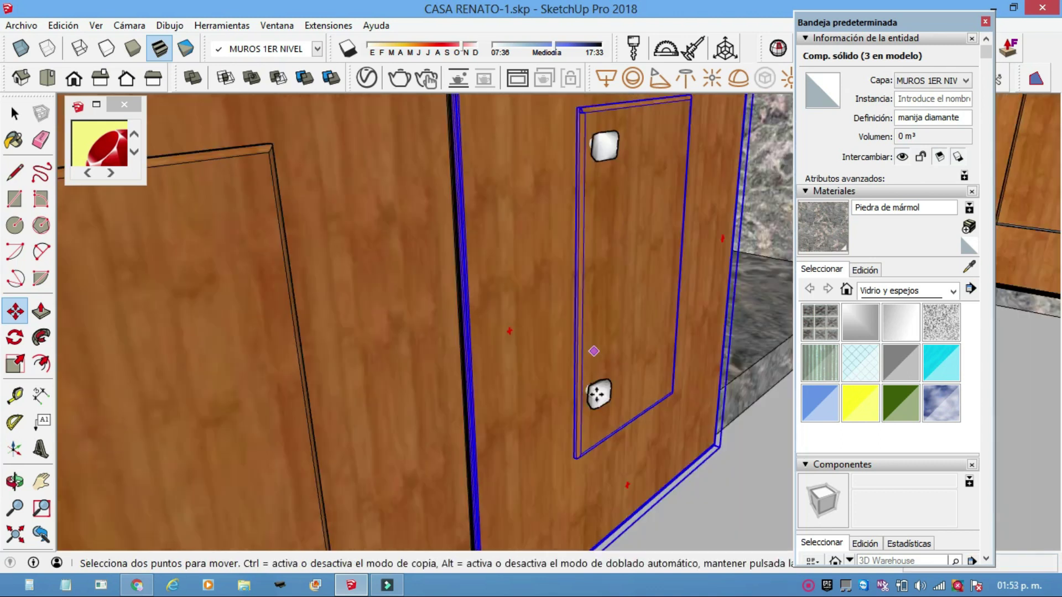
Step: Copy the top handle across onto the left lower door
key(space)
click(548, 241)
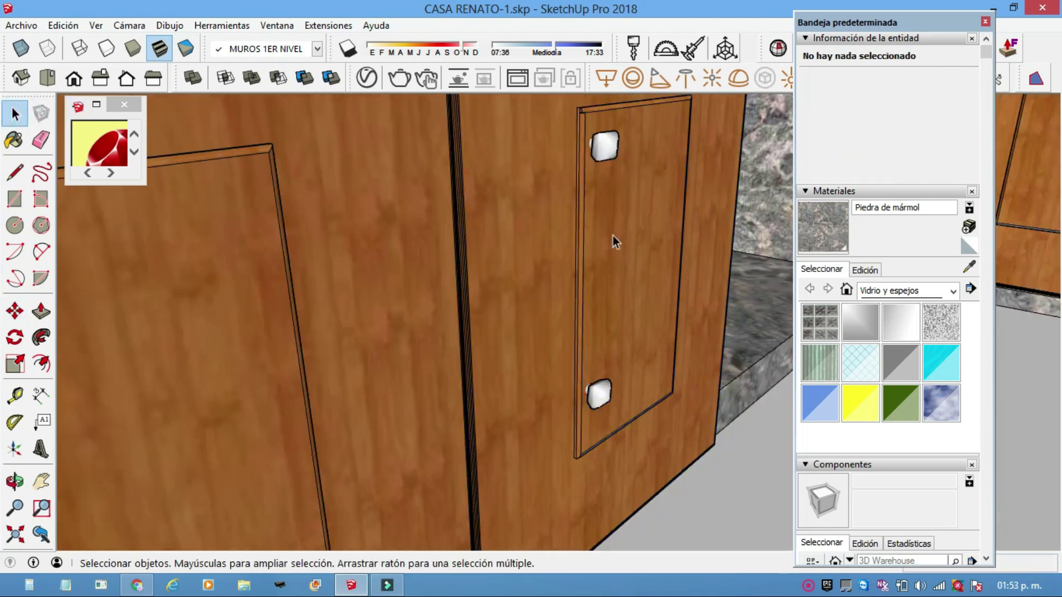
click(604, 146)
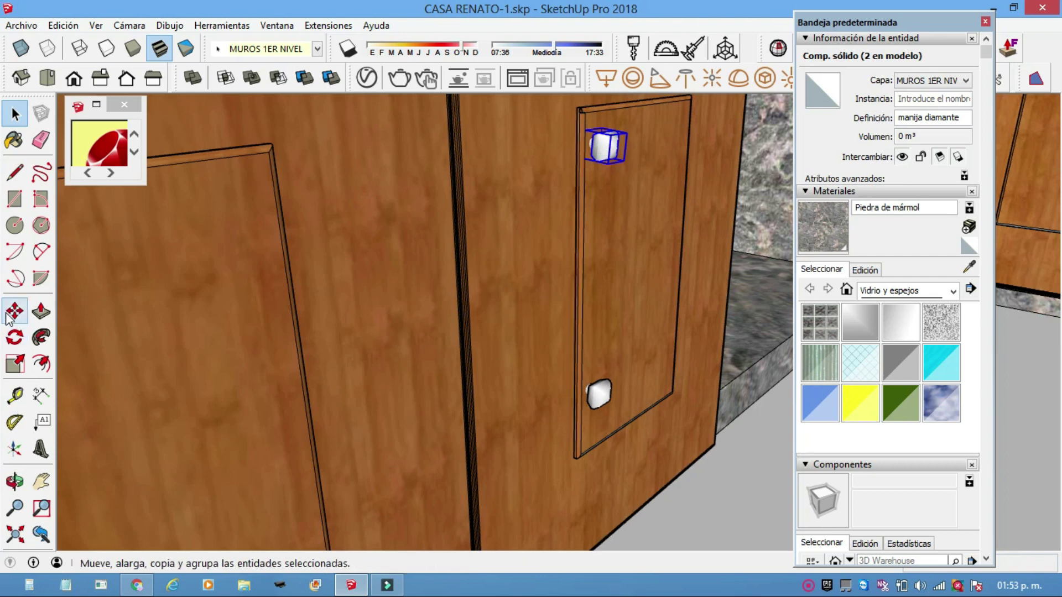
click(8, 316)
key(ctrl)
click(601, 148)
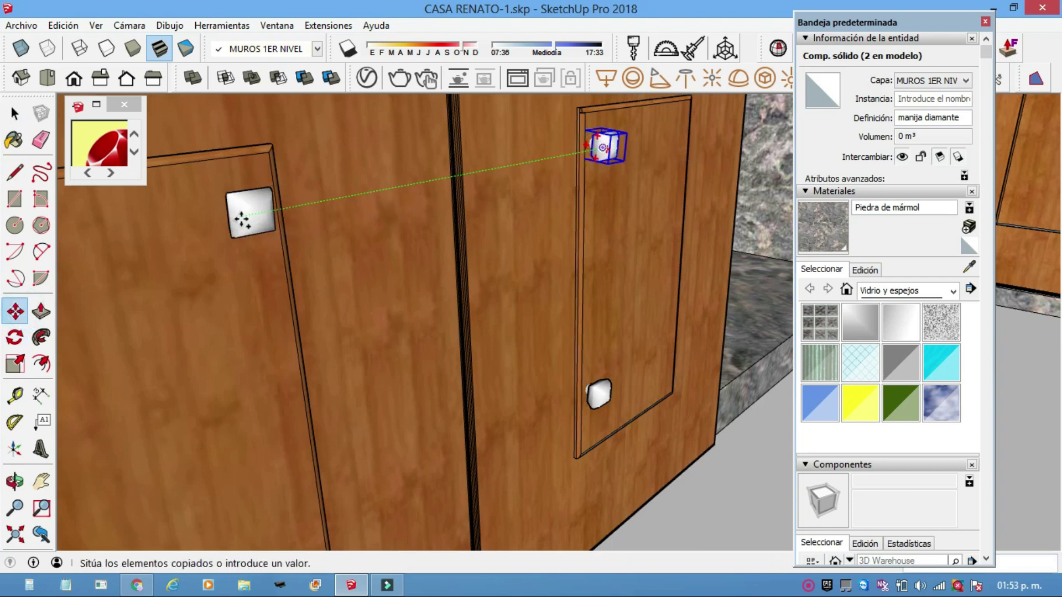
click(239, 215)
key(q)
click(282, 223)
Step: Delete the extra lower handle on the right door
key(space)
click(598, 391)
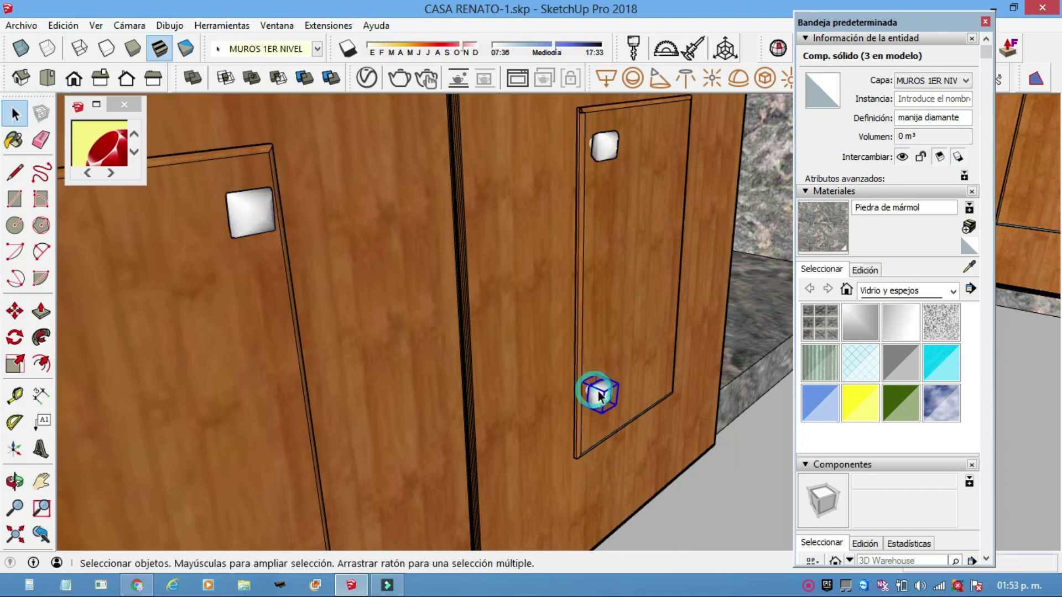
key(Delete)
mouse_move(599, 394)
middle_down()
mouse_move(529, 419)
mouse_move(481, 366)
mouse_move(635, 348)
mouse_move(685, 330)
mouse_move(600, 327)
middle_up()
scroll(658, 307, down, 3)
scroll(658, 307, down, 4)
mouse_move(658, 307)
middle_down()
mouse_move(651, 335)
mouse_move(636, 296)
mouse_move(529, 487)
middle_up()
Step: Copy two handles from the lower cabinet up beneath the upper cabinet
click(511, 484)
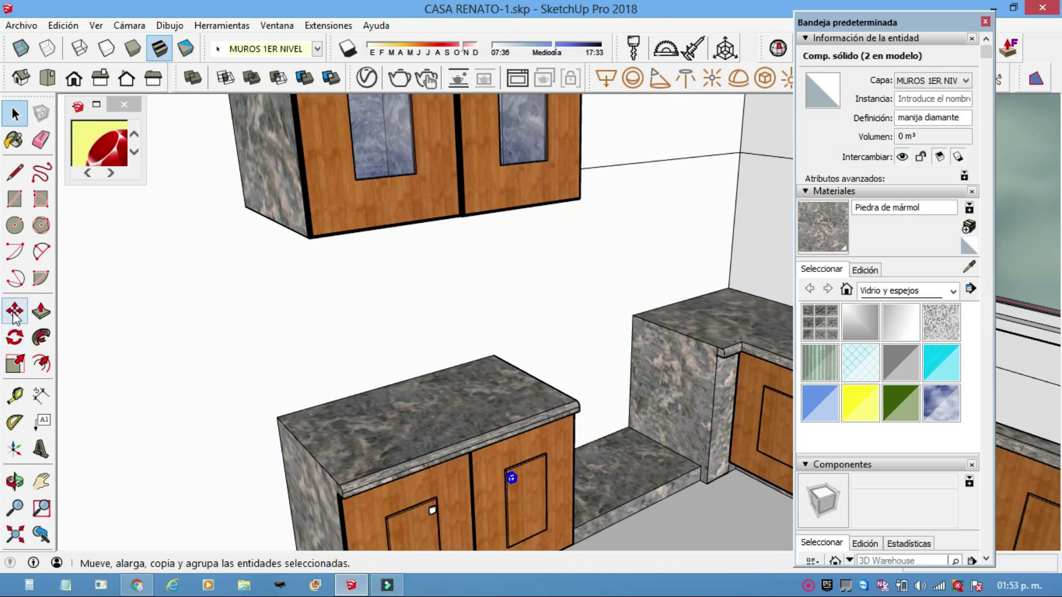
click(13, 312)
key(ctrl)
click(511, 479)
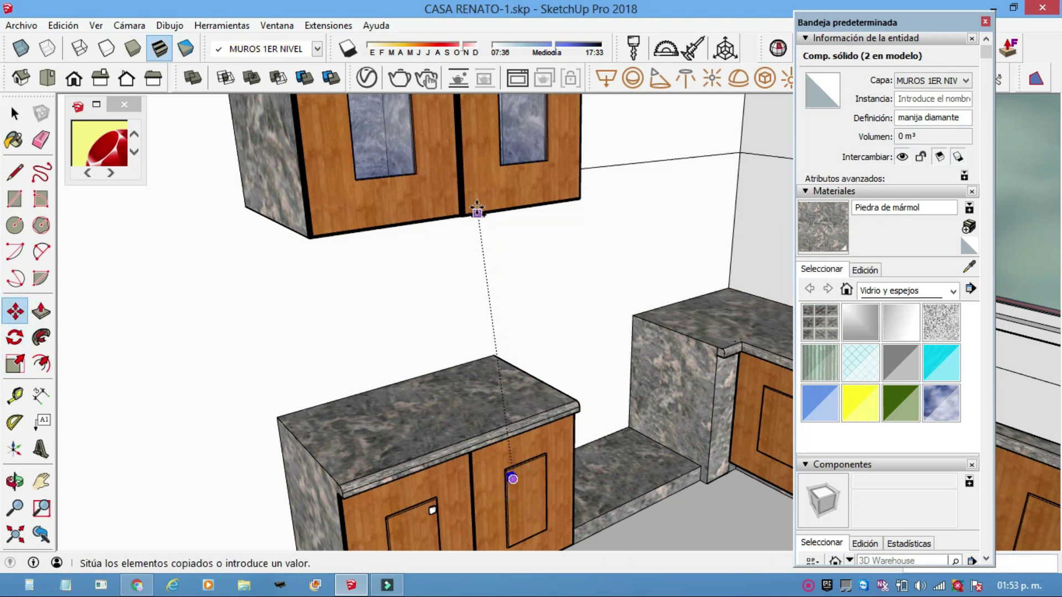
click(481, 204)
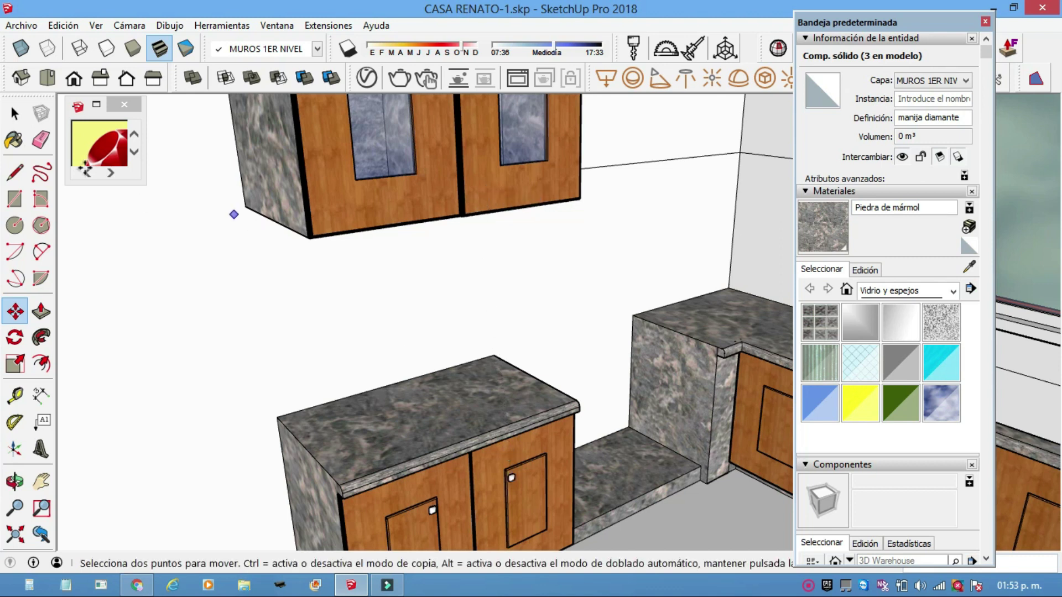
click(15, 114)
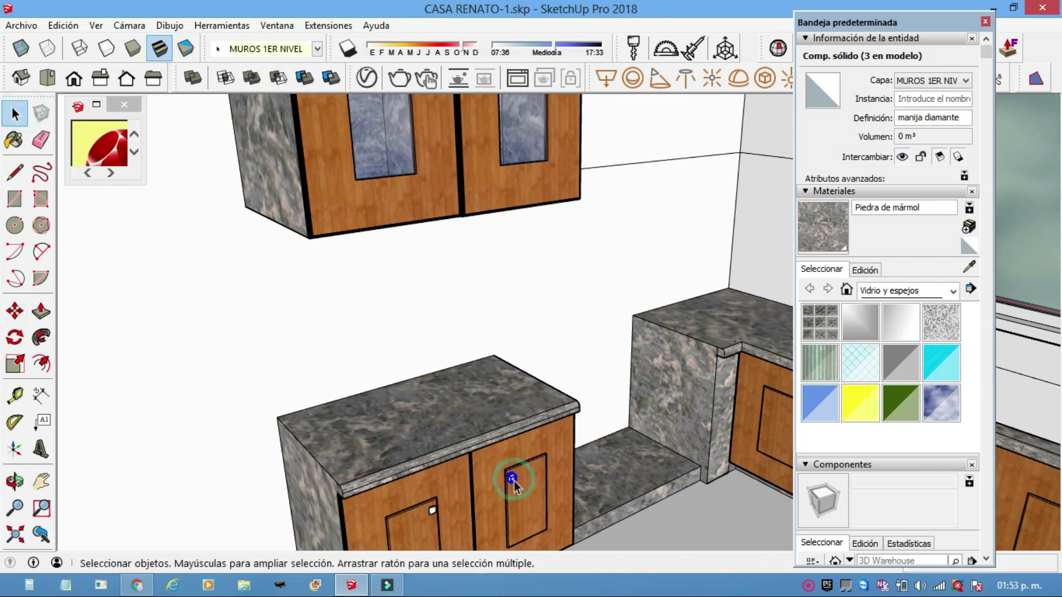
key(m)
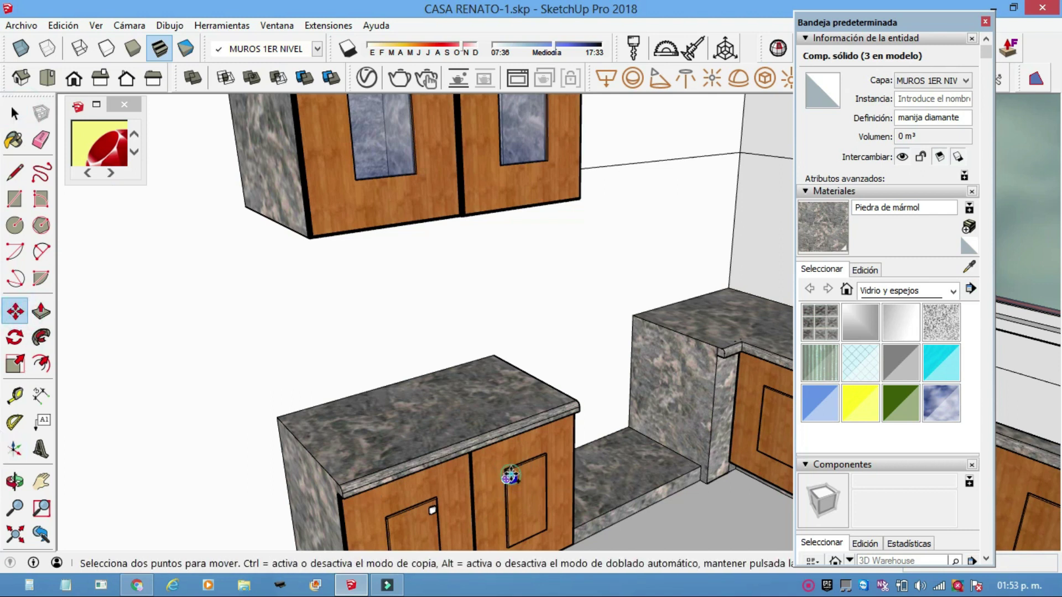
ctrl+click(510, 477)
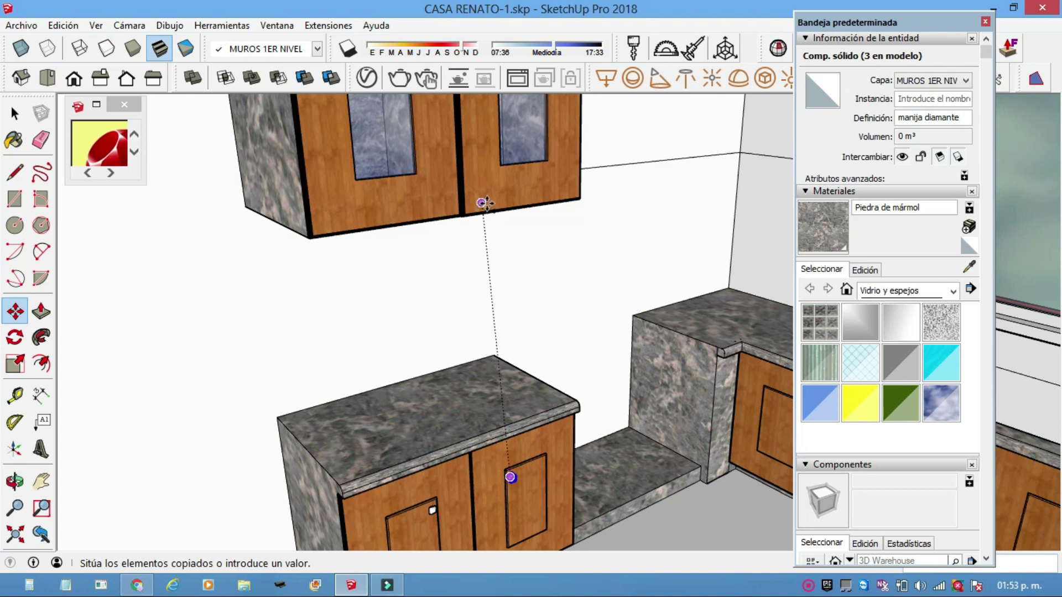
click(485, 203)
scroll(480, 210, up, 2)
scroll(478, 216, up, 2)
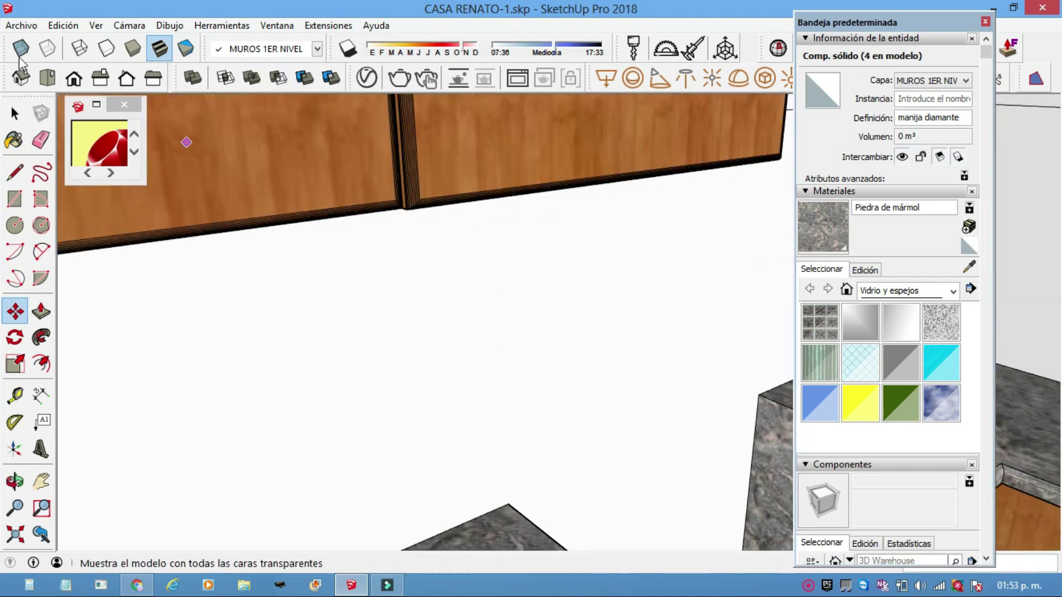
Step: With X-ray on, copy the handle rightward along the upper cabinet's bottom edge, then turn X-ray off
click(21, 48)
scroll(512, 189, down, 3)
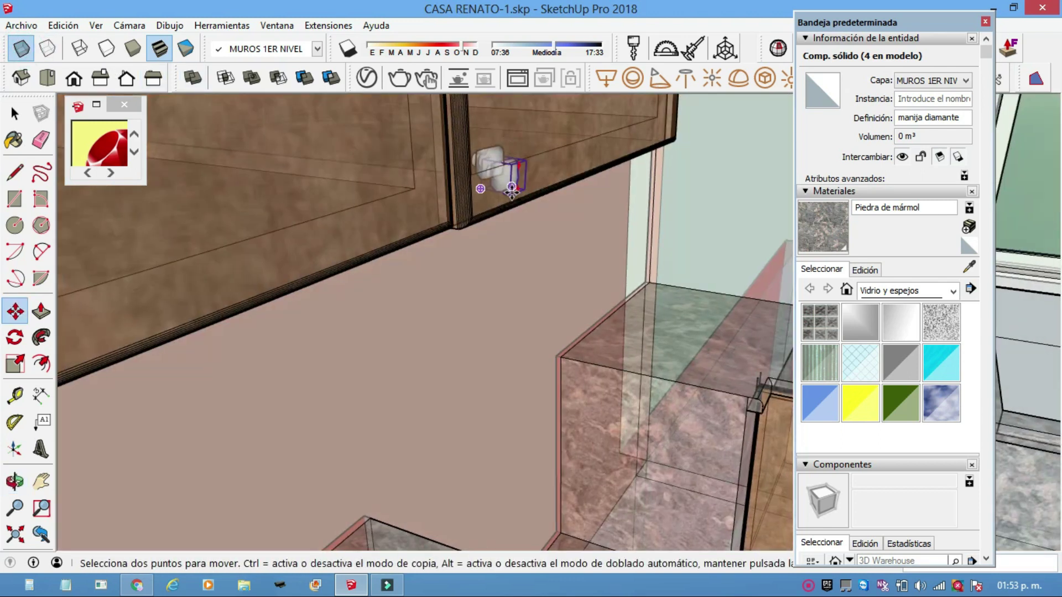
click(507, 183)
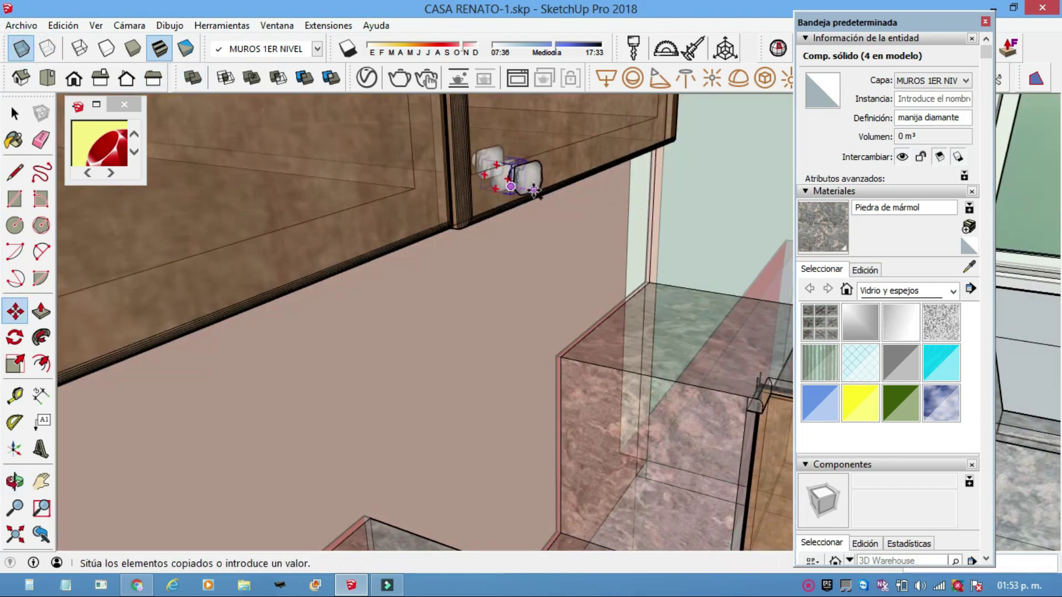
click(539, 190)
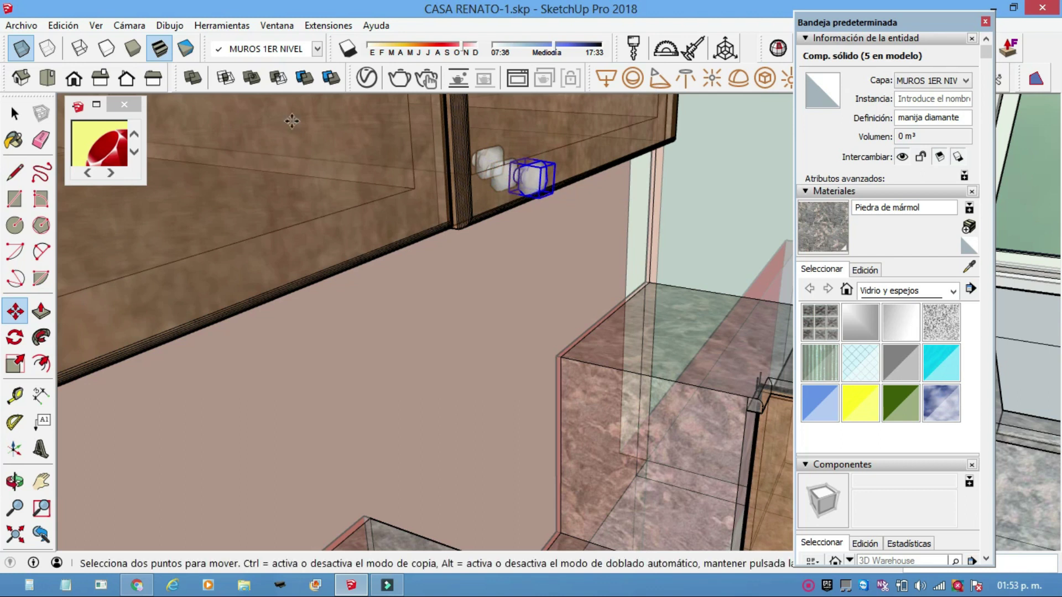
click(20, 48)
scroll(531, 188, up, 2)
scroll(530, 188, up, 1)
Step: Move the handle down nearer the upper doors' central seam
key(q)
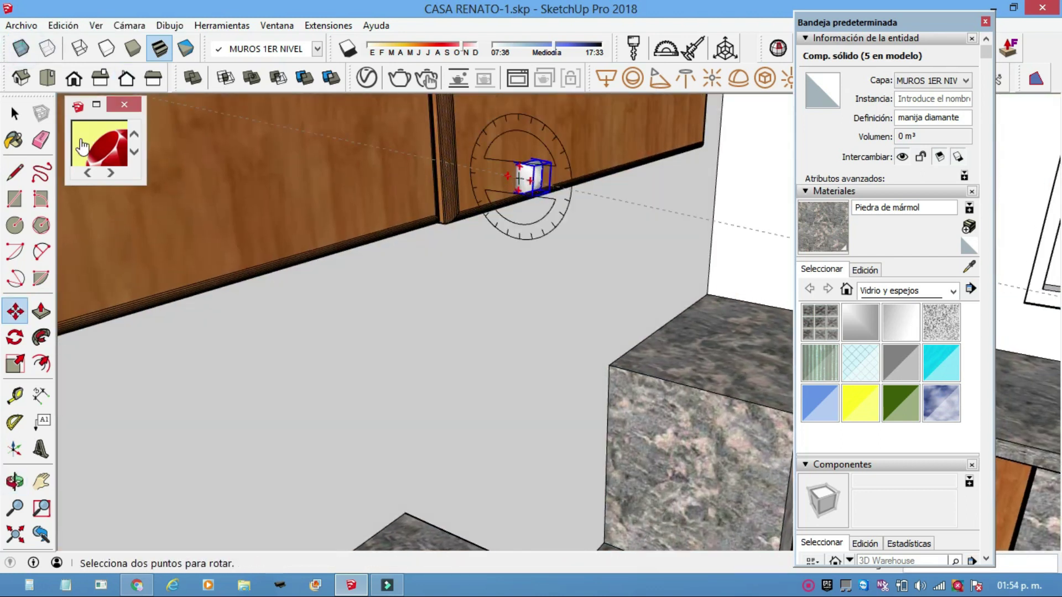
key(m)
middle_drag(552, 182, 530, 190)
key(q)
key(m)
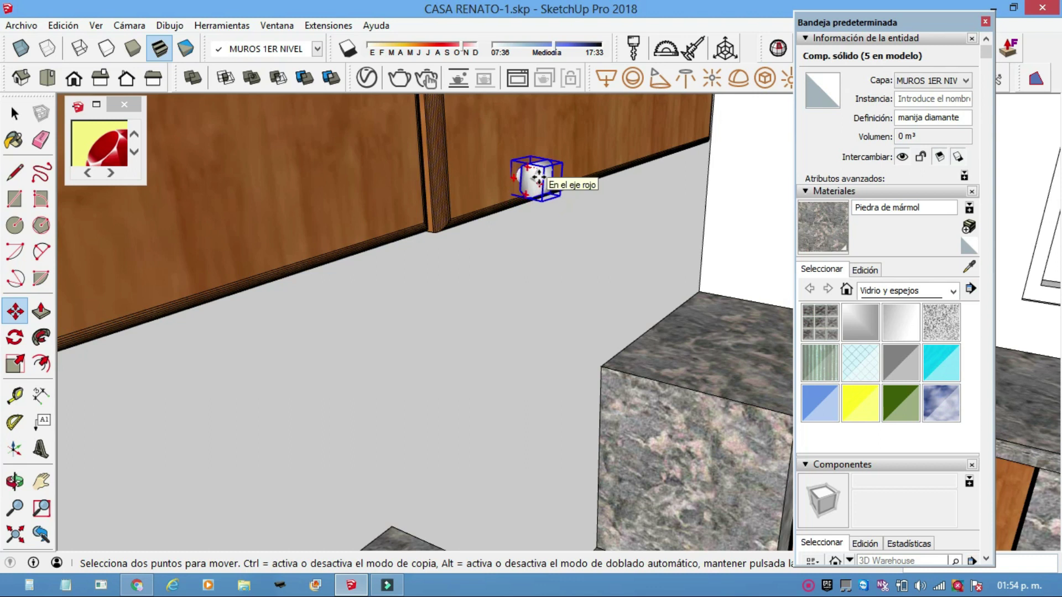
click(536, 179)
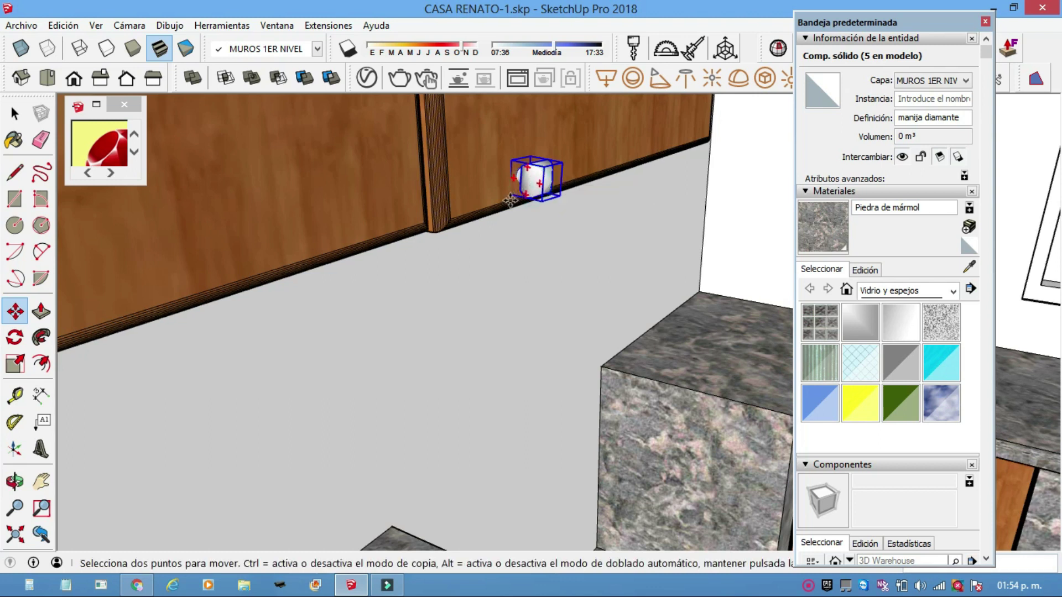
click(470, 213)
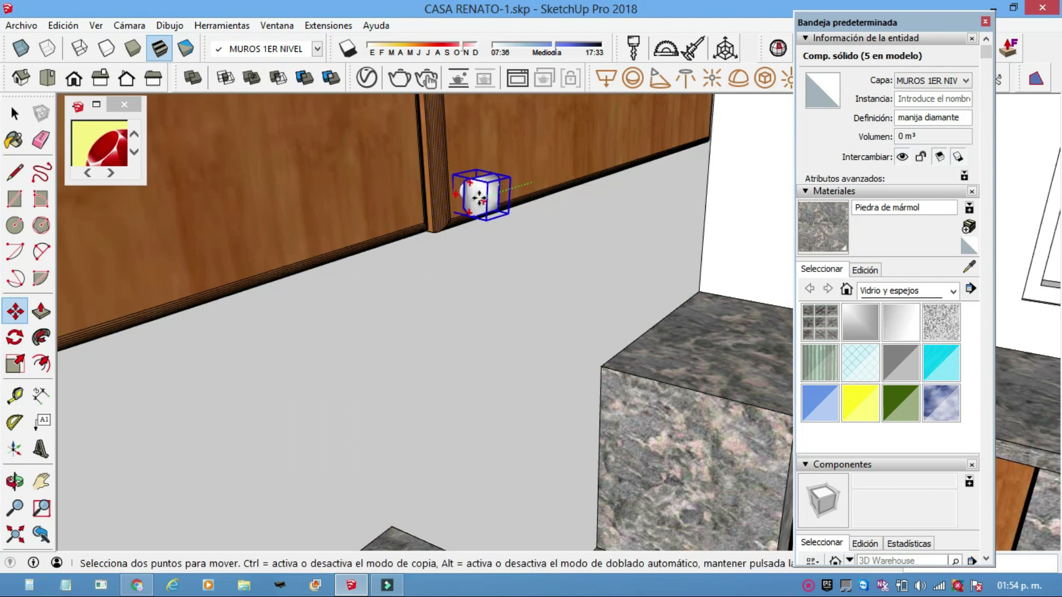
Step: Copy the handle to sit beside the first one, then press Esc
mouse_move(481, 197)
middle_down()
mouse_move(423, 187)
mouse_move(441, 196)
middle_up()
ctrl+click(424, 193)
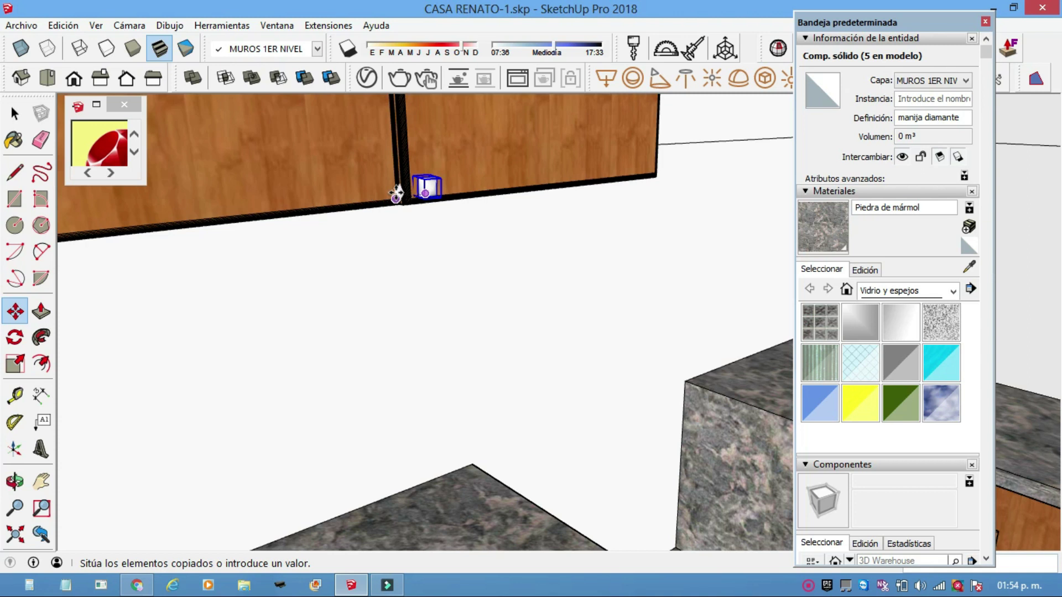
middle_drag(416, 194, 475, 183)
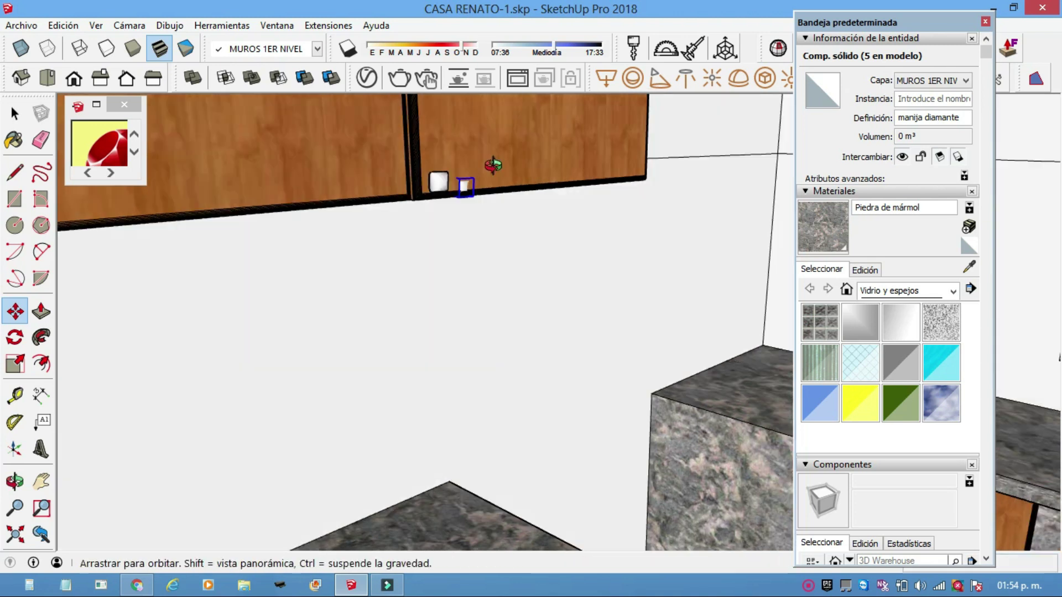
click(490, 190)
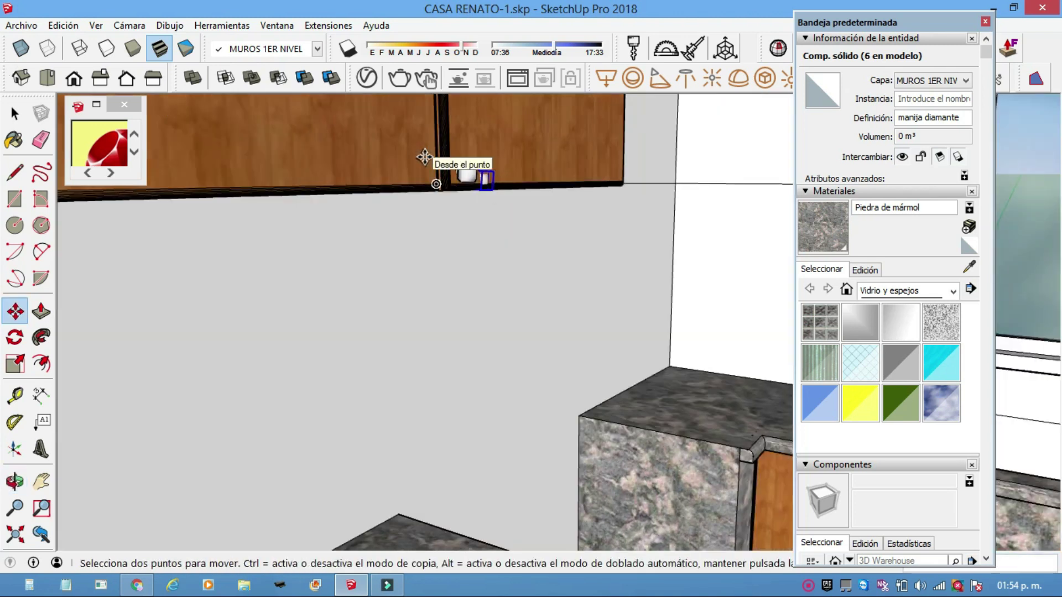
key(Escape)
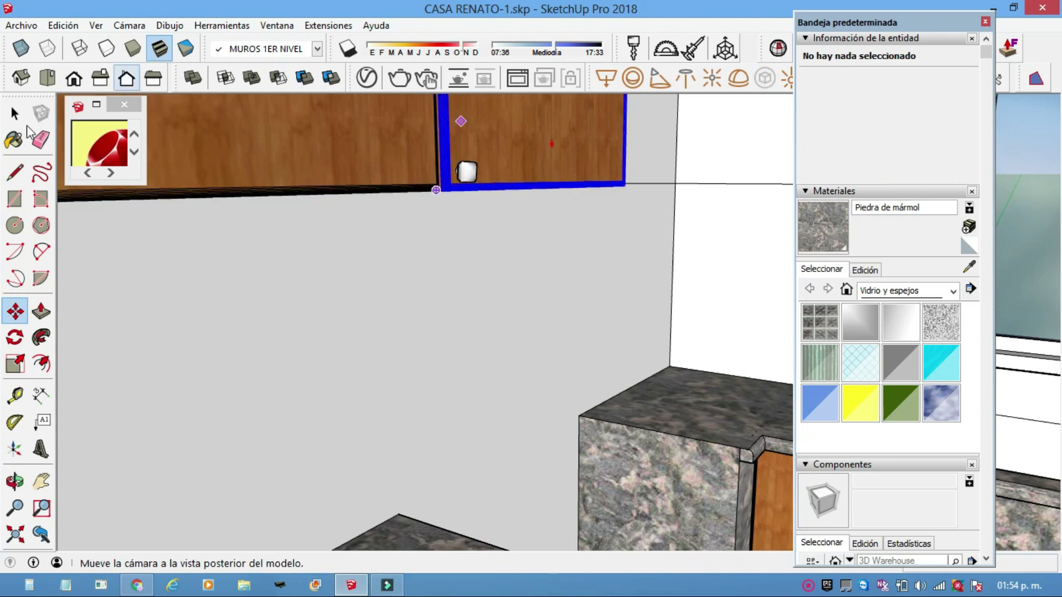
Step: Copy the selected handle onto the wall cabinet's left door
click(15, 114)
scroll(422, 175, up, 2)
scroll(500, 171, up, 2)
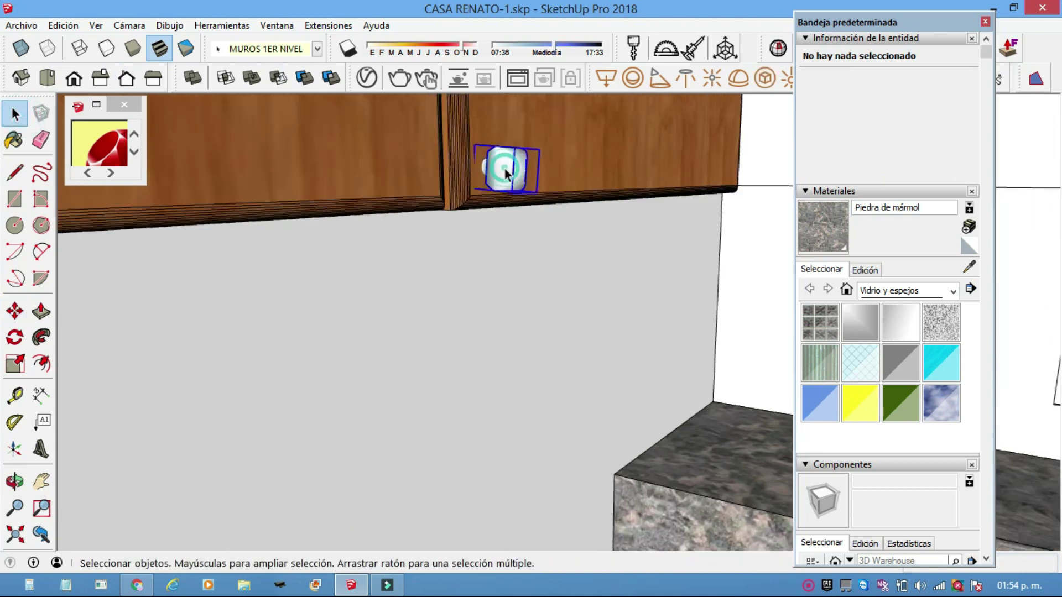
click(504, 168)
mouse_move(505, 168)
middle_down()
mouse_move(386, 213)
mouse_move(273, 230)
middle_up()
click(15, 311)
mouse_move(449, 191)
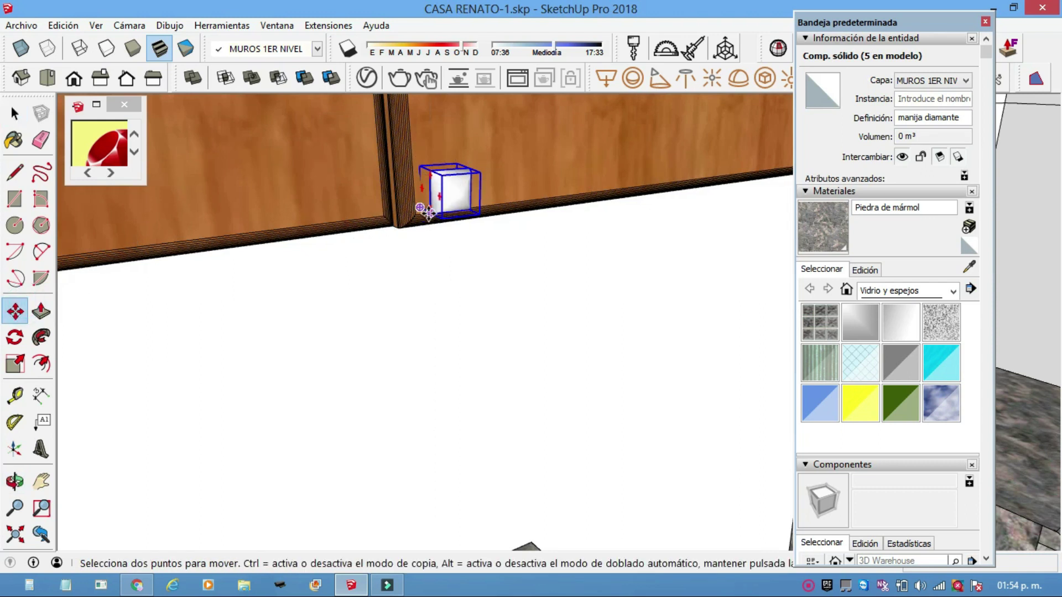
ctrl+click(430, 213)
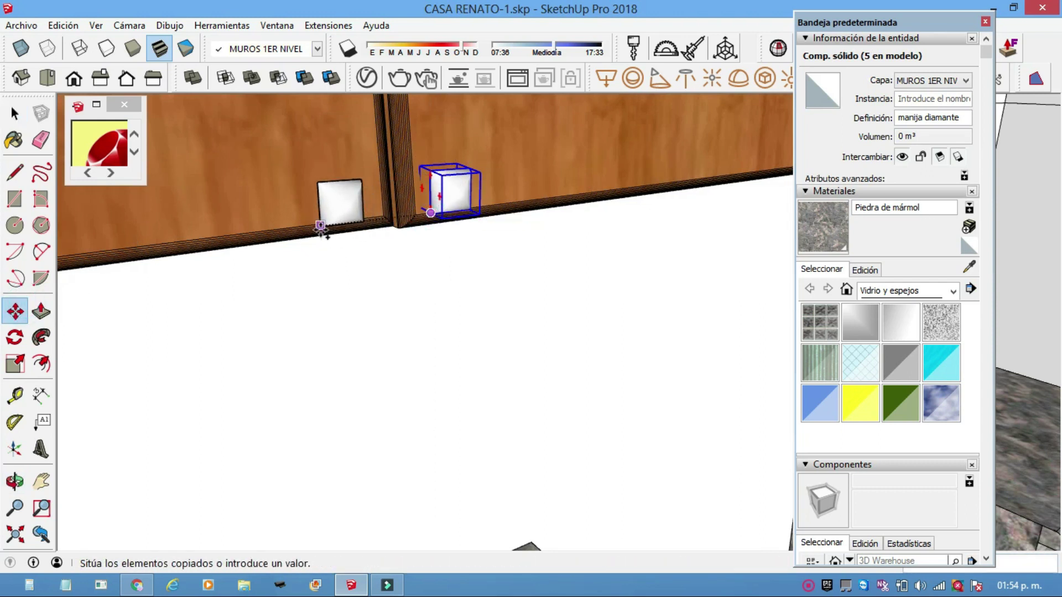
click(313, 215)
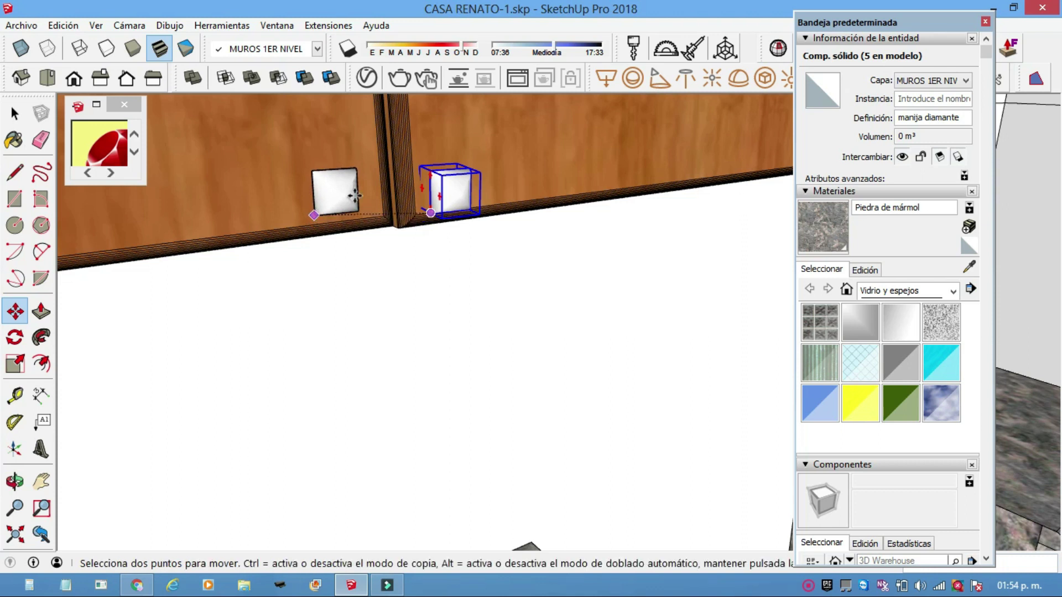
middle_drag(355, 195, 533, 160)
Step: Raise the right-hand door handle slightly
click(15, 114)
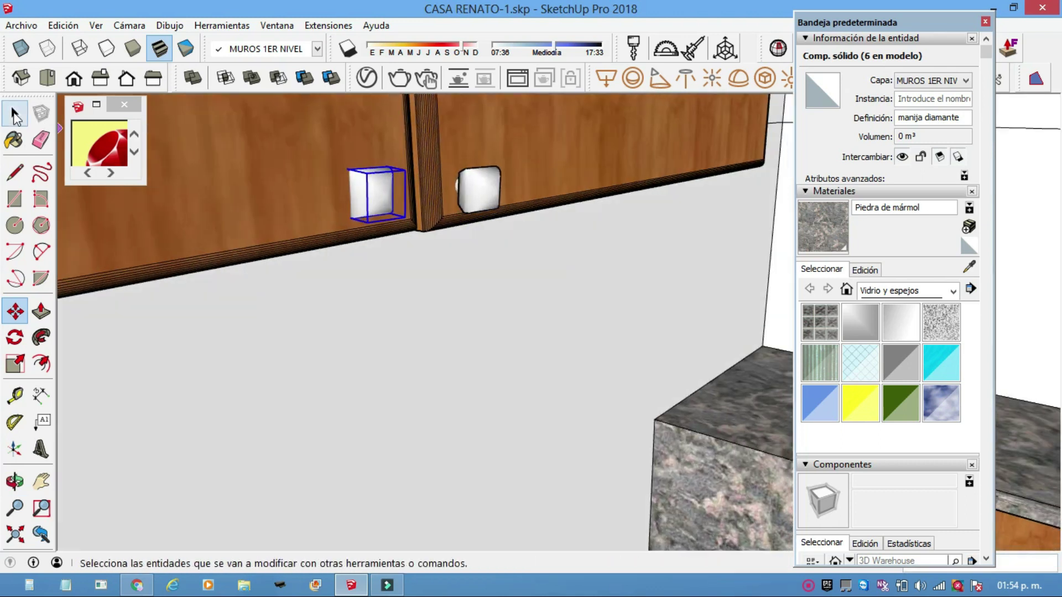
middle_drag(332, 276, 501, 199)
click(503, 196)
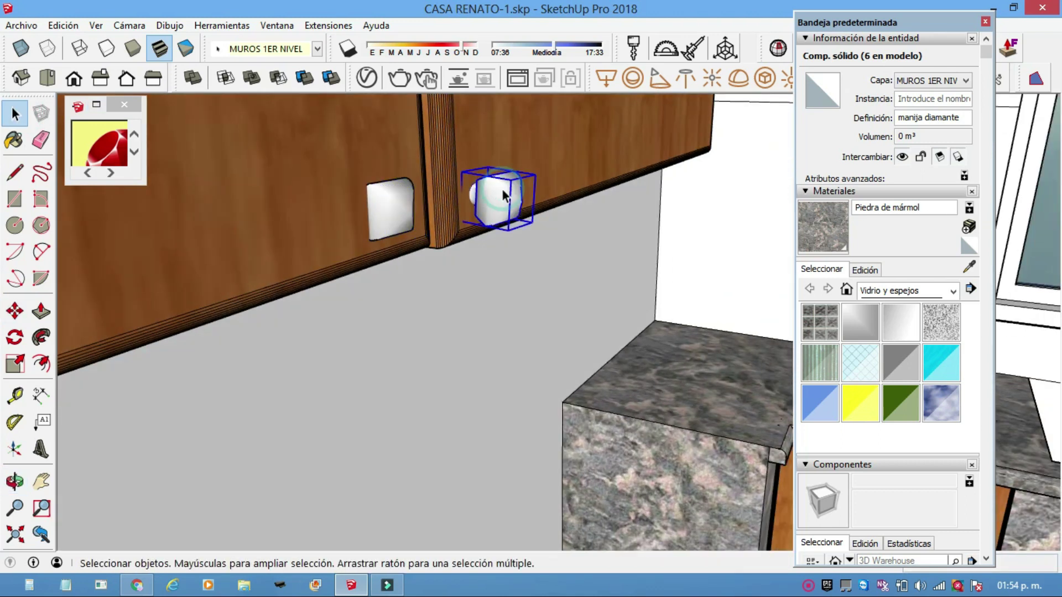
click(15, 312)
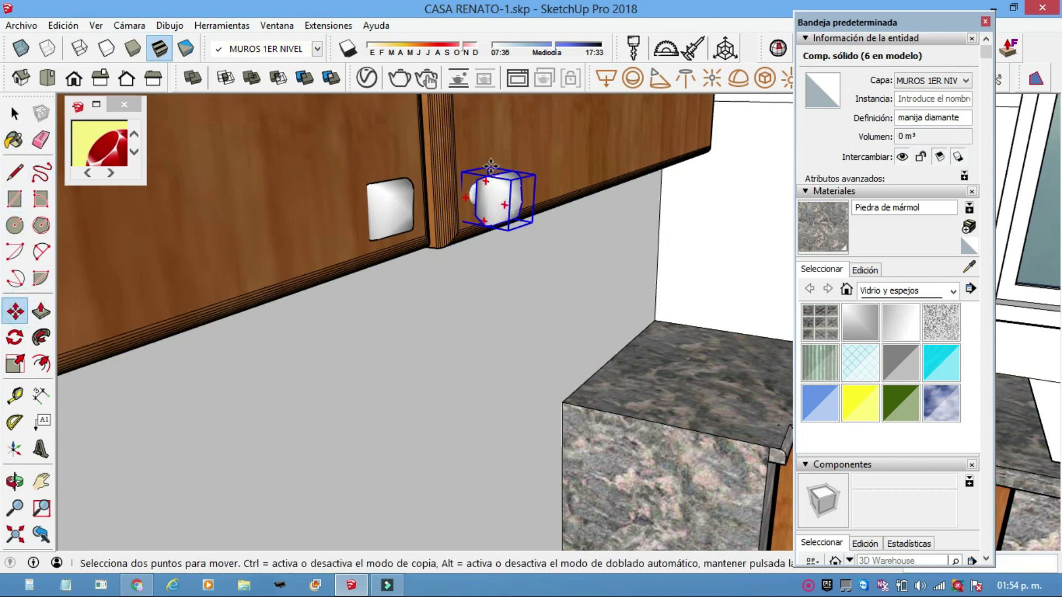
drag(490, 168, 490, 150)
middle_drag(392, 188, 420, 196)
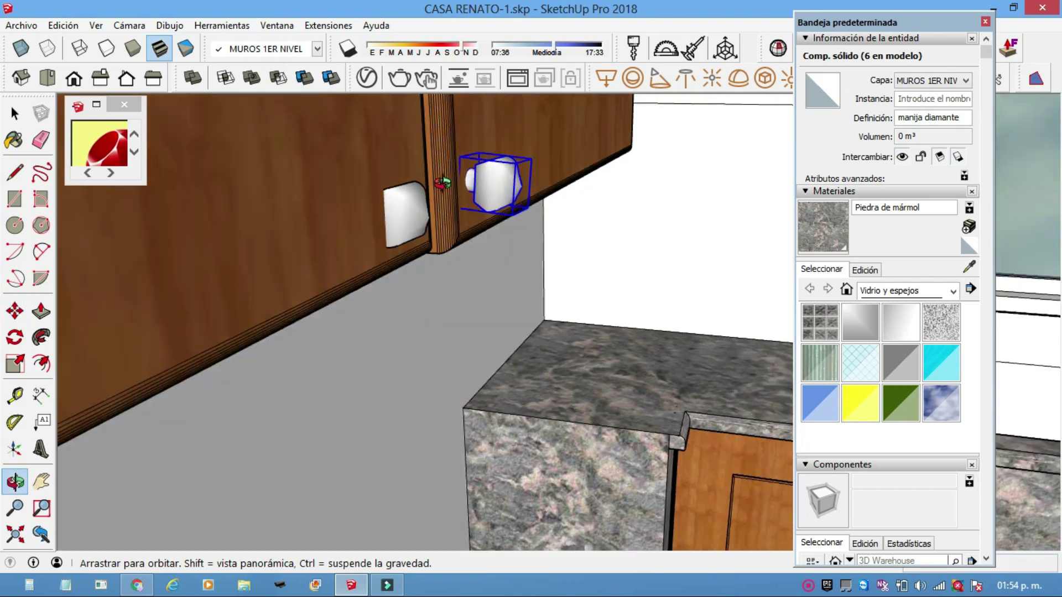
Step: Reposition the left-hand handle, then orbit in close to the wooden cabinet
click(15, 113)
click(414, 205)
key(m)
mouse_move(406, 214)
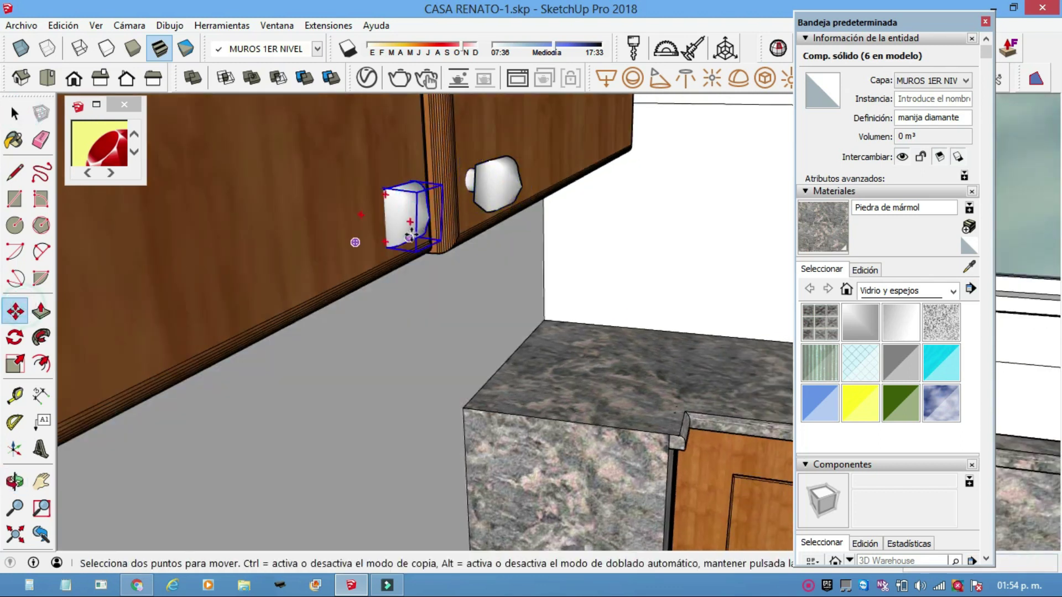
click(408, 239)
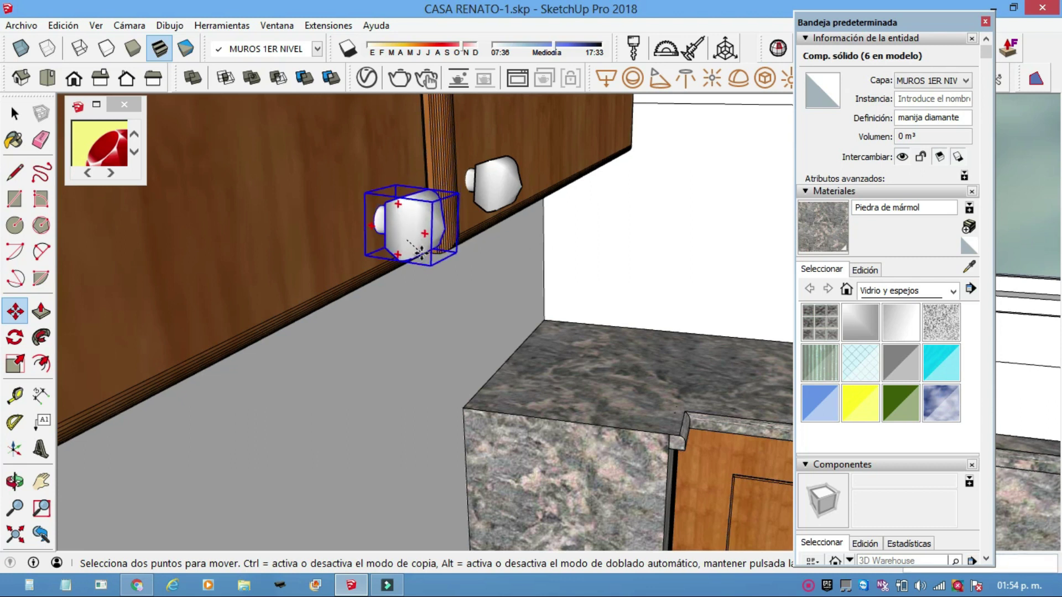
middle_drag(296, 197, 451, 183)
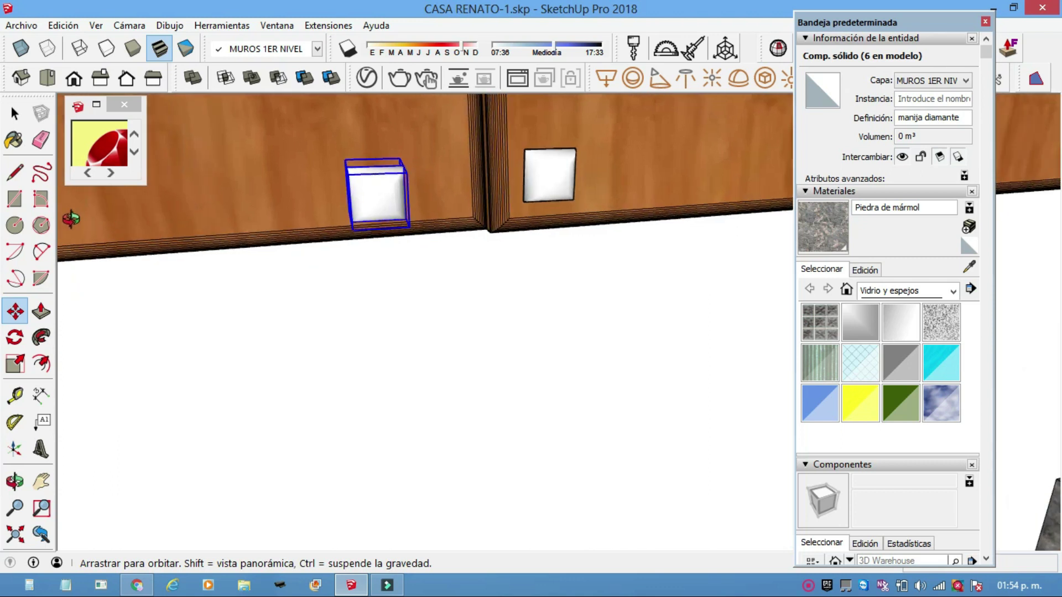
mouse_move(553, 166)
middle_down()
mouse_move(158, 239)
mouse_move(590, 195)
middle_up()
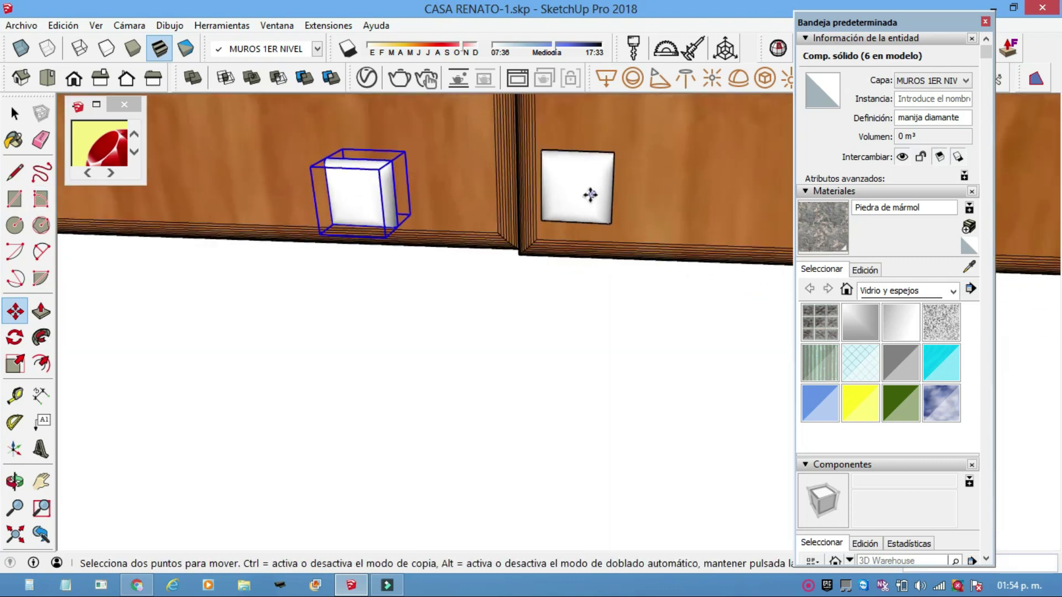
middle_drag(308, 280, 531, 316)
Step: Orbit around the kitchen to bring the wall cabinets and the manija diamante handle into view
scroll(621, 280, down, 2)
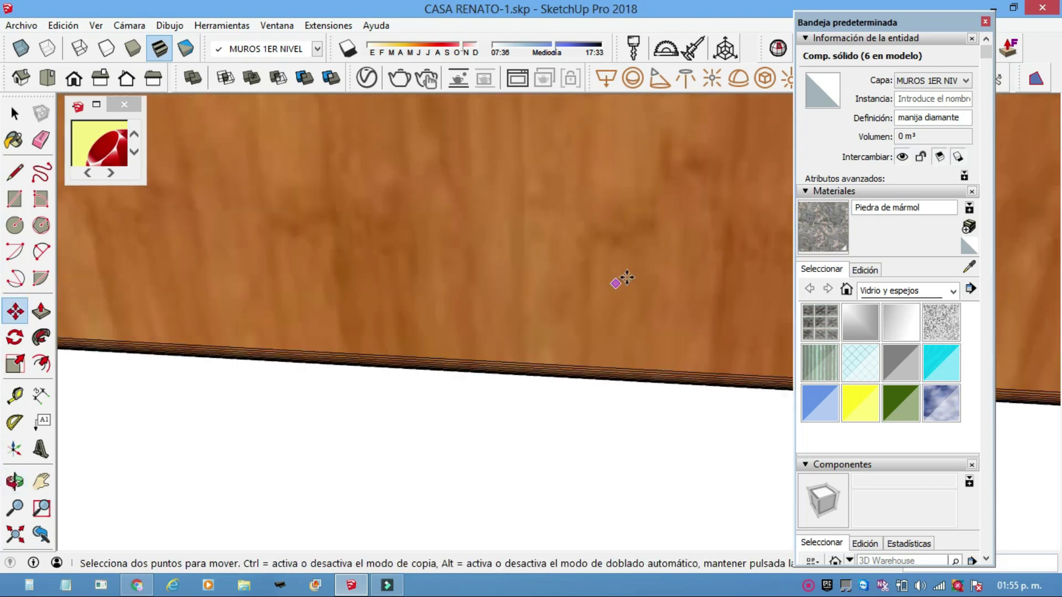
scroll(642, 265, down, 3)
middle_drag(642, 265, 146, 319)
scroll(608, 327, up, 5)
scroll(652, 372, down, 2)
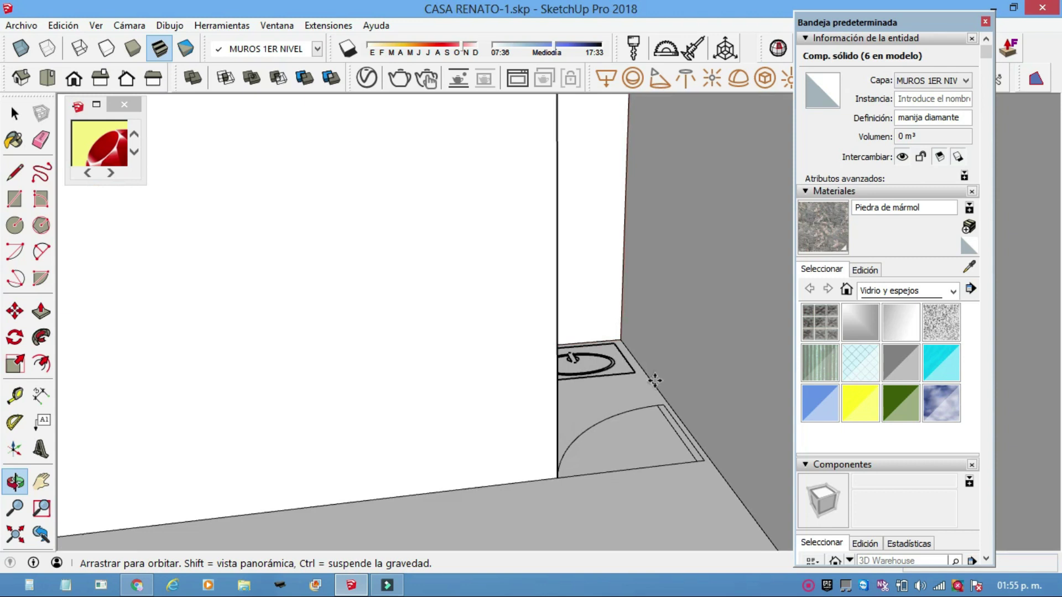
scroll(660, 372, down, 3)
middle_drag(660, 372, 571, 403)
scroll(737, 323, down, 4)
mouse_move(737, 322)
middle_down()
mouse_move(533, 339)
mouse_move(609, 343)
mouse_move(470, 317)
middle_up()
scroll(592, 332, up, 5)
key(space)
mouse_move(151, 150)
middle_down()
mouse_move(376, 195)
mouse_move(453, 223)
middle_up()
scroll(453, 223, down, 2)
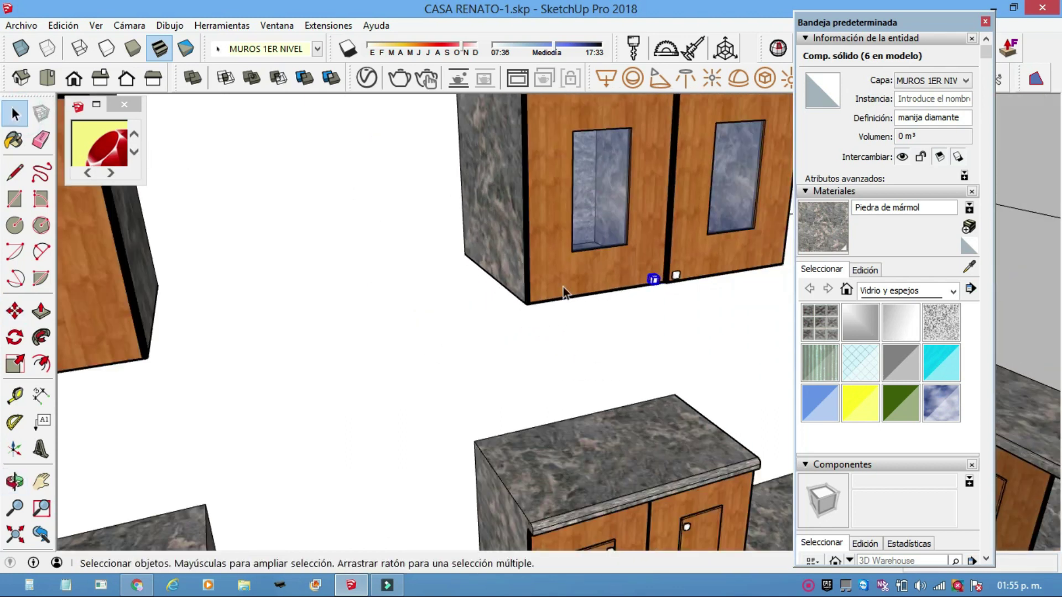
click(806, 587)
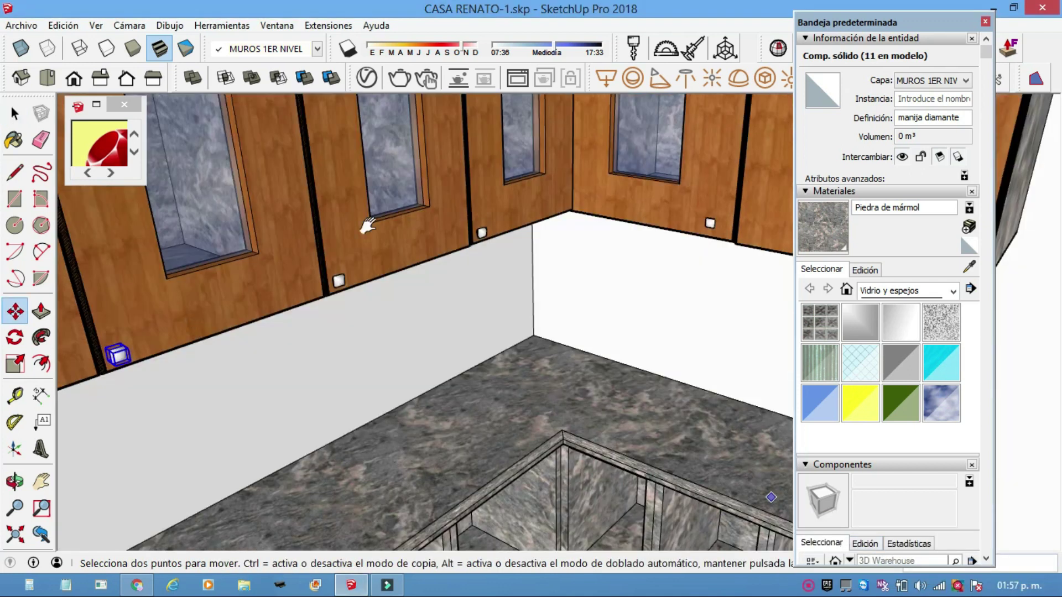
middle_drag(367, 226, 505, 183)
Step: Copy the manija diamante handle onto the next two cabinet doors
key(ctrl)
click(455, 210)
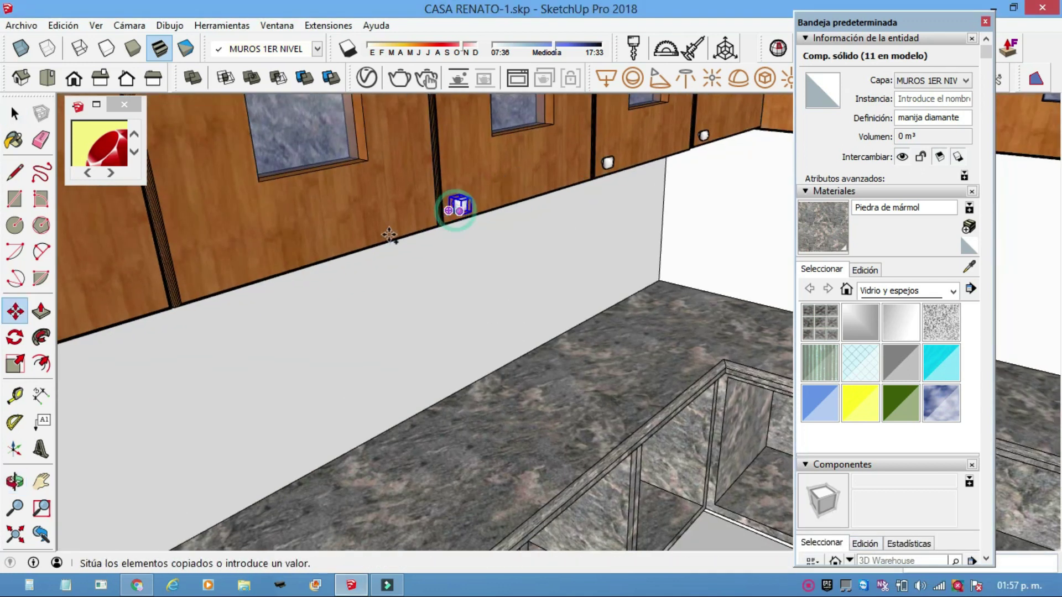
click(208, 287)
mouse_move(207, 286)
middle_down()
mouse_move(231, 285)
mouse_move(324, 230)
mouse_move(427, 206)
mouse_move(483, 227)
middle_up()
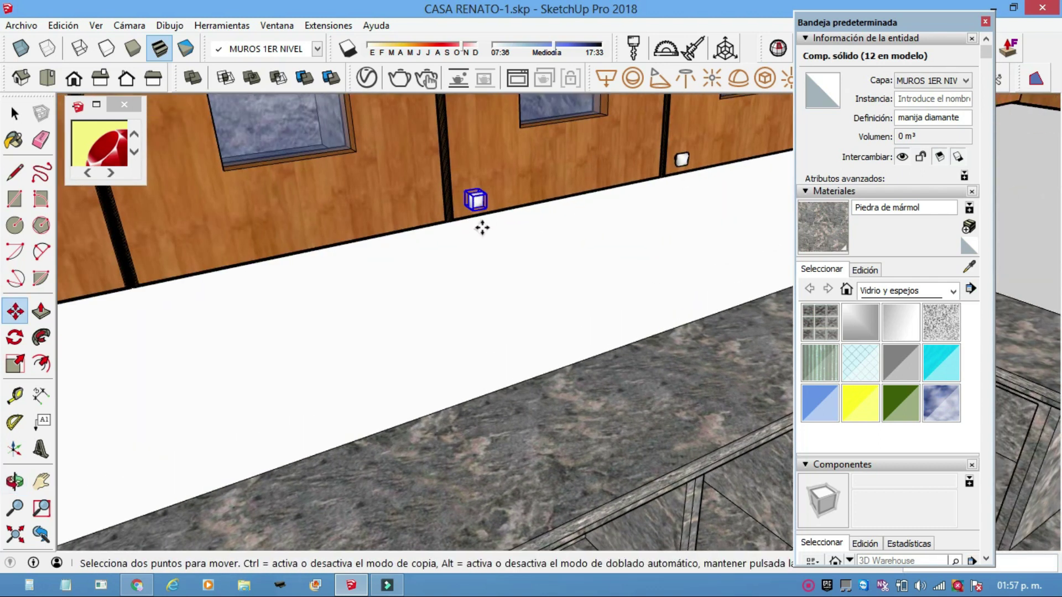
key(ctrl)
click(471, 207)
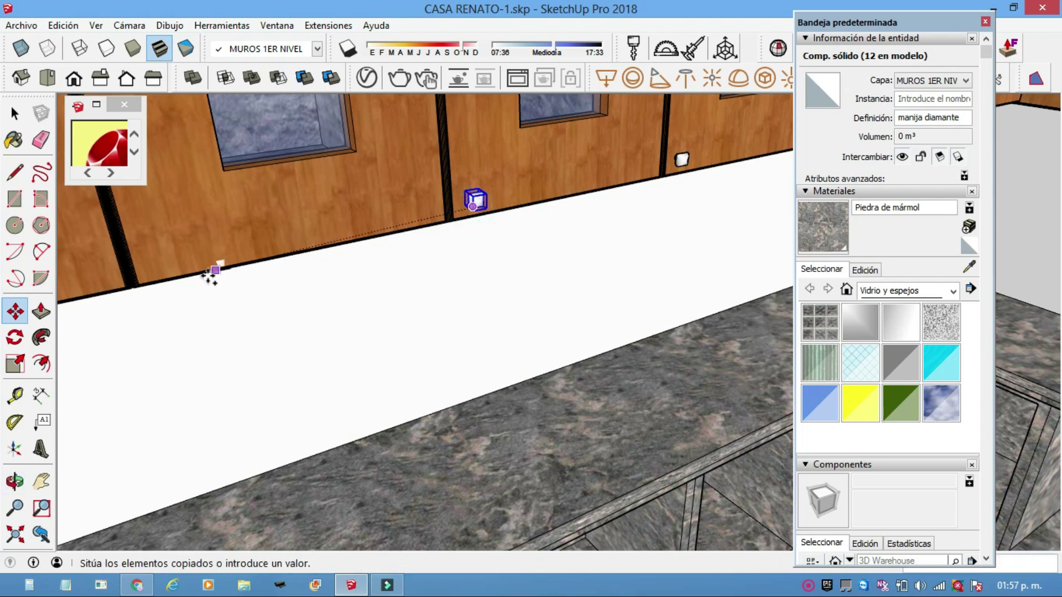
click(160, 270)
mouse_move(160, 270)
middle_down()
mouse_move(277, 193)
mouse_move(558, 150)
mouse_move(613, 159)
middle_up()
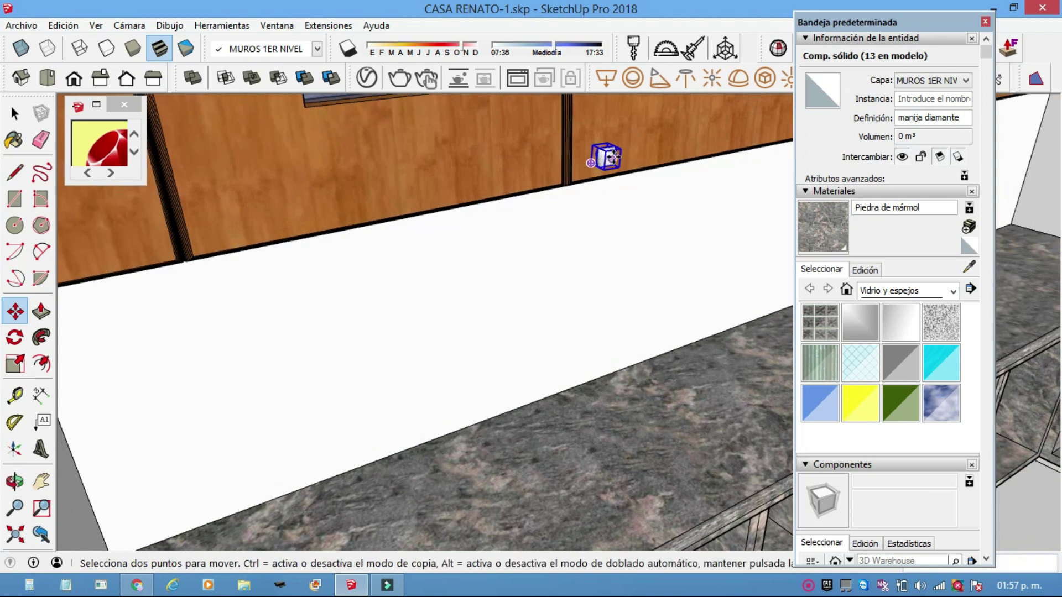
Step: Copy the handle onto the lower-left door and the cabinet's left end
key(ctrl)
click(604, 163)
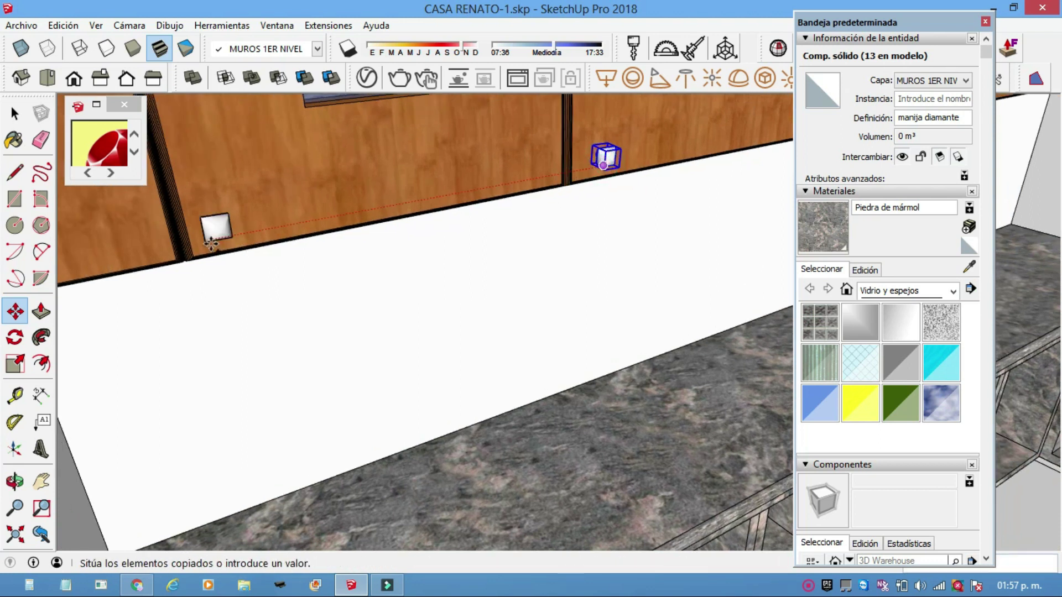
click(259, 216)
mouse_move(258, 216)
middle_down()
mouse_move(469, 163)
mouse_move(635, 149)
mouse_move(603, 209)
mouse_move(713, 180)
middle_up()
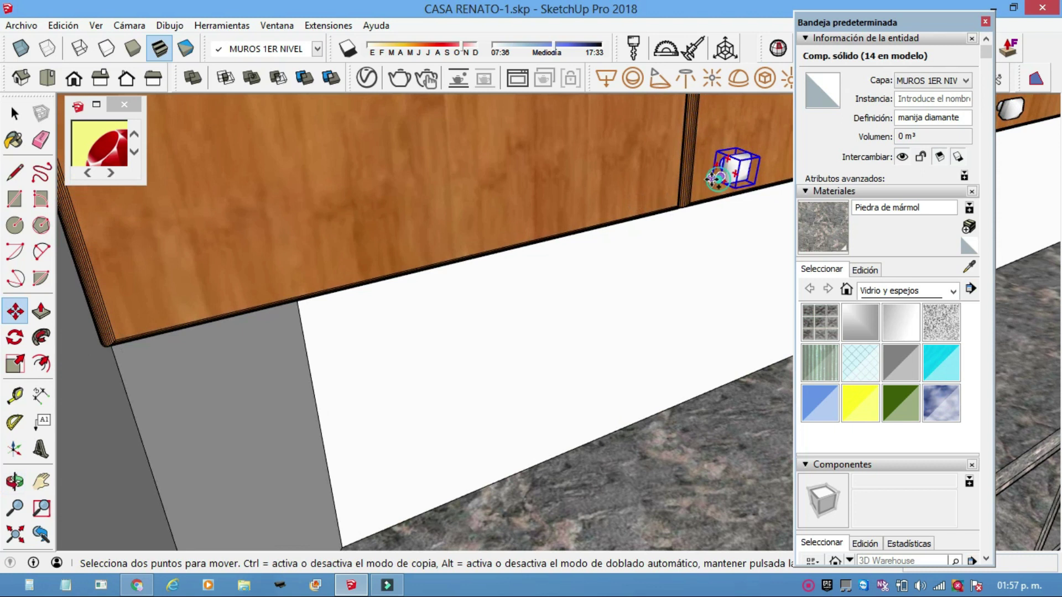
ctrl+click(719, 177)
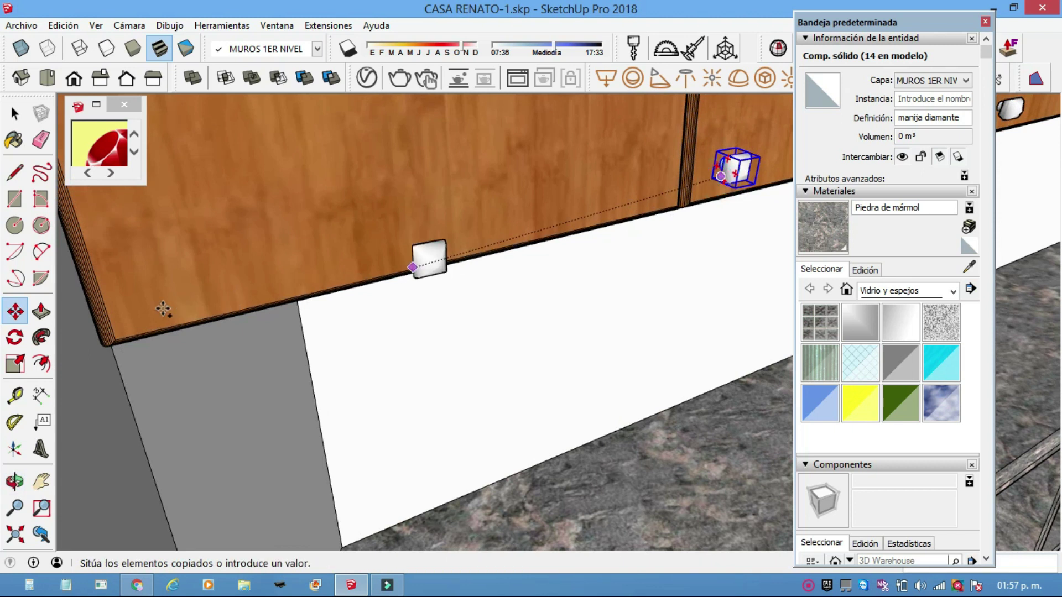
click(141, 310)
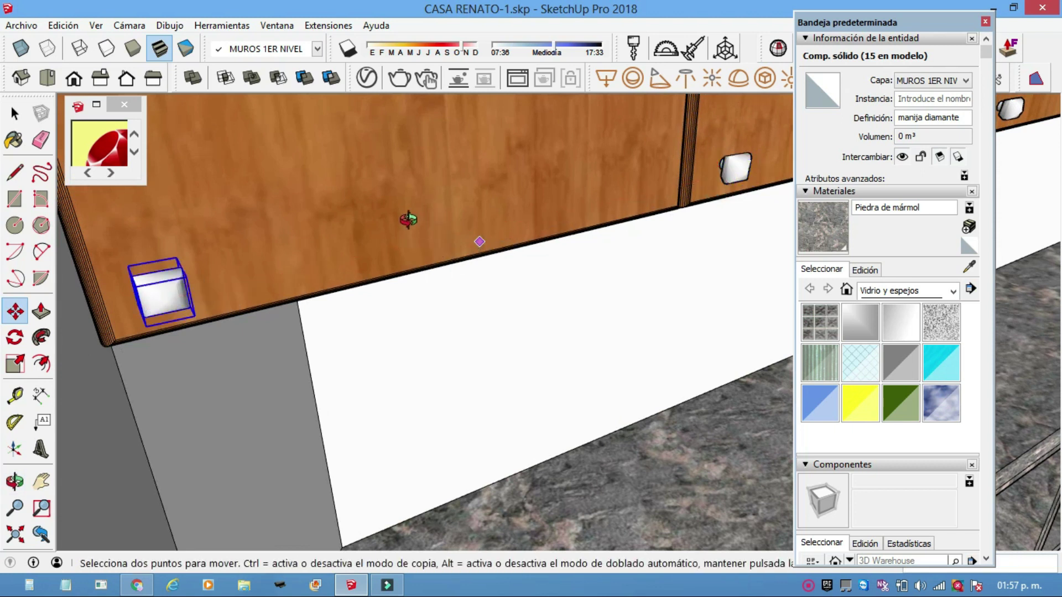
middle_drag(408, 219, 420, 233)
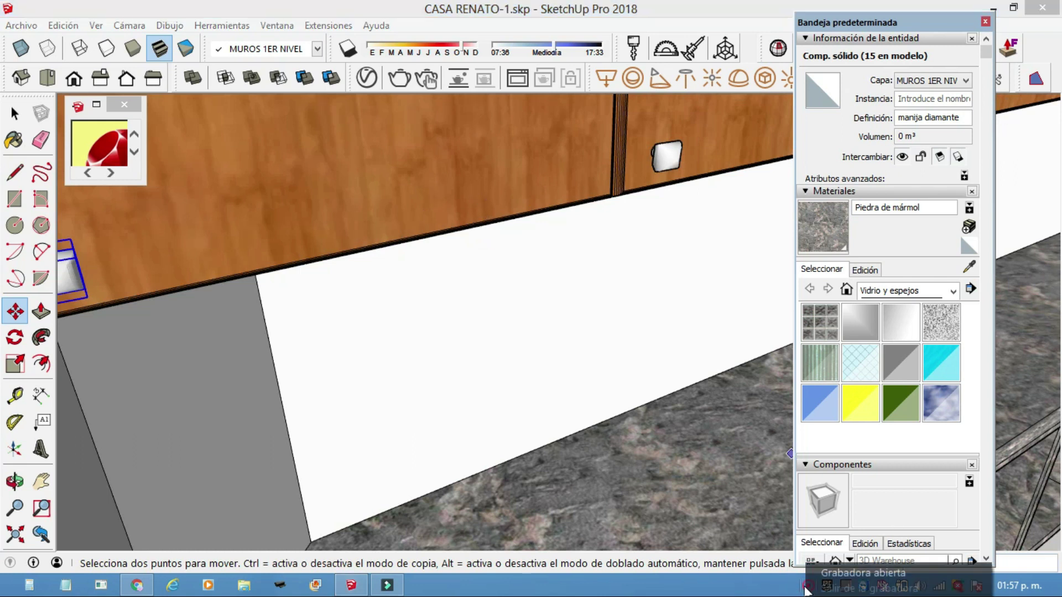
click(825, 585)
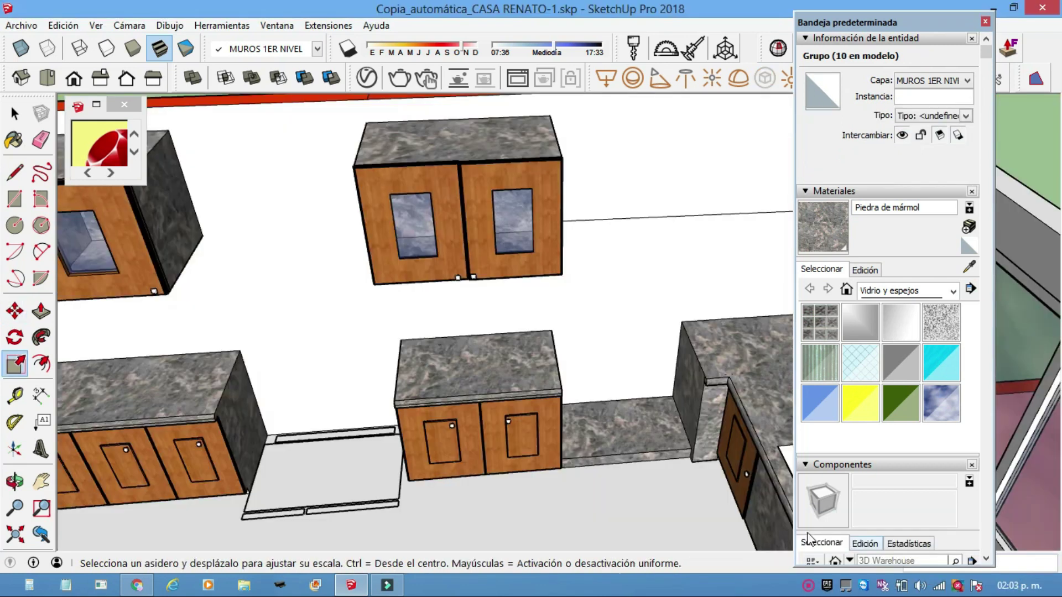
Step: Dock the Default Tray at the right edge and open File > 3D Warehouse
mouse_move(374, 314)
middle_down()
mouse_move(434, 285)
mouse_move(465, 294)
mouse_move(541, 230)
mouse_move(460, 312)
mouse_move(465, 285)
mouse_move(315, 290)
mouse_move(500, 256)
mouse_move(525, 293)
mouse_move(387, 299)
mouse_move(221, 284)
mouse_move(443, 348)
mouse_move(367, 394)
mouse_move(474, 386)
mouse_move(580, 336)
mouse_move(409, 287)
mouse_move(351, 289)
mouse_move(569, 280)
mouse_move(558, 271)
mouse_move(362, 288)
mouse_move(500, 275)
mouse_move(320, 218)
mouse_move(389, 283)
mouse_move(581, 249)
middle_up()
drag(940, 24, 1059, 18)
middle_drag(500, 258, 506, 413)
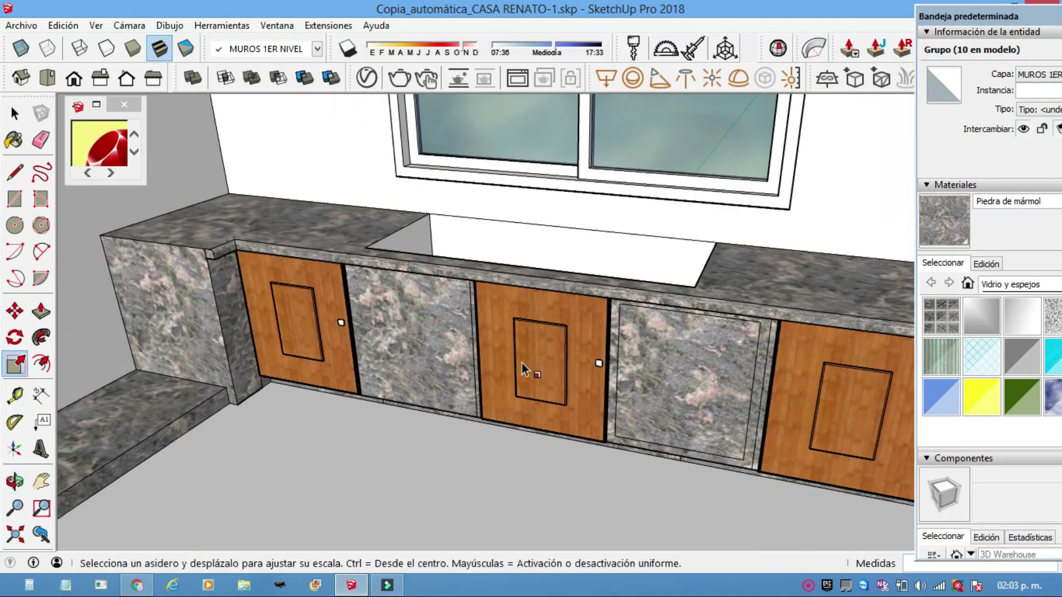
mouse_move(323, 325)
middle_down()
mouse_move(387, 427)
mouse_move(374, 381)
middle_up()
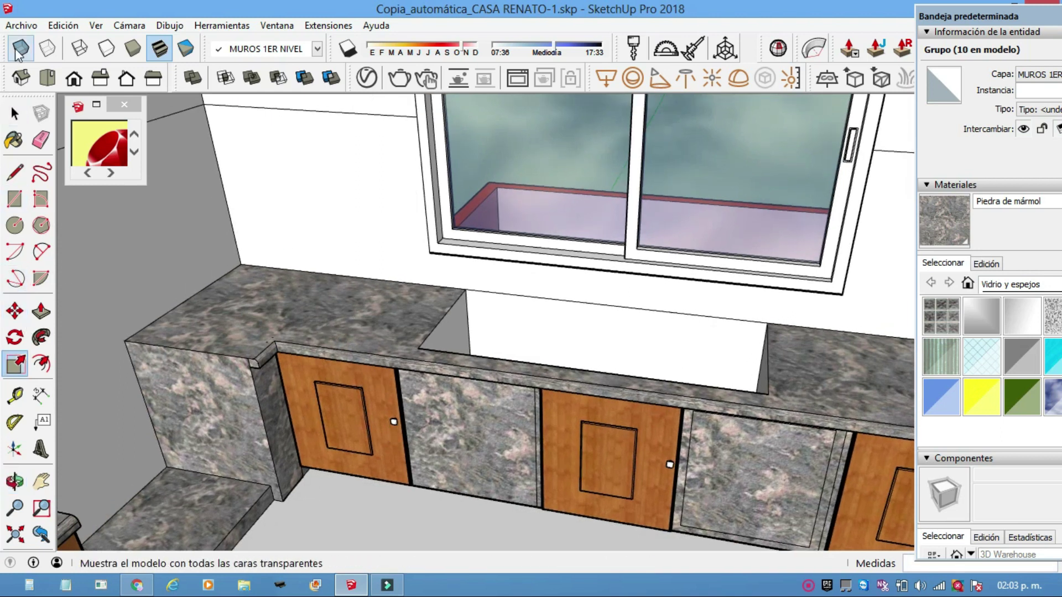
click(21, 26)
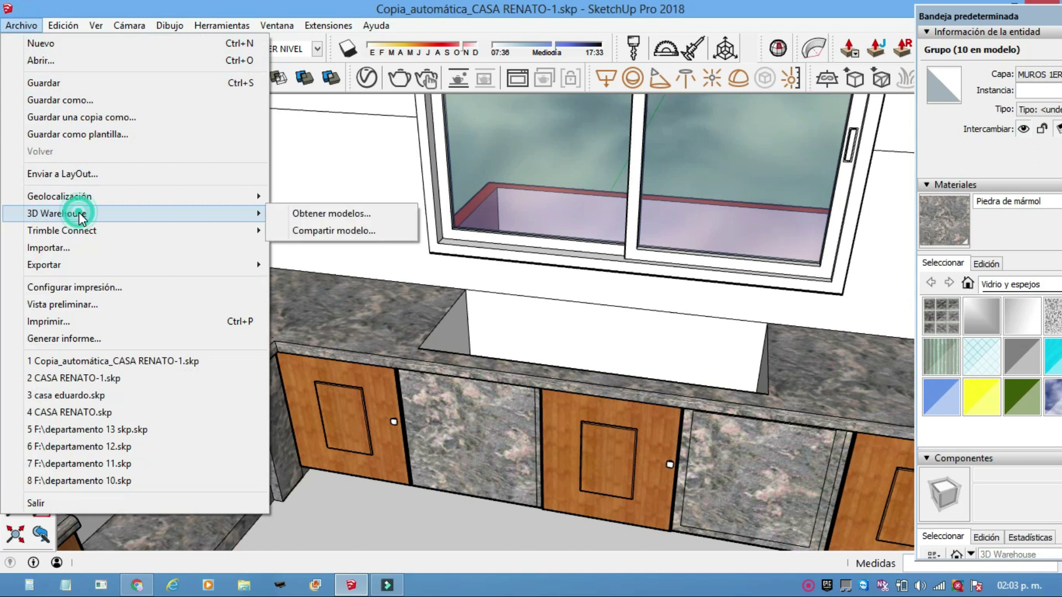
Step: Download the double-bowl sink with drainboard from the 'fregadero' search and load it into the model
click(350, 213)
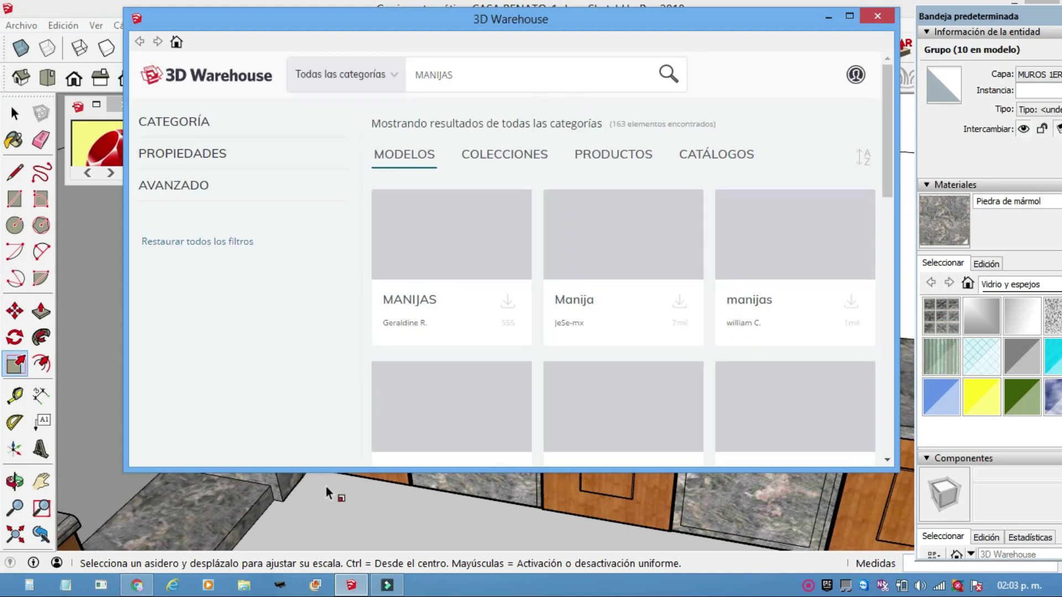
click(809, 586)
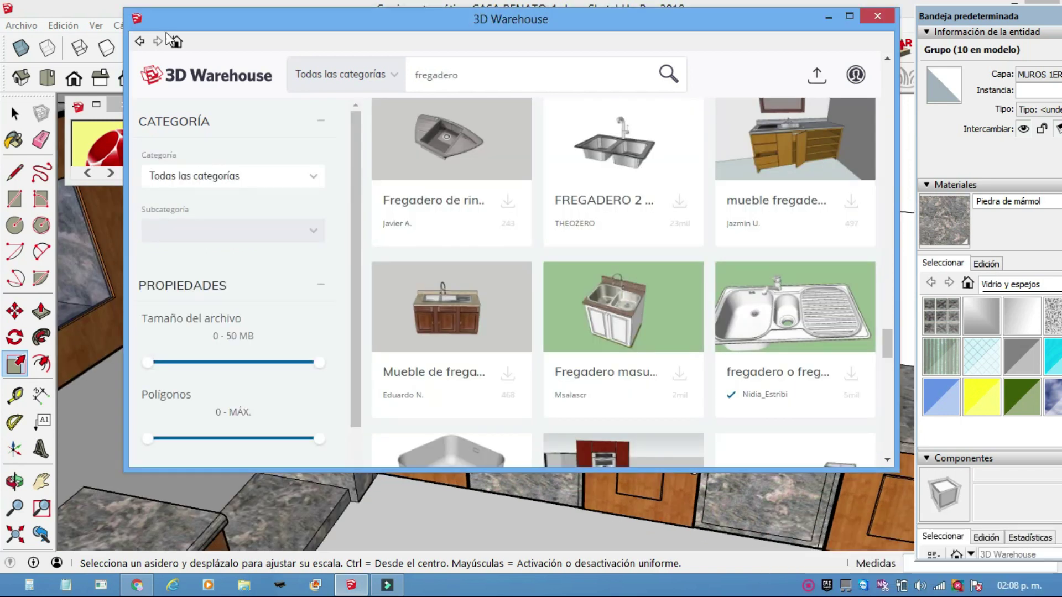
click(852, 376)
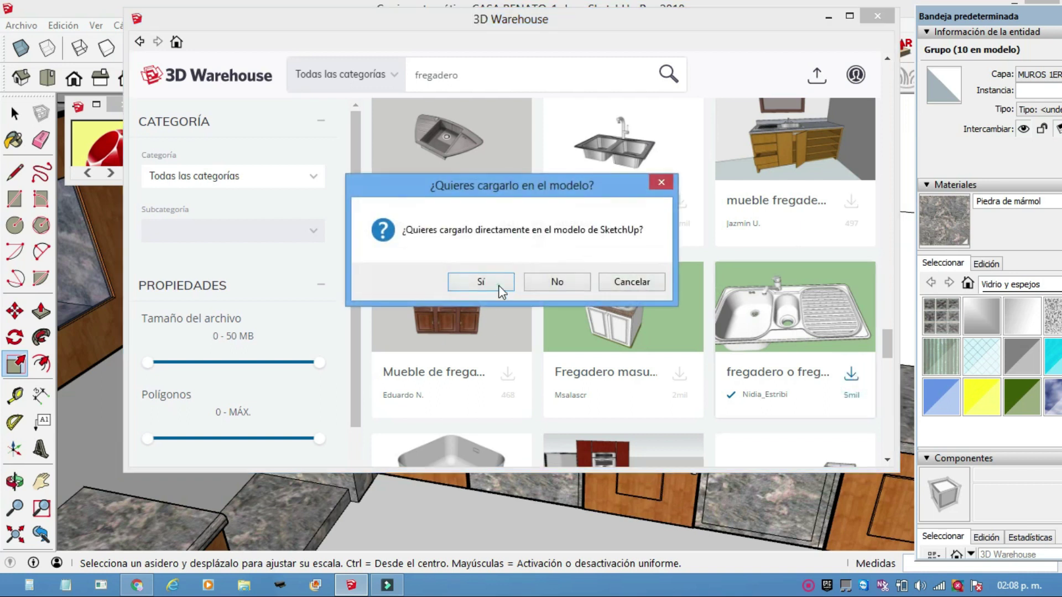
click(500, 288)
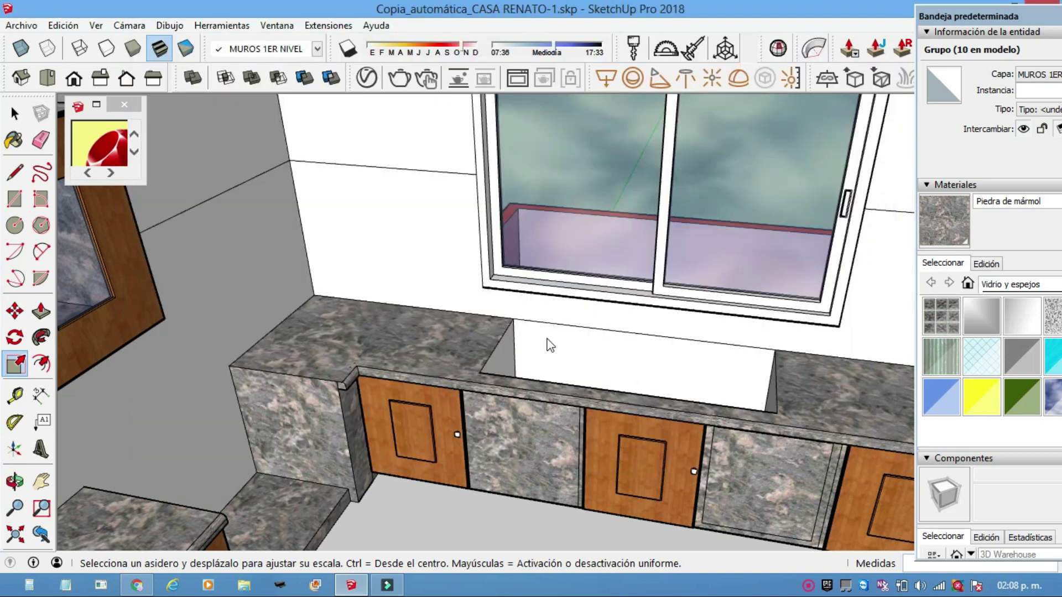
Step: Orbit along the counter and window and place the downloaded sink component
middle_click(581, 346)
mouse_move(552, 339)
middle_down()
mouse_move(673, 361)
mouse_move(552, 435)
middle_up()
scroll(672, 360, down, 3)
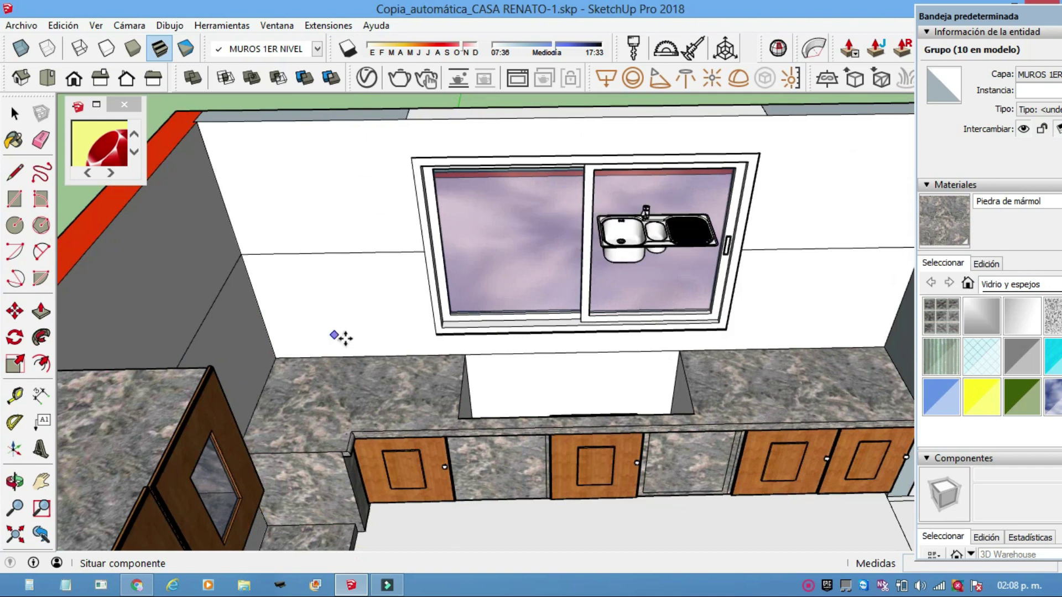
scroll(331, 360, down, 1)
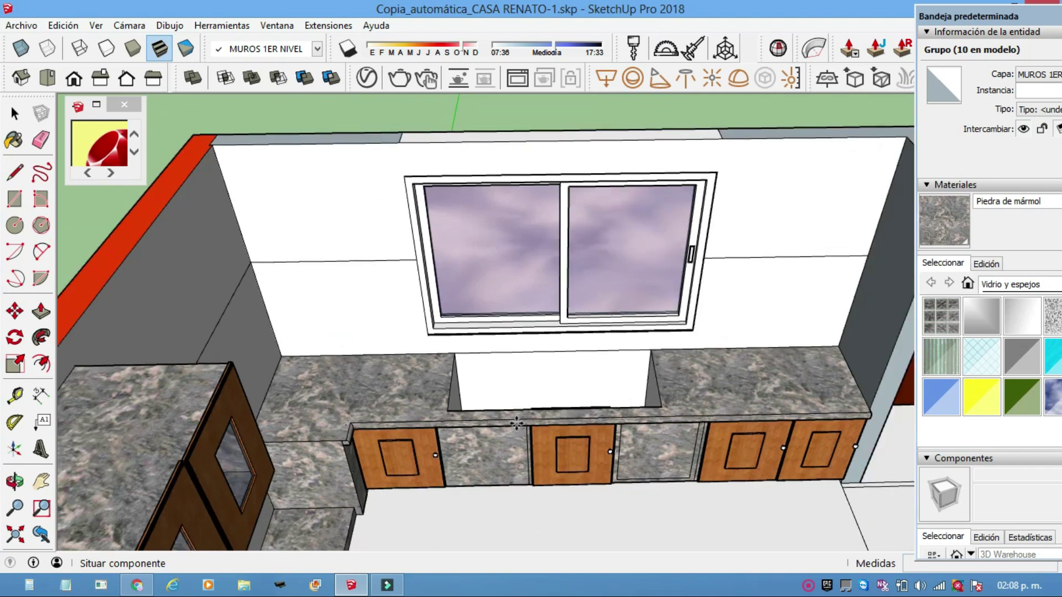
middle_drag(516, 423, 670, 421)
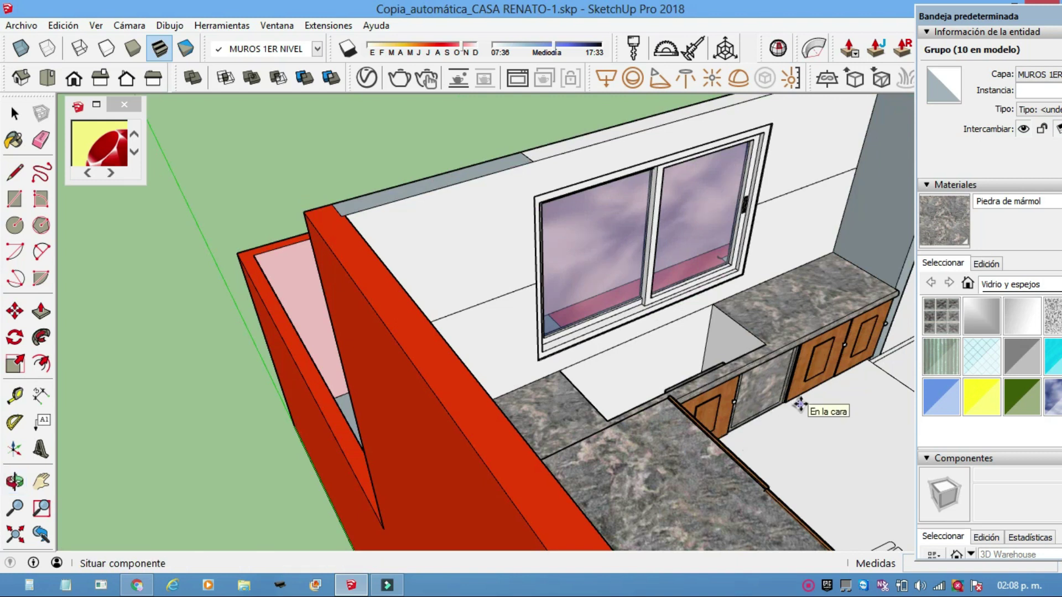
middle_drag(800, 405, 384, 527)
scroll(384, 527, up, 2)
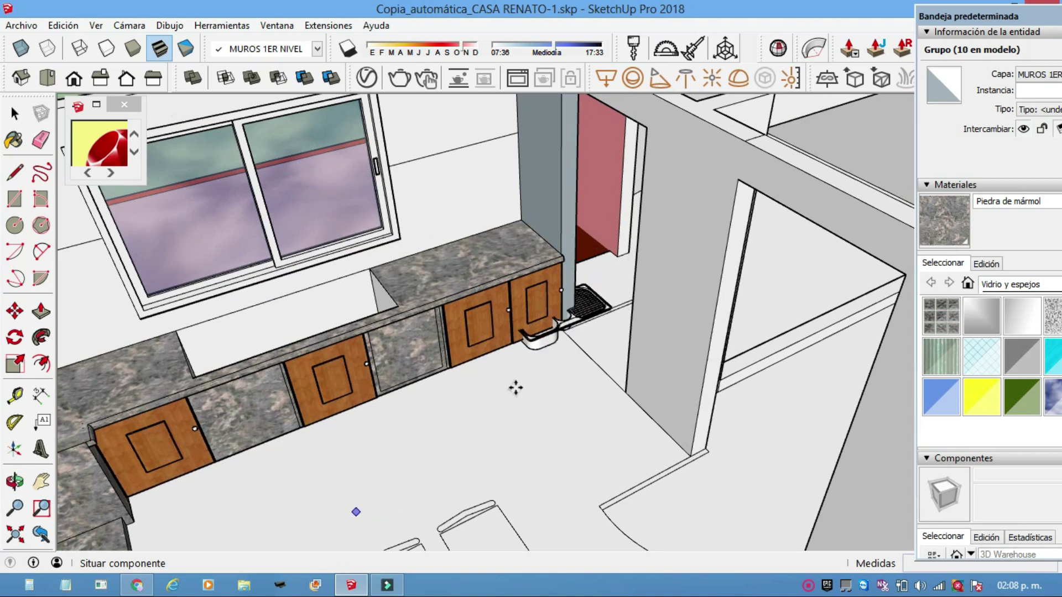
click(14, 113)
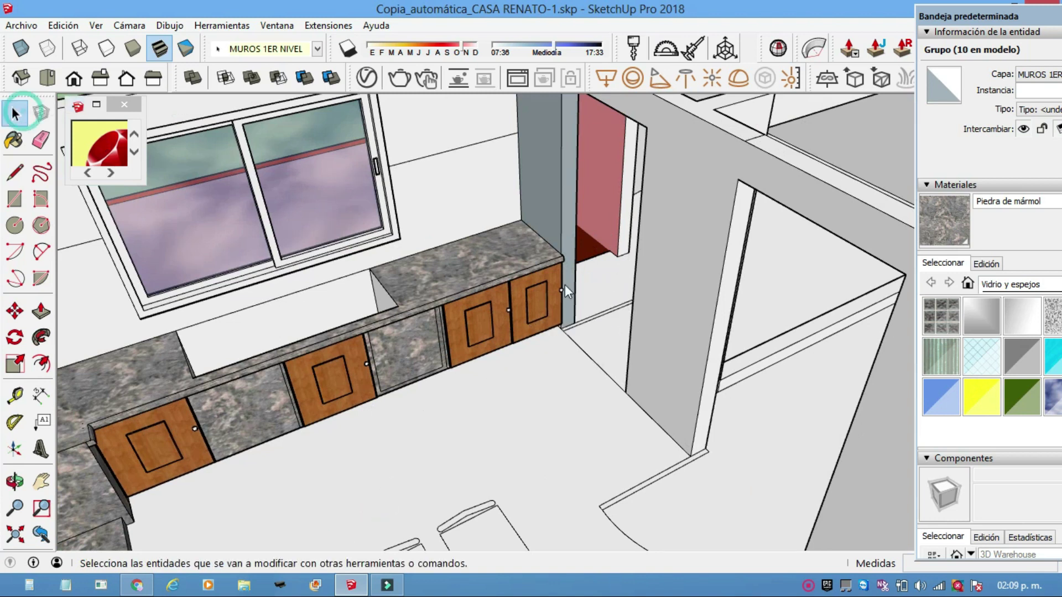
Step: Switch the model to X-ray view and zoom out to see the whole room
mouse_move(569, 260)
middle_down()
mouse_move(553, 243)
mouse_move(700, 399)
middle_up()
click(22, 49)
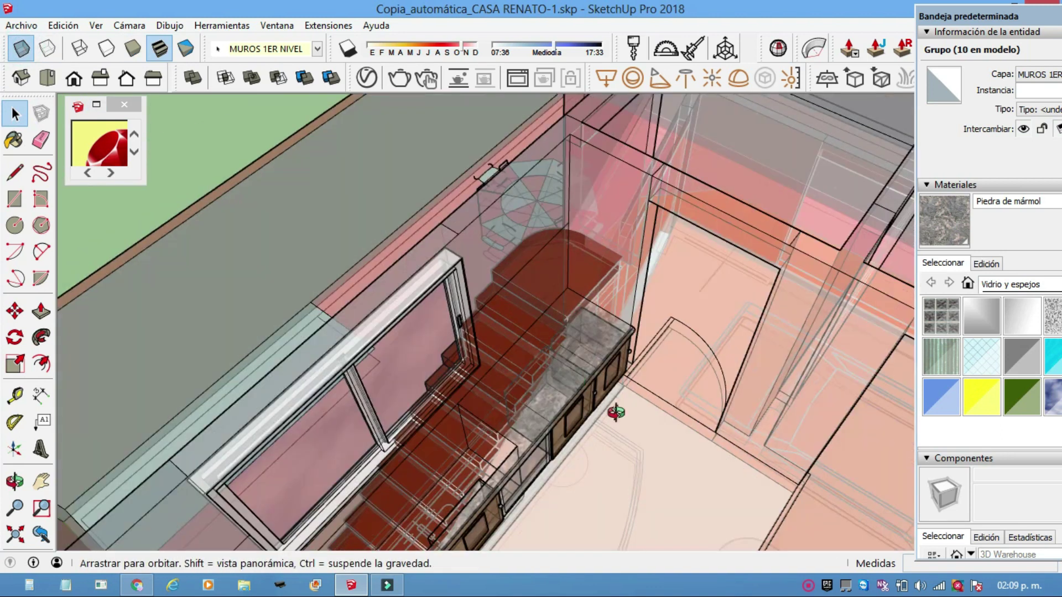
scroll(705, 364, down, 5)
middle_drag(718, 370, 445, 280)
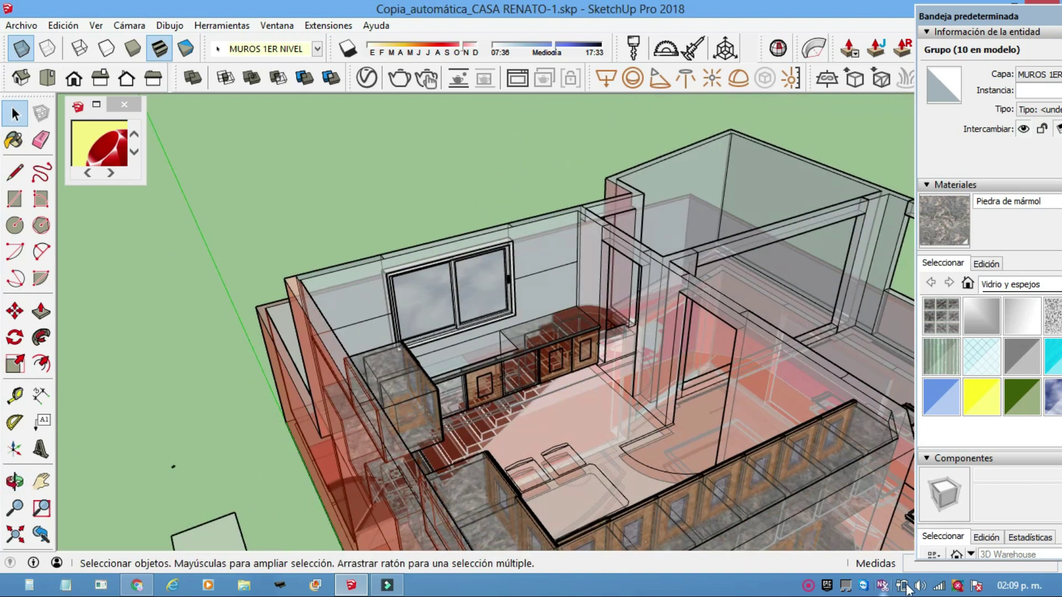
middle_drag(673, 401, 654, 413)
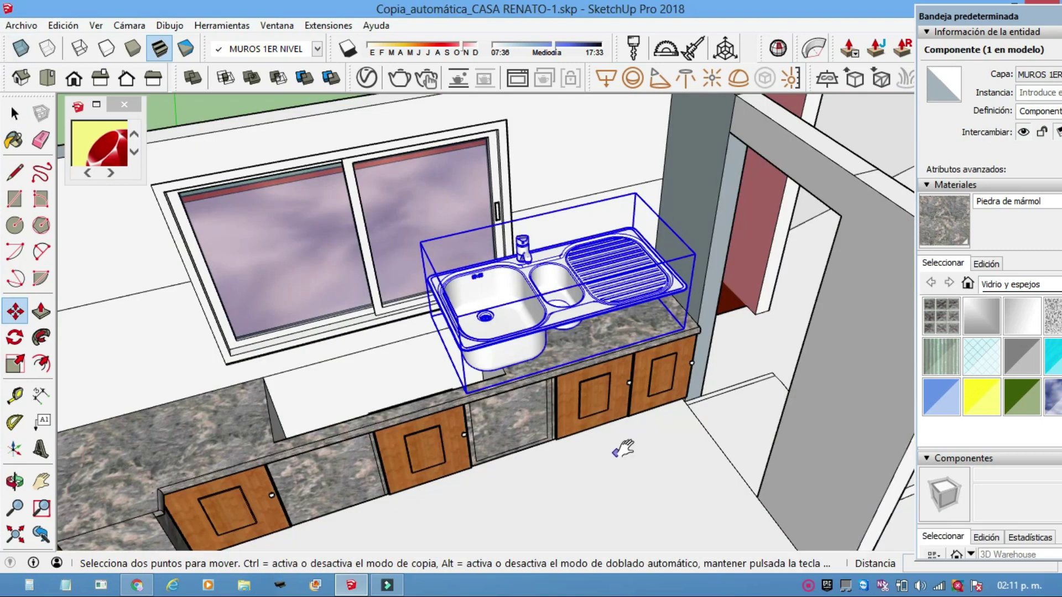
Step: Move the sink by its corner down toward the counter, checking its position
middle_drag(623, 448, 187, 263)
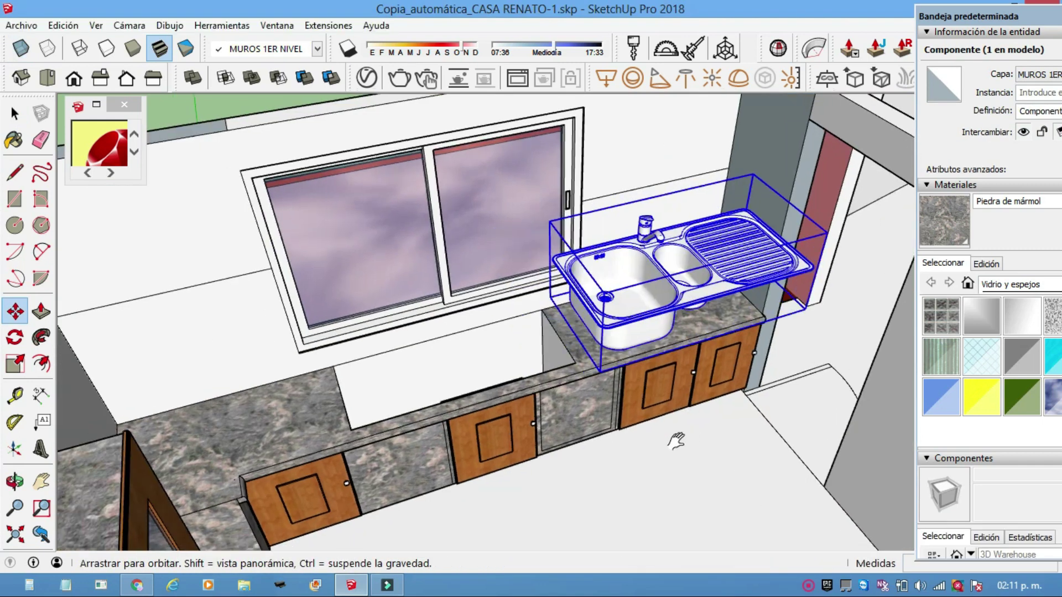
click(17, 312)
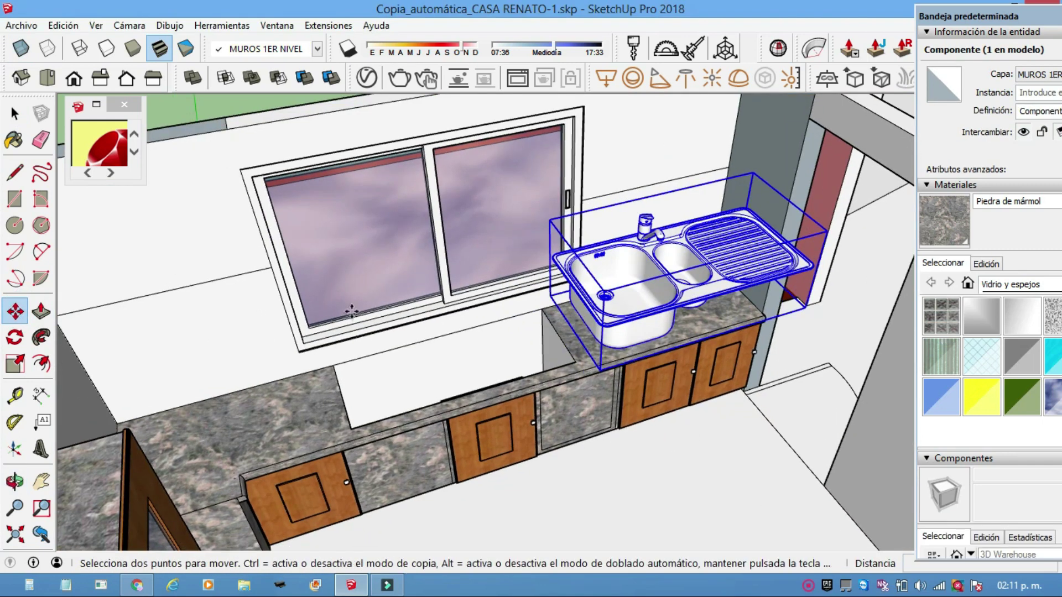
click(552, 262)
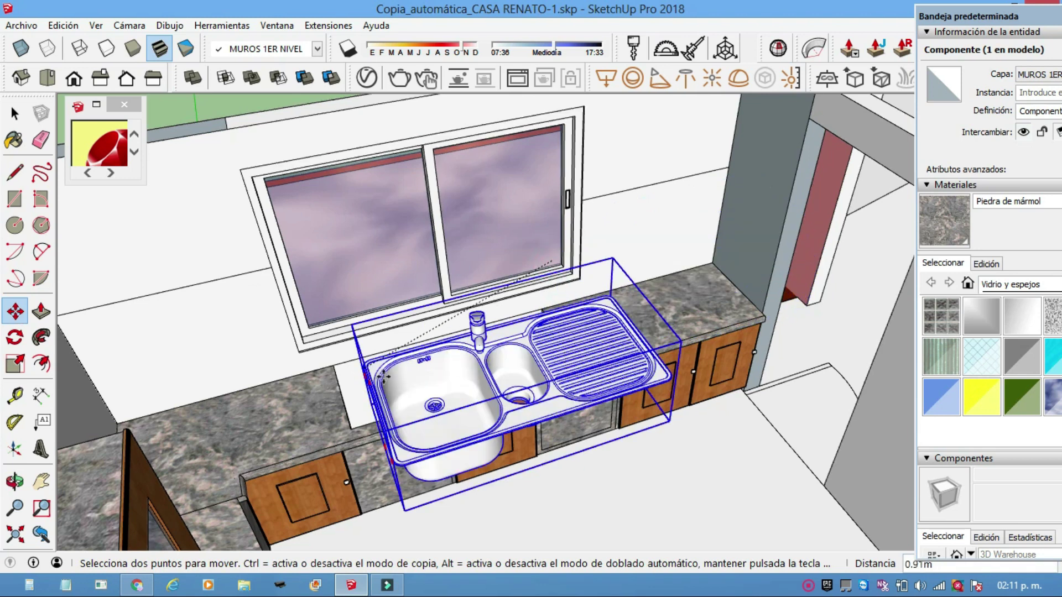
click(412, 374)
middle_drag(412, 374, 665, 270)
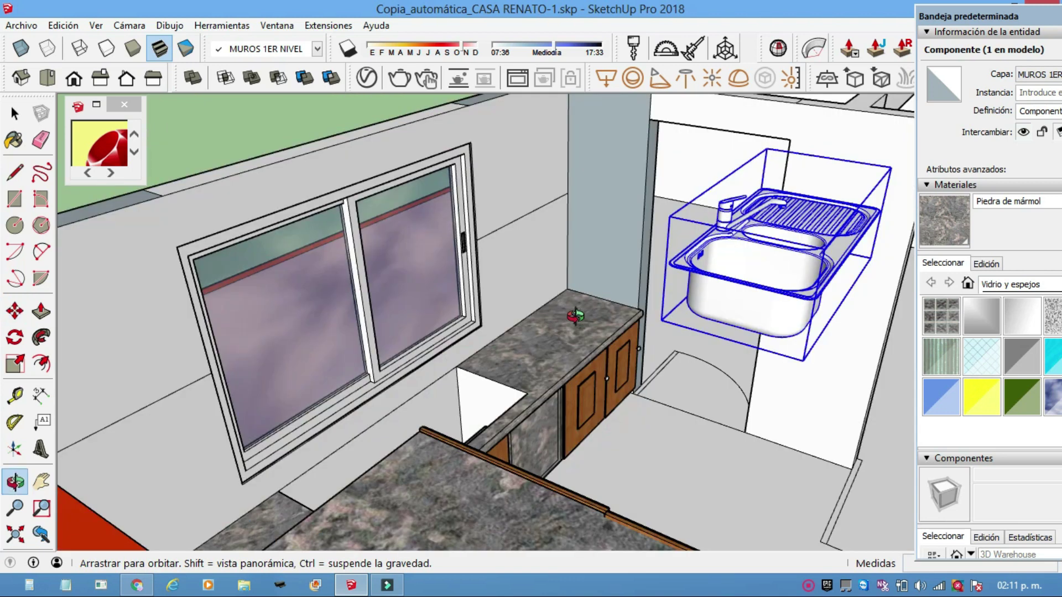
click(651, 318)
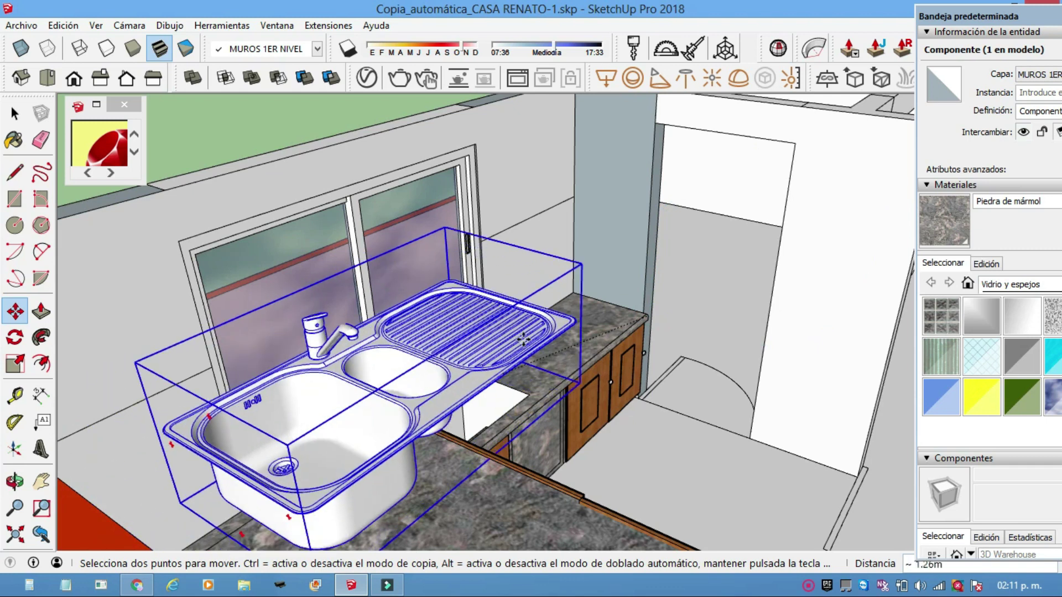
click(481, 294)
mouse_move(481, 294)
middle_down()
mouse_move(450, 362)
mouse_move(471, 229)
middle_up()
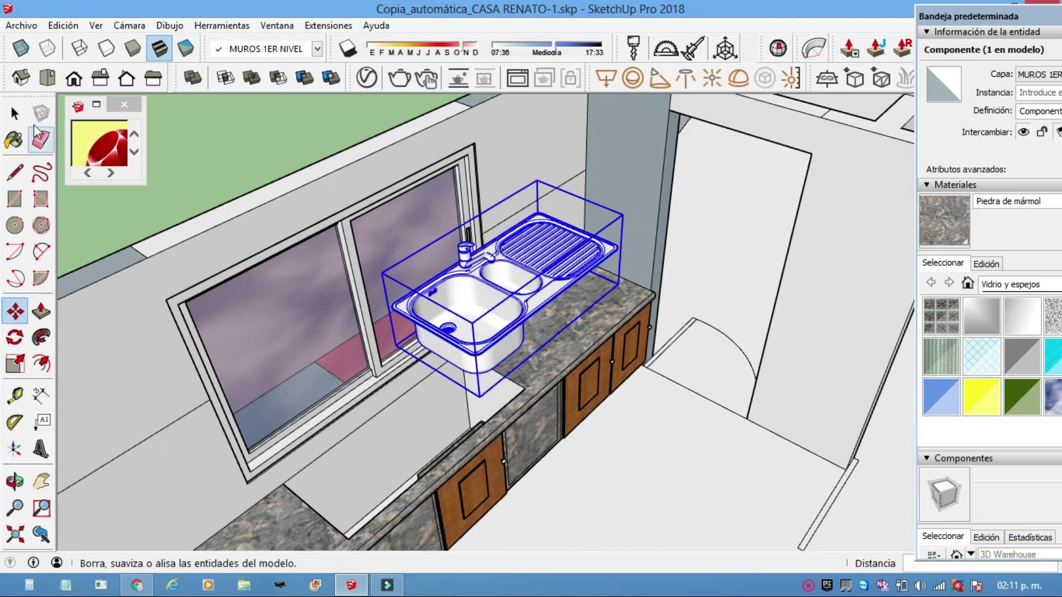
Step: Move the sink by its faucet onto the counter under the window
click(463, 215)
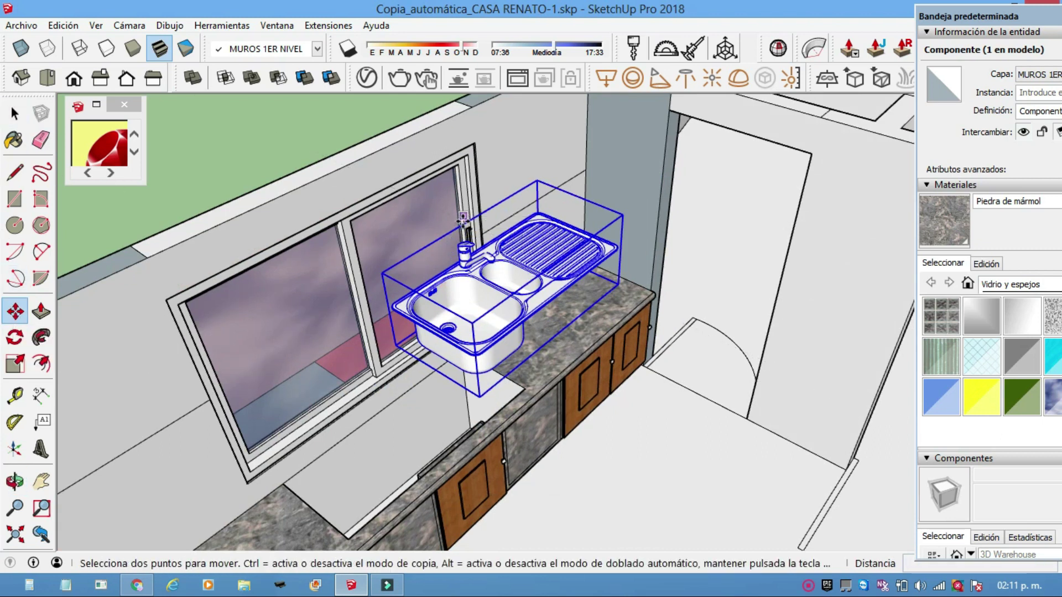
key(ctrl)
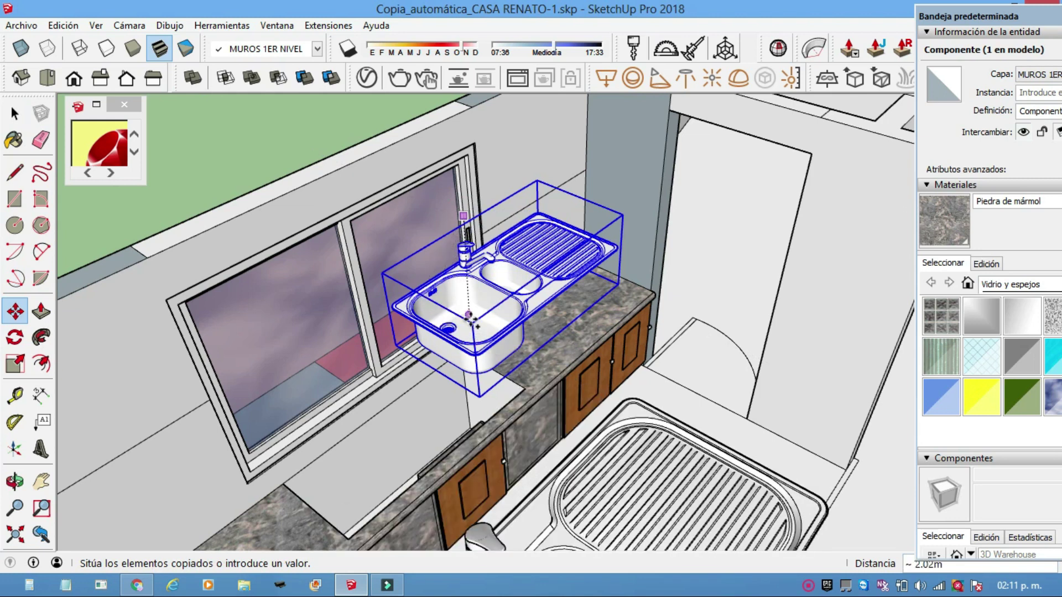
key(ctrl)
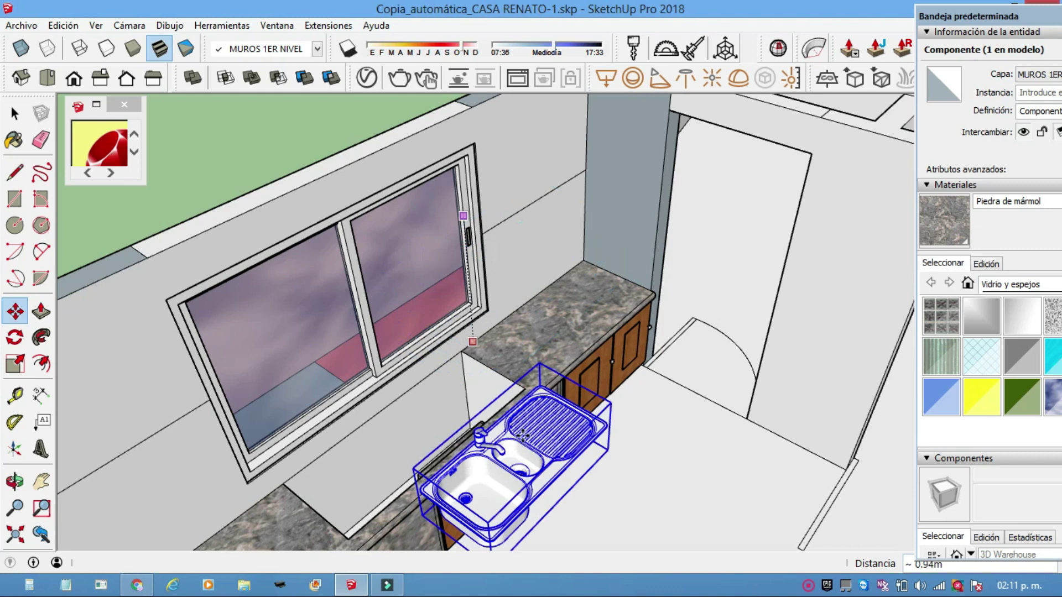
click(522, 435)
mouse_move(522, 435)
middle_down()
mouse_move(486, 403)
mouse_move(514, 425)
middle_up()
scroll(483, 407, up, 3)
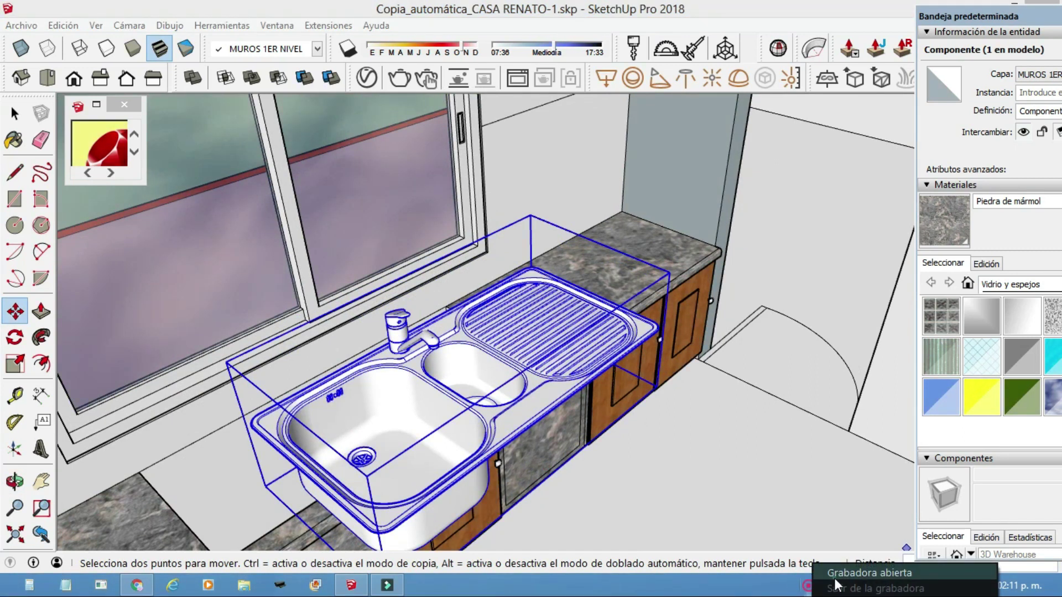
Step: Erase the stray countertop edge left of the sink and open File > 3D Warehouse
click(811, 591)
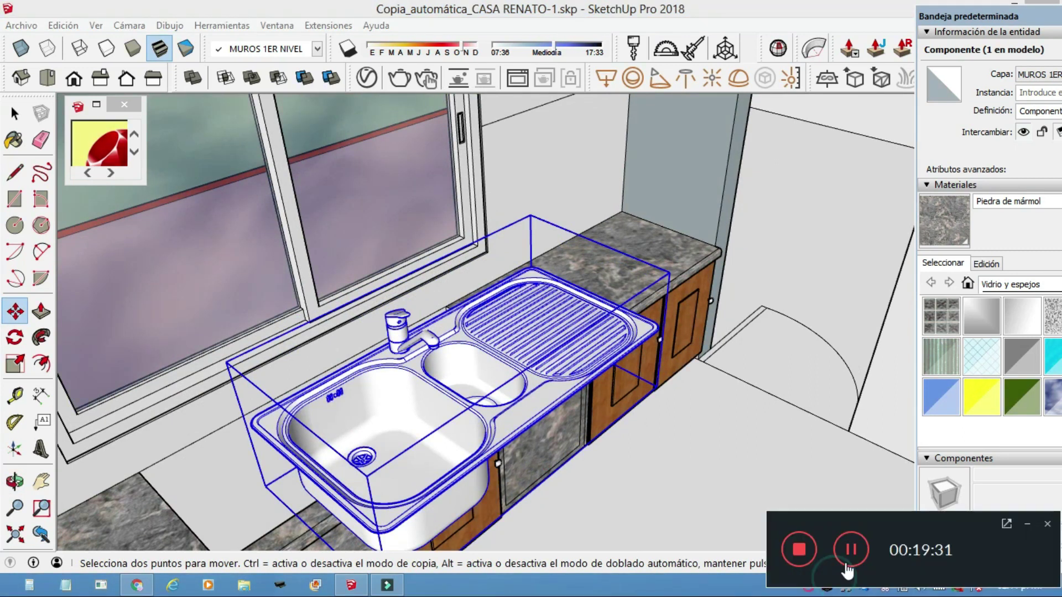
click(846, 551)
mouse_move(438, 332)
middle_down()
mouse_move(486, 360)
mouse_move(256, 360)
middle_up()
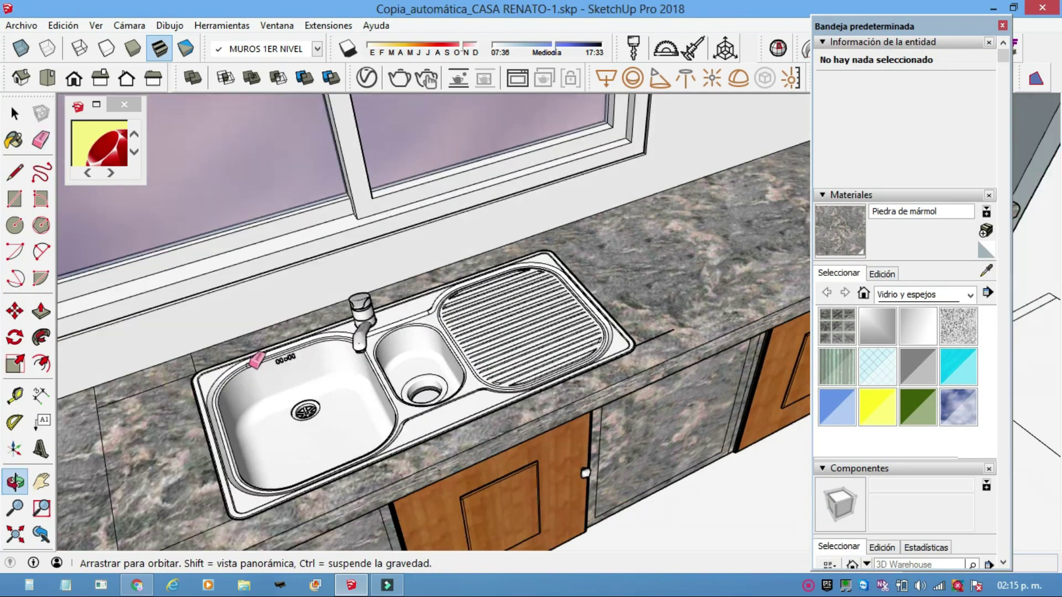
drag(183, 374, 98, 419)
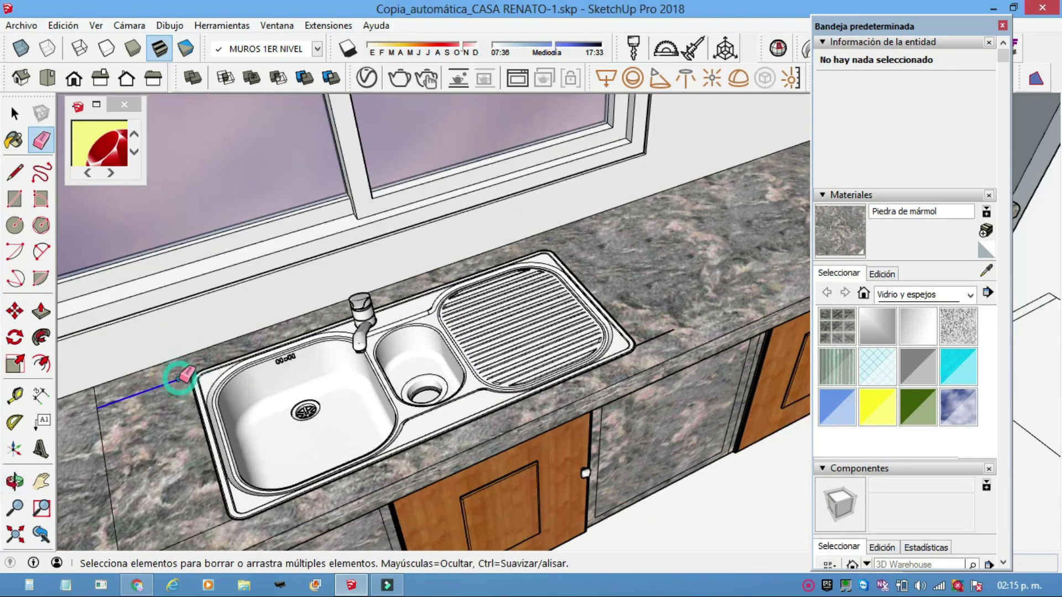
mouse_move(239, 453)
middle_down()
mouse_move(173, 407)
mouse_move(607, 427)
middle_up()
mouse_move(640, 374)
middle_down()
mouse_move(647, 381)
mouse_move(439, 355)
mouse_move(649, 354)
mouse_move(500, 342)
mouse_move(487, 309)
middle_up()
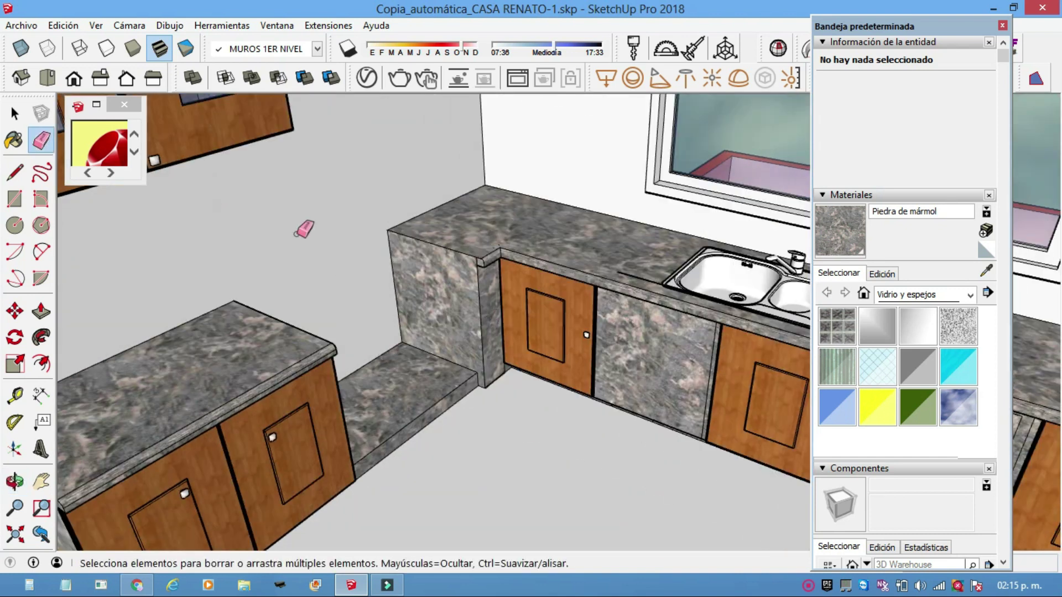
click(21, 26)
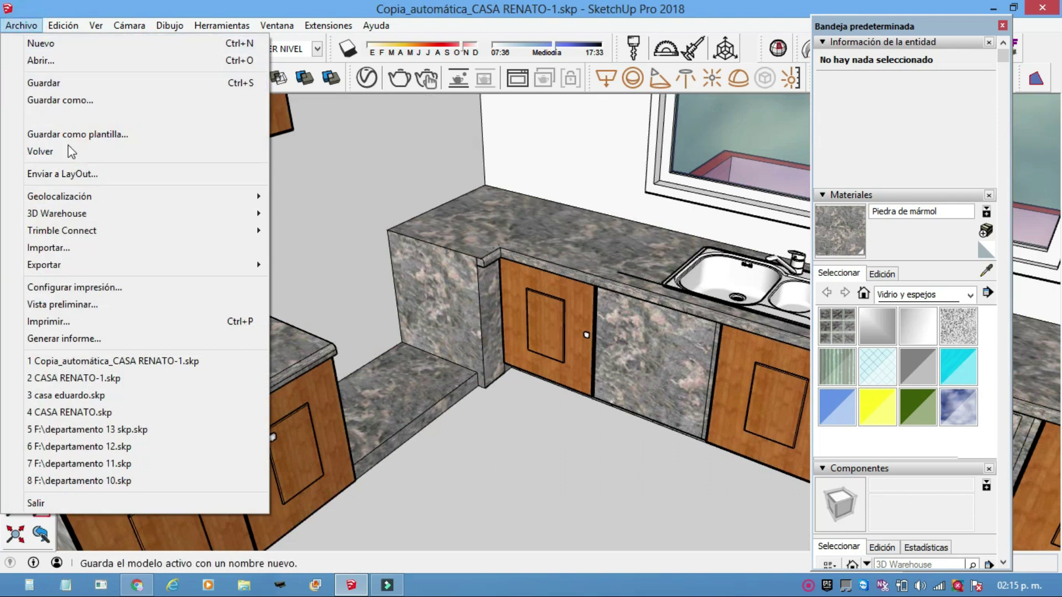
mouse_move(56, 213)
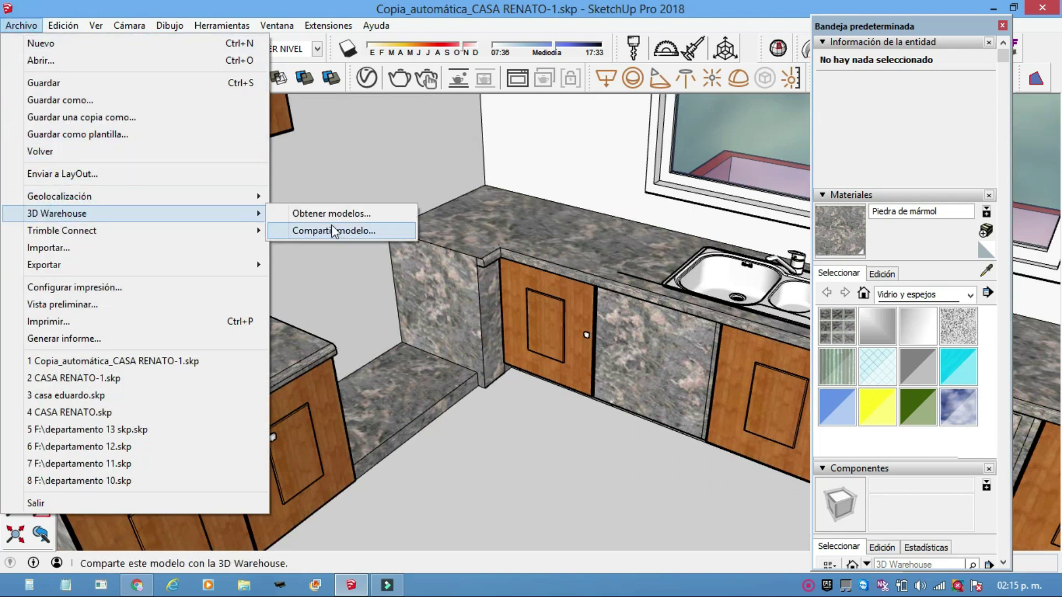
Step: Search 3D Warehouse for 'estufa 6 quemadores'
click(339, 211)
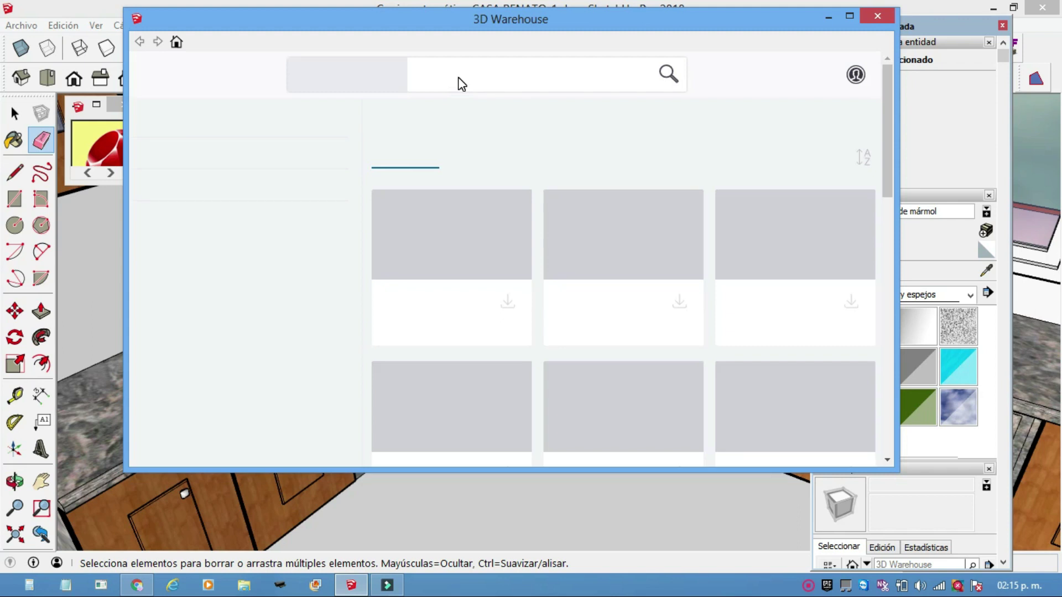
click(466, 75)
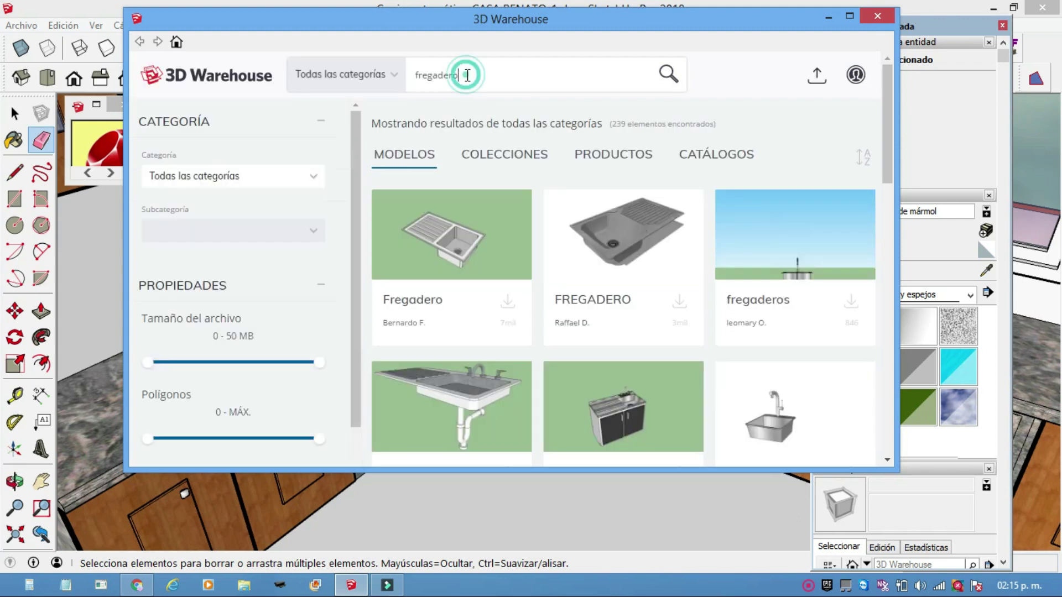
key(BackSpace)
key(BackSpace)
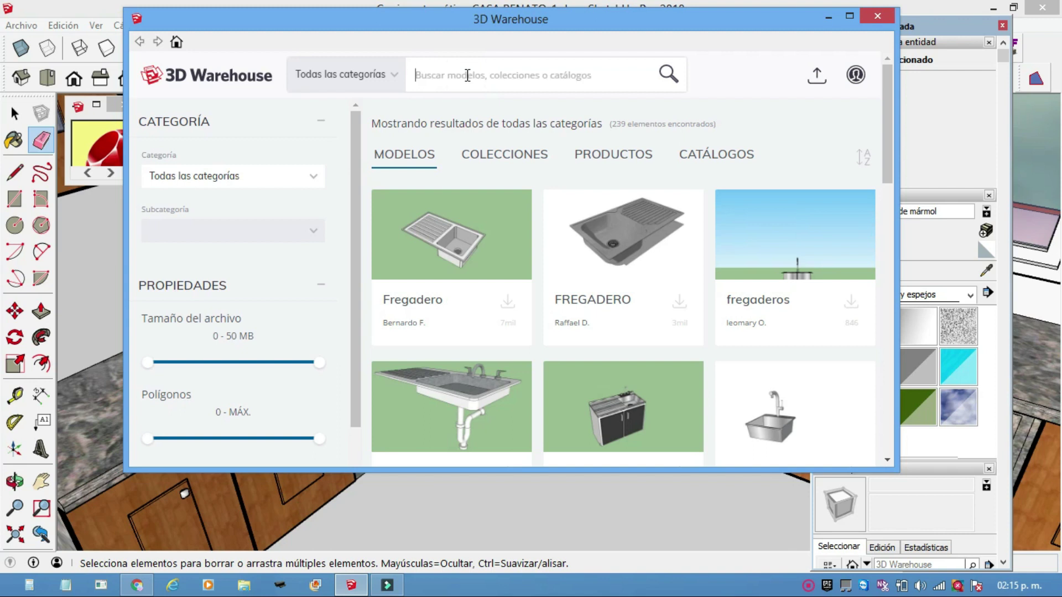
text(estuf)
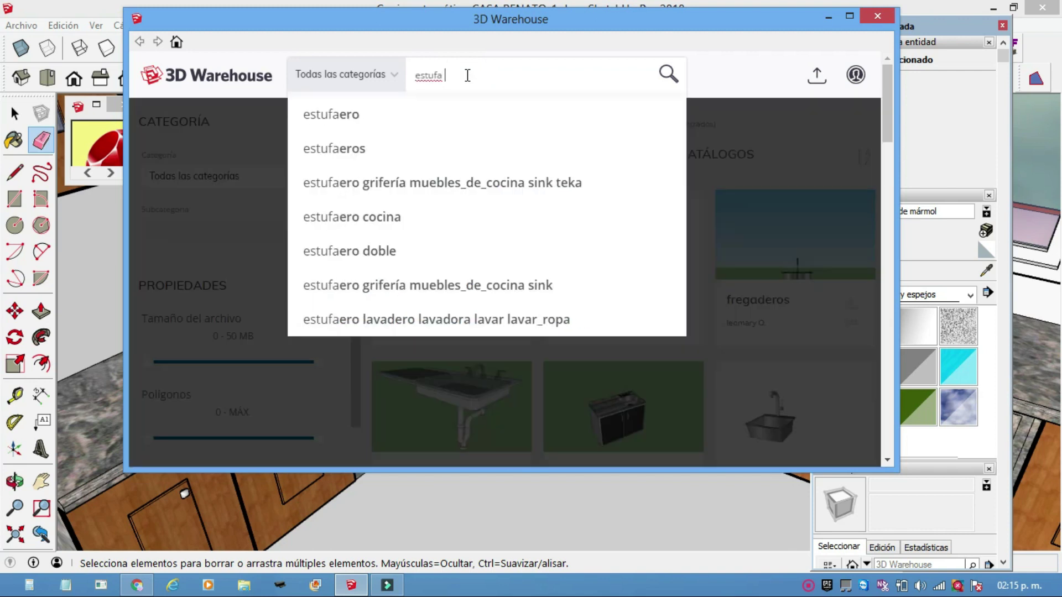
text(a )
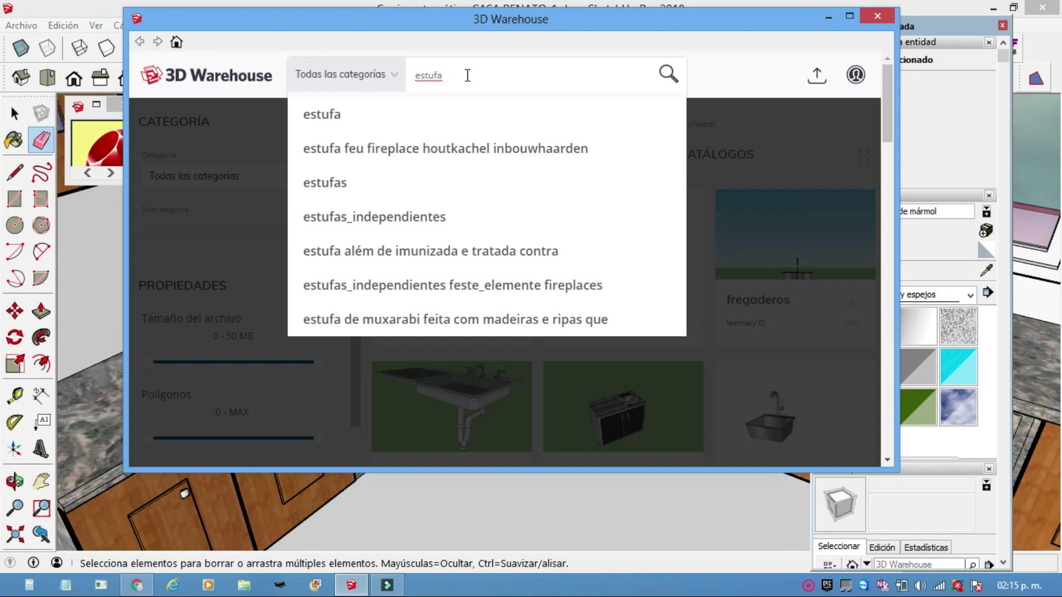
text(6)
key(Return)
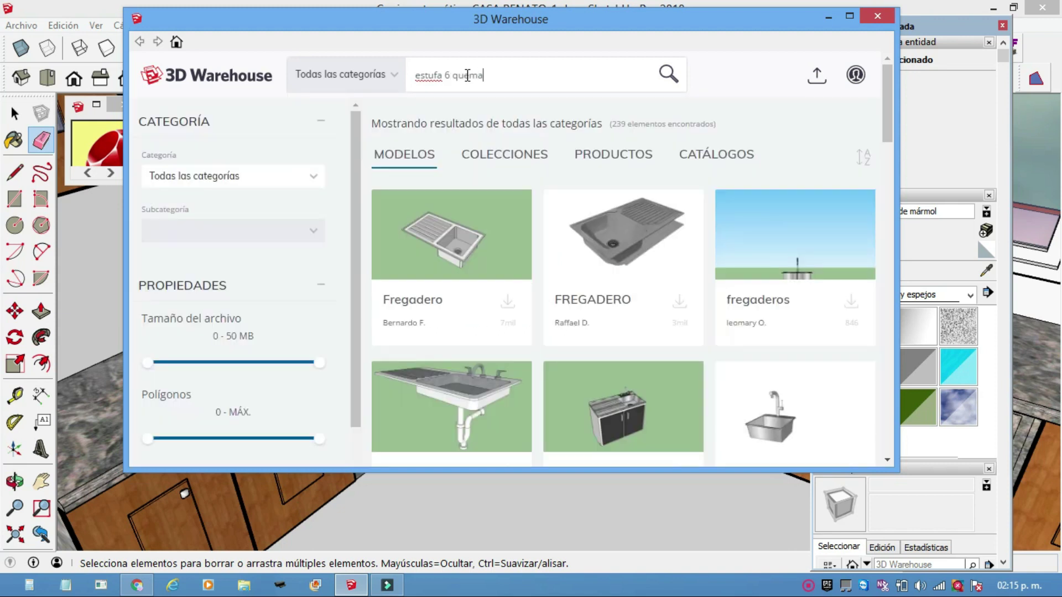
click(669, 76)
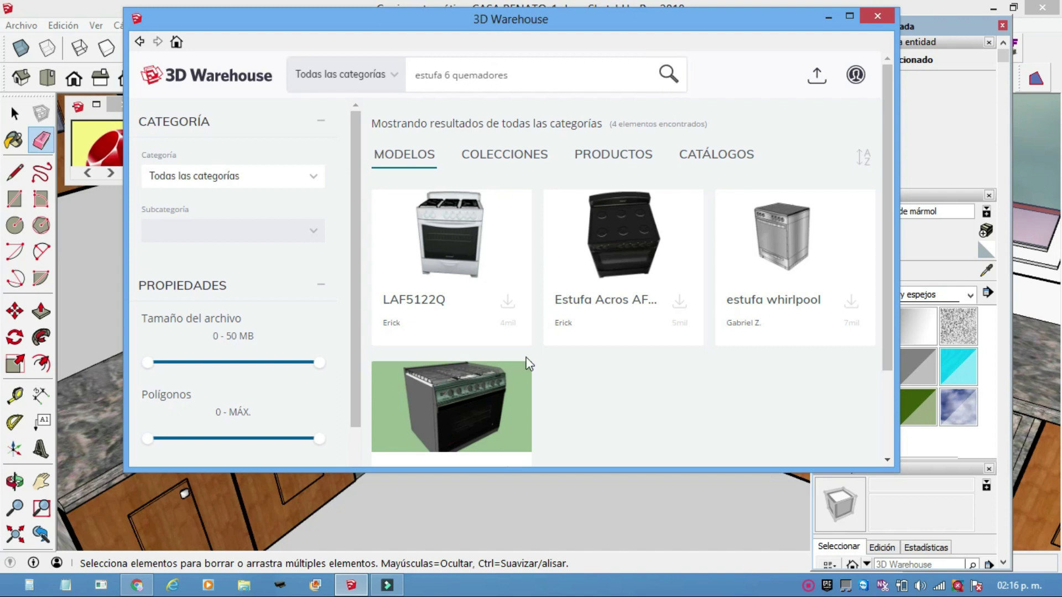
Step: Download the six-burner Estufa Acros stove and load it into the model
scroll(500, 360, down, 2)
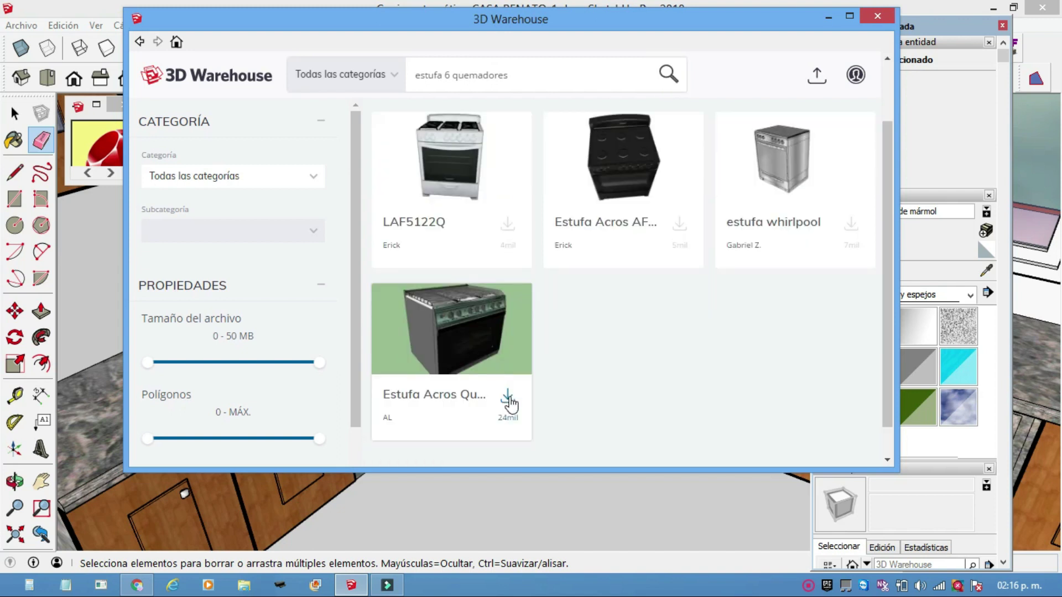
click(508, 396)
click(505, 282)
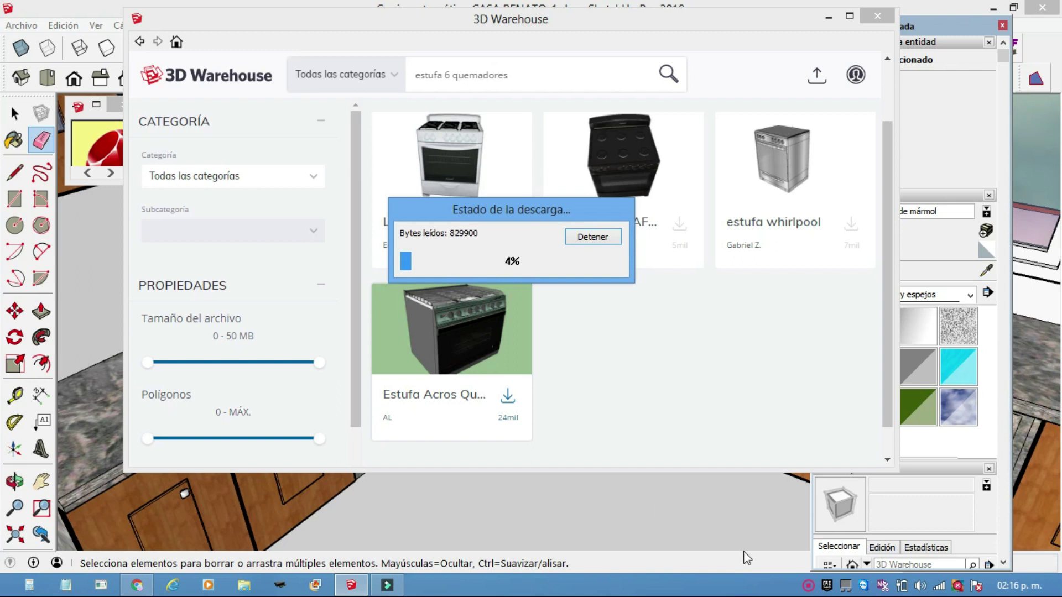
click(809, 590)
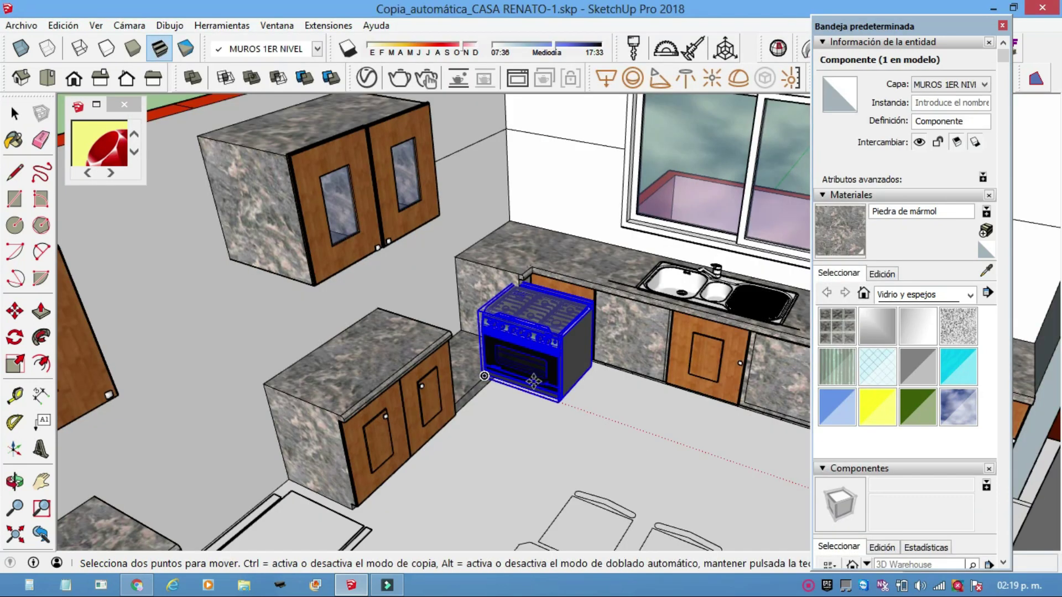
Step: Place the stove and rotate it 90° about its bottom corner to face the room
click(533, 381)
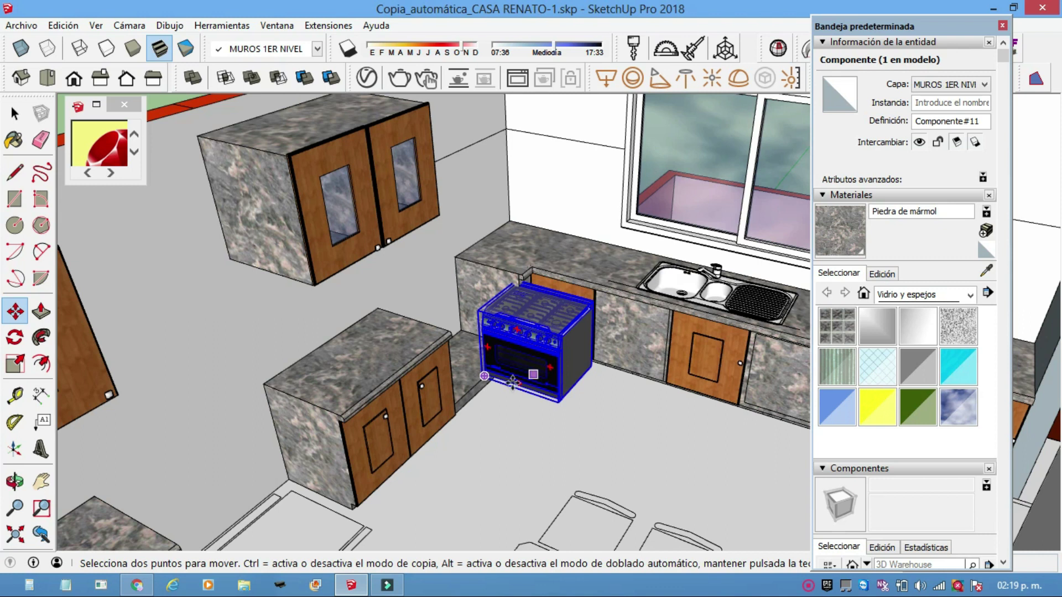
middle_drag(509, 381, 501, 380)
scroll(504, 379, up, 2)
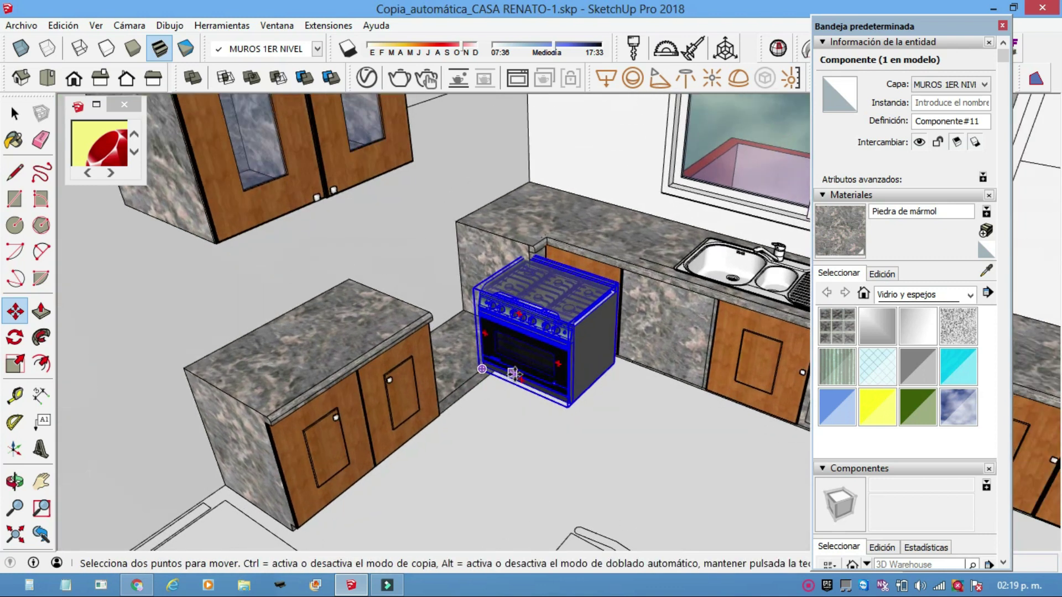
scroll(504, 379, up, 2)
scroll(506, 376, up, 2)
click(13, 338)
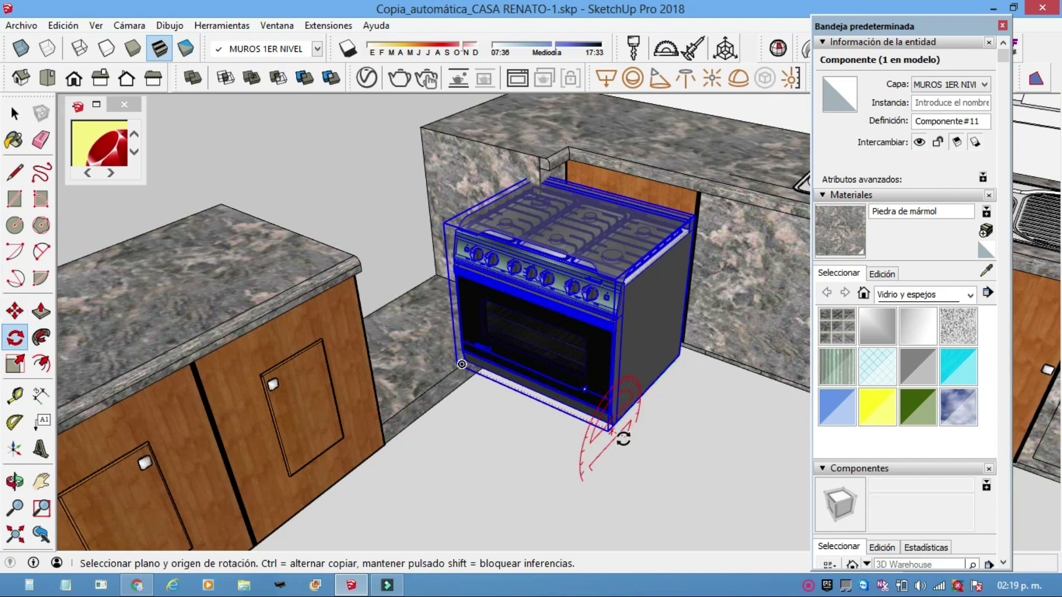
click(610, 430)
drag(609, 451, 354, 387)
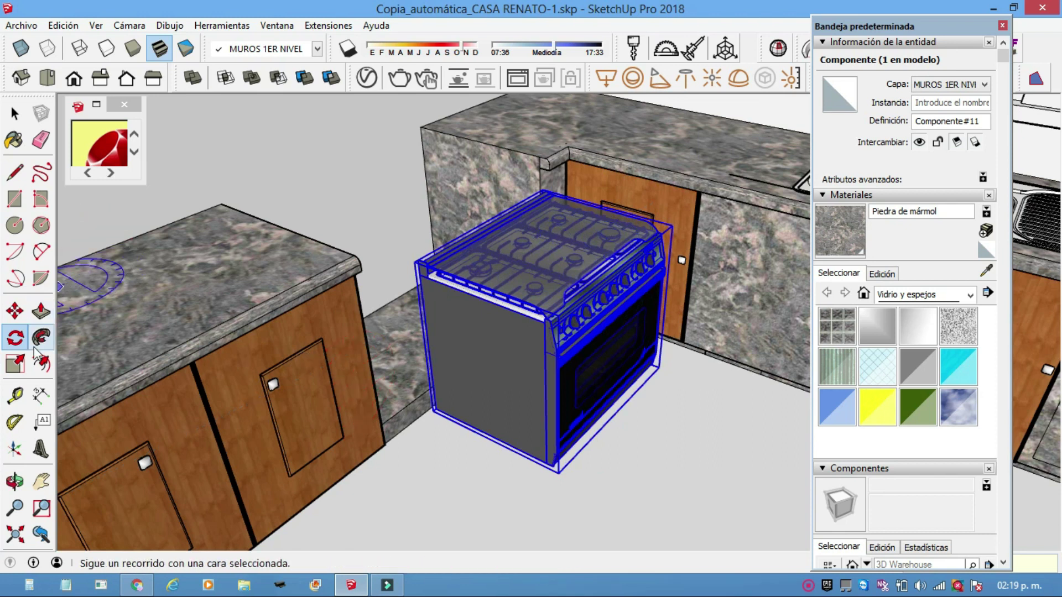
Step: Snap the stove's corner to the counter corner and orbit to check the fit
click(24, 313)
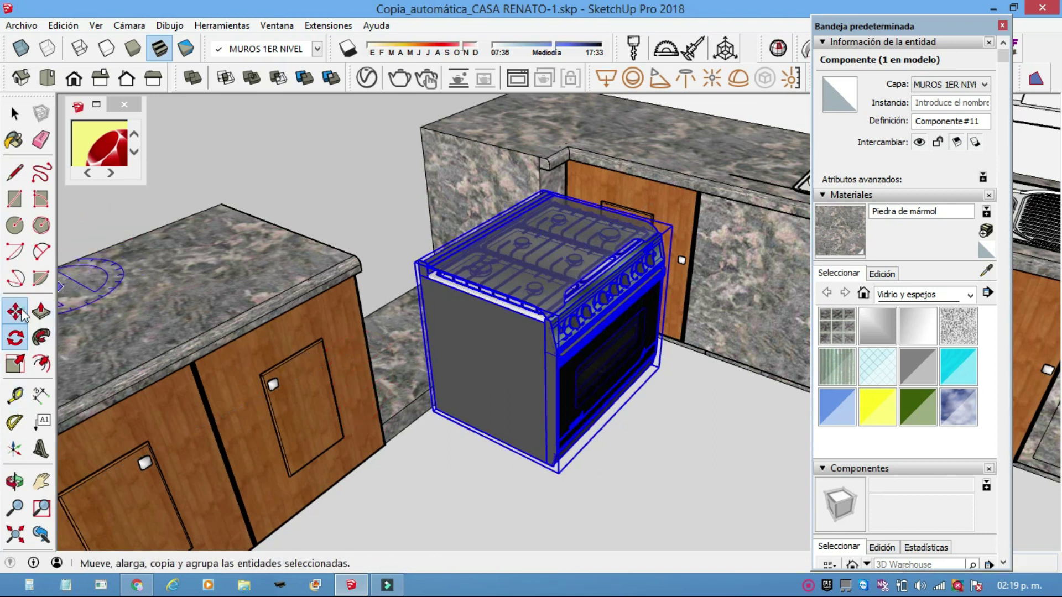
click(415, 261)
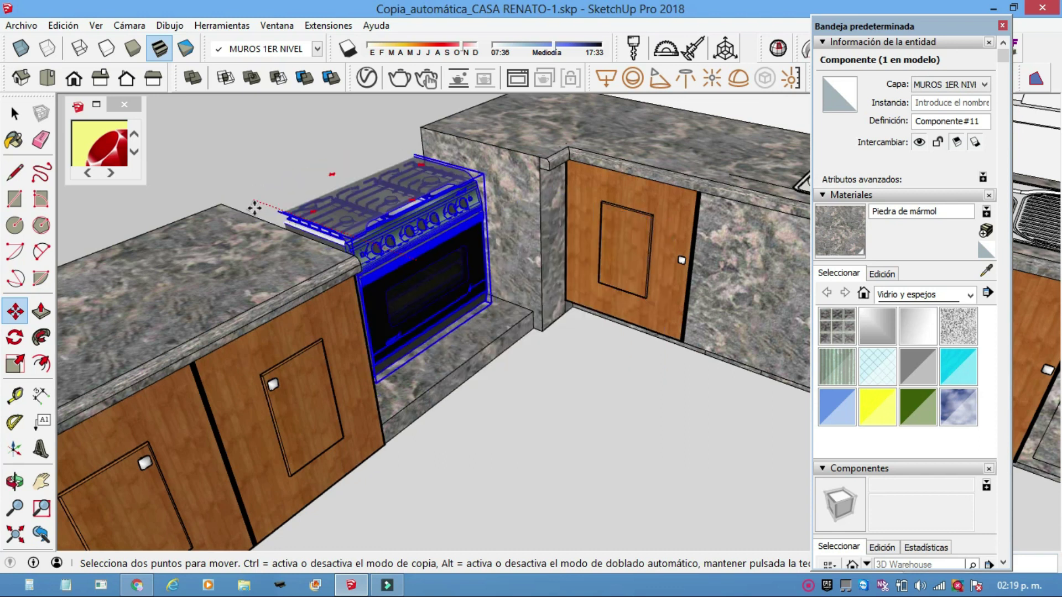
click(220, 203)
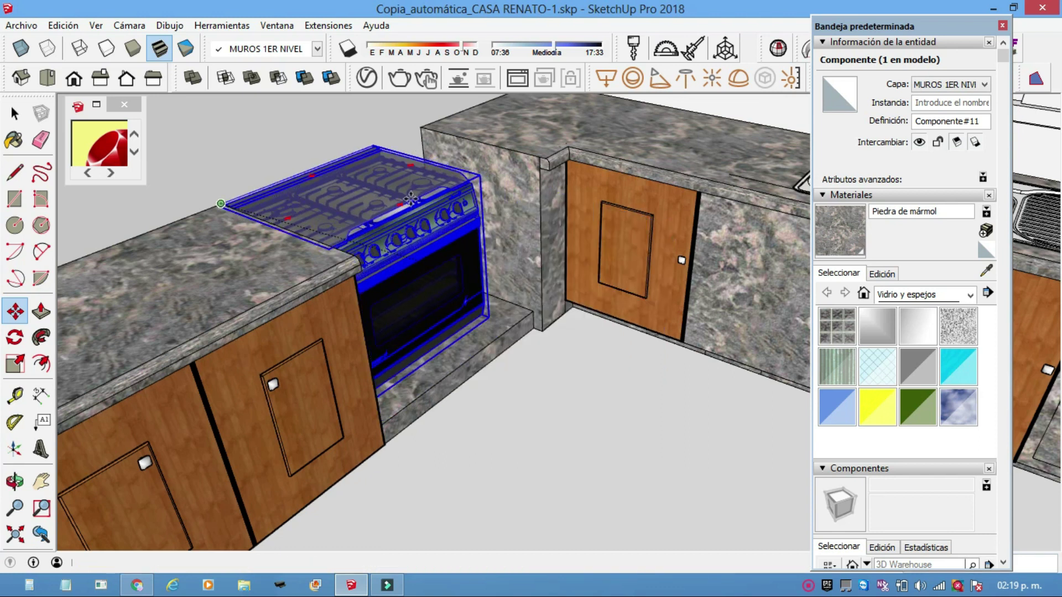
middle_click(598, 352)
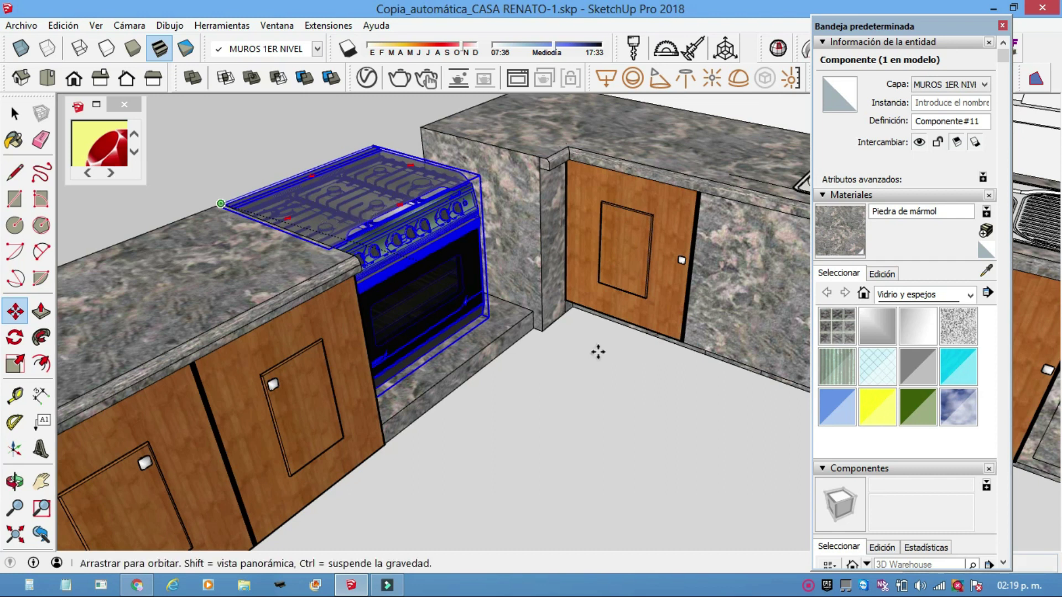
middle_drag(597, 352, 734, 459)
click(811, 588)
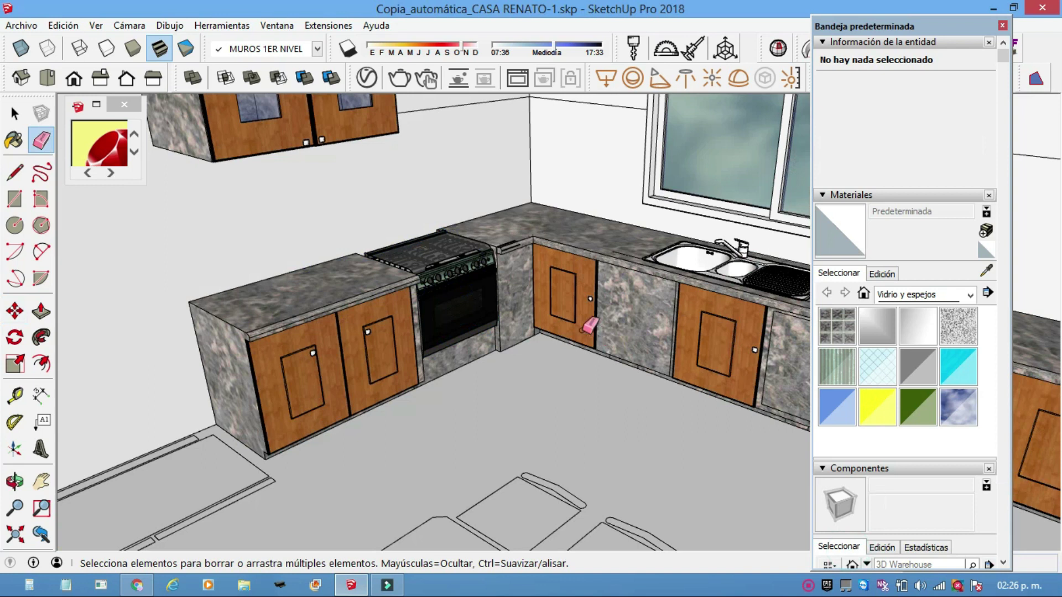
mouse_move(564, 332)
middle_down()
mouse_move(595, 317)
mouse_move(628, 396)
mouse_move(620, 385)
middle_up()
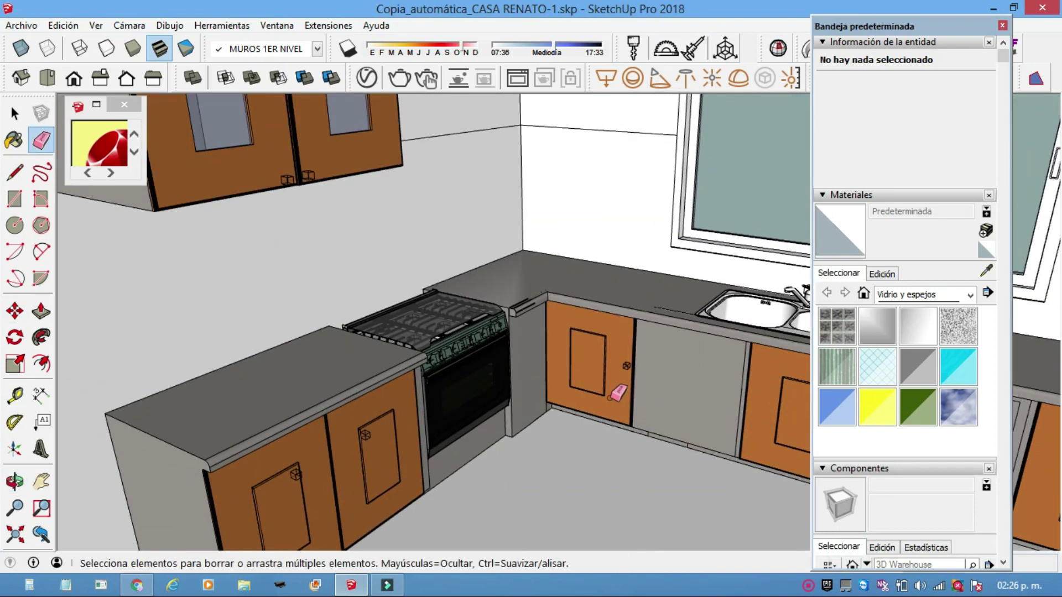
scroll(553, 415, up, 3)
mouse_move(552, 414)
middle_down()
mouse_move(398, 437)
mouse_move(491, 397)
mouse_move(564, 426)
mouse_move(230, 161)
middle_up()
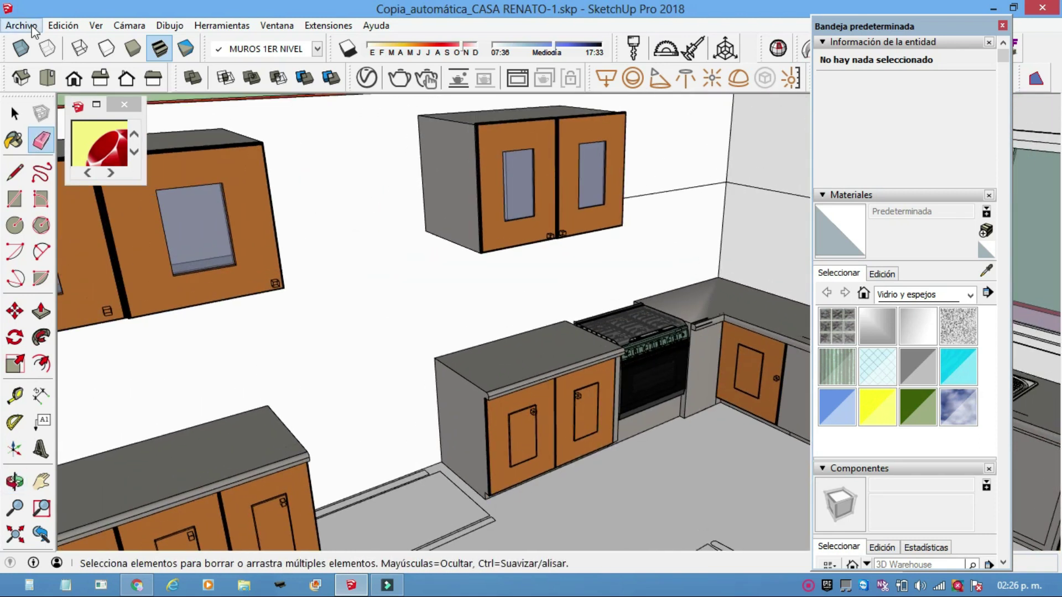
click(21, 25)
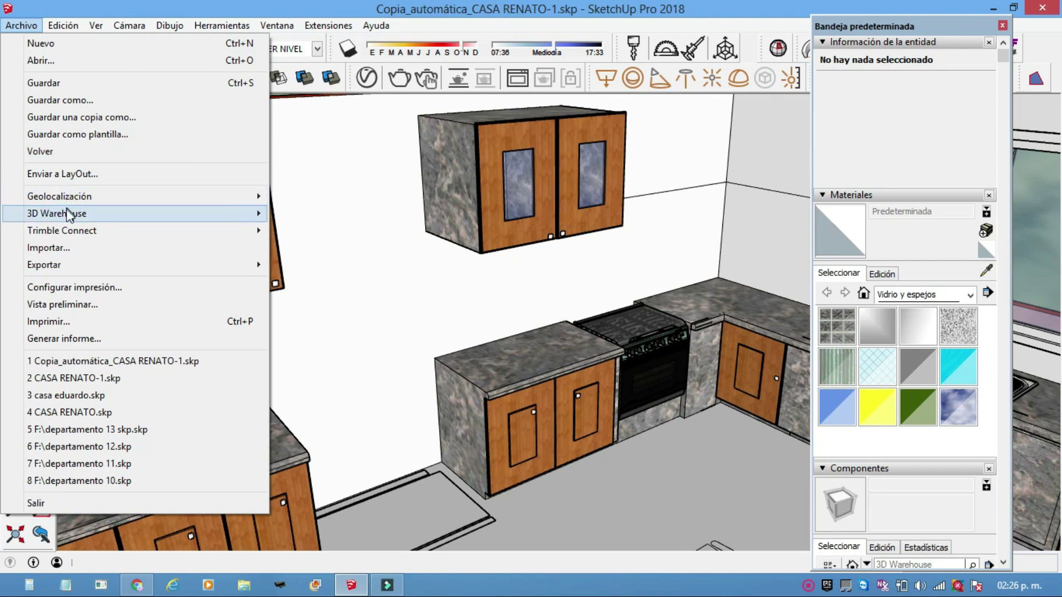
Step: Search 3D Warehouse for 'refrigera' and bring a dark side-by-side fridge into the kitchen
click(67, 214)
click(308, 213)
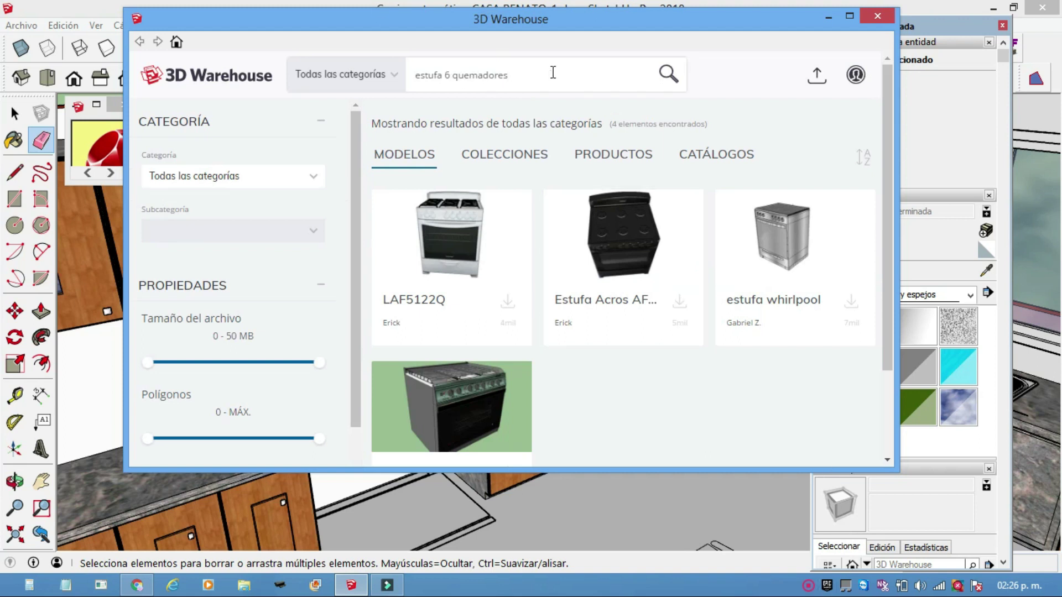
key(BackSpace)
key(BackSpace)
key(BackSpace)
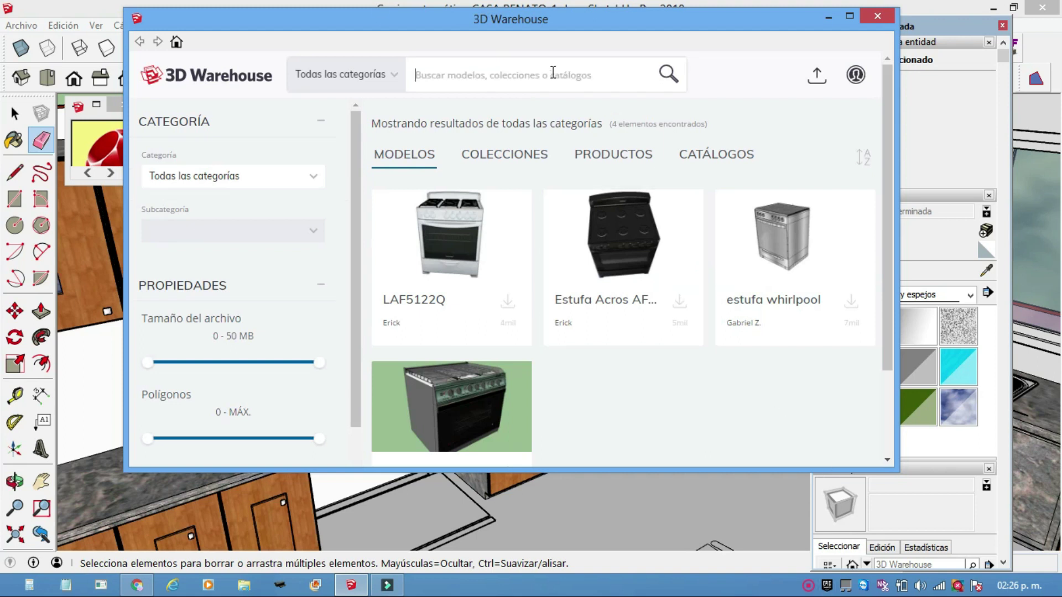
text(refrig)
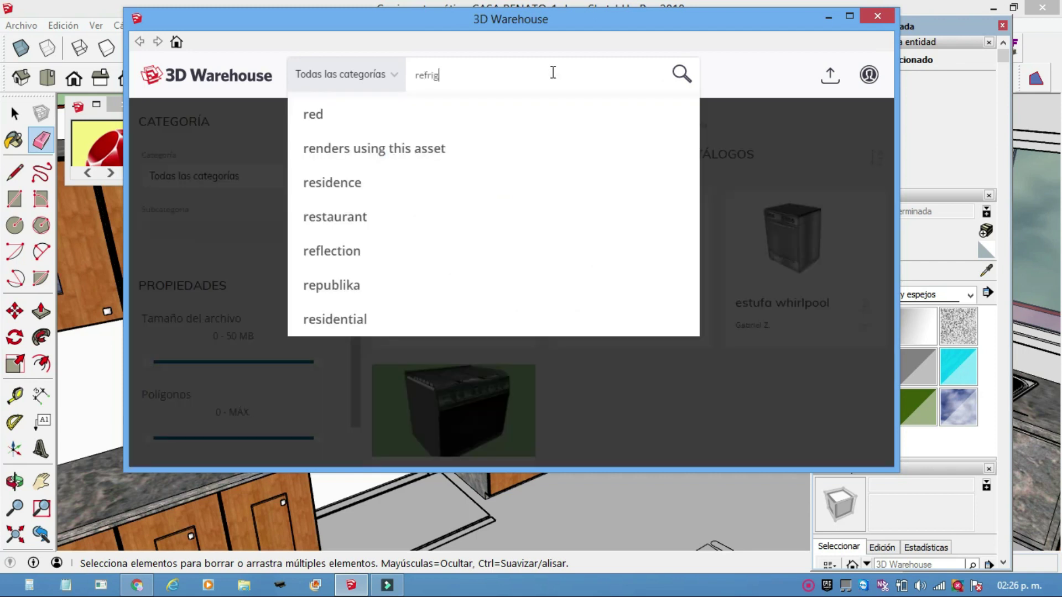
text(erador)
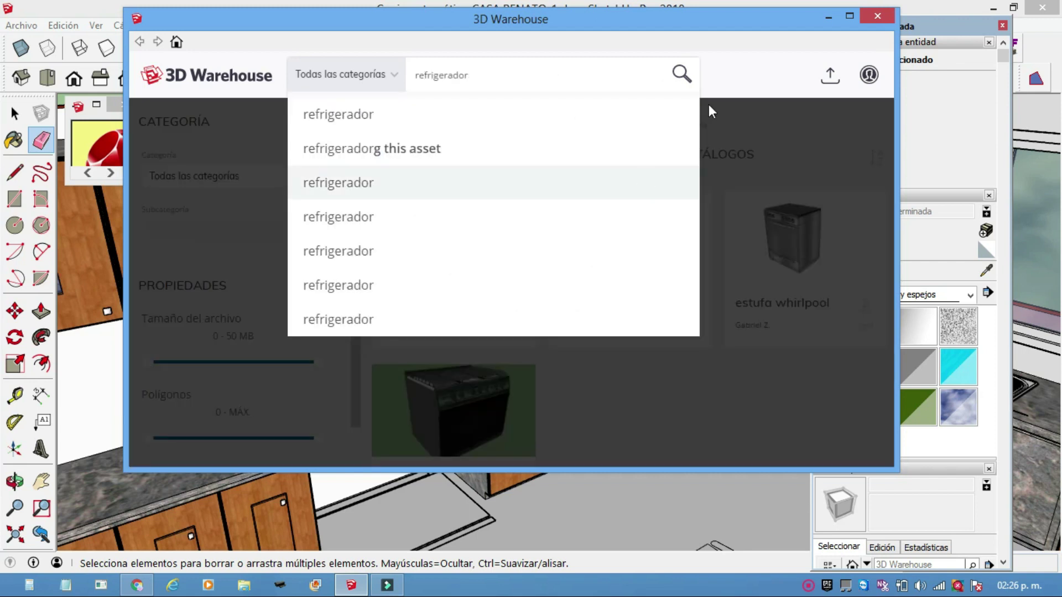
click(675, 77)
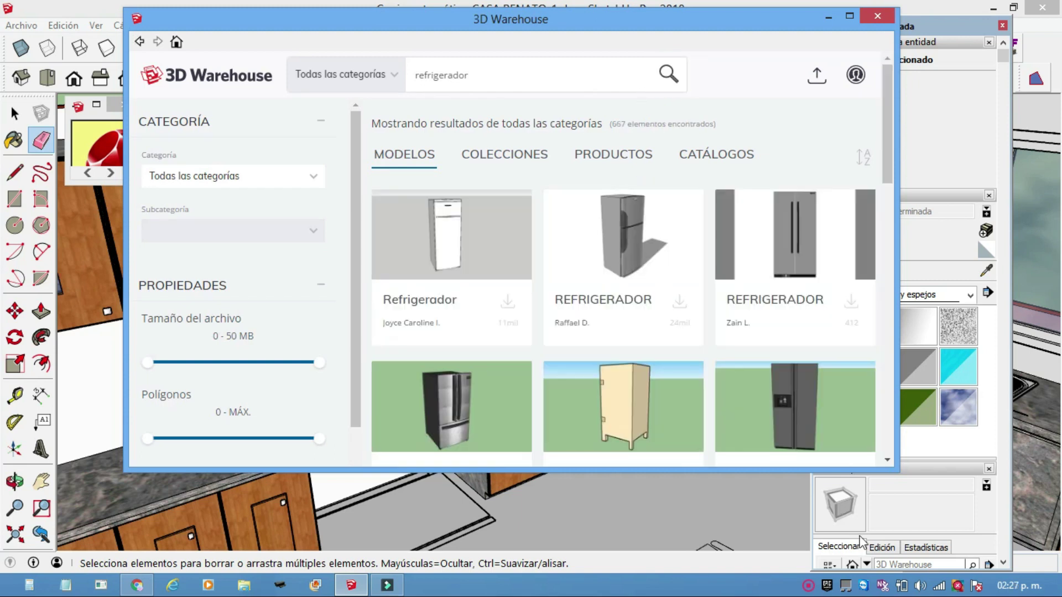
click(808, 587)
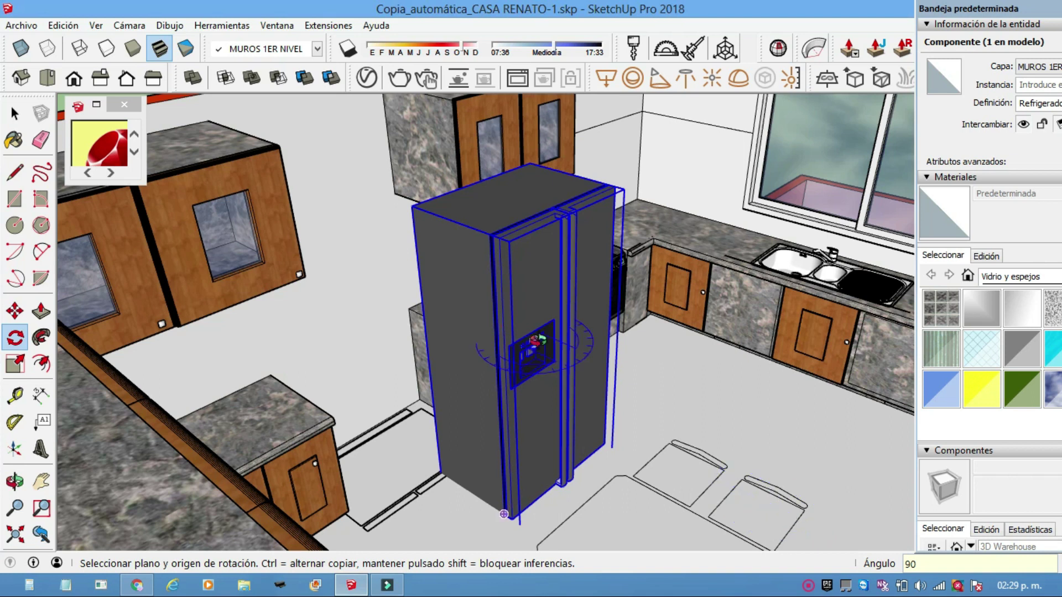
middle_drag(532, 345, 557, 334)
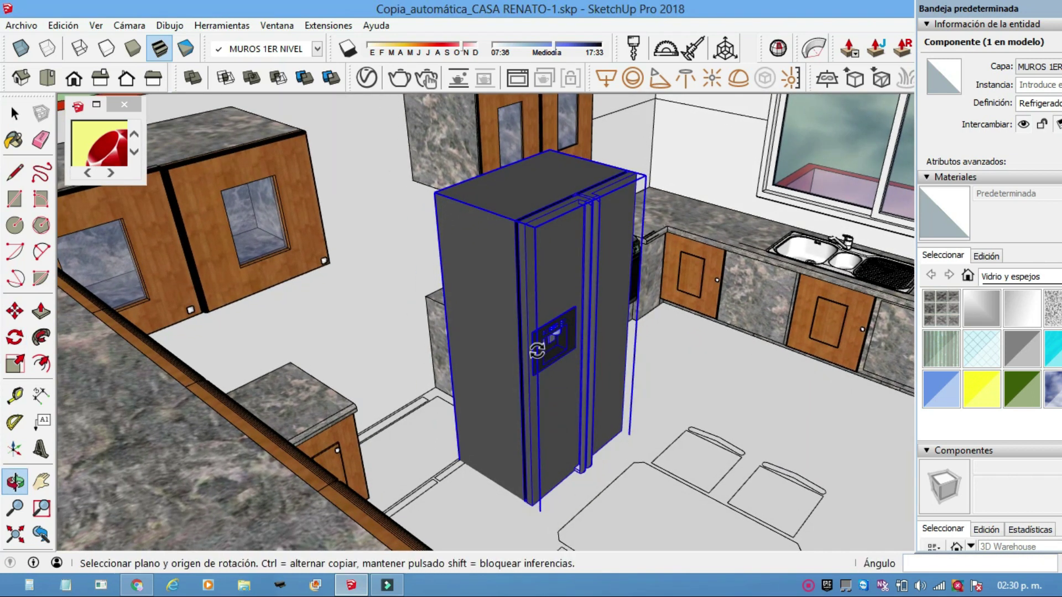
Step: Pick up the fridge with the Move tool and orbit to view the target gap
scroll(537, 351, up, 3)
click(15, 312)
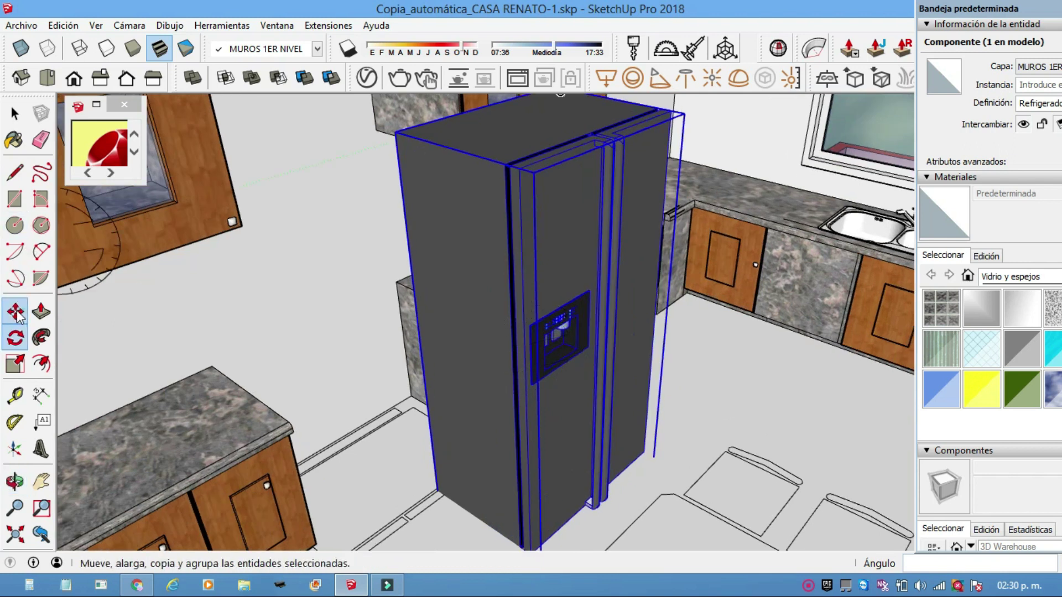
click(436, 492)
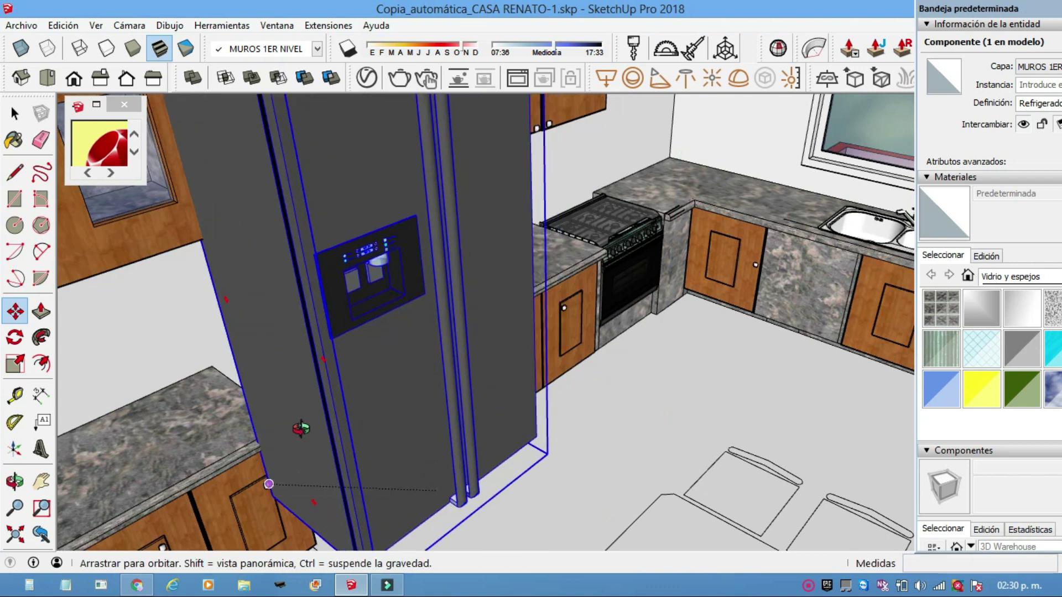
middle_drag(412, 422, 193, 456)
scroll(354, 384, up, 3)
scroll(376, 366, up, 1)
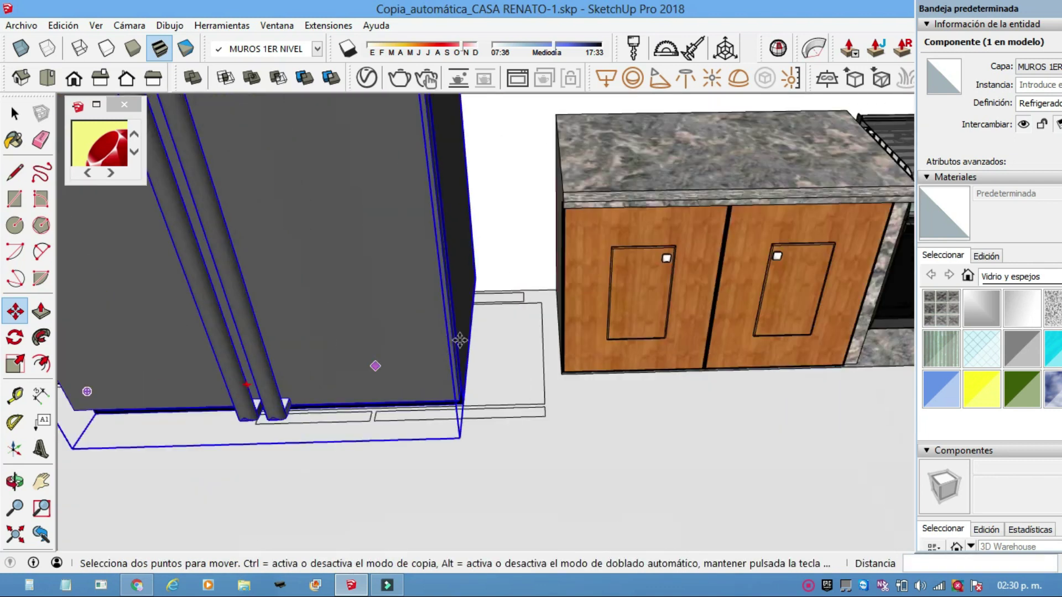
Step: Butt the fridge's corner against the right-hand cabinet and orbit to check placement
click(475, 278)
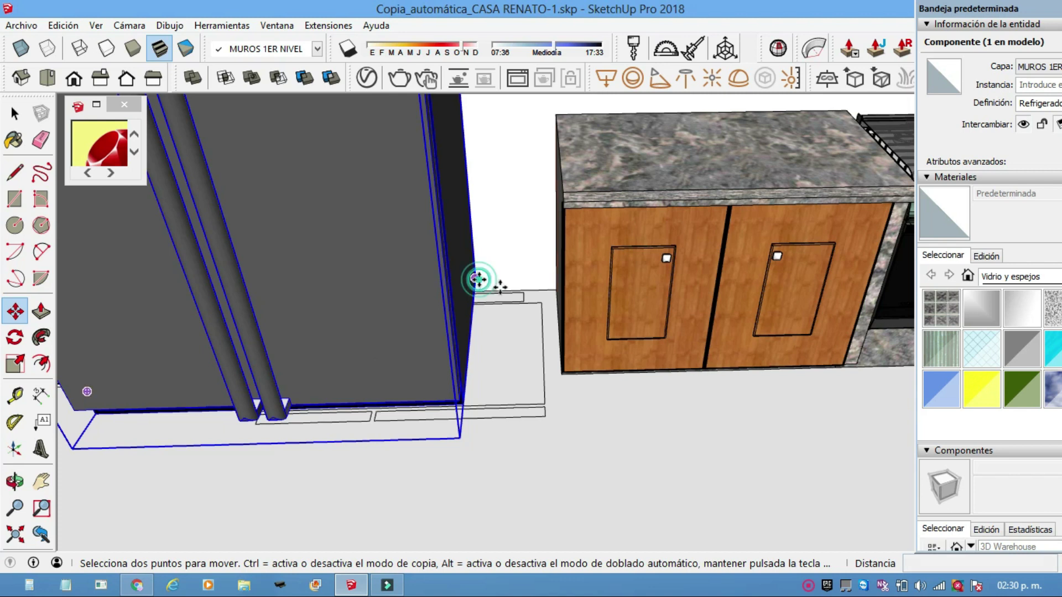
click(554, 289)
mouse_move(441, 284)
middle_down()
mouse_move(504, 256)
mouse_move(505, 278)
mouse_move(473, 313)
mouse_move(469, 444)
mouse_move(304, 386)
mouse_move(393, 304)
middle_up()
scroll(469, 444, down, 3)
scroll(454, 431, down, 4)
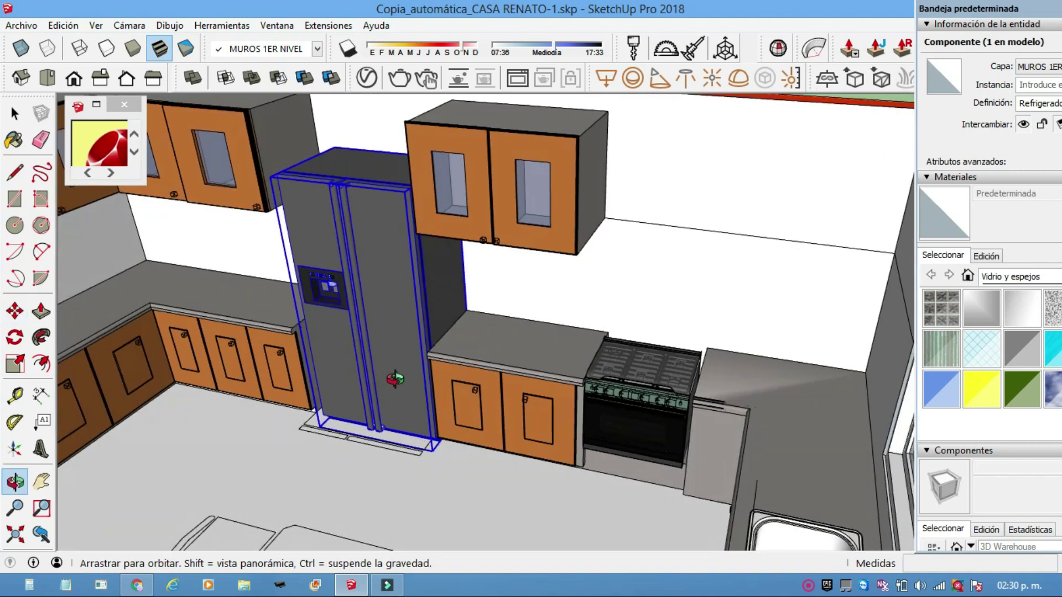
scroll(483, 362, up, 3)
scroll(457, 375, up, 1)
mouse_move(456, 374)
middle_down()
mouse_move(453, 347)
mouse_move(467, 336)
mouse_move(446, 407)
middle_up()
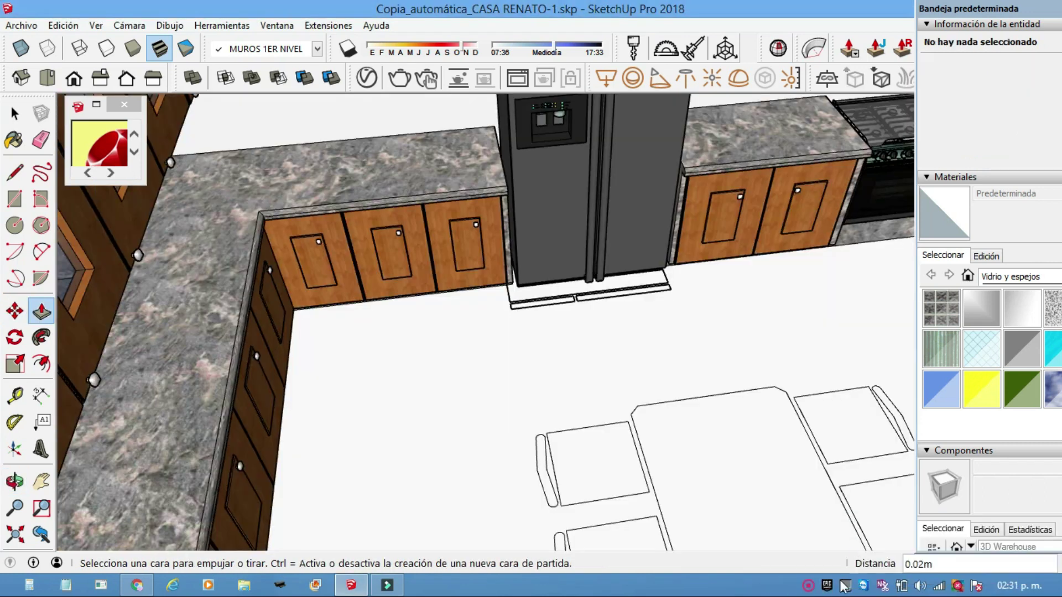
Step: Orbit down to check the refrigerator beside the marble-topped cabinets
click(808, 586)
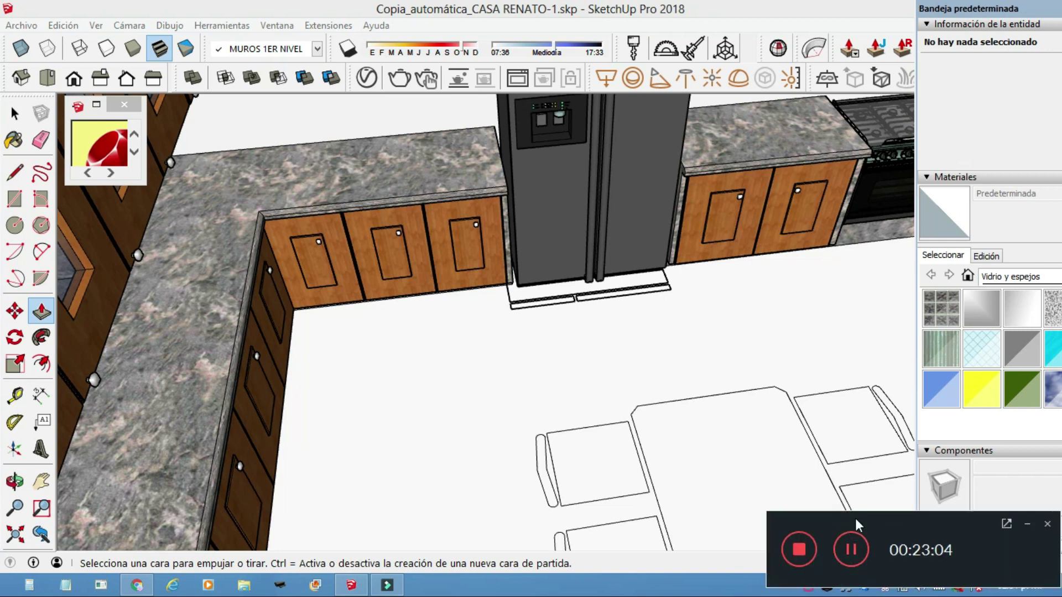
mouse_move(650, 385)
middle_down()
mouse_move(632, 404)
mouse_move(639, 415)
mouse_move(540, 367)
mouse_move(486, 360)
mouse_move(679, 340)
mouse_move(517, 332)
mouse_move(649, 327)
mouse_move(635, 296)
mouse_move(575, 297)
middle_up()
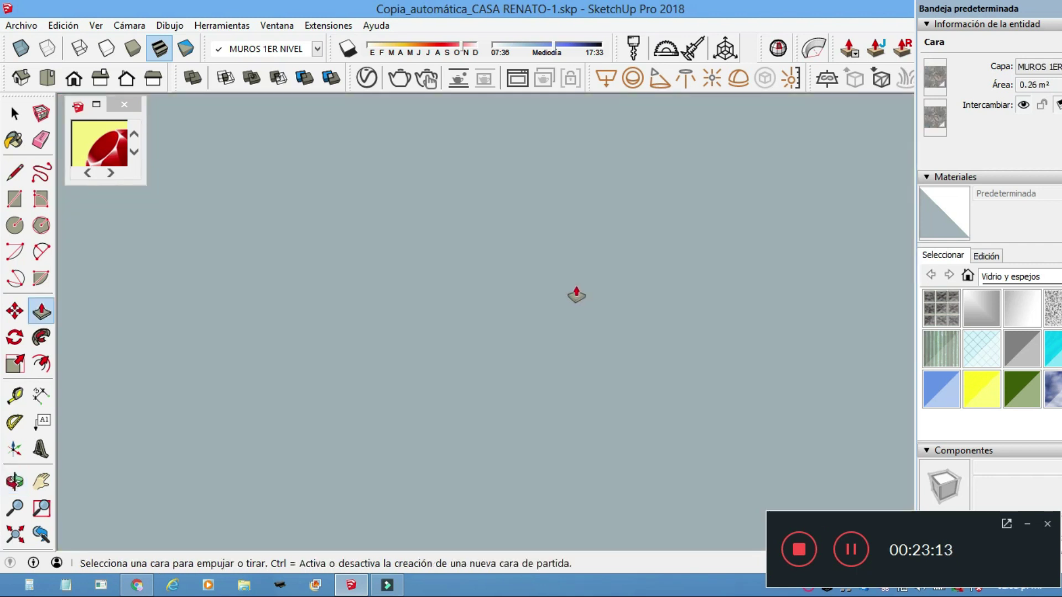
scroll(552, 352, down, 1)
mouse_move(556, 354)
middle_down()
mouse_move(581, 348)
mouse_move(612, 540)
mouse_move(535, 296)
mouse_move(592, 547)
mouse_move(464, 233)
middle_up()
mouse_move(529, 498)
middle_down()
mouse_move(486, 431)
mouse_move(509, 296)
mouse_move(607, 206)
mouse_move(632, 376)
middle_up()
Step: Orbit over the kitchen floor toward the sink, then bring up Archivo > 3D Warehouse options
scroll(631, 376, down, 3)
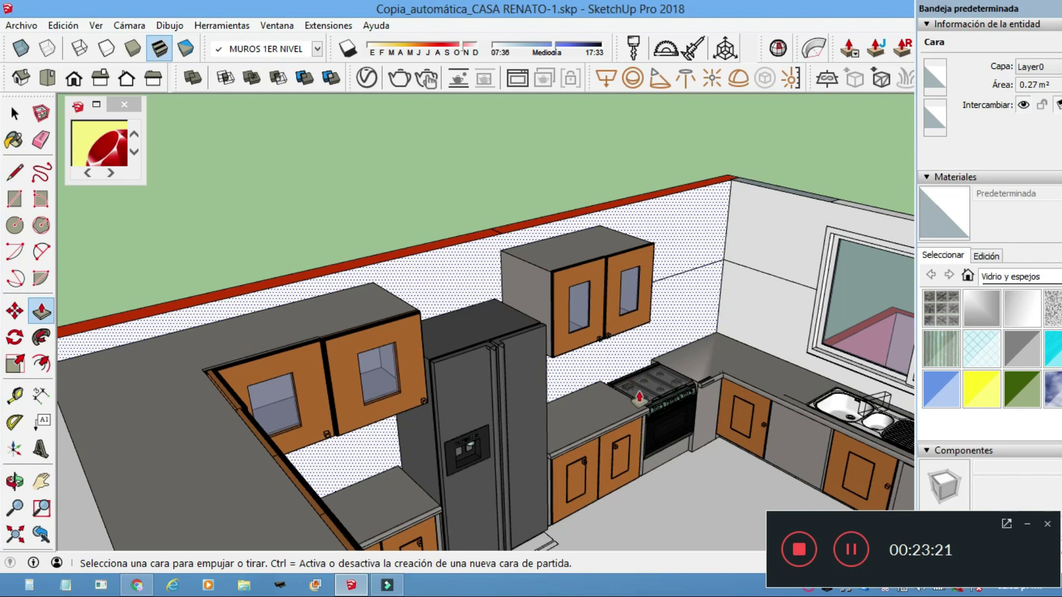
middle_drag(589, 413, 531, 403)
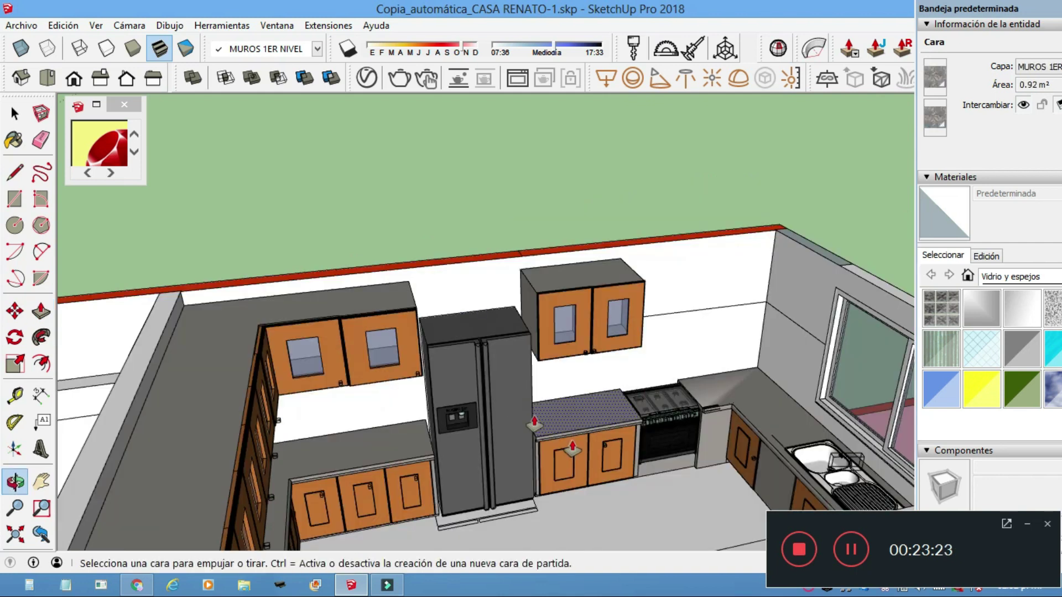
mouse_move(583, 362)
middle_down()
mouse_move(629, 379)
mouse_move(664, 412)
mouse_move(350, 441)
mouse_move(249, 429)
mouse_move(168, 439)
mouse_move(349, 553)
mouse_move(636, 564)
mouse_move(785, 477)
mouse_move(774, 399)
mouse_move(810, 325)
middle_up()
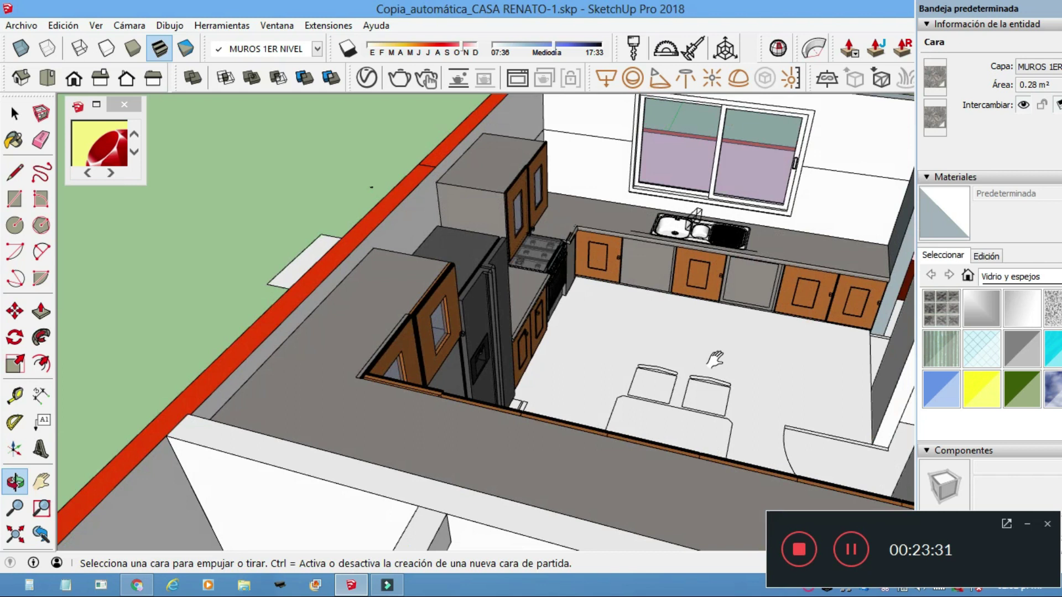
scroll(693, 371, up, 3)
middle_drag(692, 370, 639, 394)
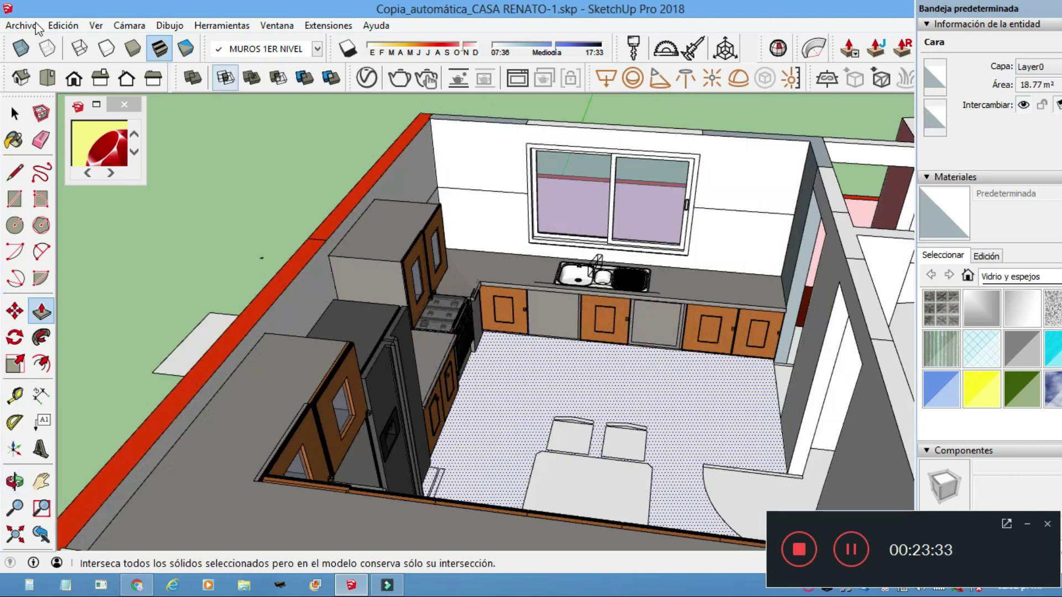
click(30, 26)
mouse_move(56, 213)
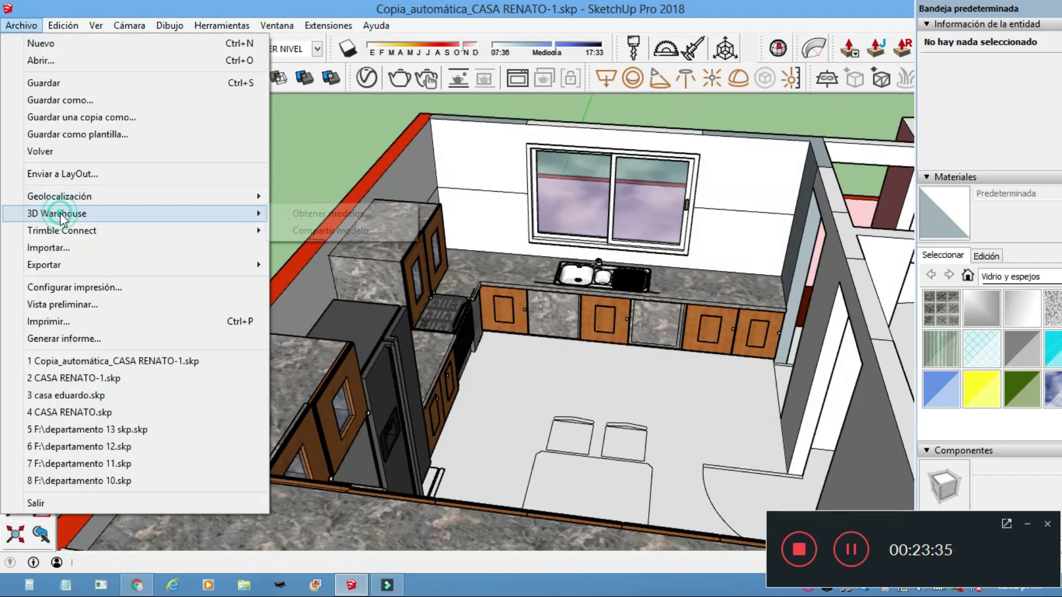
Step: Search 3D Warehouse for a 'desayunador' breakfast table set
click(414, 217)
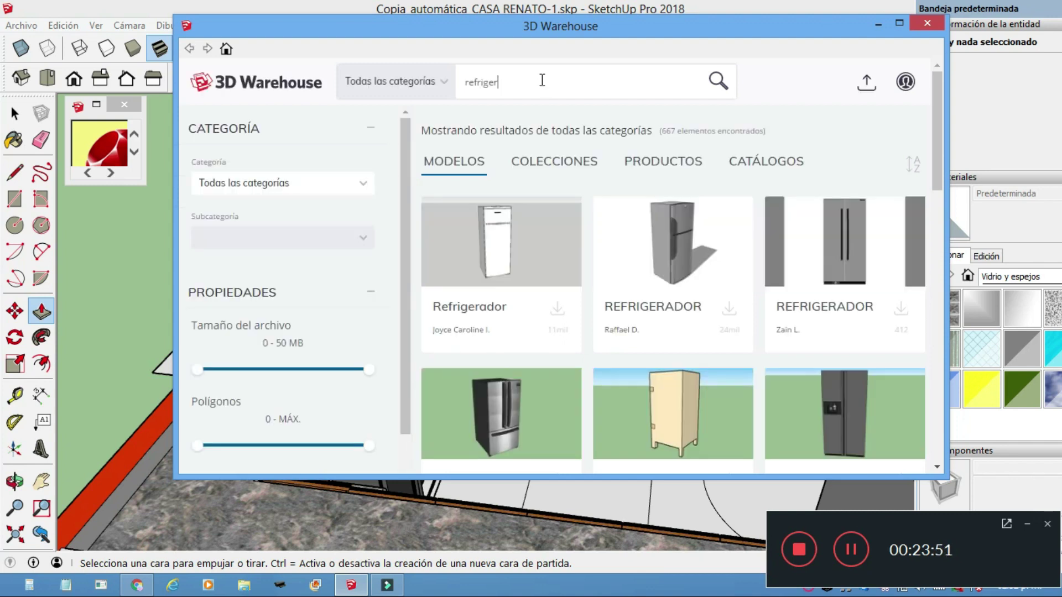
key(BackSpace)
key(BackSpace)
key(BackSpace)
text(des)
text(r)
click(721, 81)
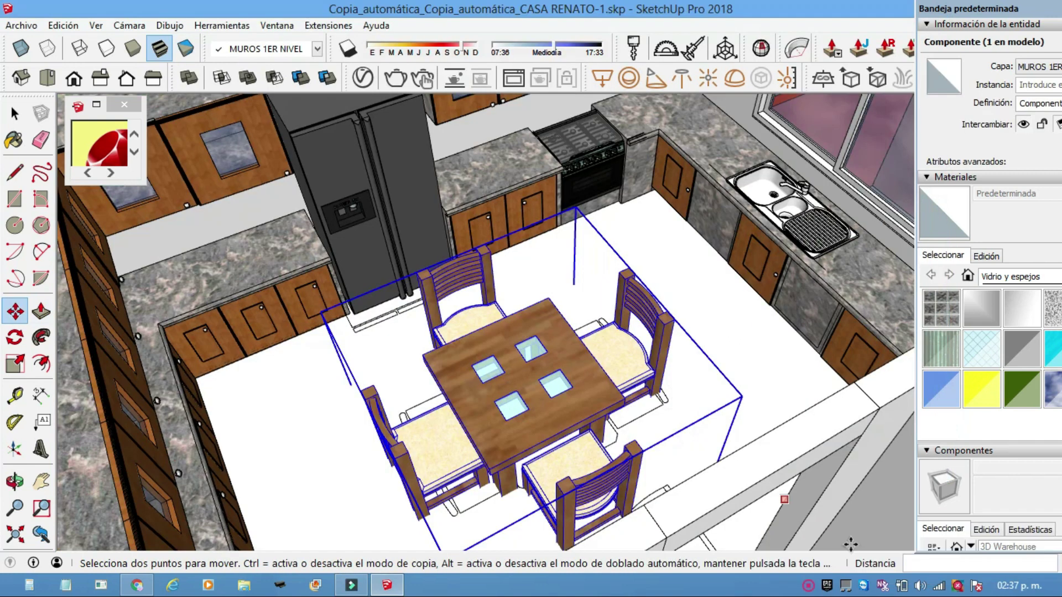
key(o)
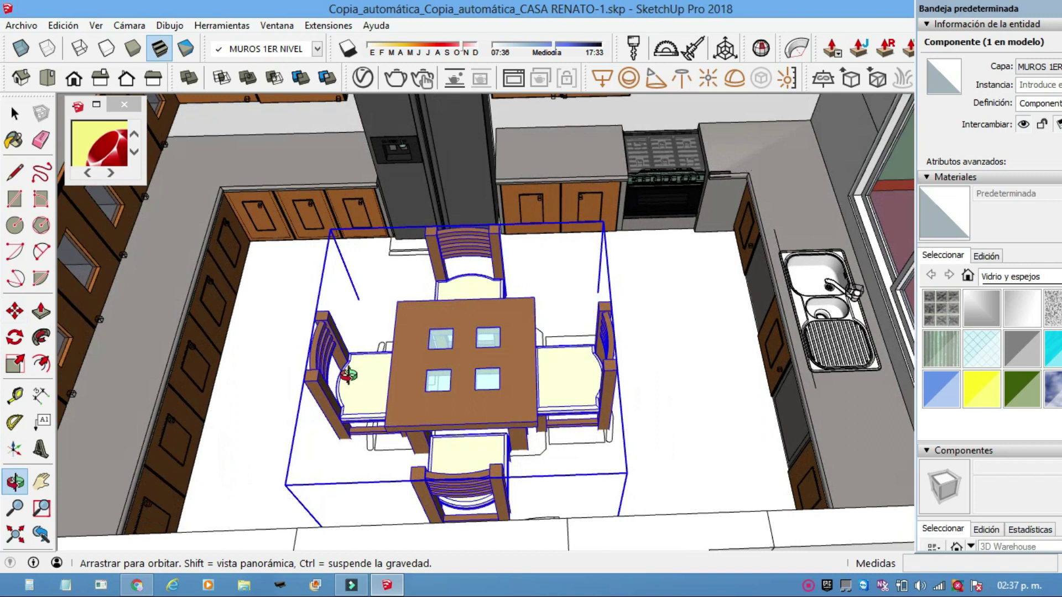
middle_drag(474, 354, 567, 468)
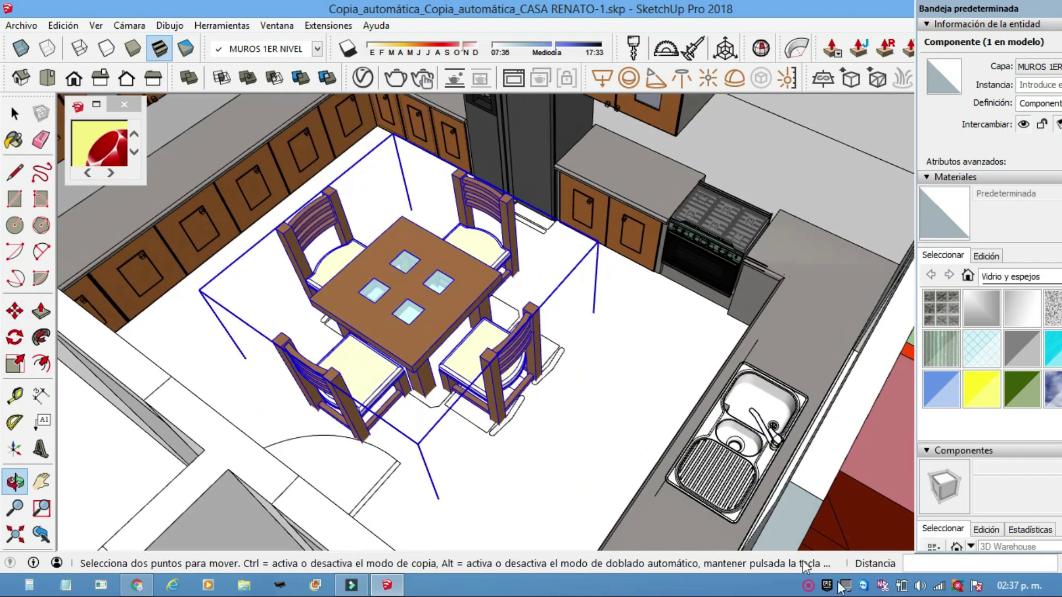
middle_drag(806, 565, 839, 588)
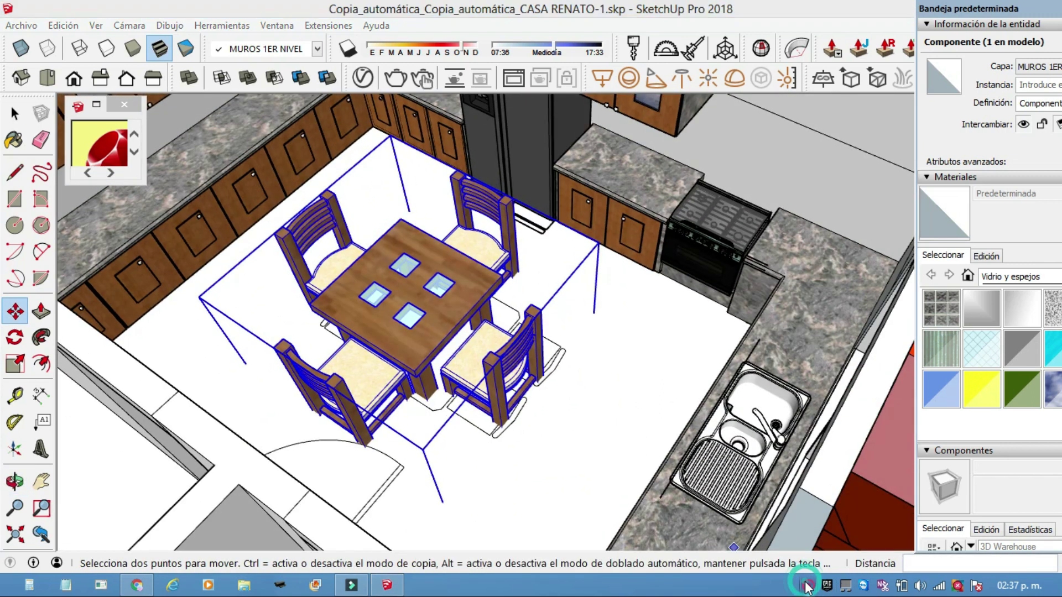
click(853, 567)
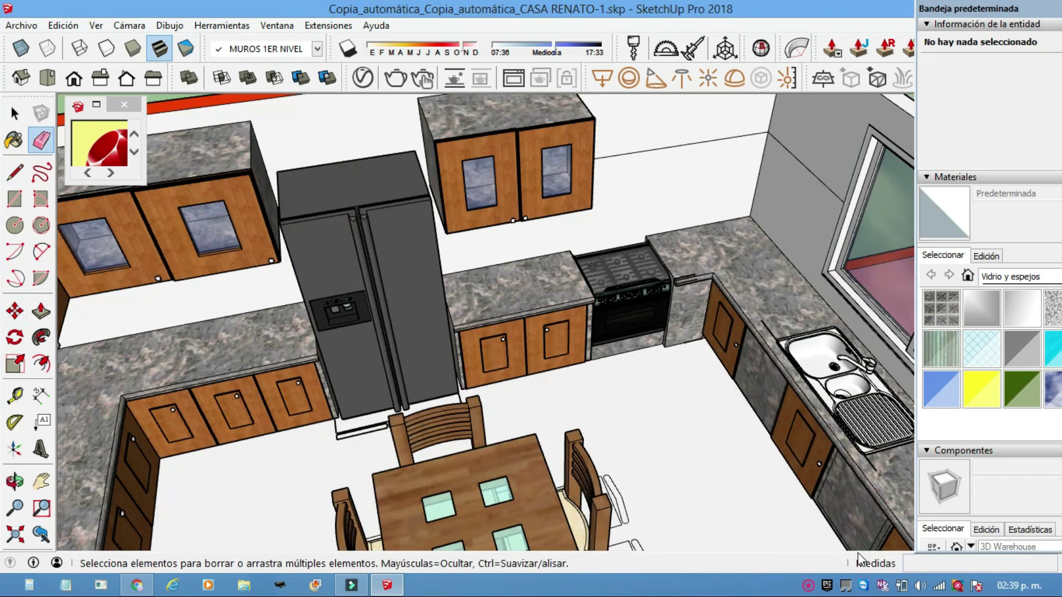
mouse_move(616, 373)
middle_down()
mouse_move(633, 379)
mouse_move(623, 253)
mouse_move(614, 335)
mouse_move(344, 367)
mouse_move(477, 398)
mouse_move(686, 424)
mouse_move(620, 366)
middle_up()
scroll(620, 366, up, 3)
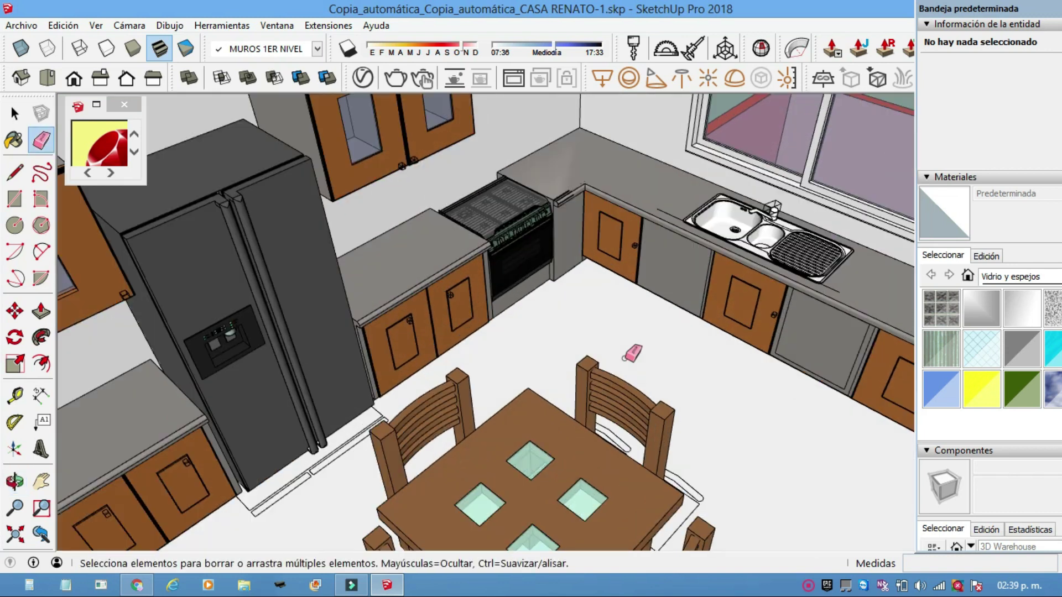
click(20, 27)
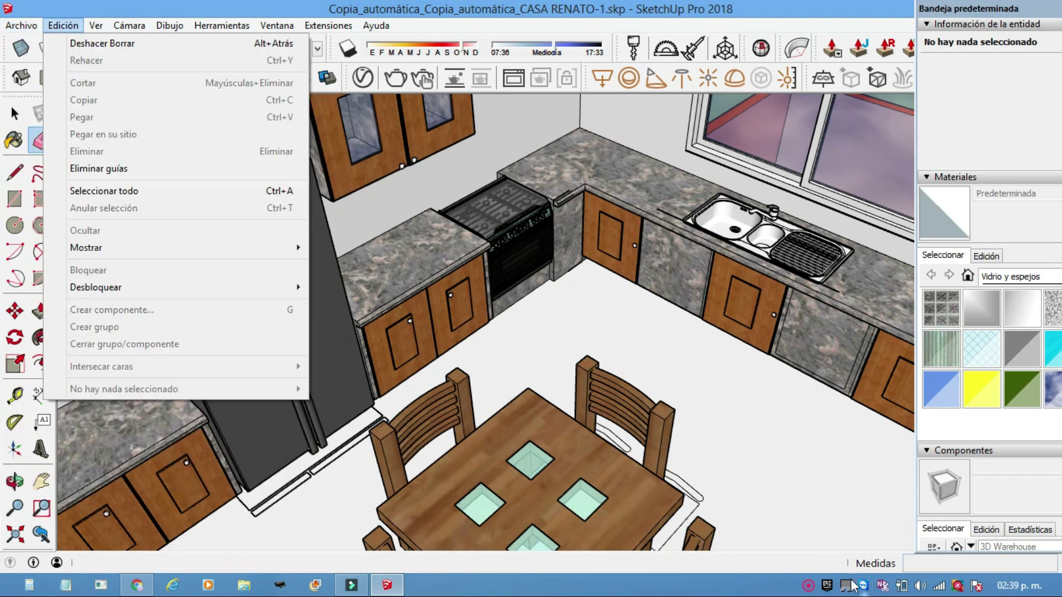
click(806, 589)
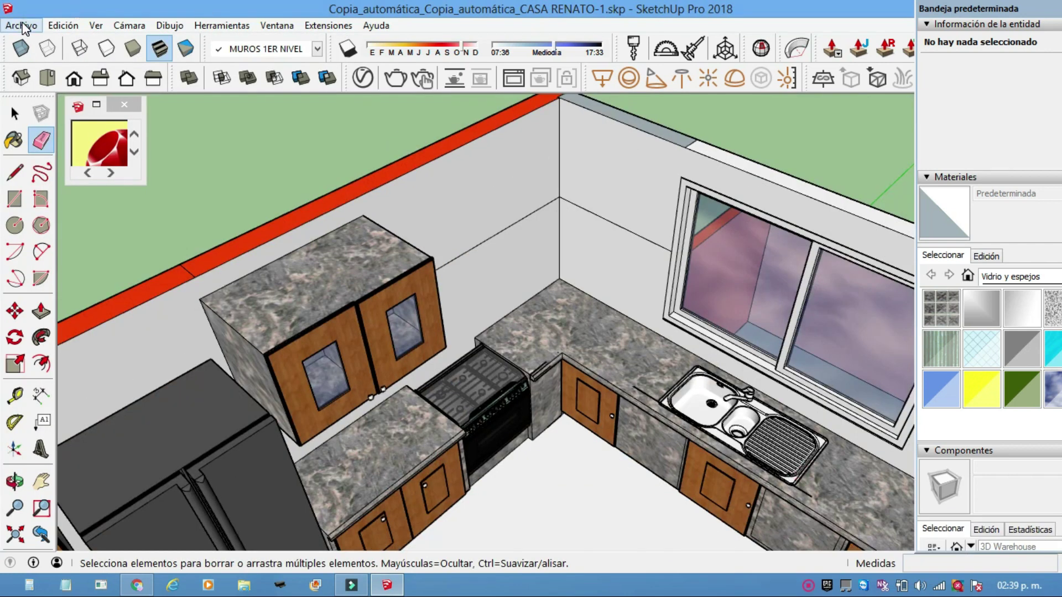
Step: Search 3D Warehouse for 'campana cocina' range hoods and move the browser window higher
click(22, 28)
click(67, 214)
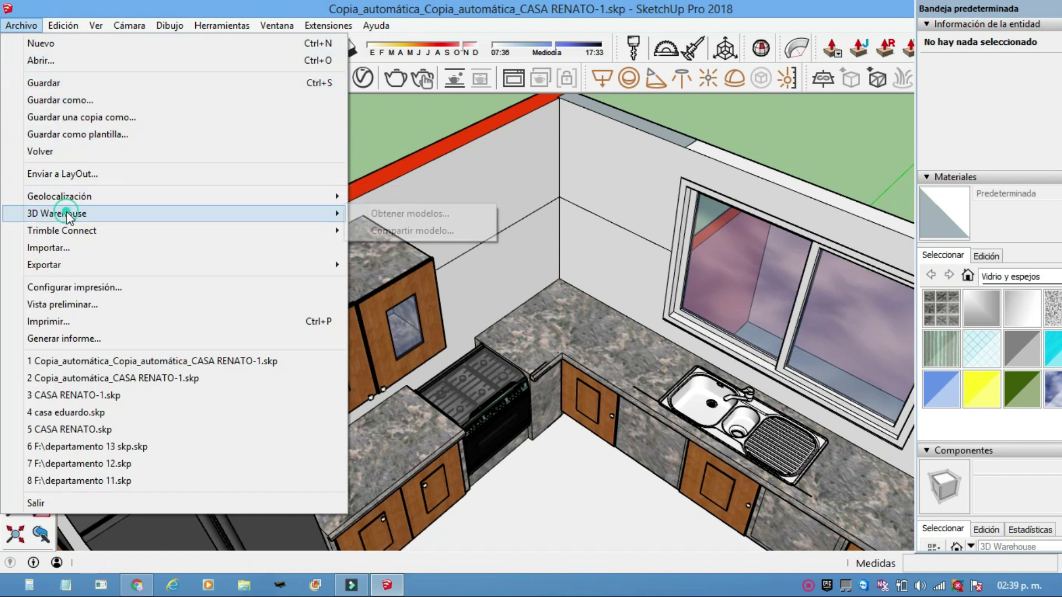
click(387, 213)
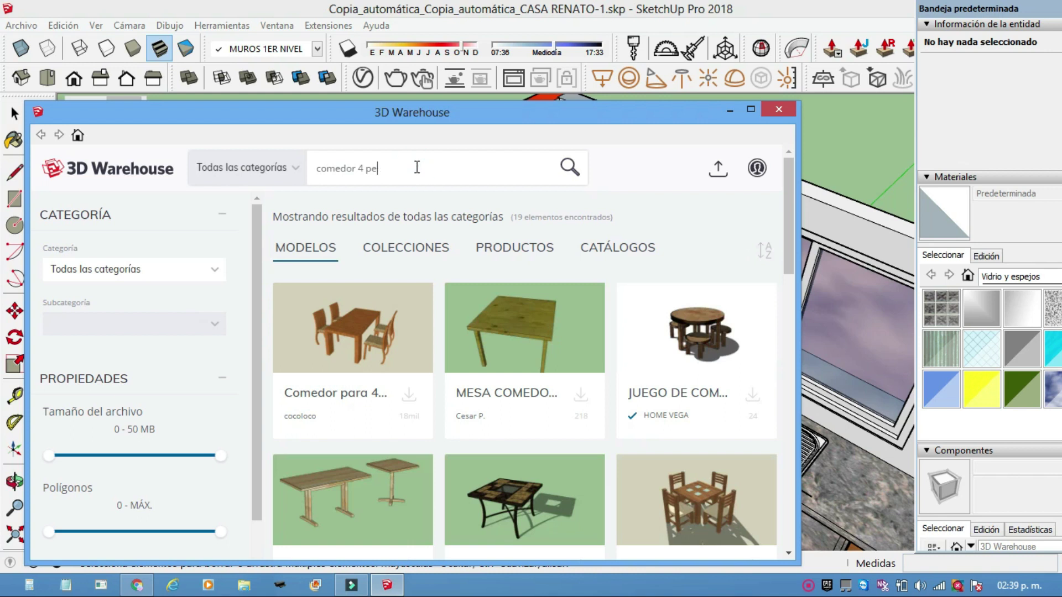
text(ampana cocina)
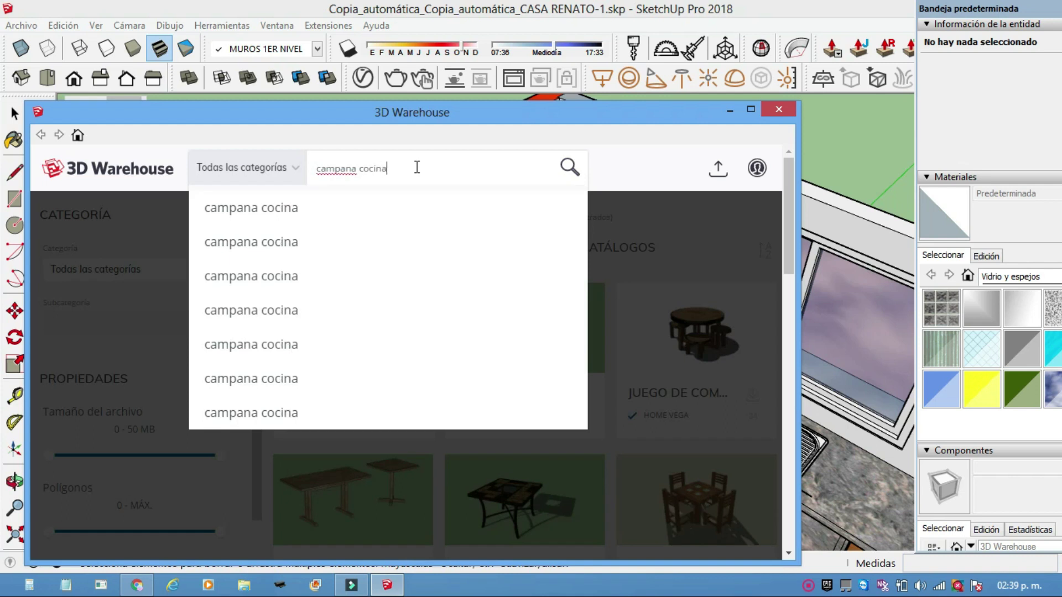
key(Return)
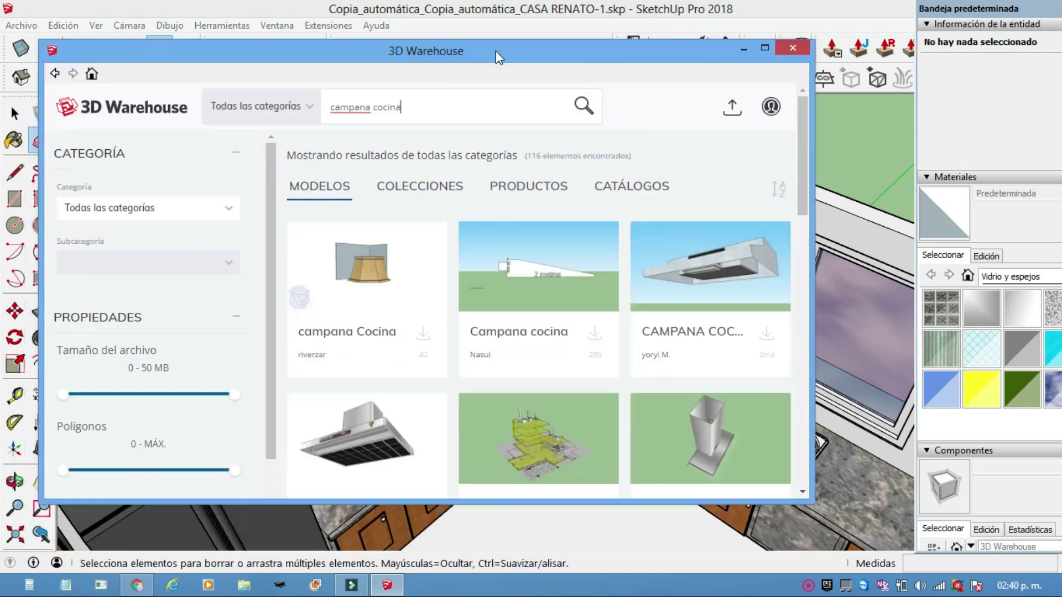
drag(489, 105, 491, 14)
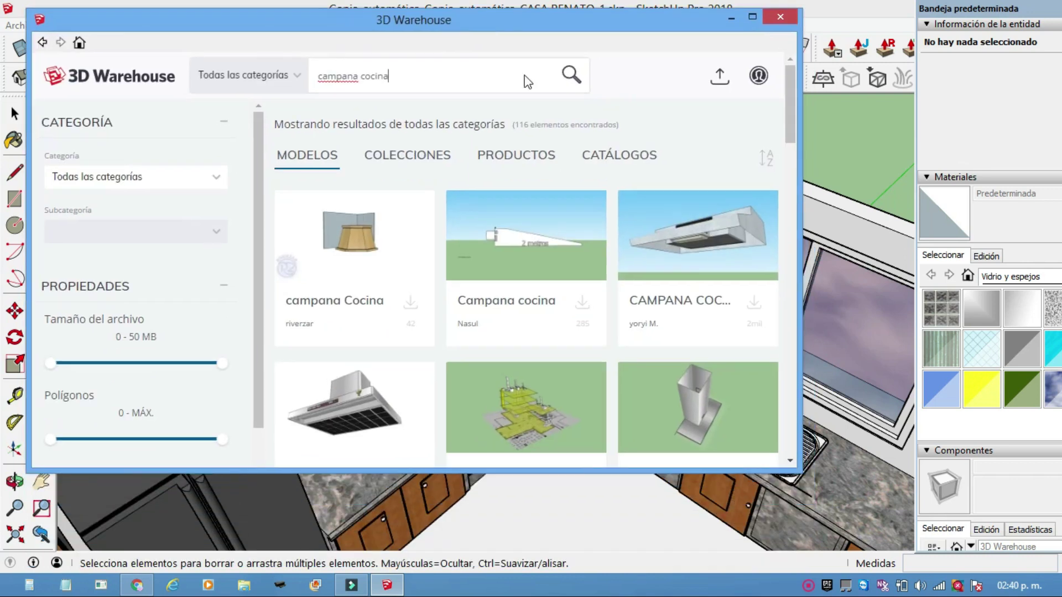
click(808, 589)
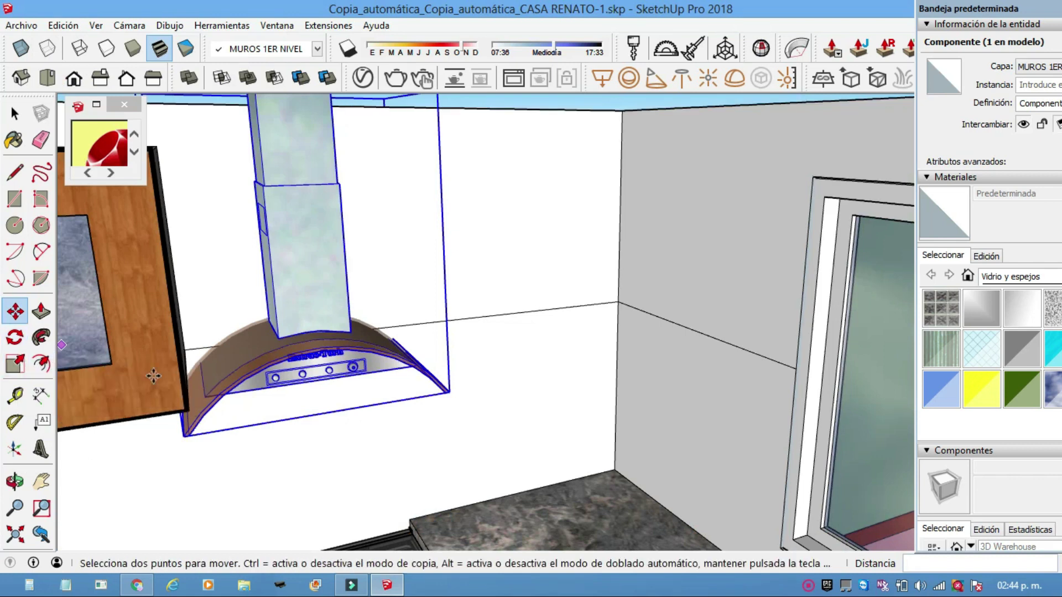
Step: Scale the range hood's height down to 0.98 from a frontal view
middle_drag(252, 394, 257, 398)
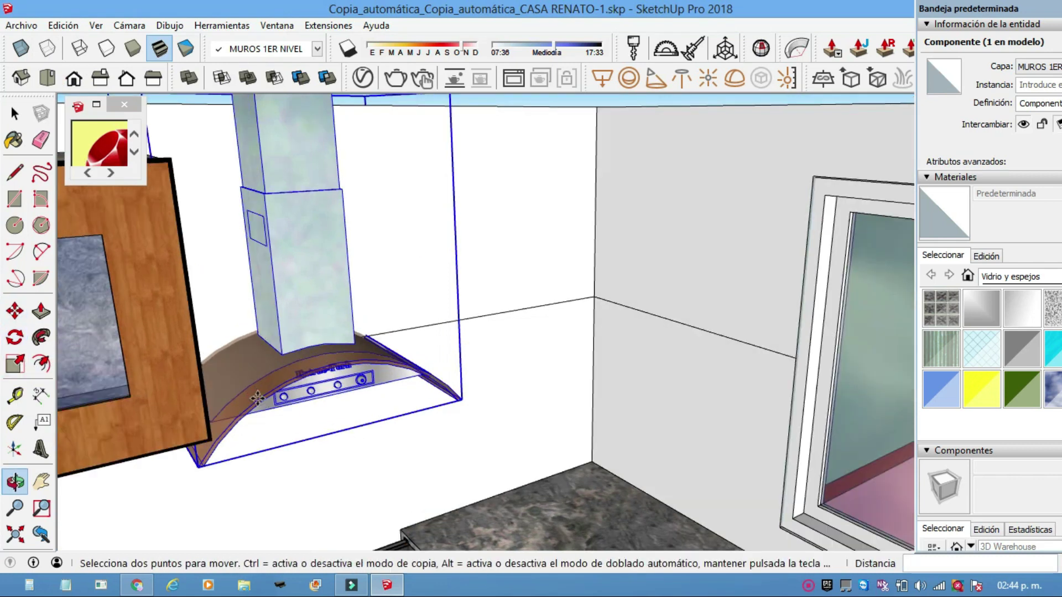
click(15, 364)
mouse_move(309, 397)
mouse_down()
mouse_move(308, 372)
mouse_move(255, 374)
mouse_up()
middle_drag(256, 373, 292, 340)
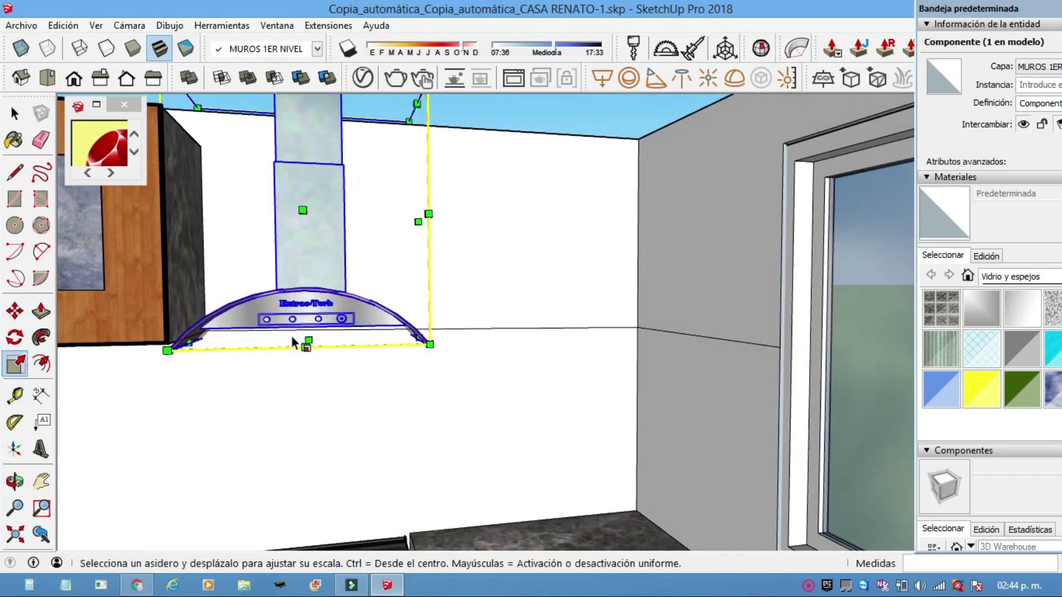
click(315, 336)
drag(315, 336, 320, 337)
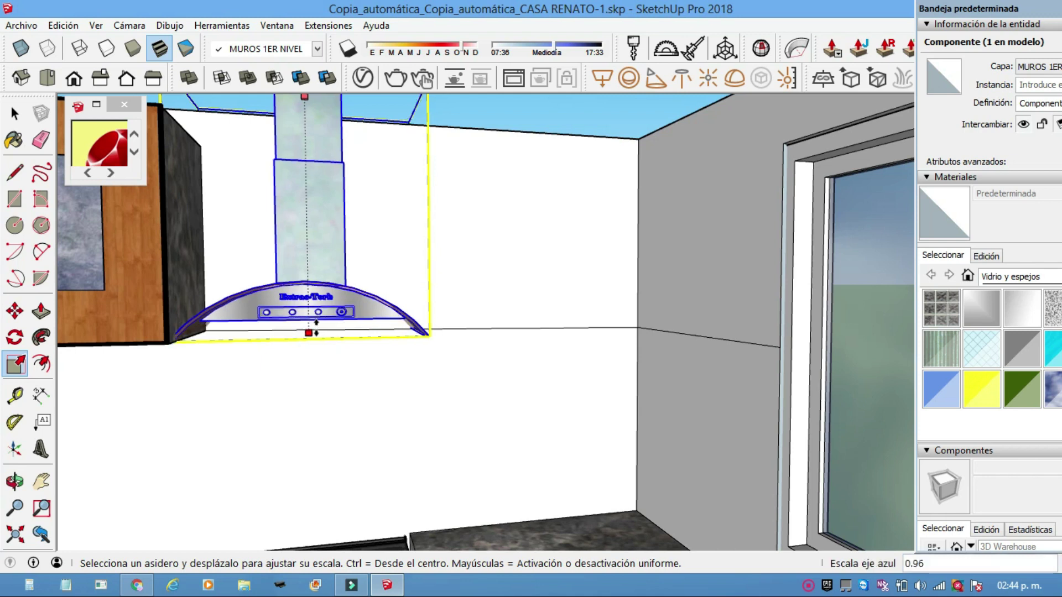
click(320, 343)
mouse_move(319, 343)
middle_down()
mouse_move(397, 421)
mouse_move(611, 360)
mouse_move(474, 360)
mouse_move(367, 414)
mouse_move(338, 387)
middle_up()
Step: Return to the Select tool and orbit to face the cabinets, stove and sink
click(21, 25)
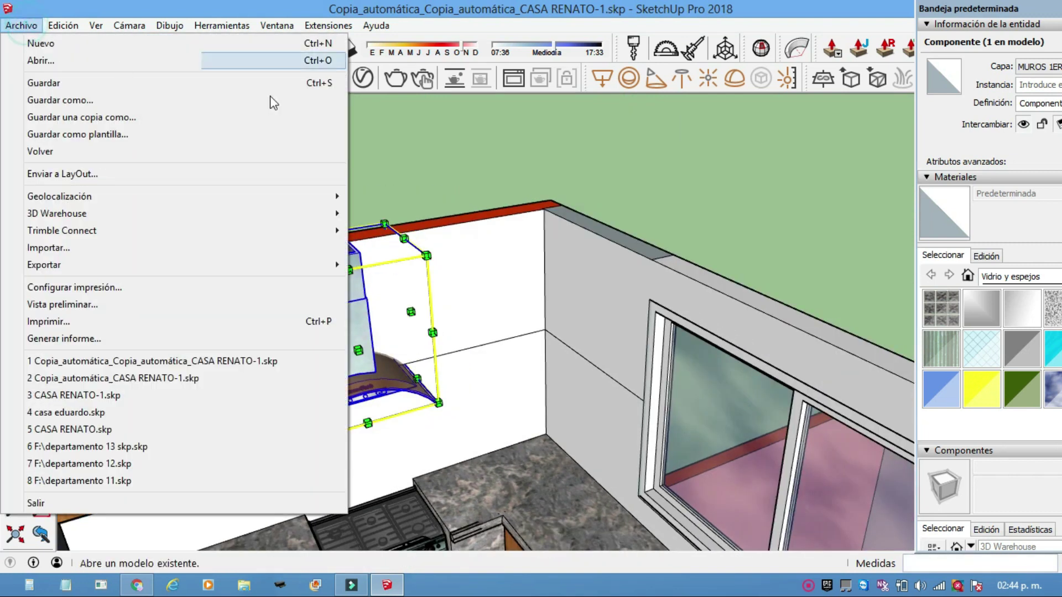
click(428, 148)
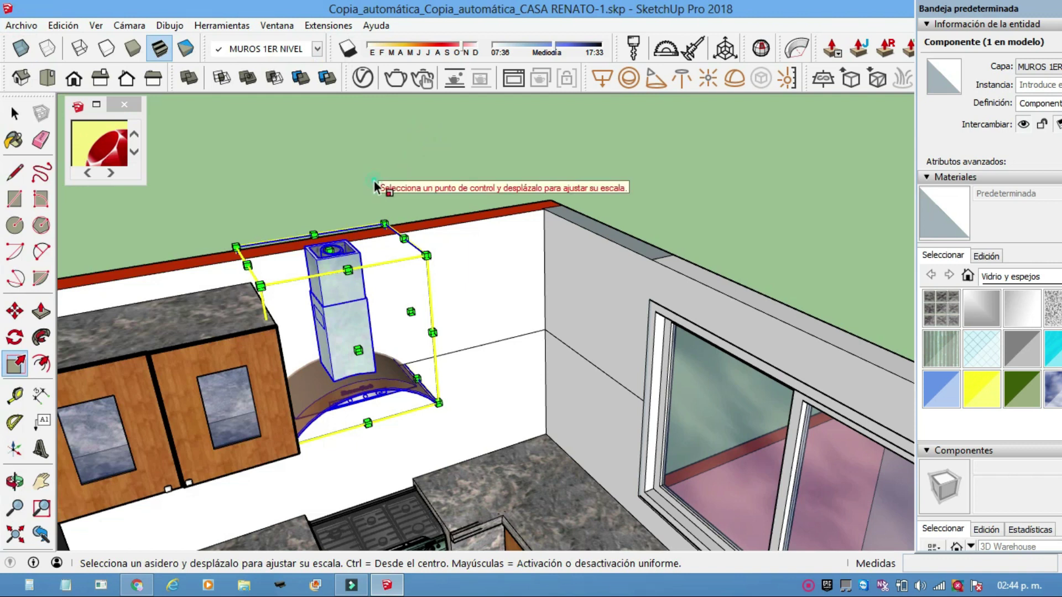
click(15, 114)
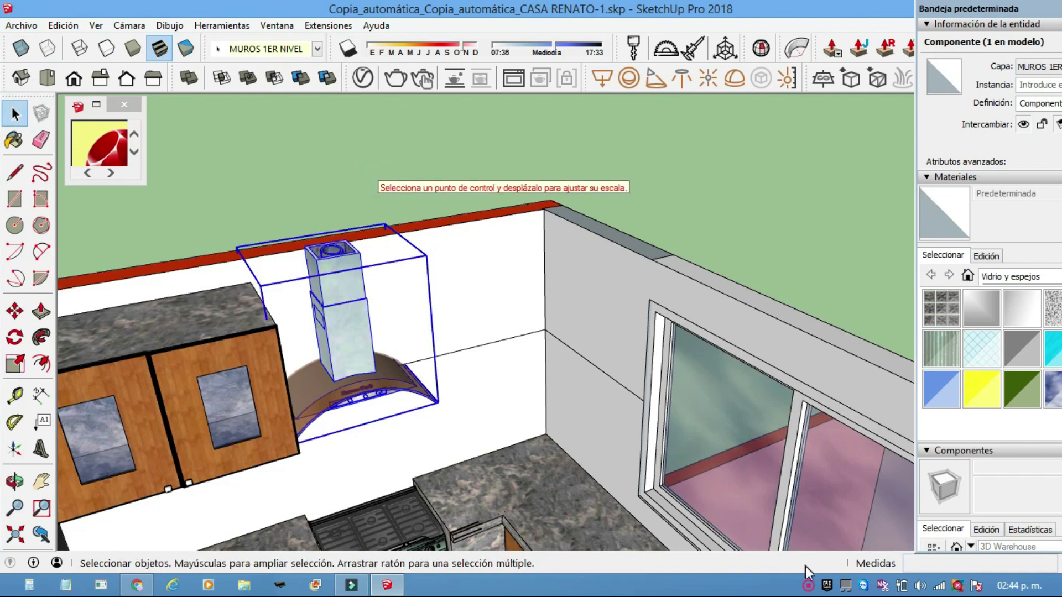
scroll(515, 478, down, 3)
mouse_move(475, 466)
shift+middle_down()
mouse_move(551, 410)
mouse_move(592, 265)
mouse_move(623, 306)
mouse_move(747, 374)
mouse_move(634, 398)
mouse_move(543, 367)
mouse_move(666, 427)
shift+middle_up()
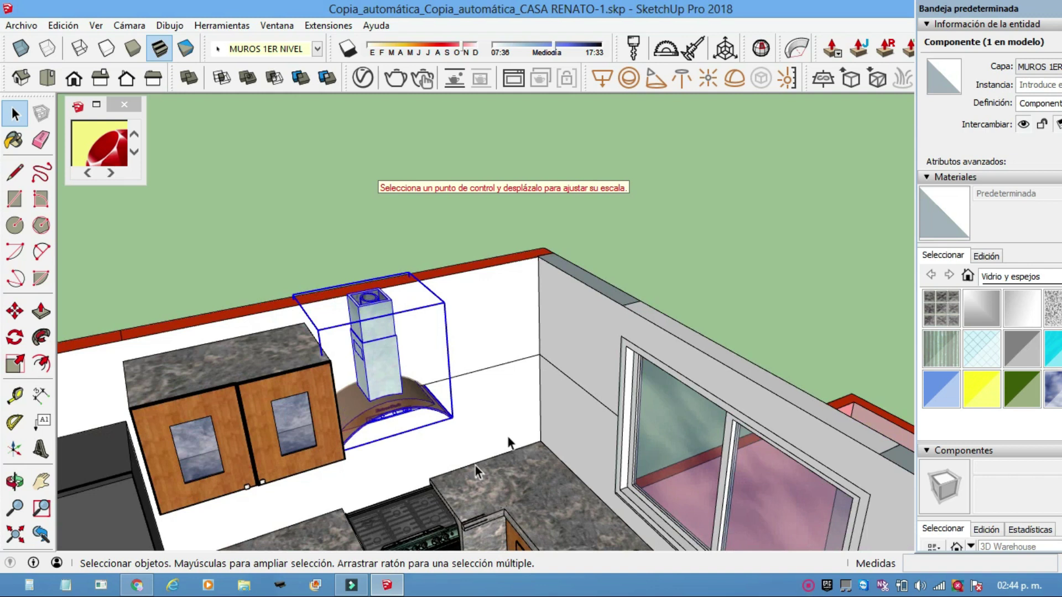
mouse_move(581, 438)
middle_down()
mouse_move(464, 442)
mouse_move(470, 426)
mouse_move(654, 422)
mouse_move(554, 298)
mouse_move(513, 323)
middle_up()
scroll(572, 318, up, 2)
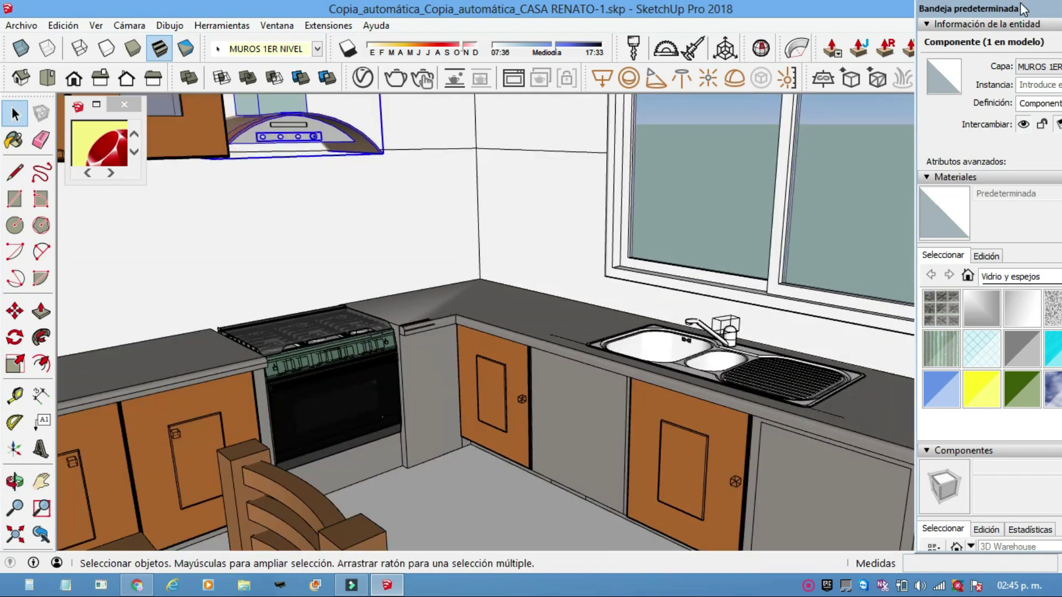
Step: Float the Default Tray and show the Ladrillo y revestimientos materials
mouse_move(1012, 8)
mouse_down()
mouse_move(890, 22)
mouse_move(925, 6)
mouse_up()
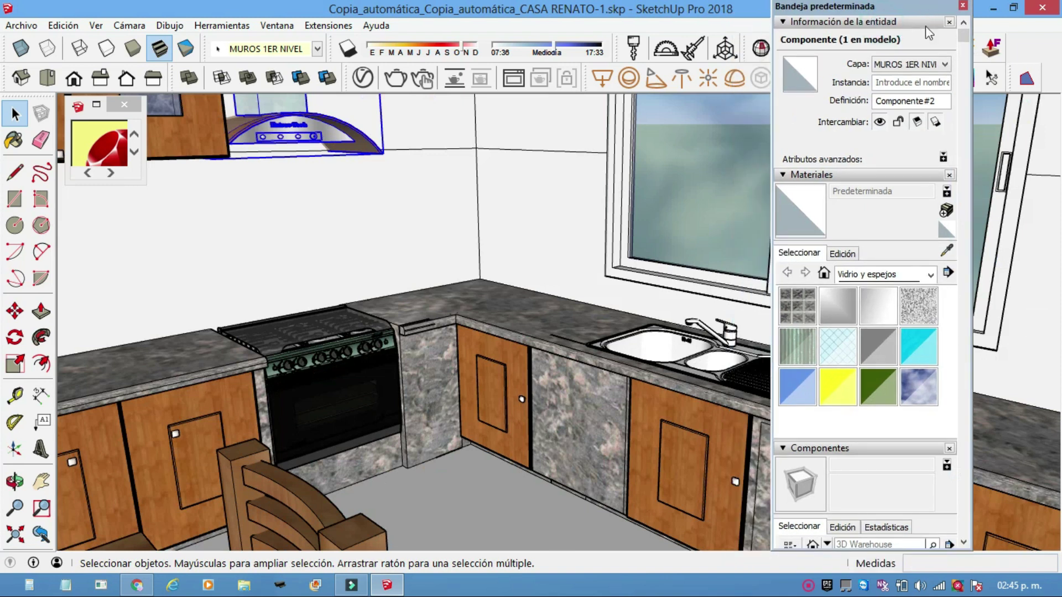
click(931, 275)
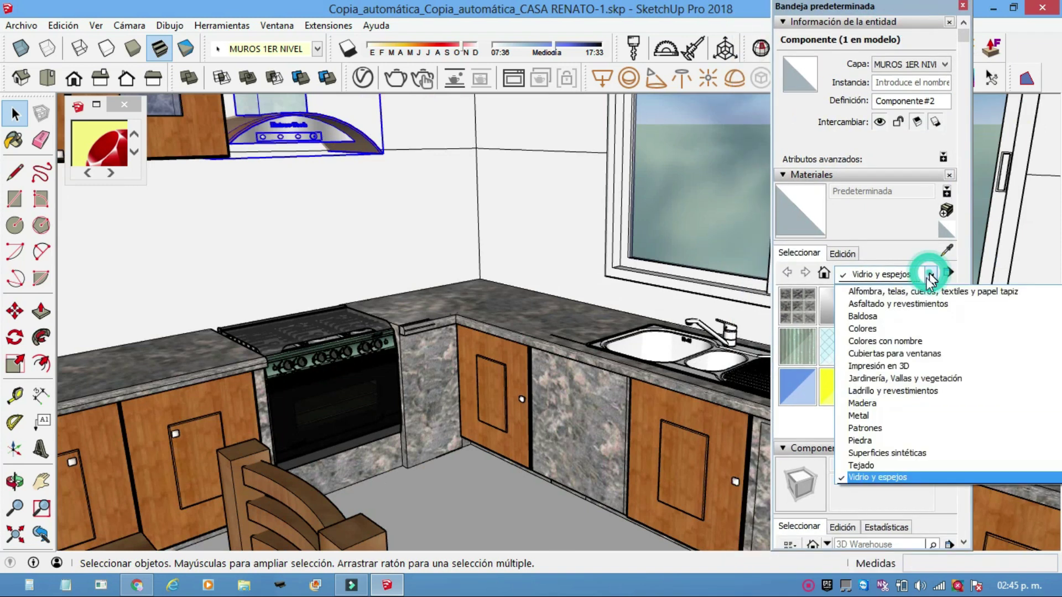
click(872, 390)
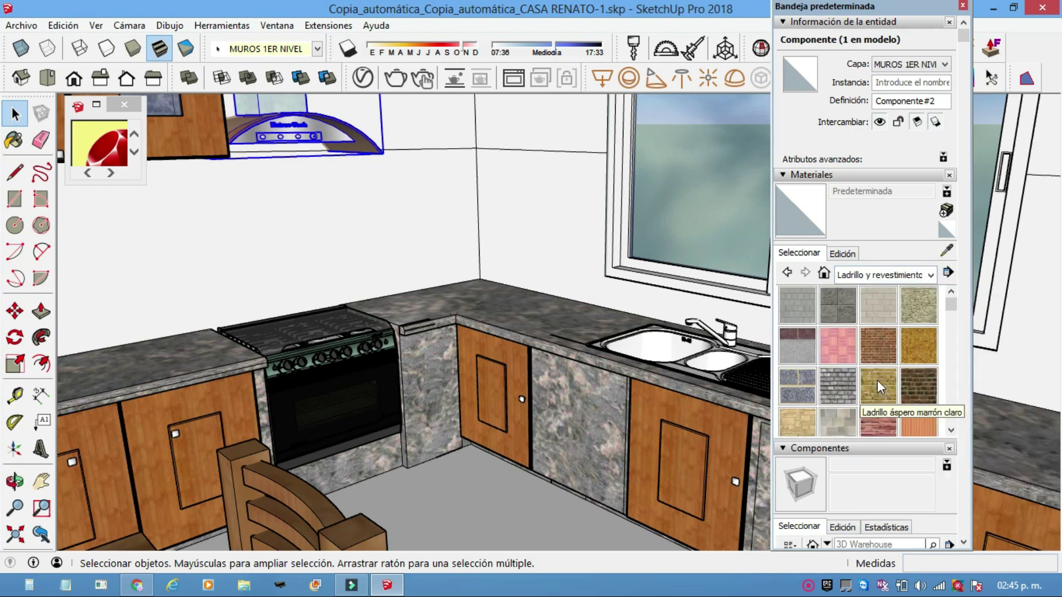
mouse_move(951, 312)
mouse_down()
mouse_move(959, 384)
mouse_move(939, 307)
mouse_move(956, 316)
mouse_up()
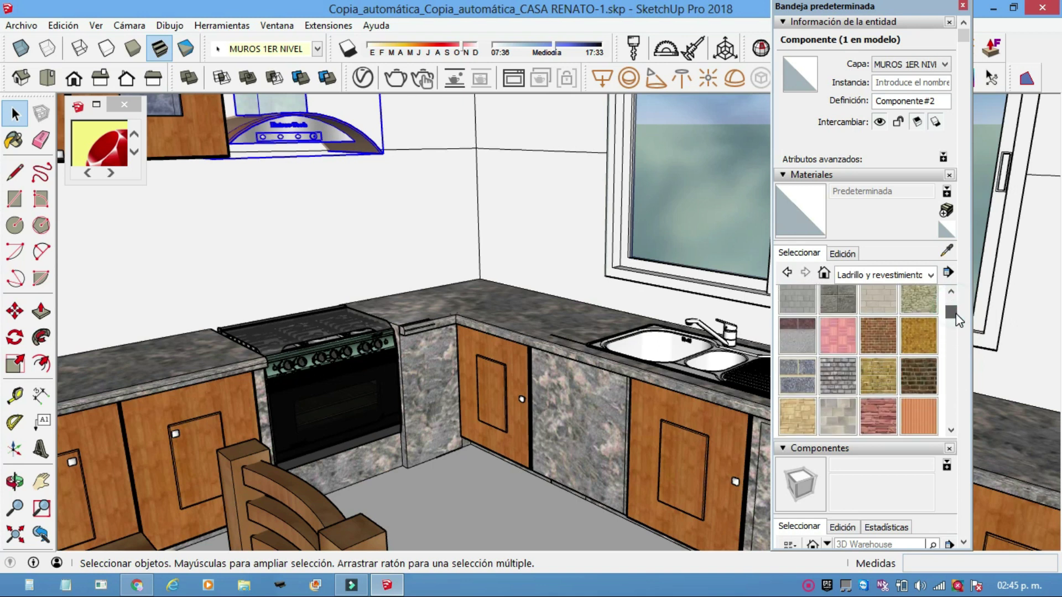
Step: Switch the Materials library category to the Baldosa tile swatches
click(951, 292)
click(932, 275)
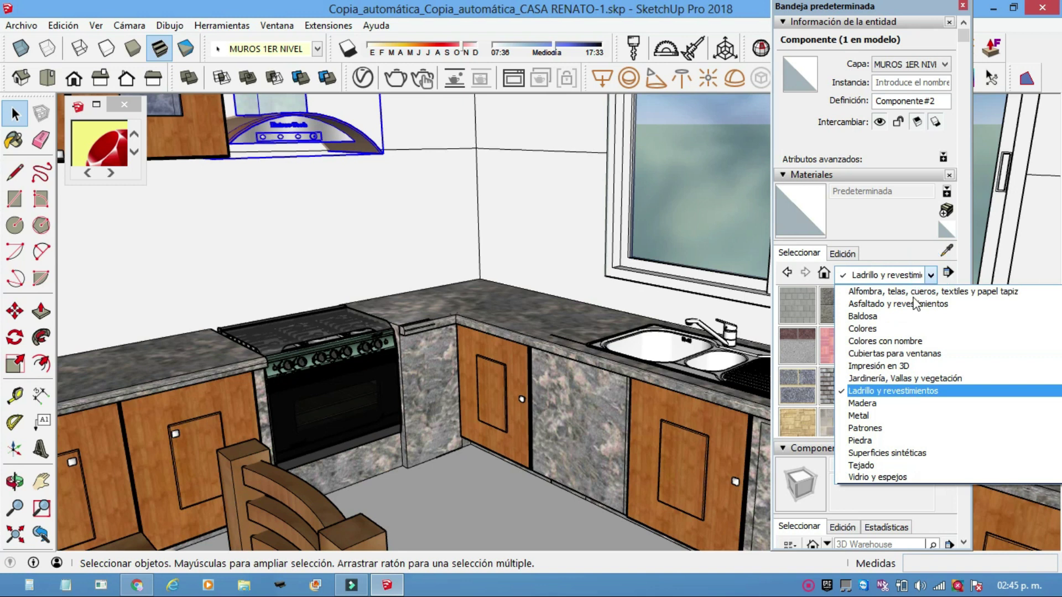
click(880, 317)
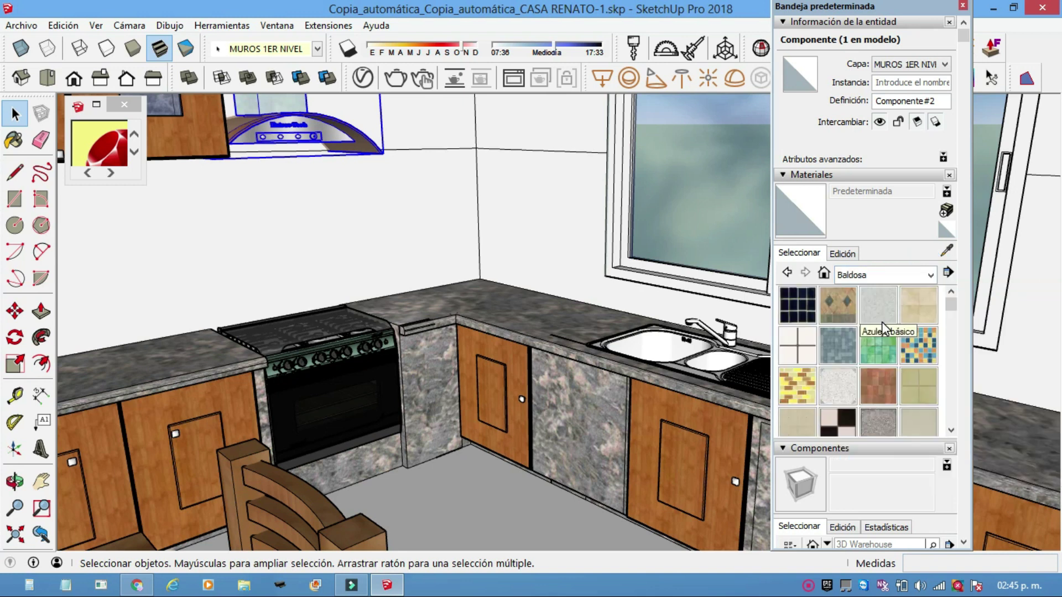
Step: Pick the Azulejo de madera cuadrada wood tile and orbit up for a close-up view
drag(952, 307, 953, 320)
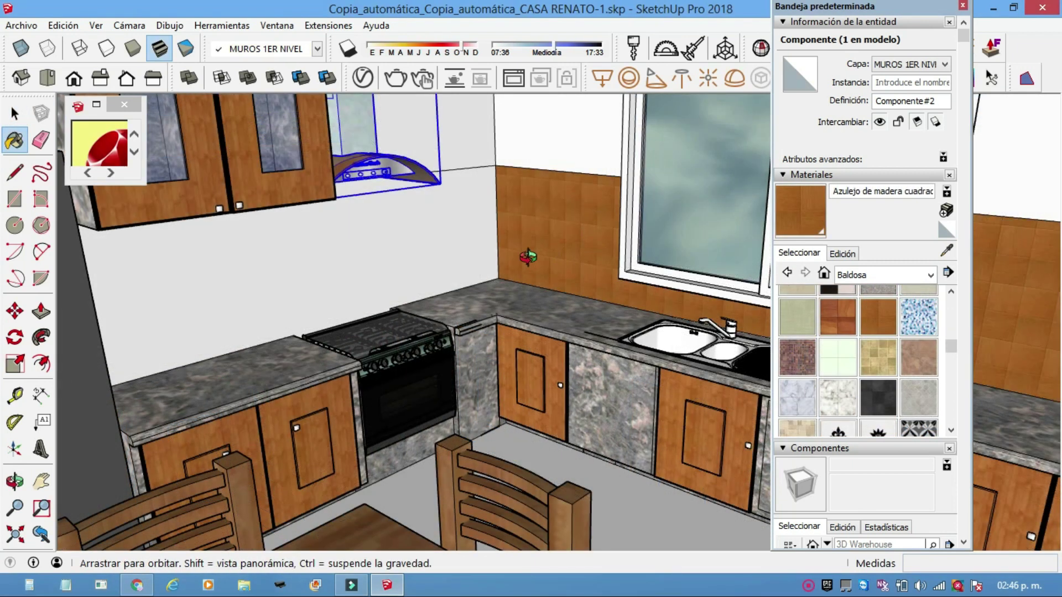
mouse_move(528, 256)
middle_down()
mouse_move(501, 279)
mouse_move(596, 261)
mouse_move(606, 271)
middle_up()
scroll(526, 274, up, 2)
scroll(526, 274, up, 2)
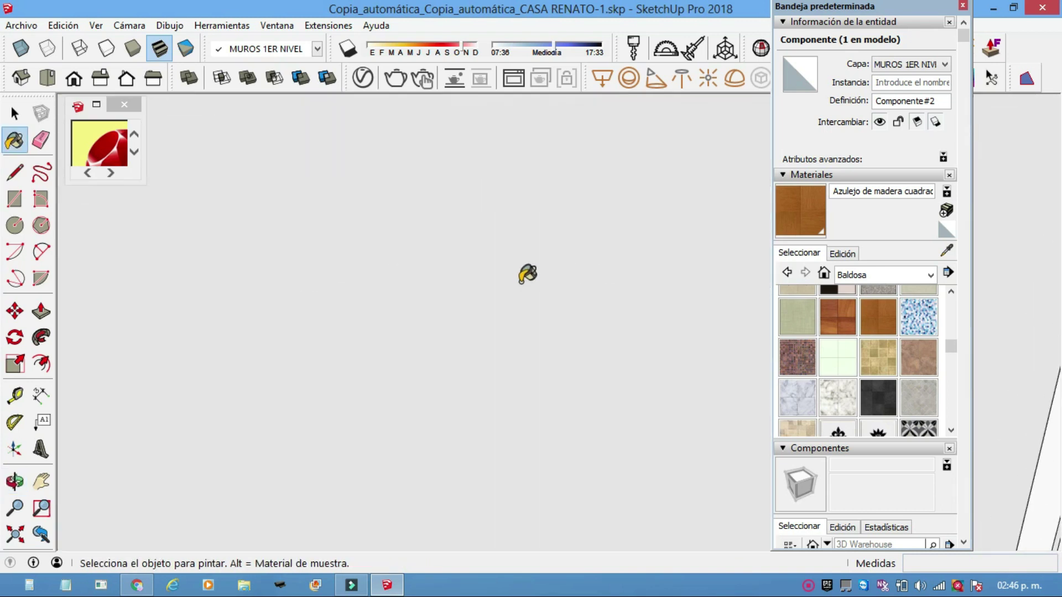
mouse_move(569, 274)
middle_down()
mouse_move(566, 259)
mouse_move(572, 273)
middle_up()
Step: Zoom and orbit around the stove, cabinets and dining area
scroll(584, 280, down, 1)
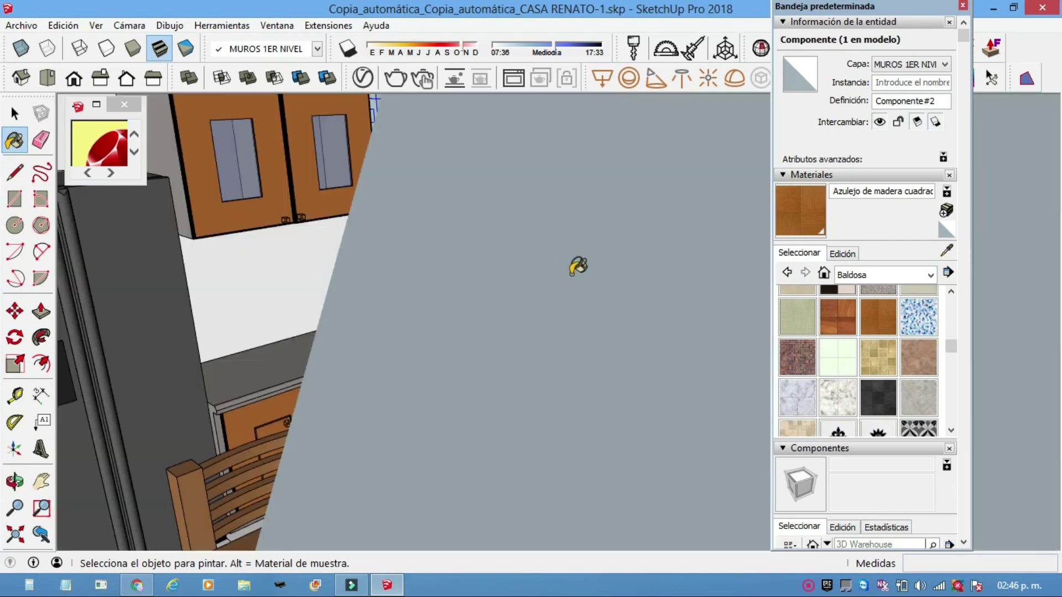
scroll(575, 267, down, 2)
scroll(559, 268, down, 1)
scroll(582, 280, down, 1)
middle_drag(587, 286, 594, 293)
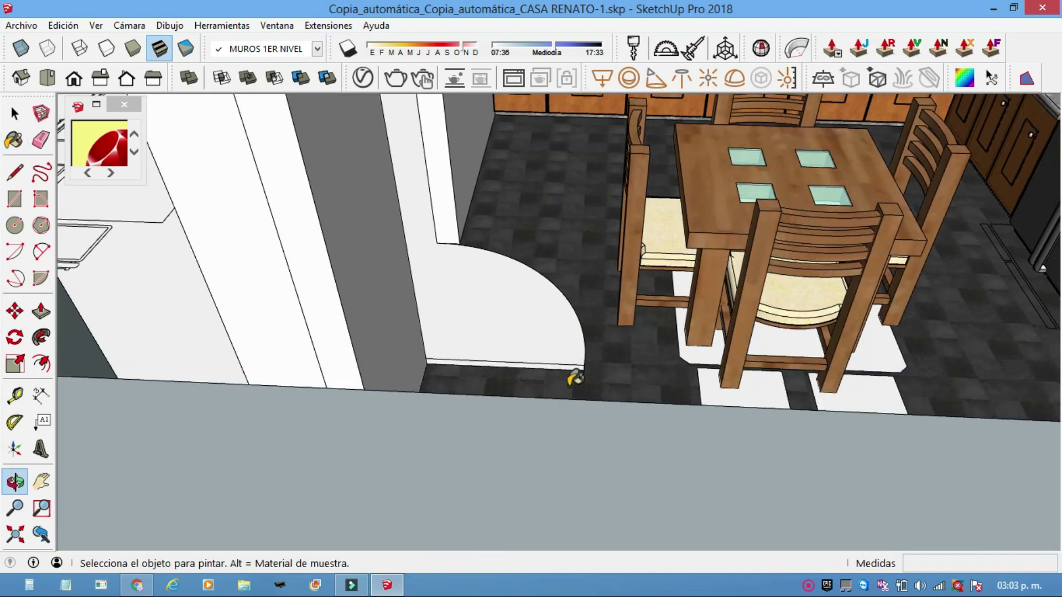
mouse_move(575, 378)
middle_down()
mouse_move(445, 433)
mouse_move(511, 409)
mouse_move(531, 382)
mouse_move(481, 351)
mouse_move(449, 424)
middle_up()
scroll(445, 433, down, 2)
scroll(498, 415, down, 2)
scroll(531, 381, down, 2)
scroll(486, 388, up, 2)
scroll(482, 351, up, 2)
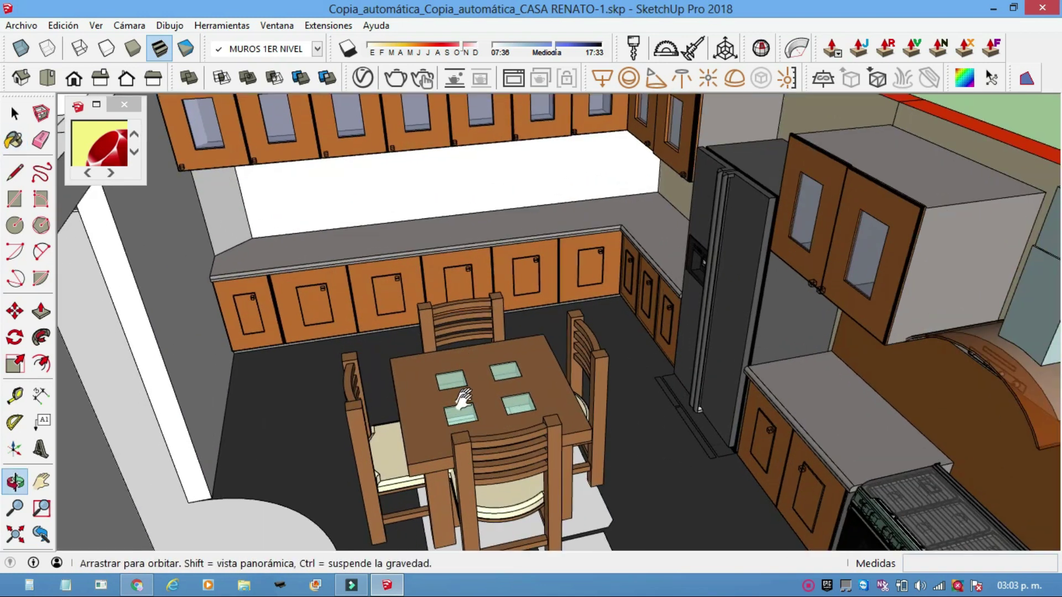
scroll(450, 424, up, 2)
scroll(449, 425, up, 1)
scroll(450, 424, down, 1)
key(b)
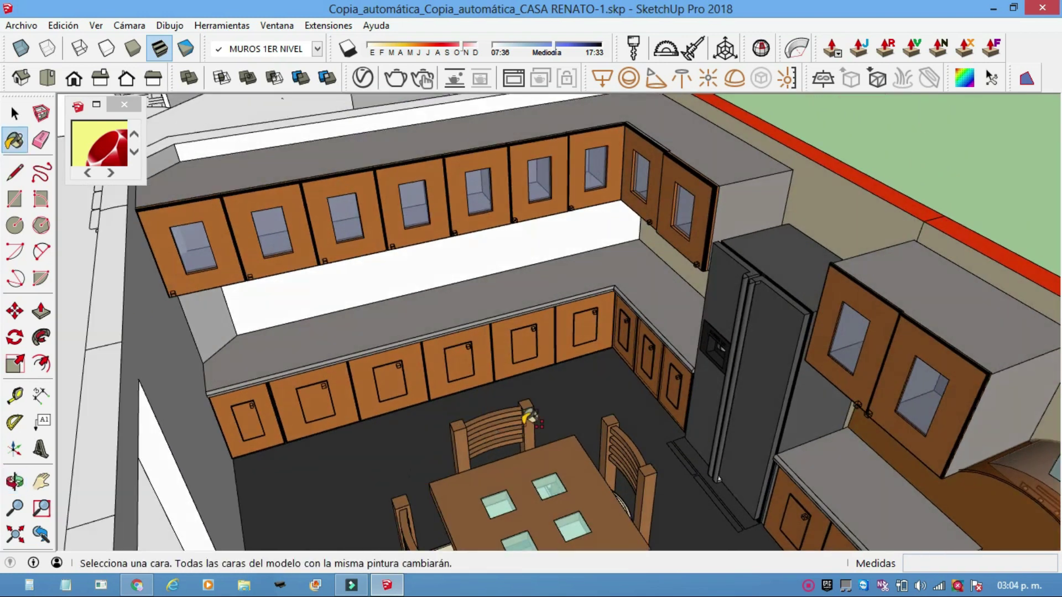
scroll(504, 408, down, 1)
scroll(623, 396, down, 2)
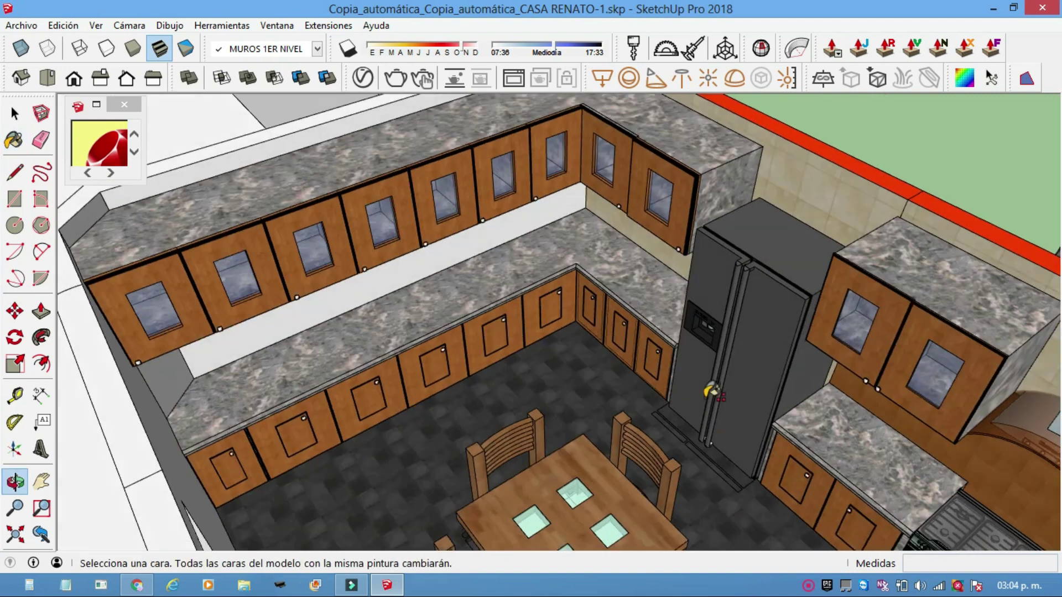
middle_drag(623, 396, 580, 367)
scroll(581, 367, up, 3)
shift+middle_drag(494, 354, 507, 382)
scroll(531, 355, up, 2)
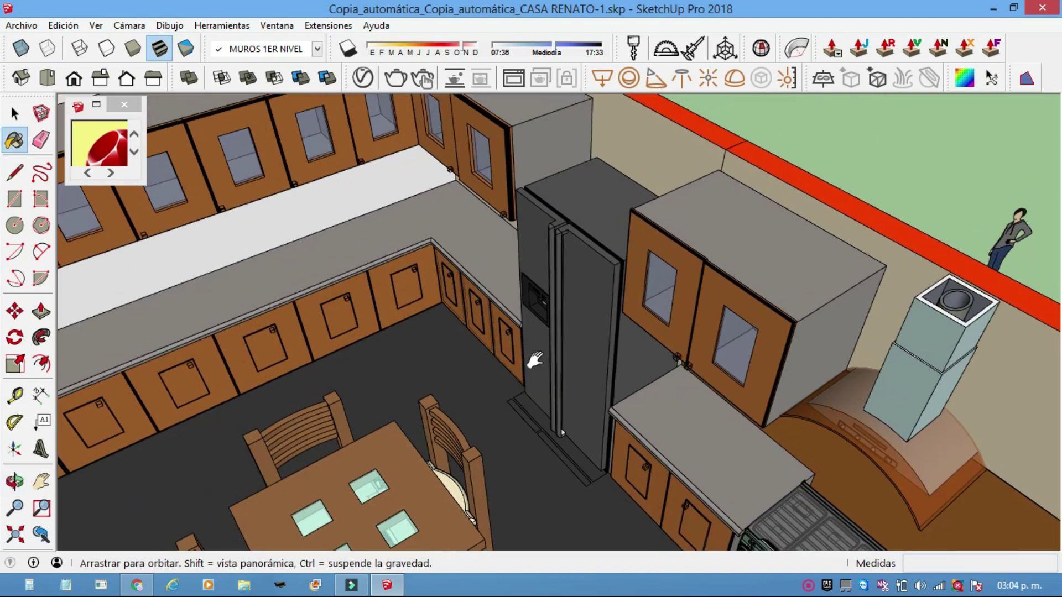
scroll(570, 362, up, 1)
scroll(594, 368, up, 2)
mouse_move(594, 369)
middle_down()
mouse_move(634, 379)
mouse_move(661, 323)
mouse_move(848, 311)
mouse_move(751, 300)
mouse_move(727, 317)
mouse_move(877, 304)
mouse_move(896, 351)
mouse_move(732, 416)
mouse_move(604, 450)
mouse_move(578, 410)
middle_up()
key(b)
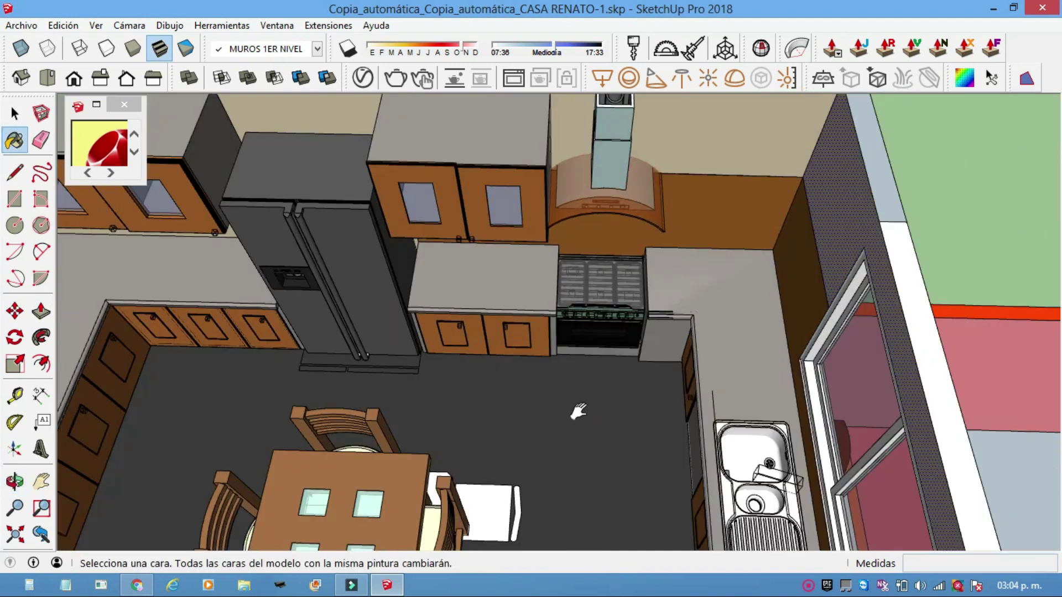
mouse_move(745, 406)
middle_down()
mouse_move(441, 412)
mouse_move(597, 412)
mouse_move(578, 385)
middle_up()
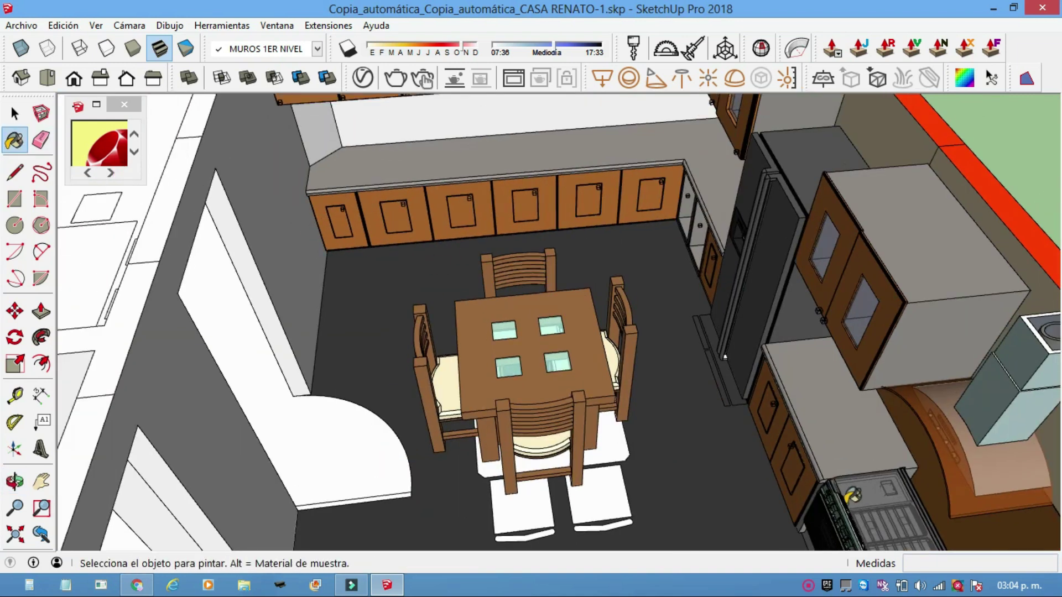
Step: Paint the surface with the chosen material and orbit to a steep overview
click(807, 585)
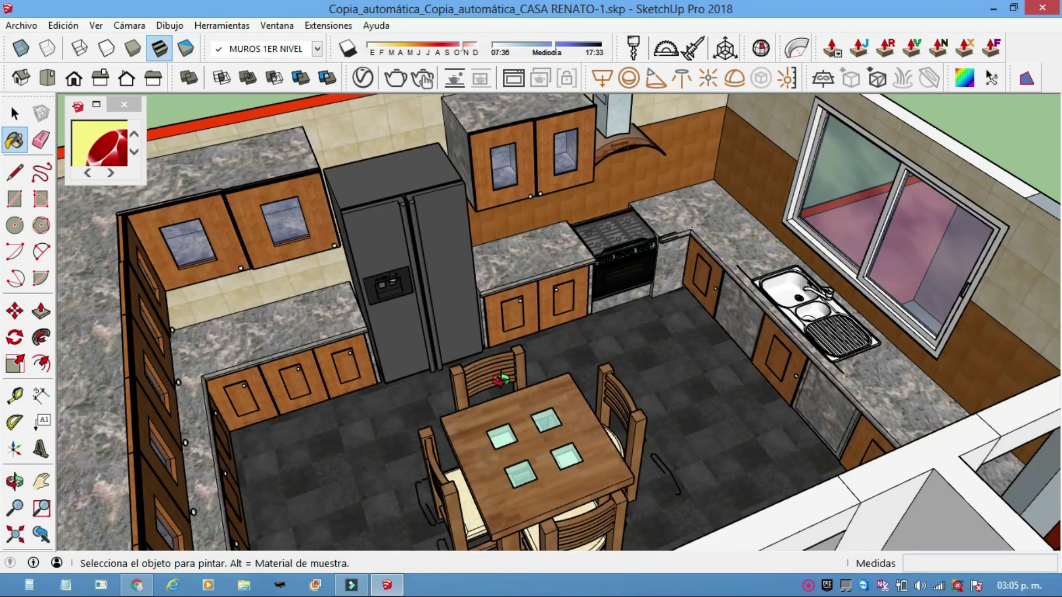
middle_drag(500, 379, 307, 414)
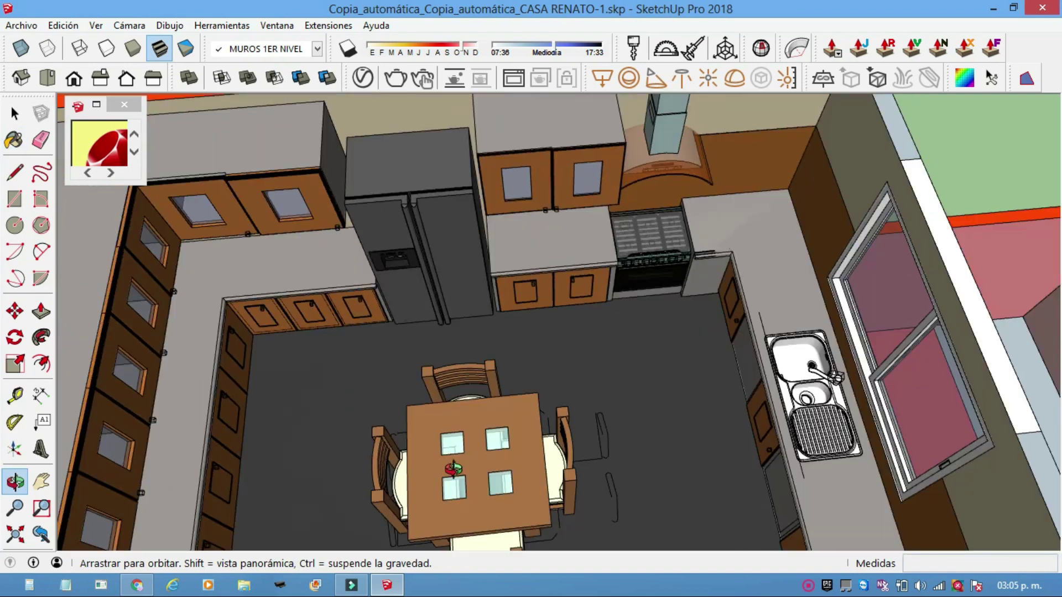
mouse_move(308, 414)
middle_down()
mouse_move(580, 460)
mouse_move(689, 343)
middle_up()
Step: Return to the Paint Bucket (B) and orbit to a diagonal overview of the kitchen
key(b)
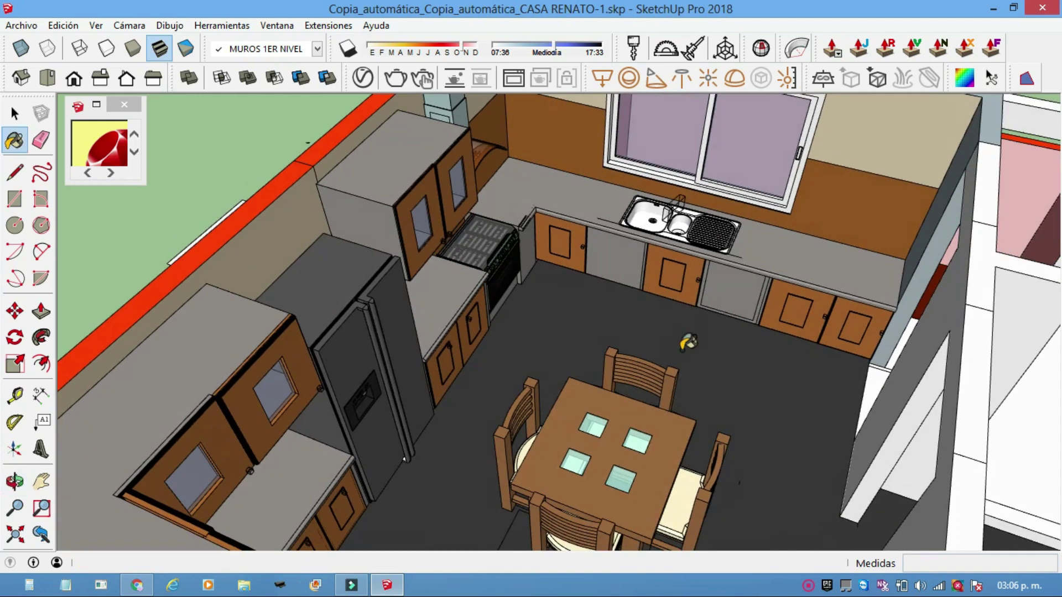
mouse_move(732, 288)
middle_down()
mouse_move(777, 346)
mouse_move(567, 386)
mouse_move(503, 299)
mouse_move(635, 351)
mouse_move(525, 357)
mouse_move(433, 307)
mouse_move(438, 332)
mouse_move(427, 332)
middle_up()
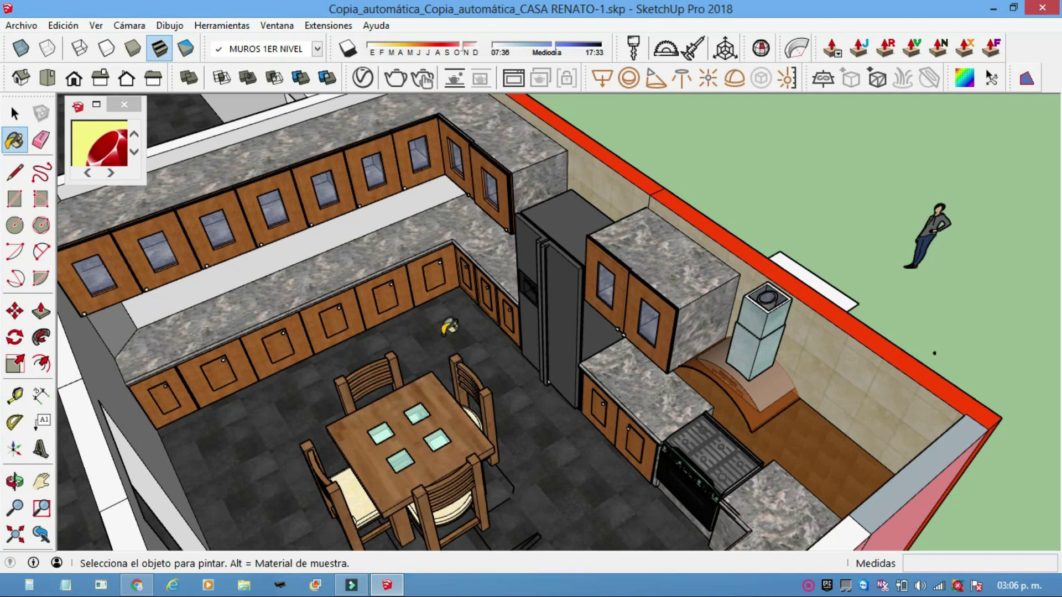
middle_drag(491, 345, 473, 332)
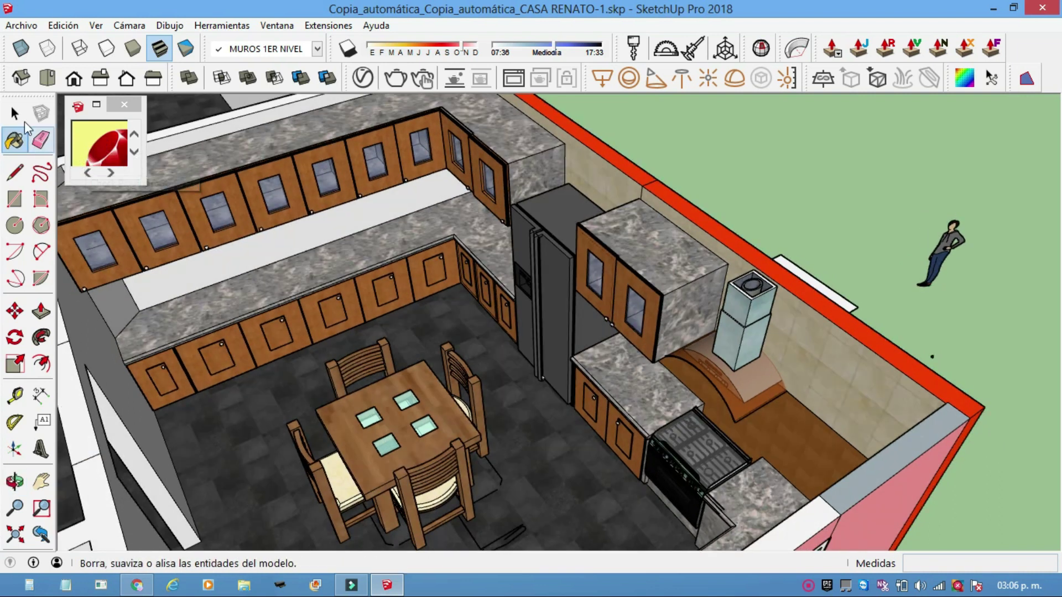
click(808, 587)
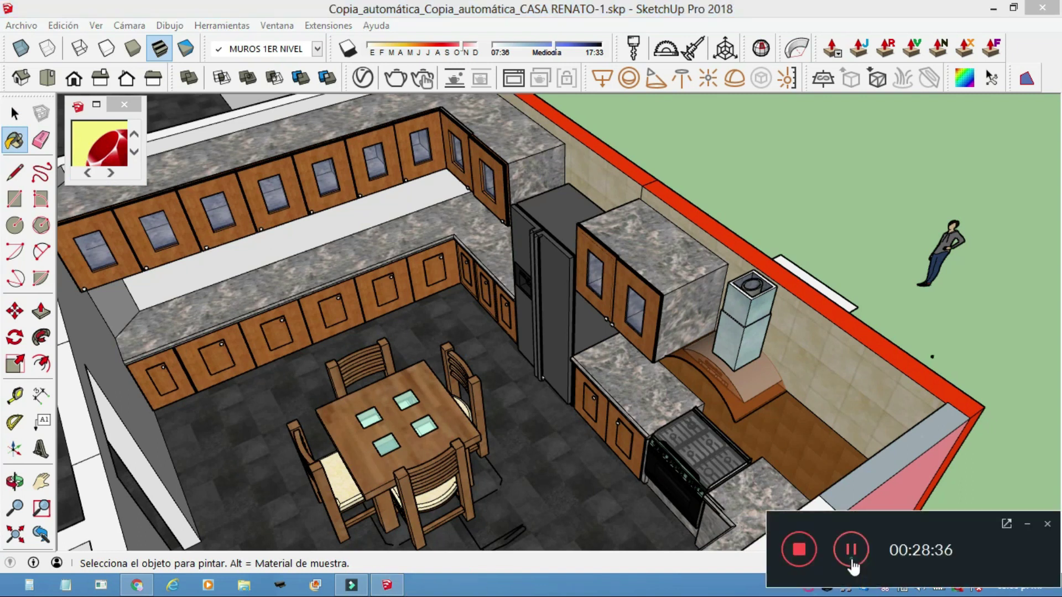